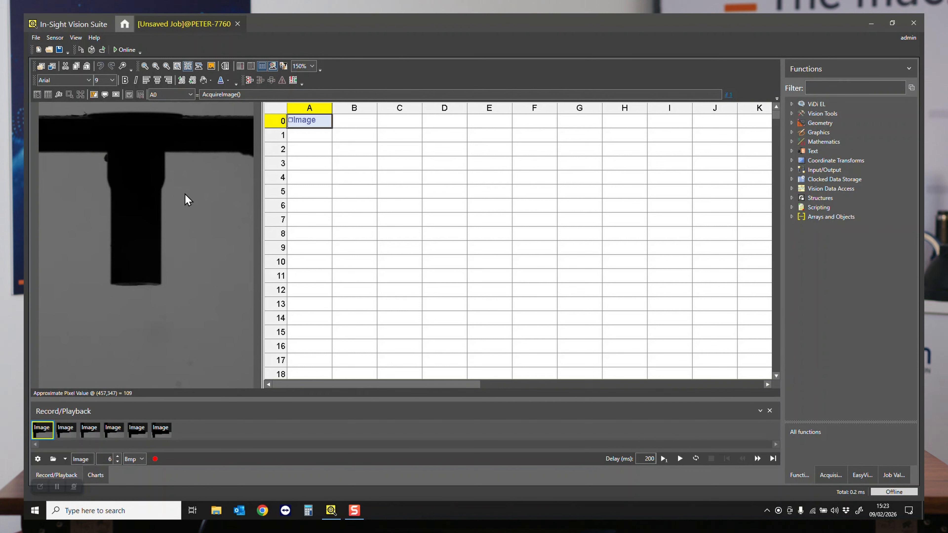
- Review the six recorded part images one by one and return to the first image
click(67, 433)
click(90, 437)
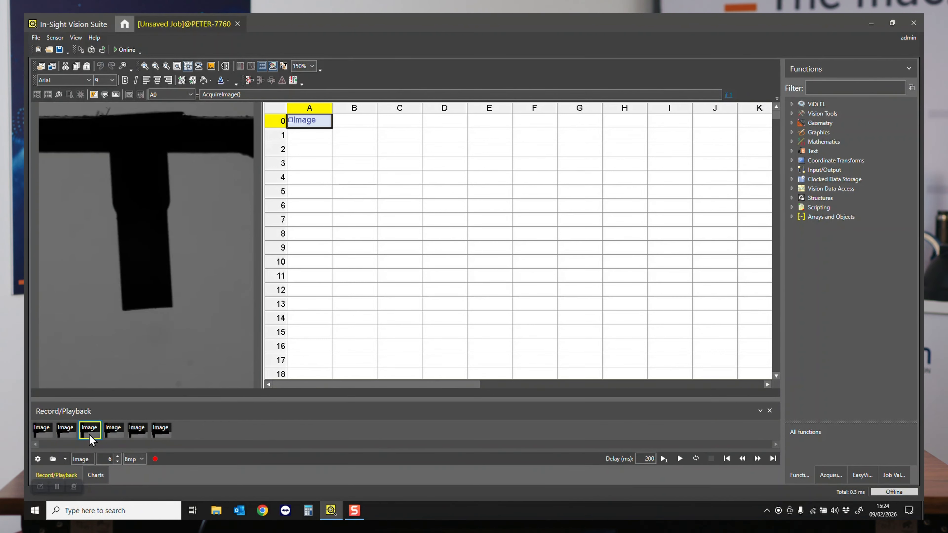
click(113, 437)
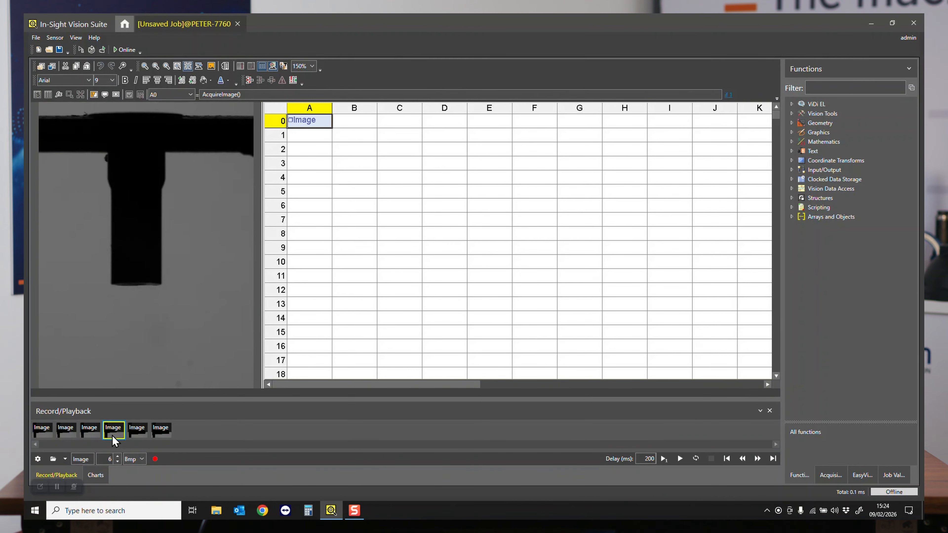
click(136, 437)
click(159, 433)
click(49, 433)
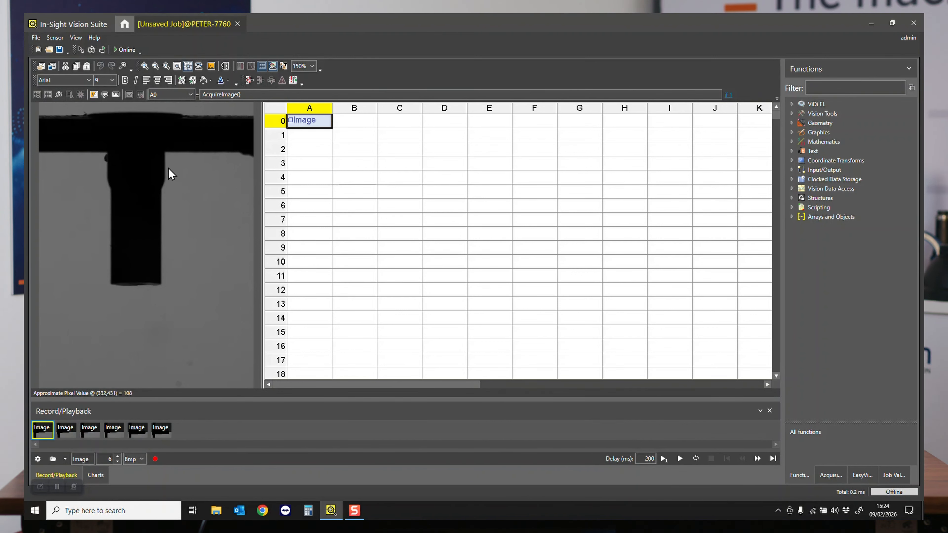
- Insert a FindLine edge tool in cell A3 and place its search region, about 954 × 355, over the part's horizontal bar
click(300, 167)
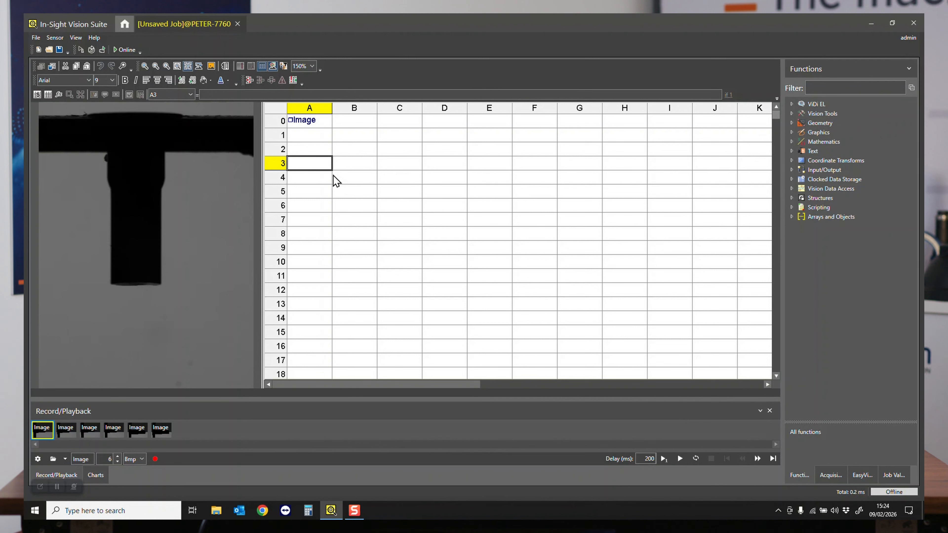
click(791, 113)
click(800, 151)
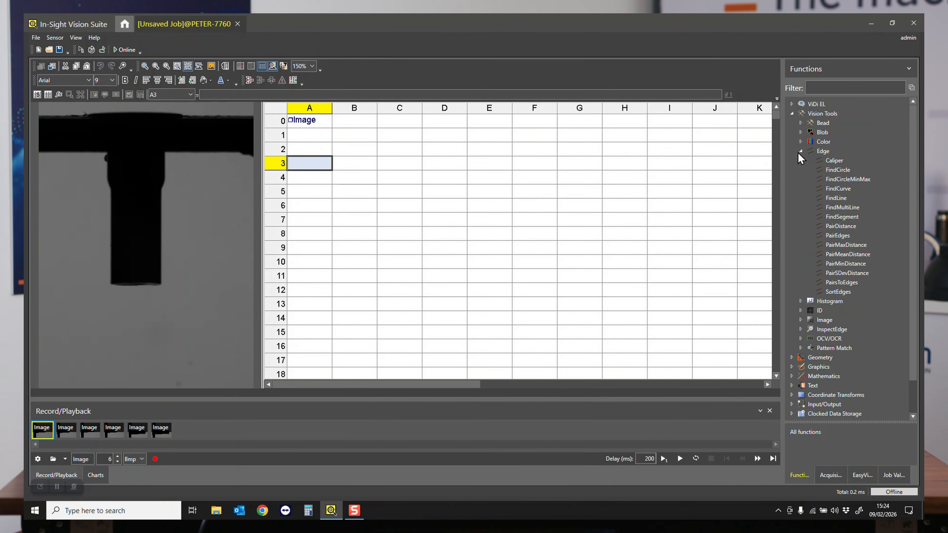
double_click(833, 198)
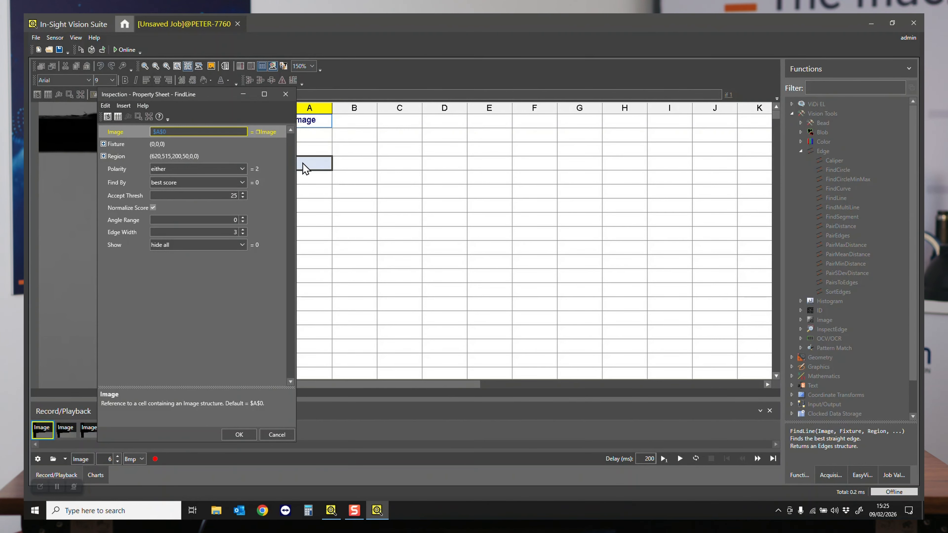
double_click(119, 157)
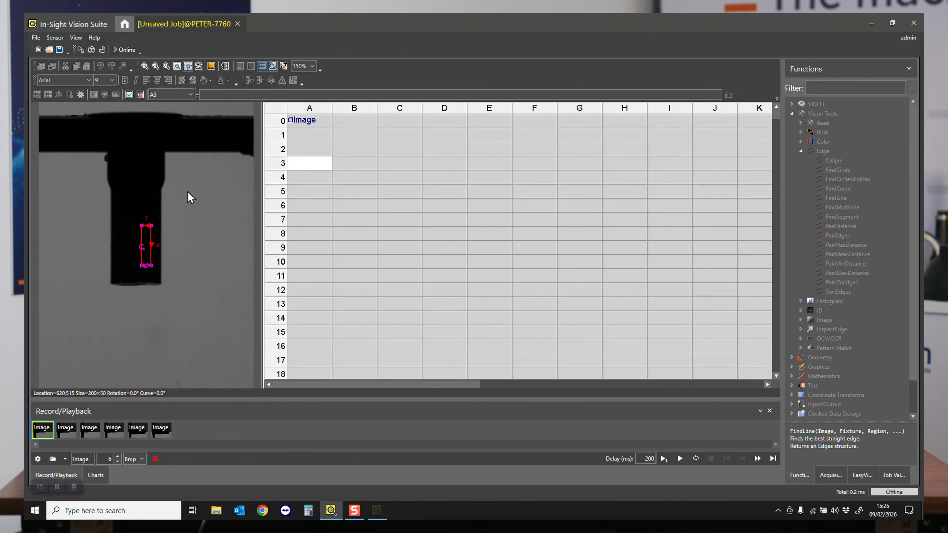
drag(144, 239, 238, 183)
double_click(217, 161)
drag(193, 96, 534, 71)
- Set the FindLine polarity to black-to-white and its acceptance threshold to 10
click(548, 144)
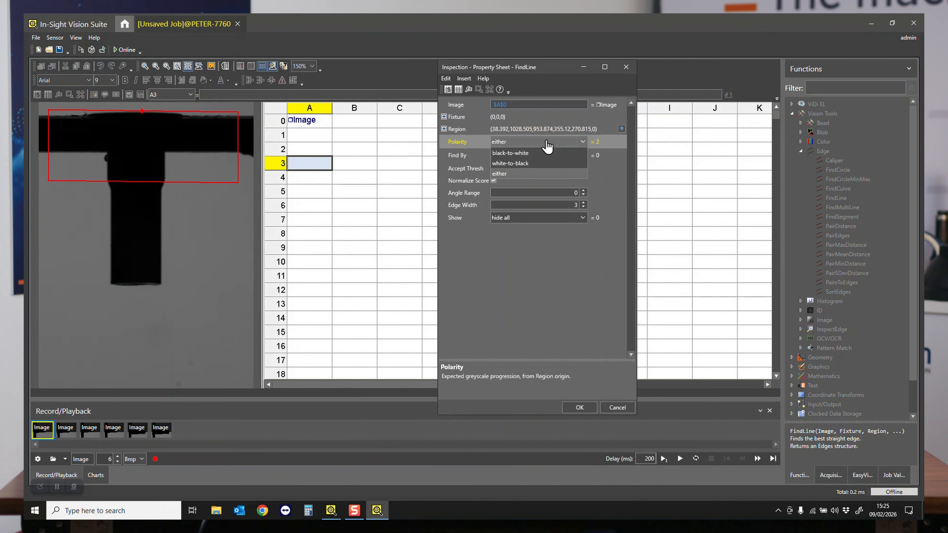
click(533, 154)
click(567, 168)
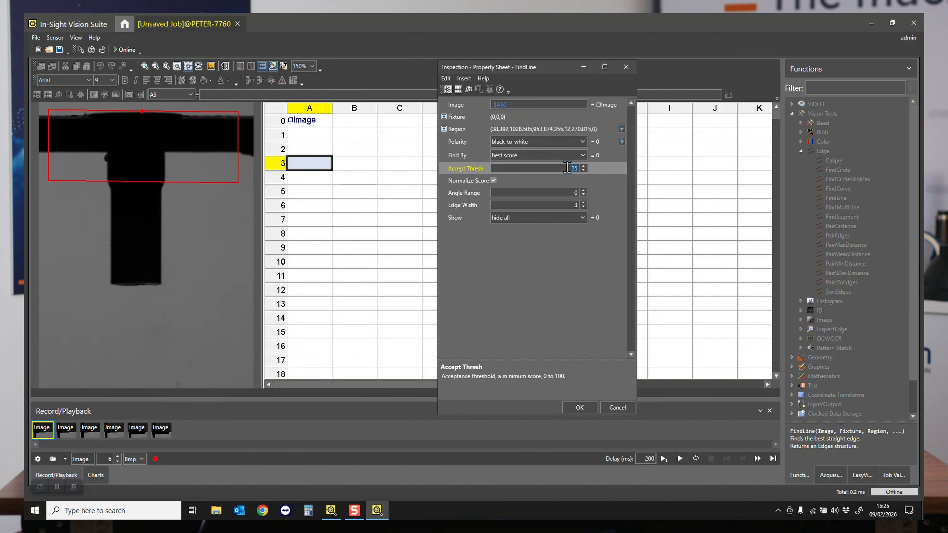
text(10)
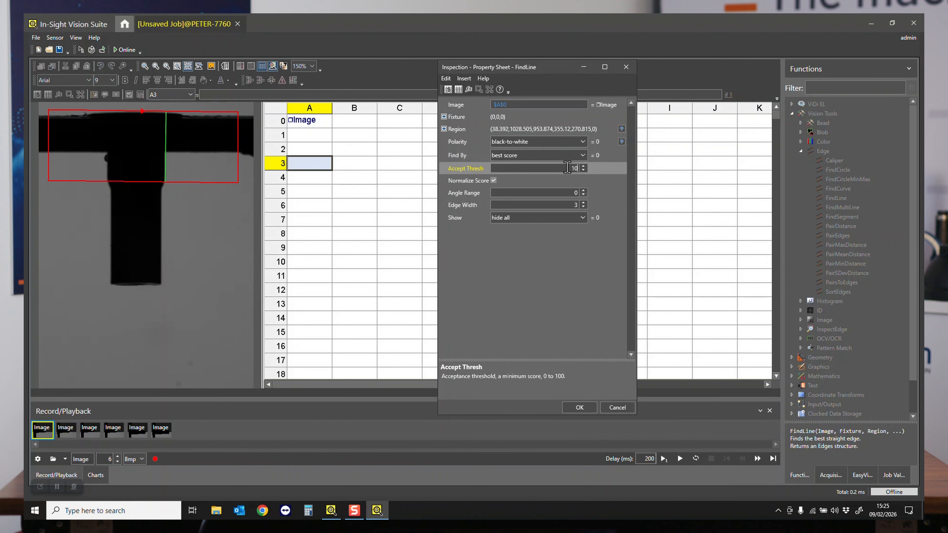
key(Tab)
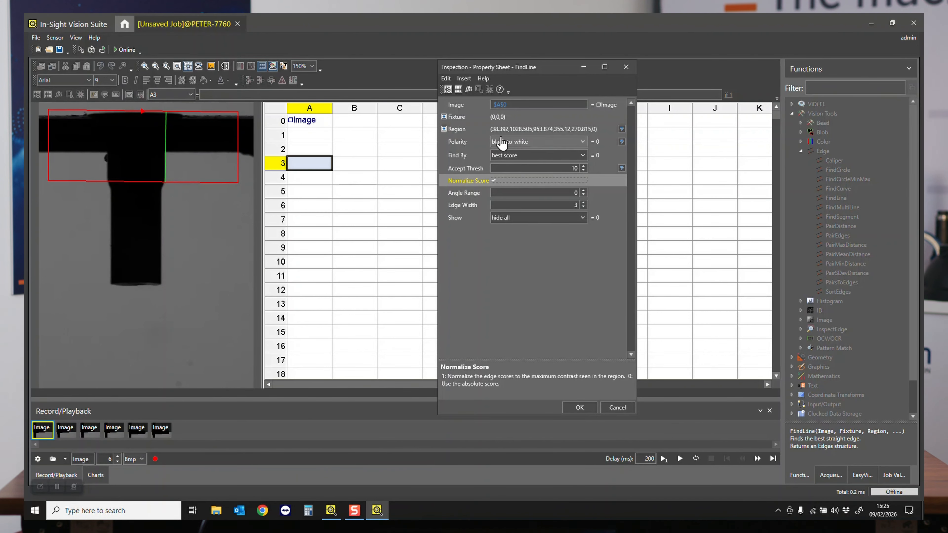
- Reorient the FindLine region to 0° rotation and resize it to about 398 × 1020 across the horizontal bar's lower edge
double_click(472, 130)
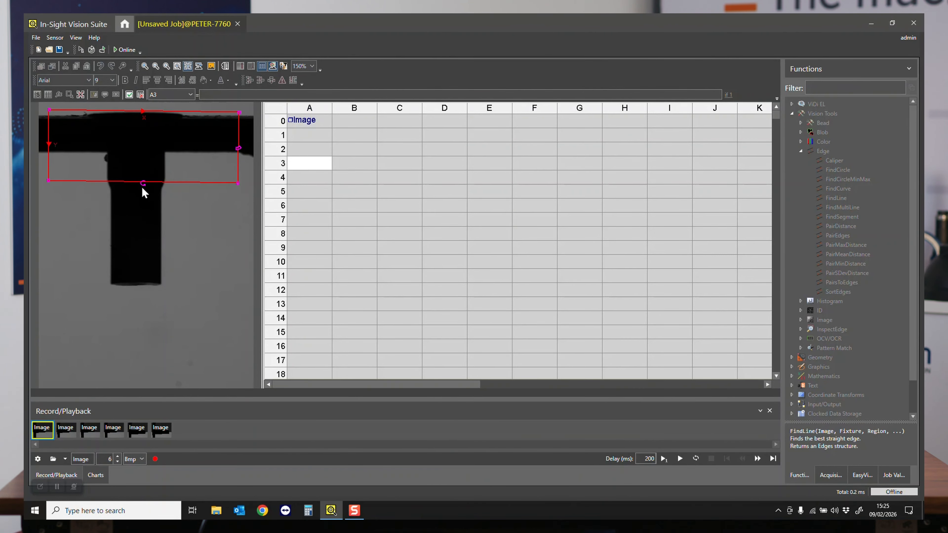
drag(142, 185, 61, 191)
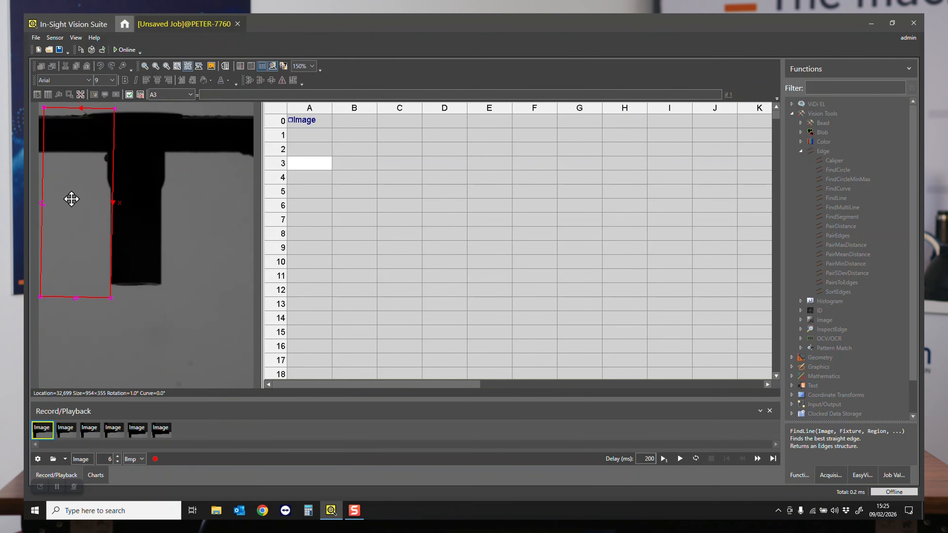
drag(112, 299, 245, 190)
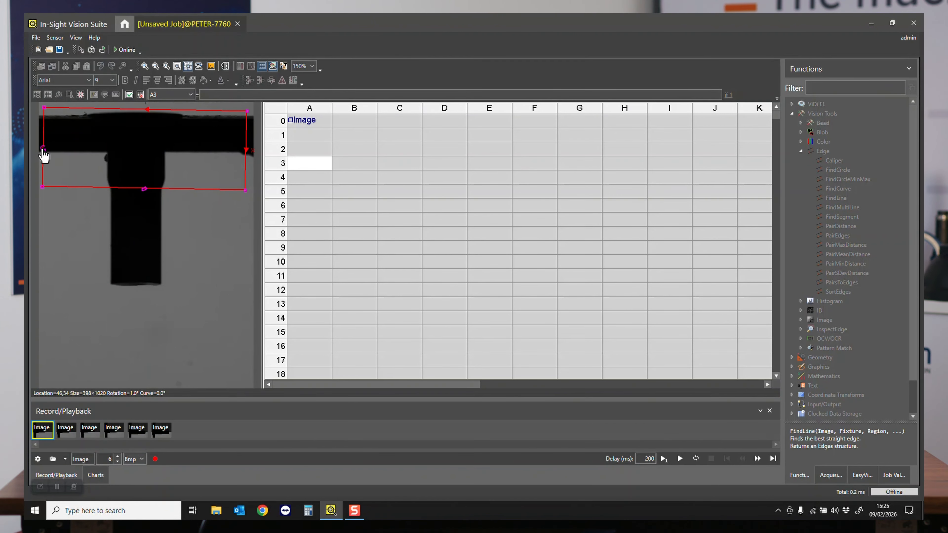
drag(44, 149, 42, 149)
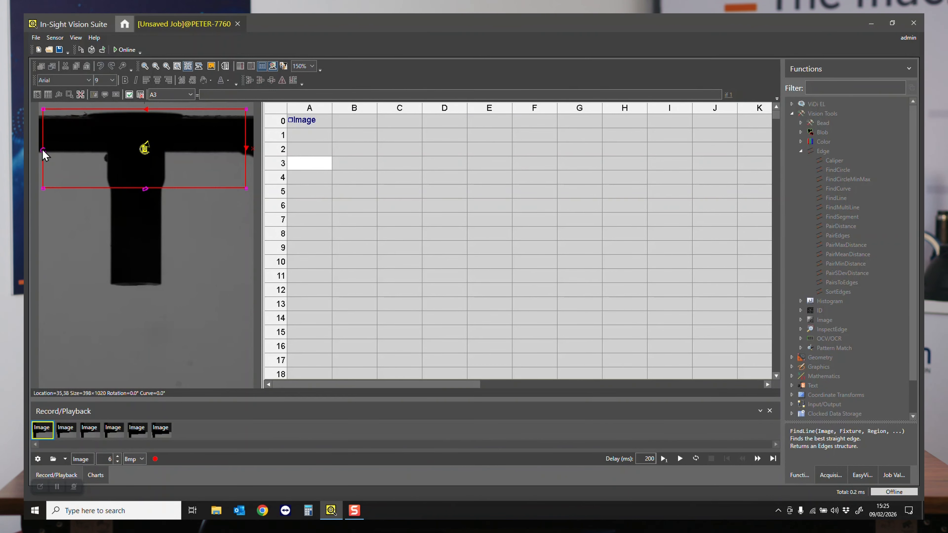
key(Return)
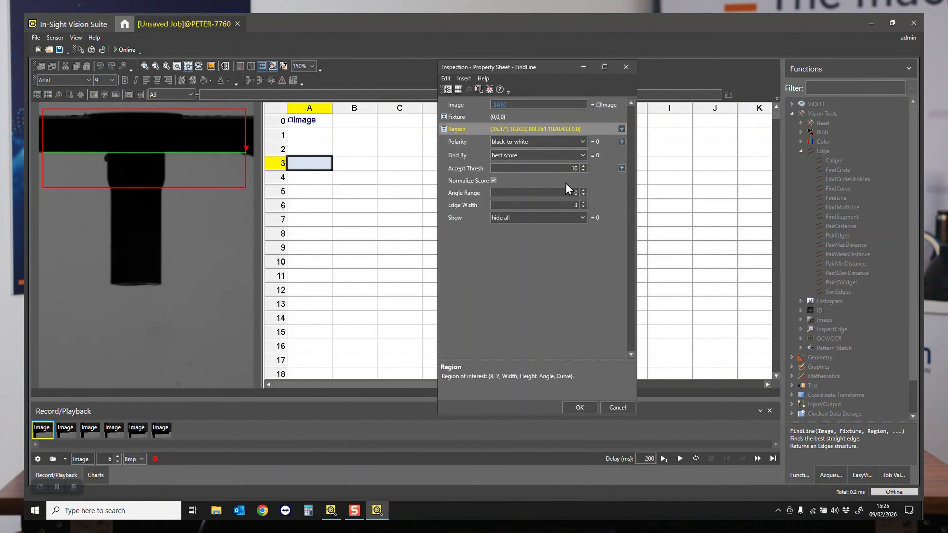
- Set the FindLine angle range to 10 and accept the tool settings
click(567, 193)
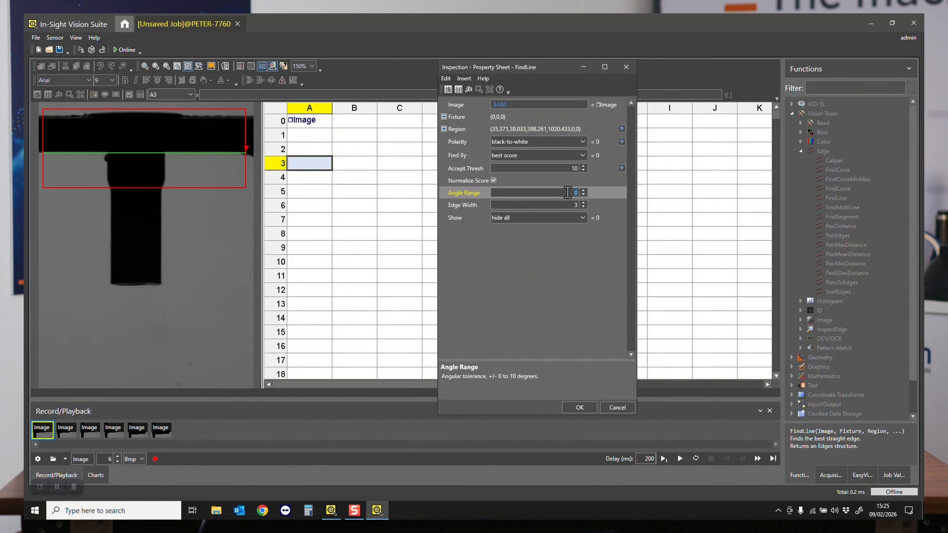
text(10)
key(Tab)
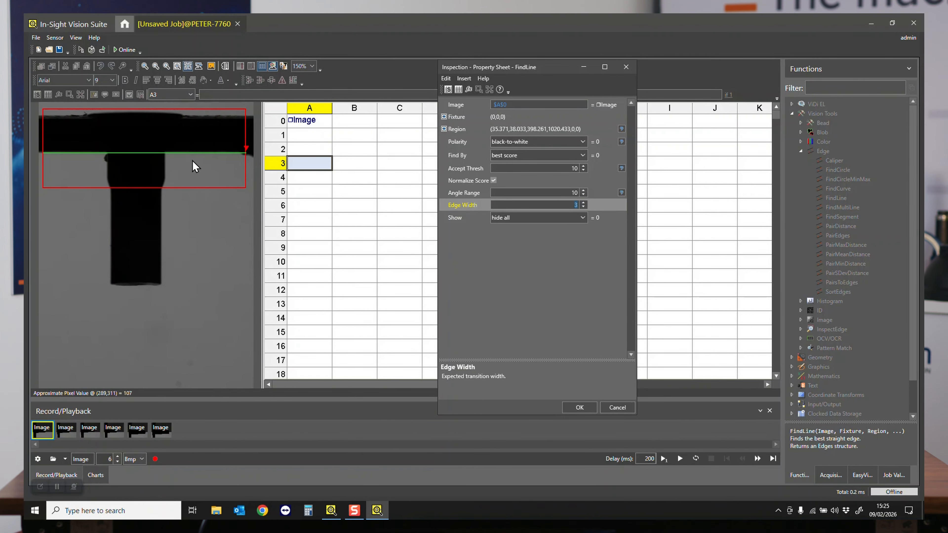
click(580, 408)
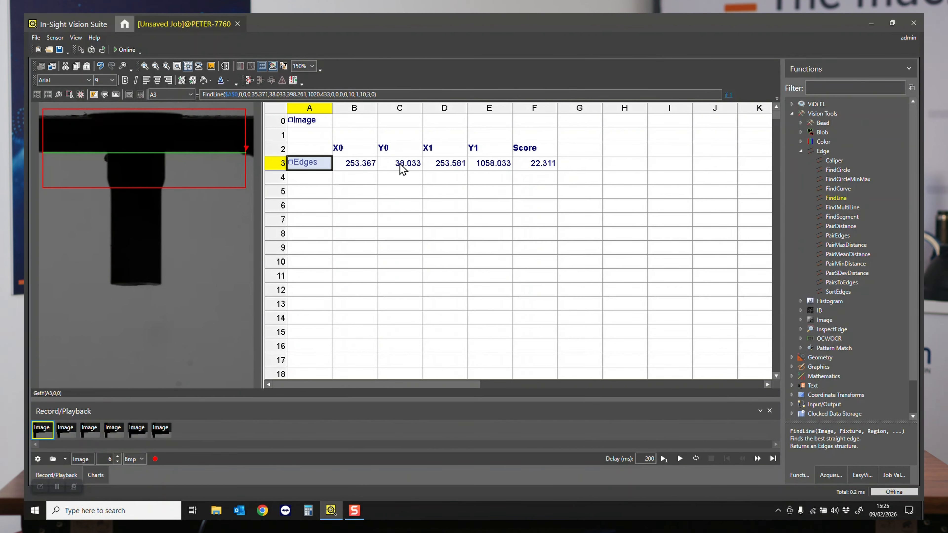
- Inspect the found line's end coordinates and check the line detection on the other recorded images, returning to the first one
drag(370, 168, 491, 175)
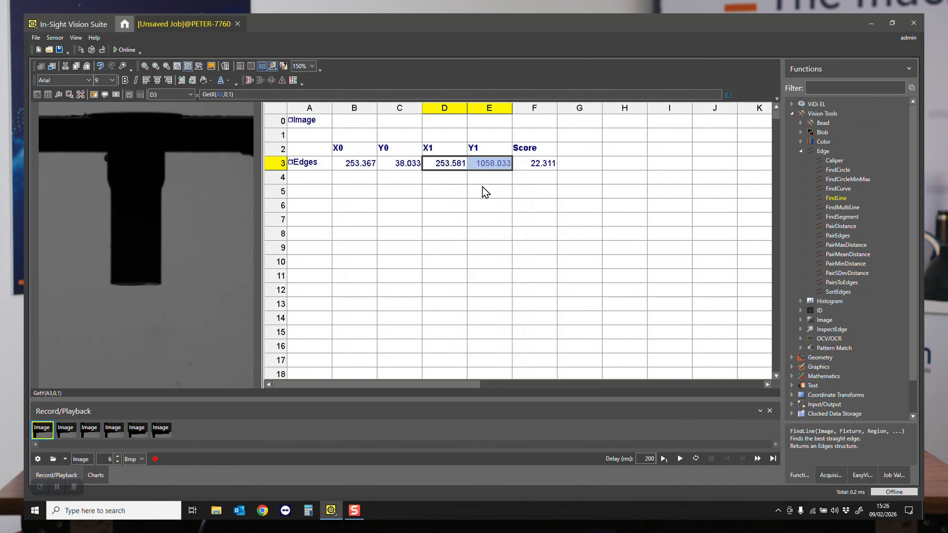
click(310, 165)
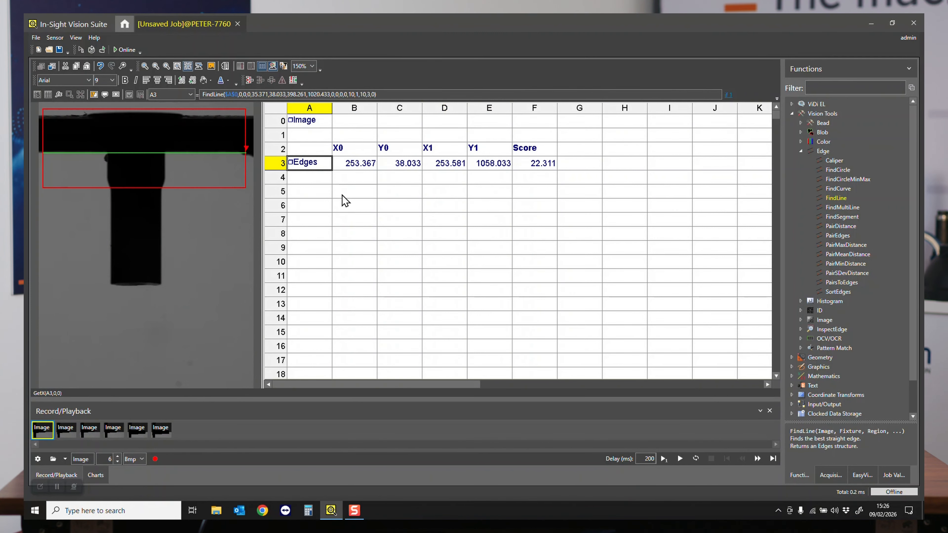
click(73, 436)
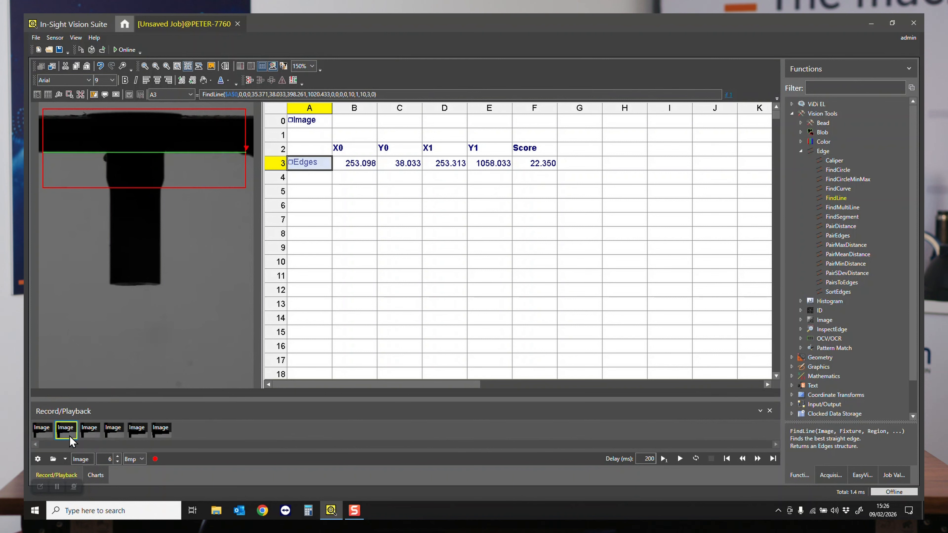
click(90, 437)
click(116, 436)
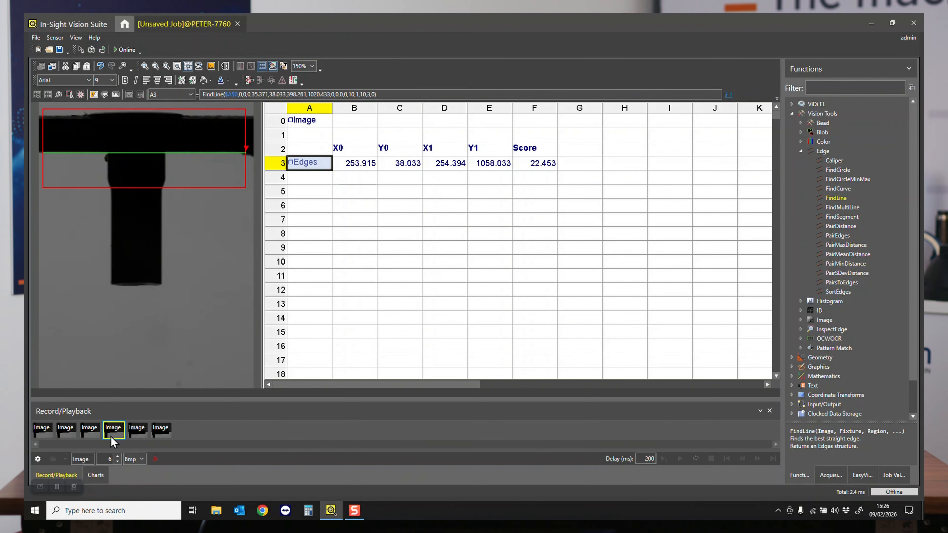
click(136, 437)
click(163, 437)
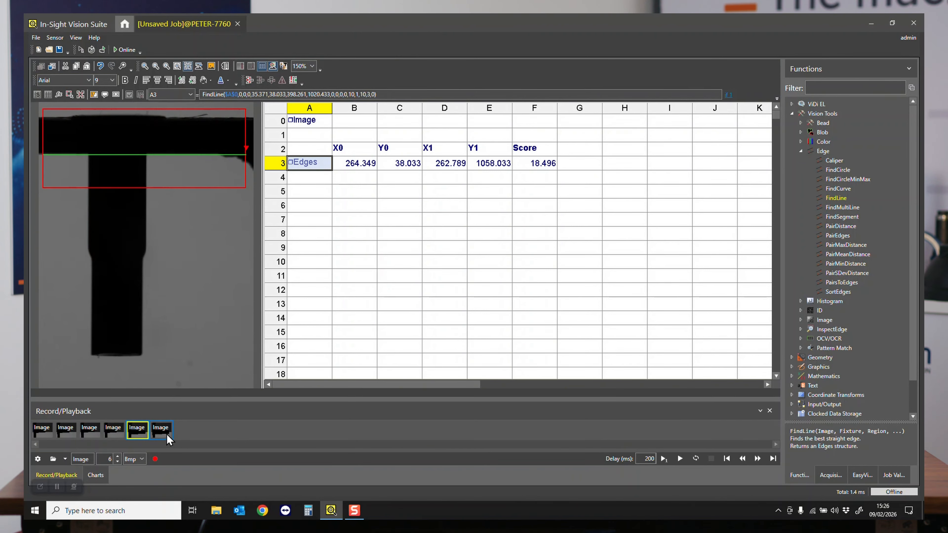
click(44, 435)
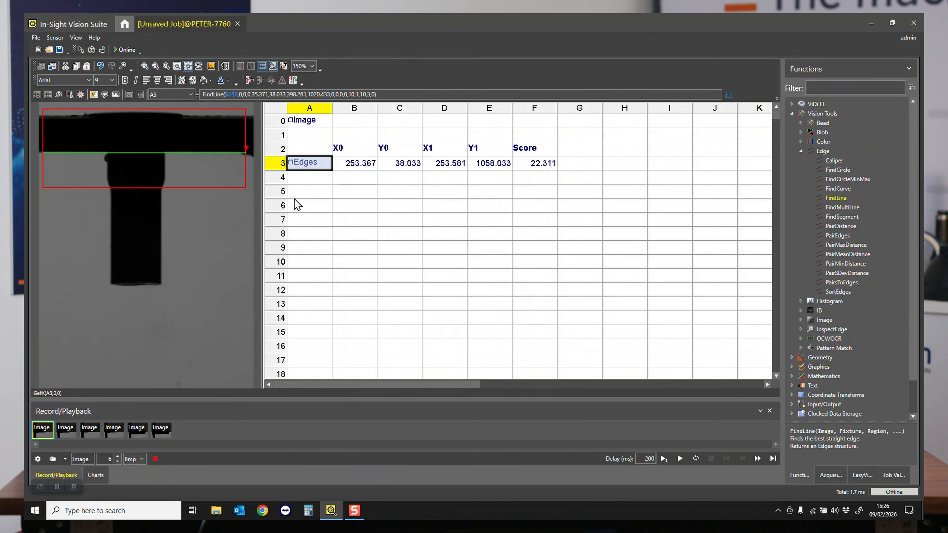
- Insert a FindSegment tool in cell A6 and link its fixture X and Y to the line's X0 and Y0 in cells B3 and C3
click(297, 208)
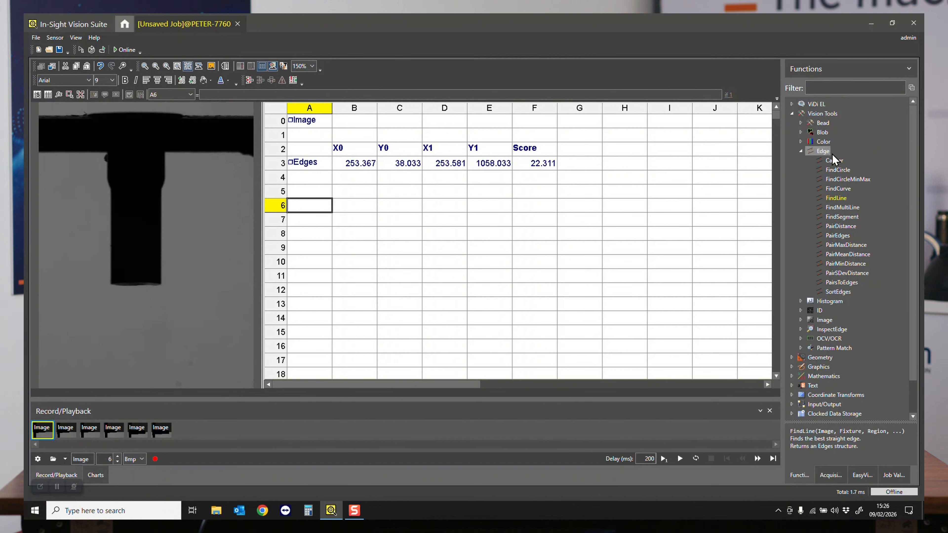
double_click(841, 217)
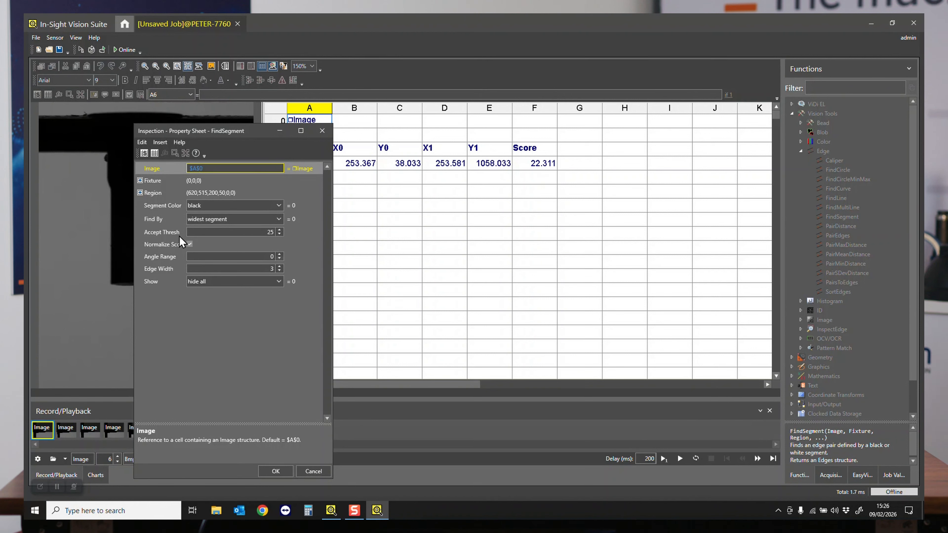
click(140, 193)
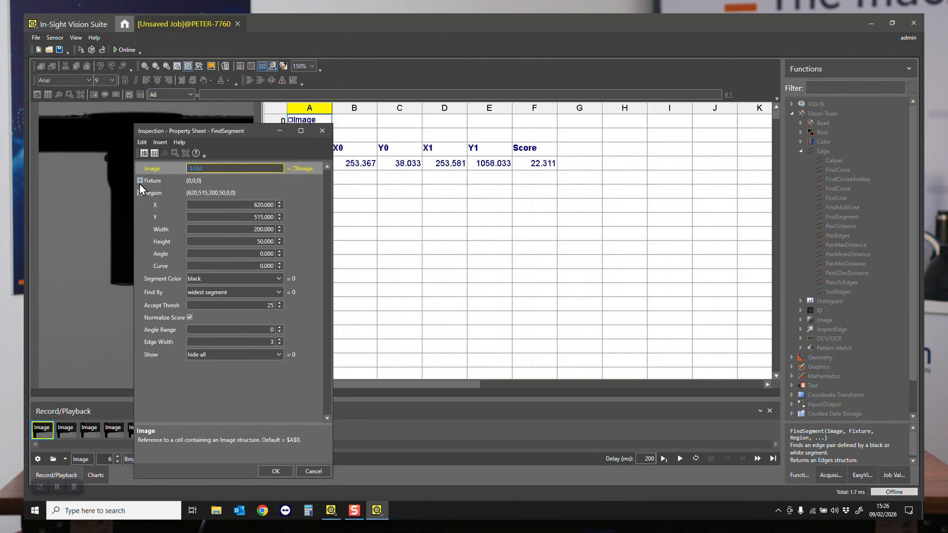
click(140, 181)
click(160, 192)
key(Return)
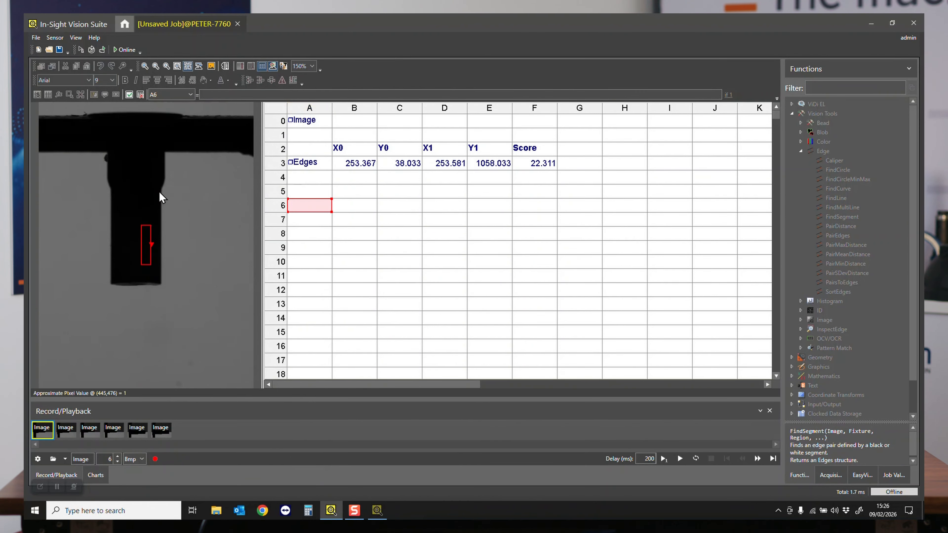
drag(360, 164, 416, 169)
key(Return)
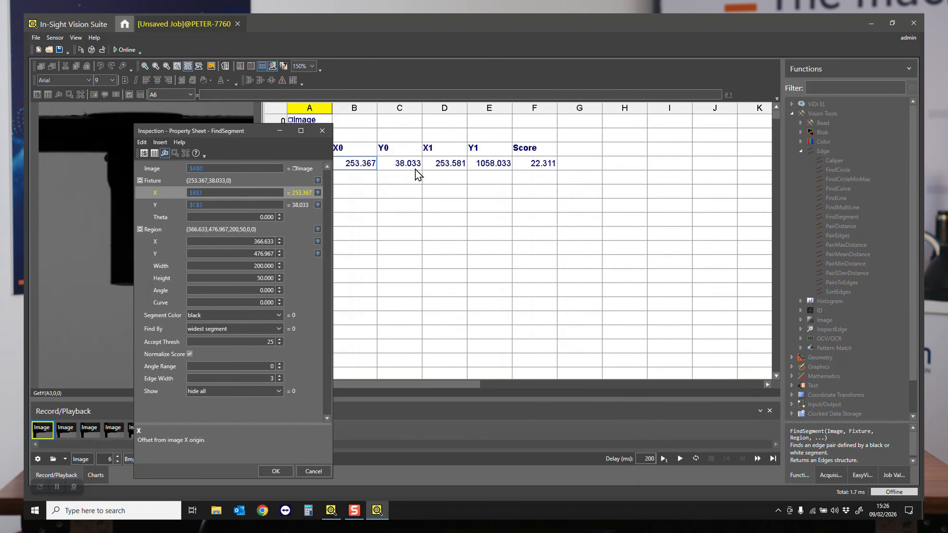
- Place the FindSegment region around the part's vertical stem, about 661 × 684 and rotated about 270°, and confirm it
drag(246, 139, 512, 113)
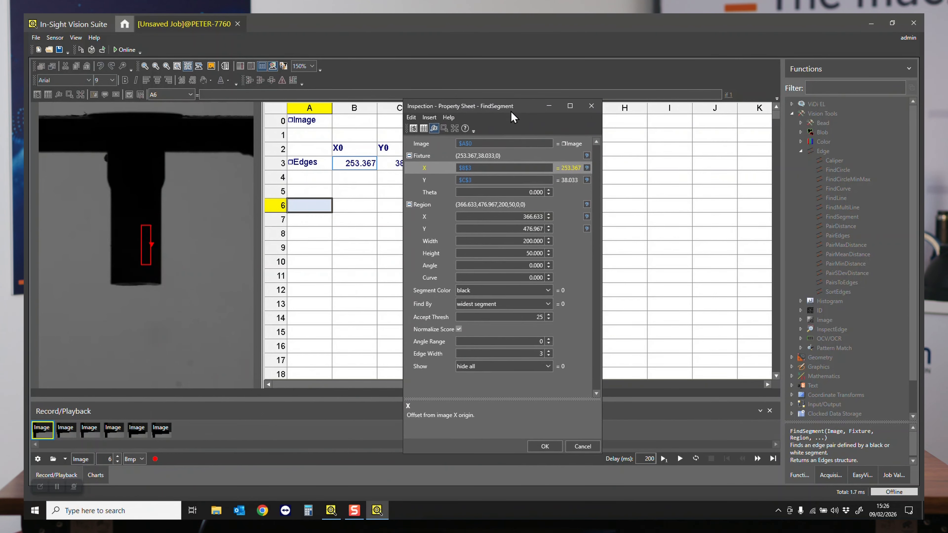
click(431, 219)
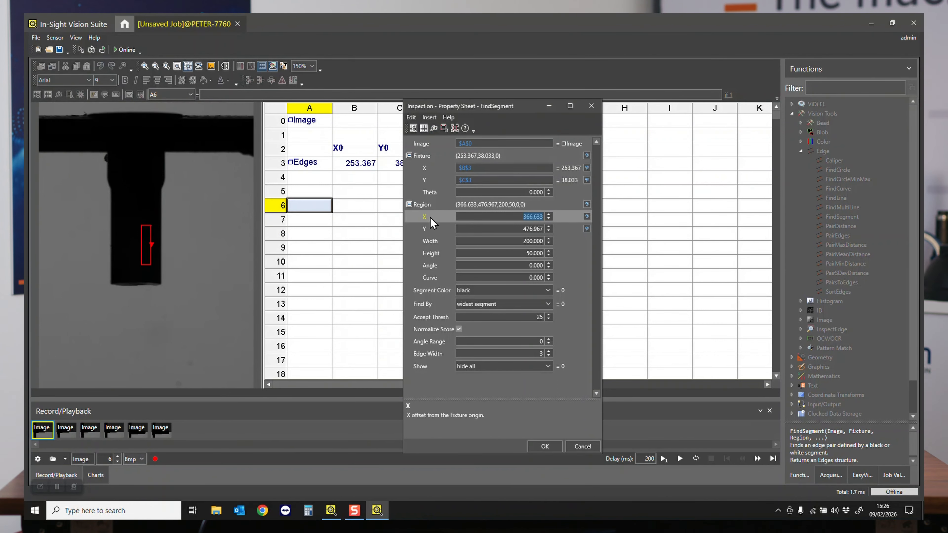
double_click(425, 207)
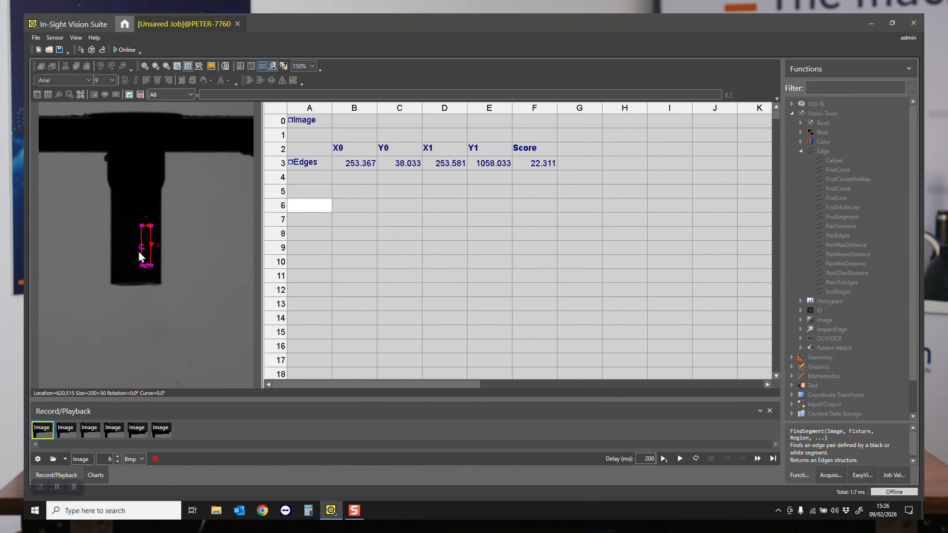
drag(138, 247, 210, 295)
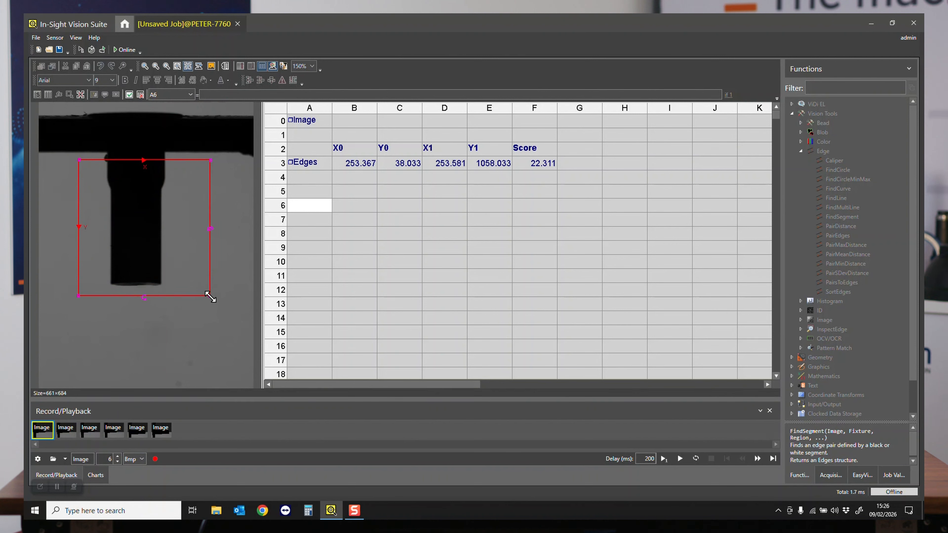
double_click(164, 263)
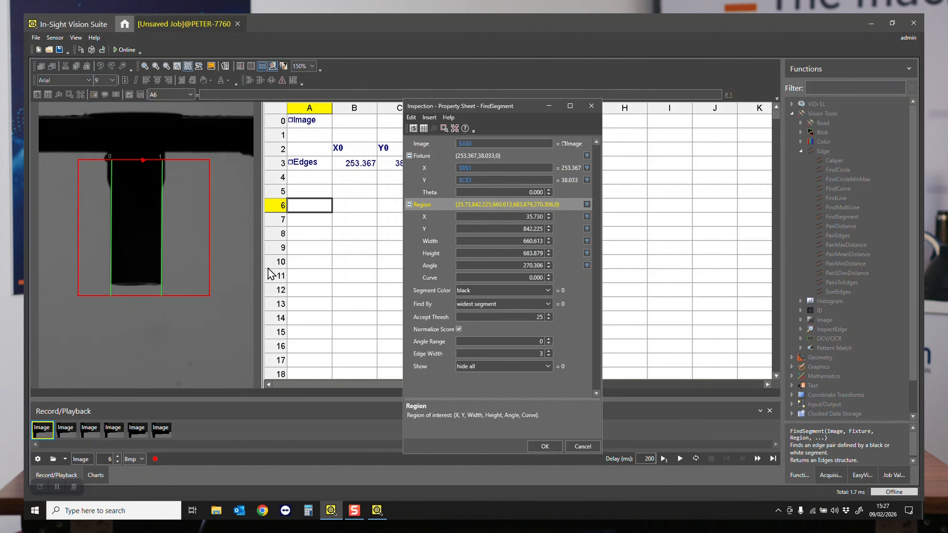
- Set the FindSegment accept threshold to 15 and angle range to 10, then check the stem edges on another recorded image
double_click(520, 317)
text(150)
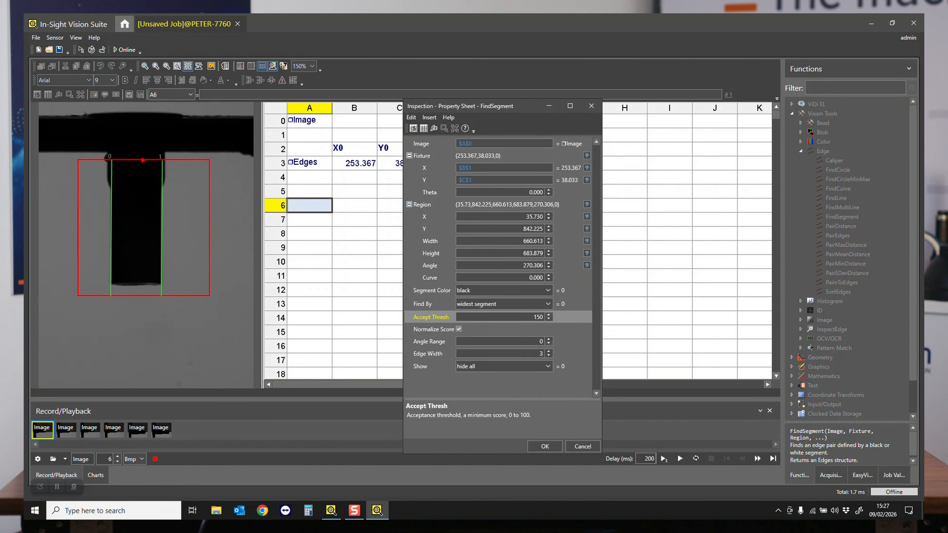
key(Tab)
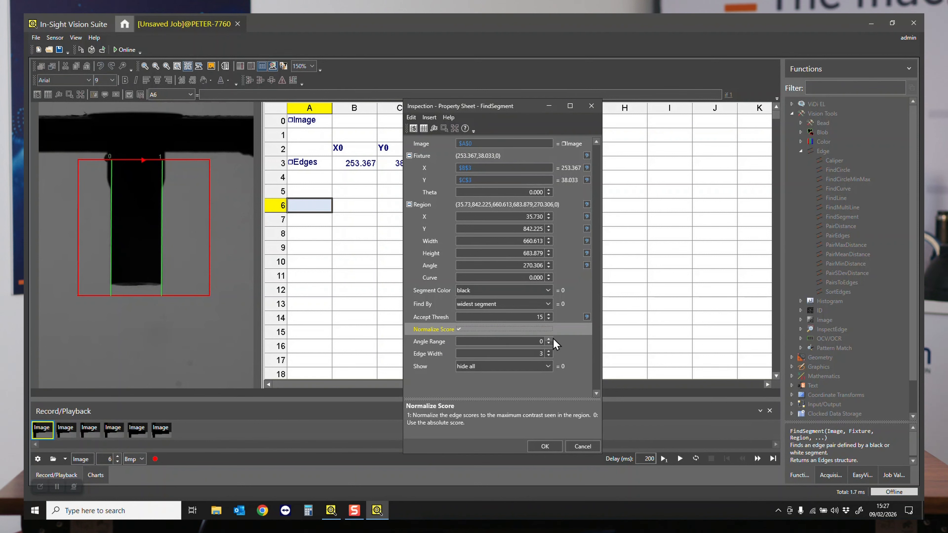
key(Tab)
text(1)
click(536, 448)
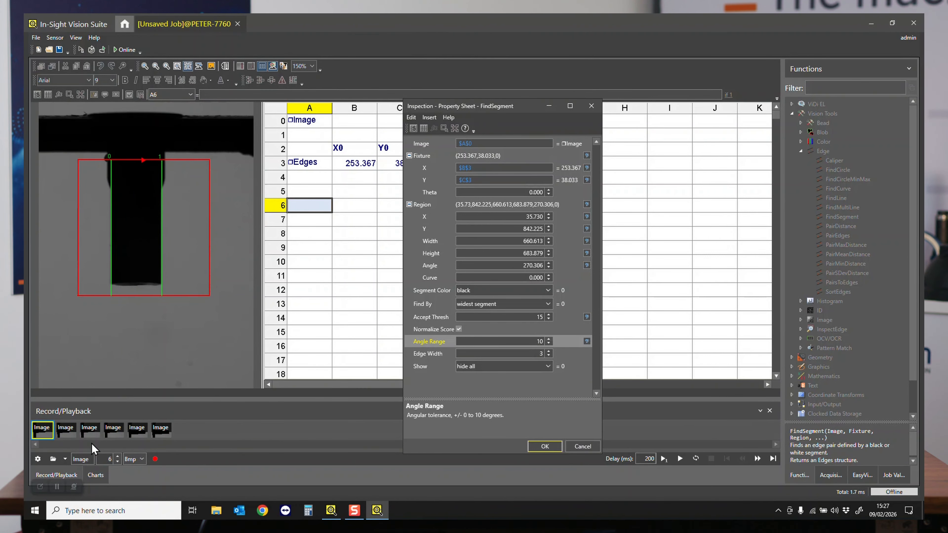
click(542, 448)
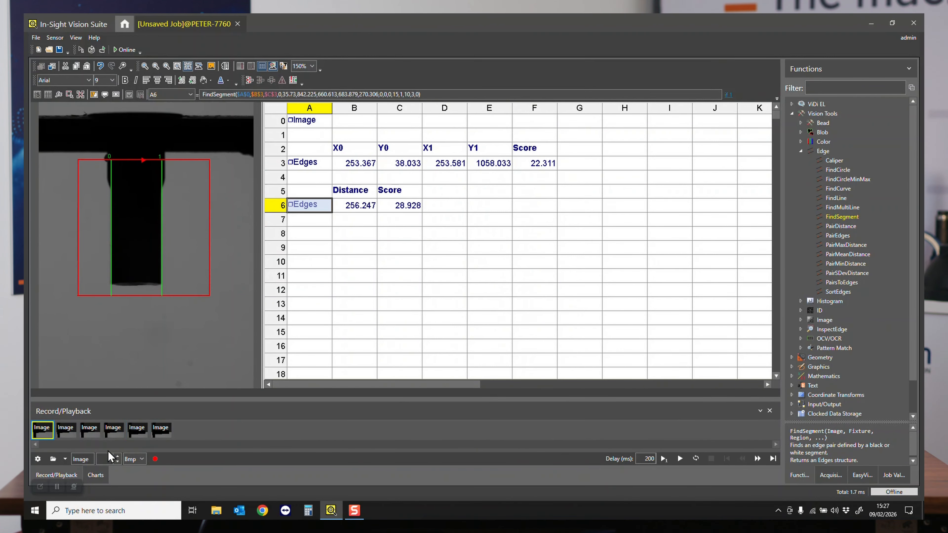
click(87, 433)
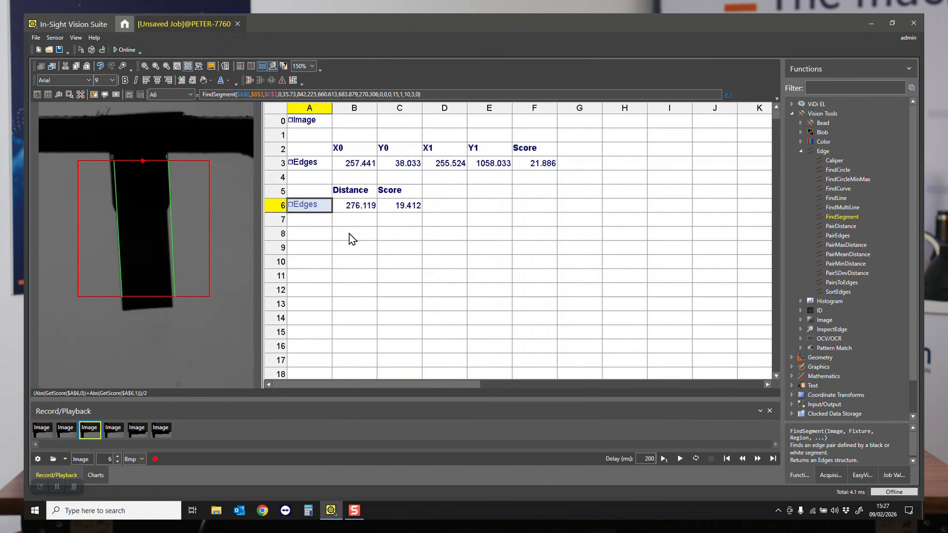
click(40, 430)
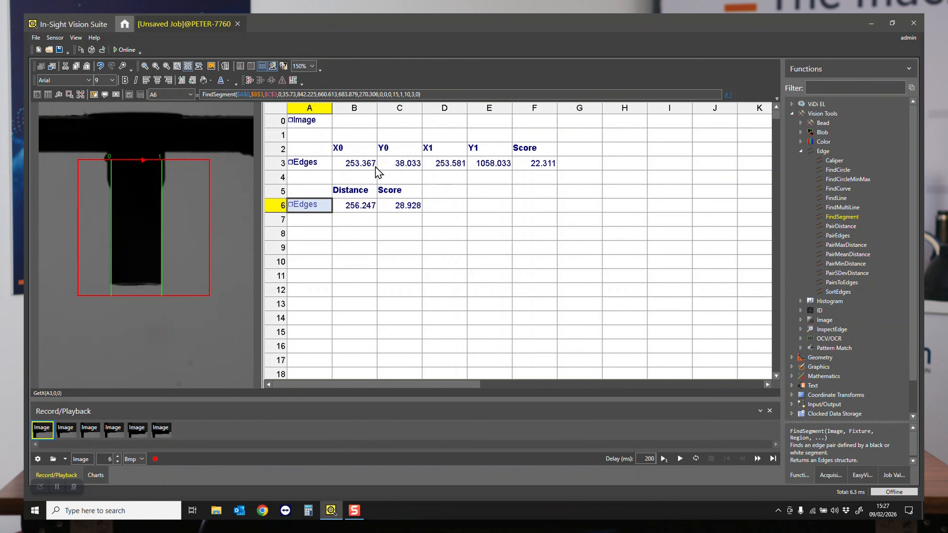
- Replace the Distance and Score outputs in B5:C6 with the X0, Y0, X1 and Y1 headings copied from row 2 into row 5
drag(355, 194, 395, 205)
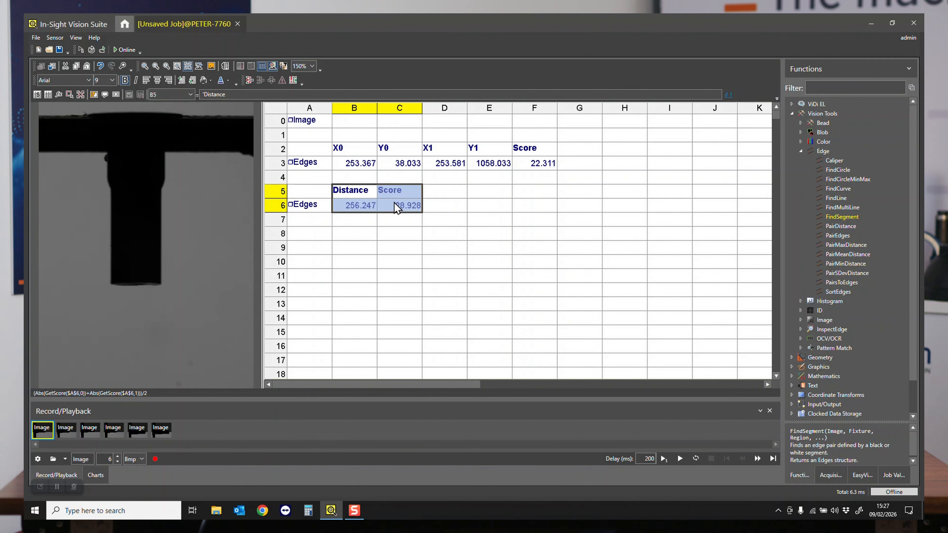
key(Delete)
drag(355, 150, 476, 157)
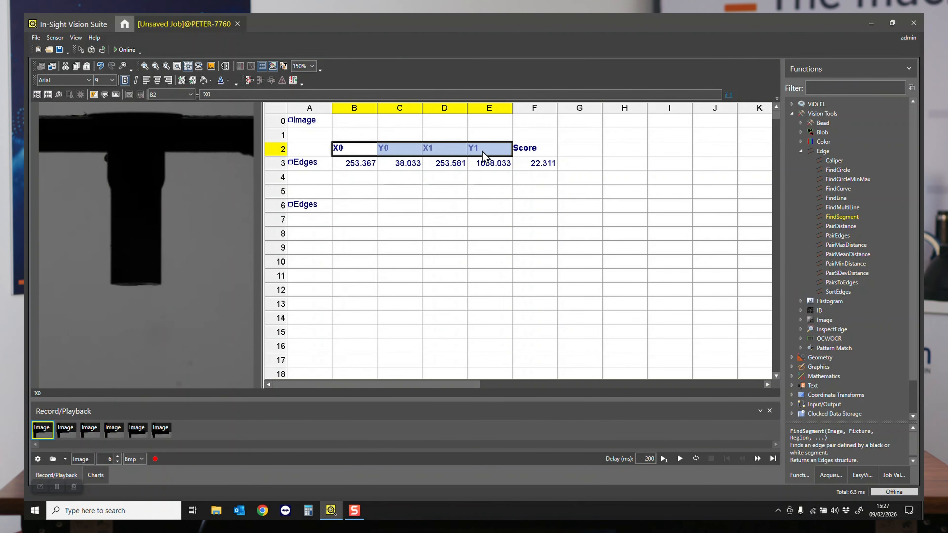
key(ctrl+c)
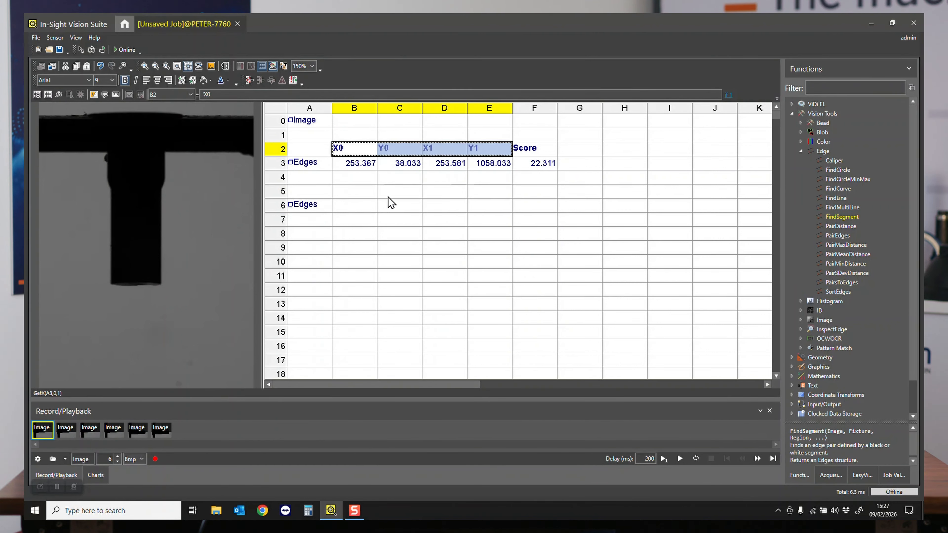
click(364, 196)
key(ctrl+v)
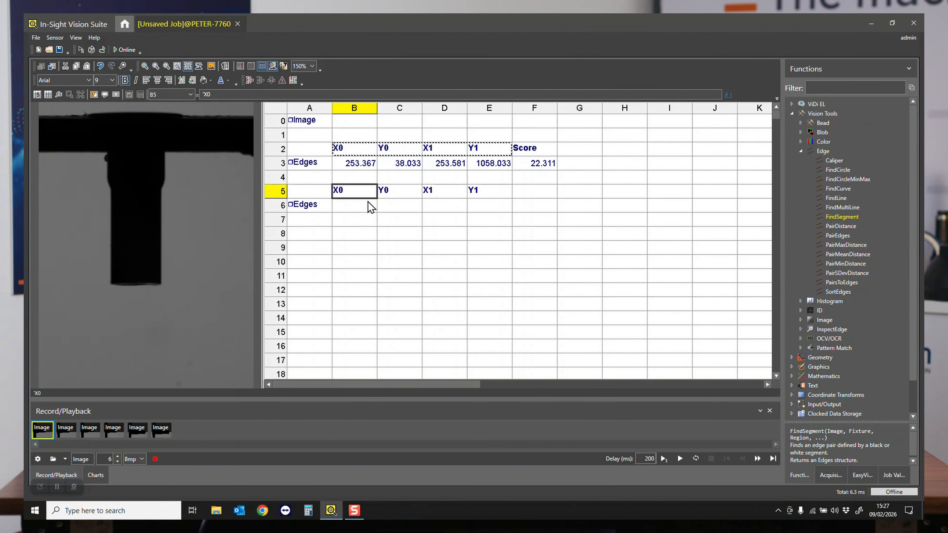
- Enter the formula getx($A$6,0,0) in cell B6 to extract the first segment edge's X0
click(370, 207)
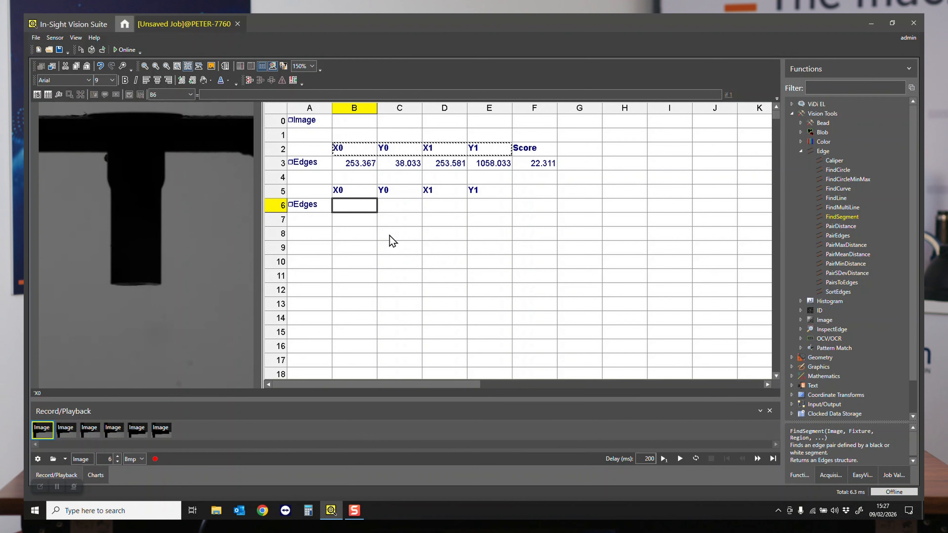
text(g)
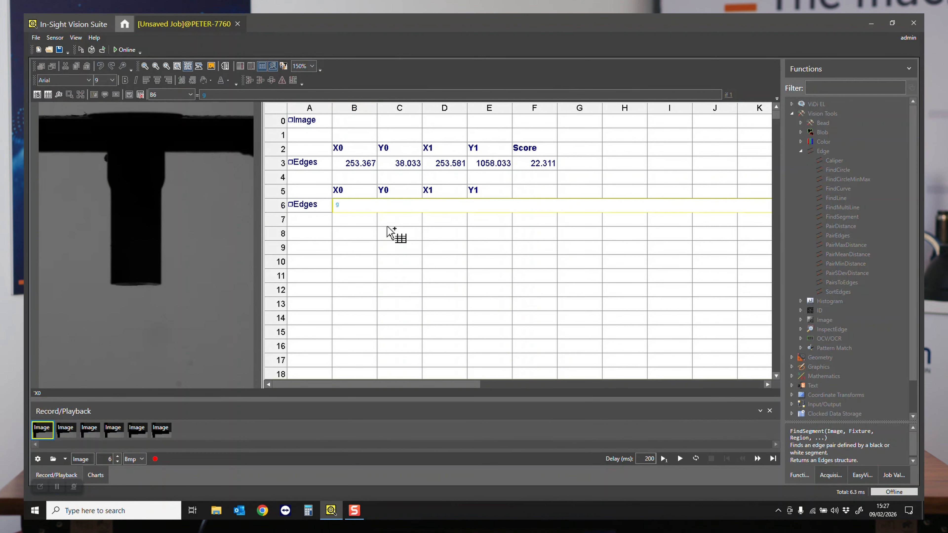
text(etx()
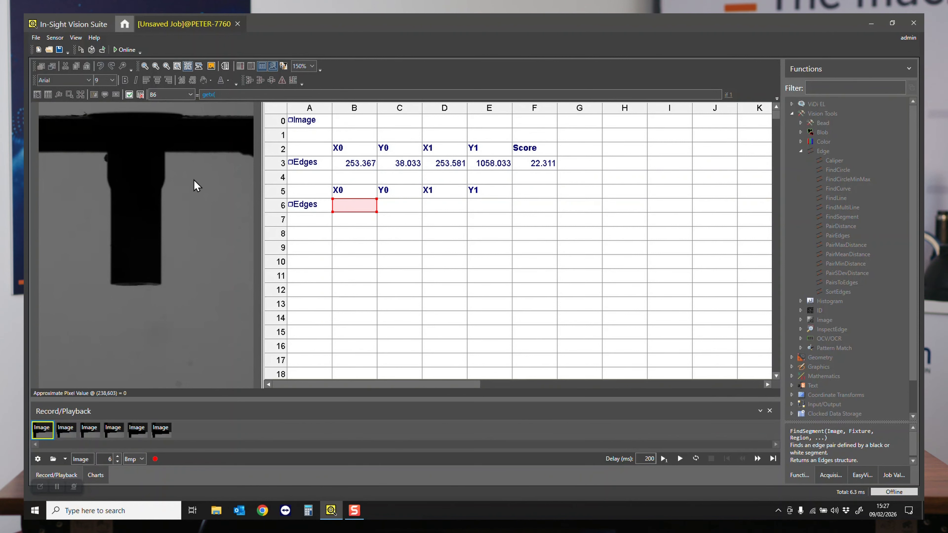
click(307, 206)
click(303, 95)
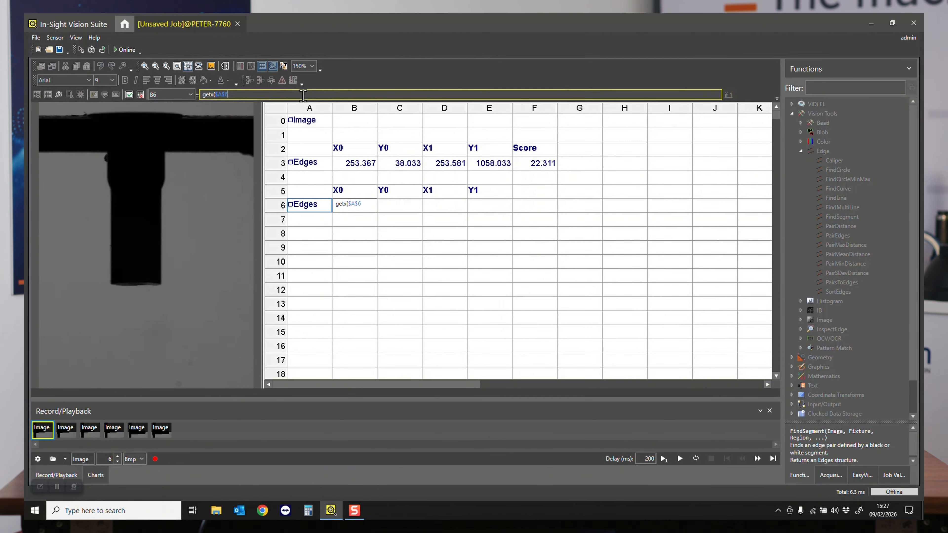
text(,0,0)
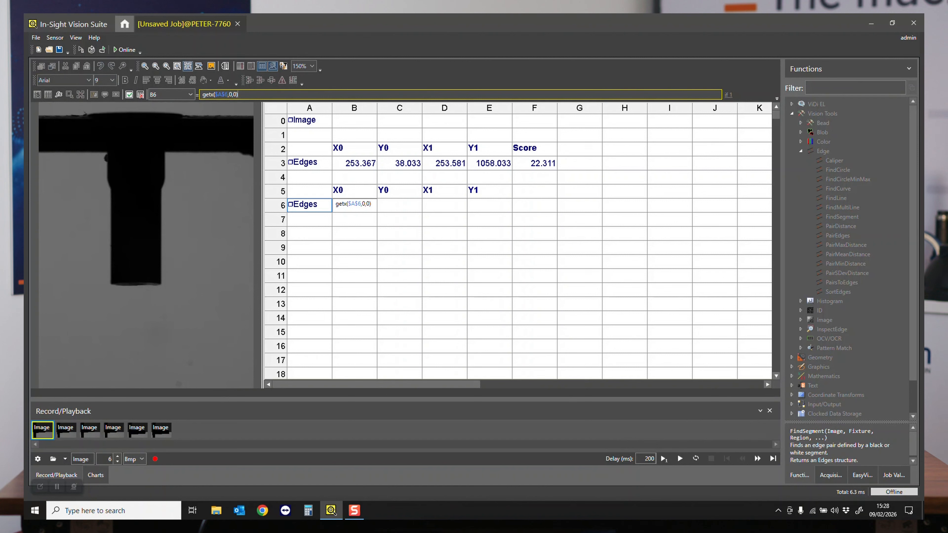
key(Return)
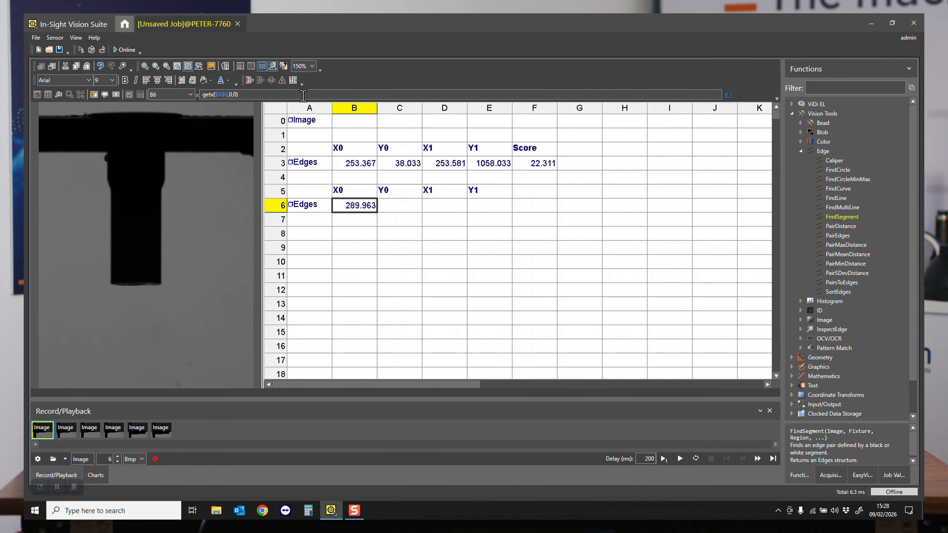
click(303, 96)
key(Return)
- Copy the X0 formula from B6 into C6 and change it to gety($A$6,0,0)
key(ctrl+c)
click(406, 205)
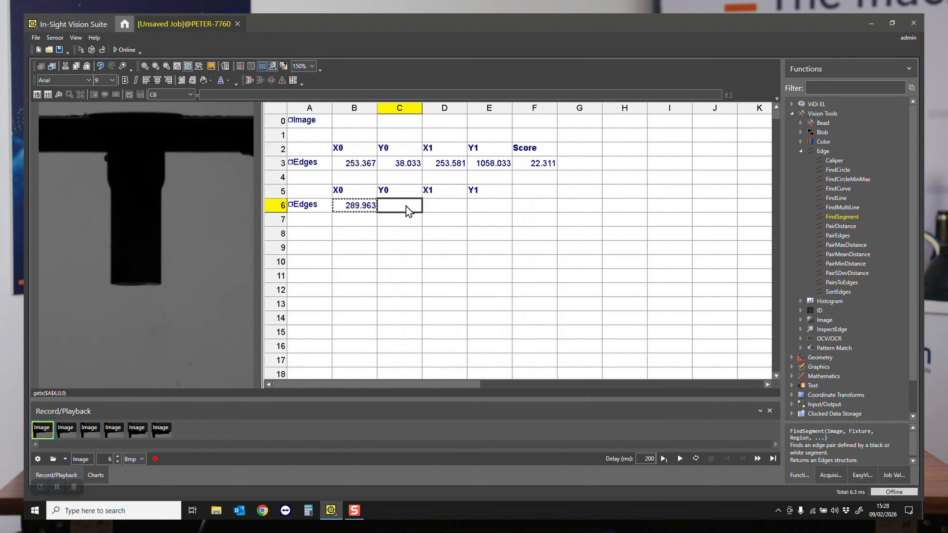
key(ctrl+v)
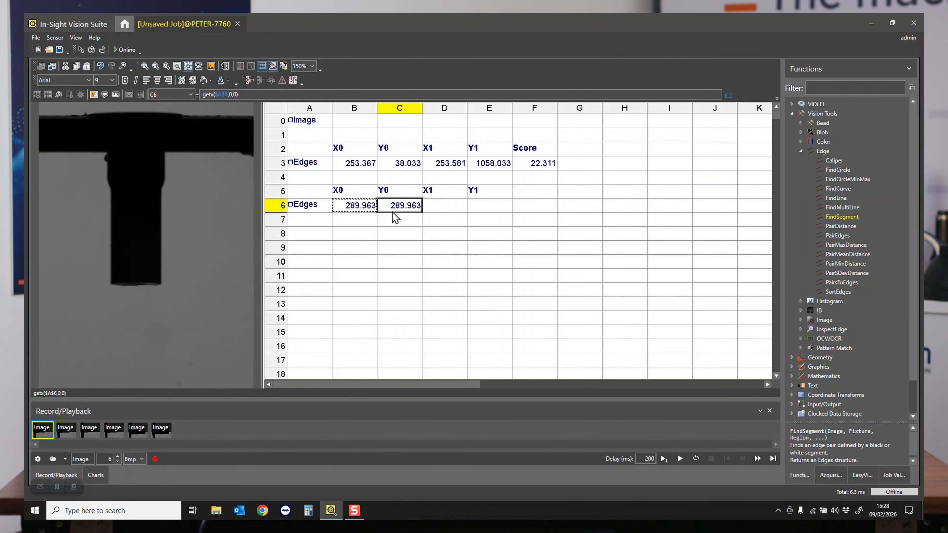
click(215, 94)
key(BackSpace)
text(y)
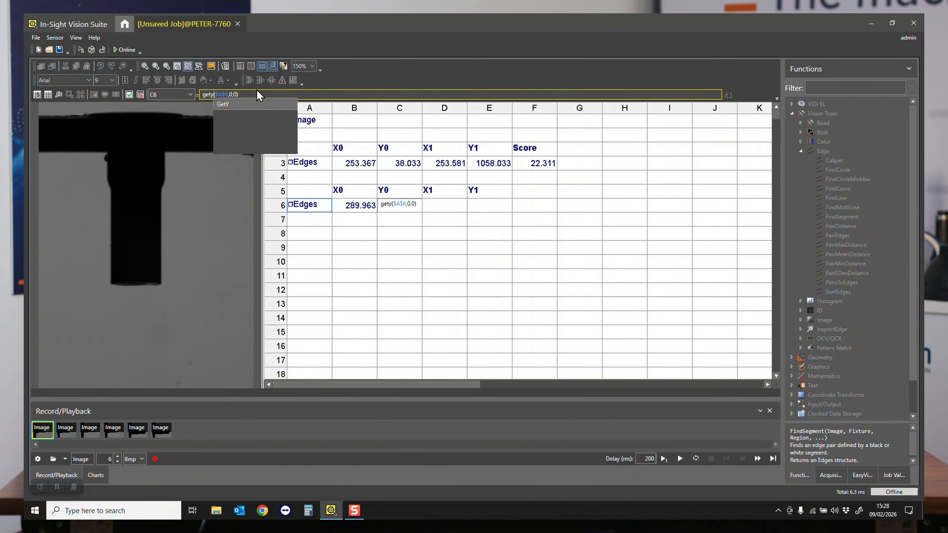
key(Escape)
key(Escape)
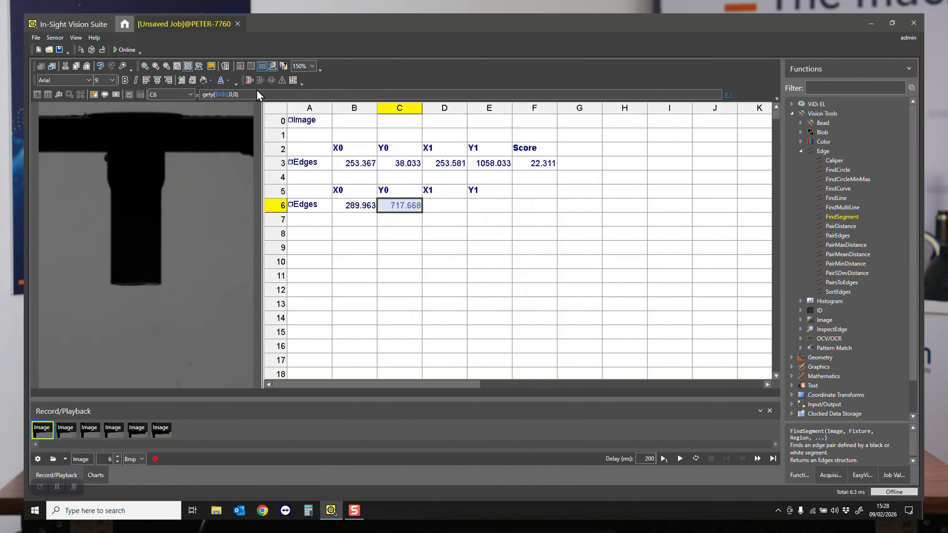
- Copy the formulas in B6:C6 into D6:E6 and change D6 to getx($A$6,1,0) for X1
click(367, 207)
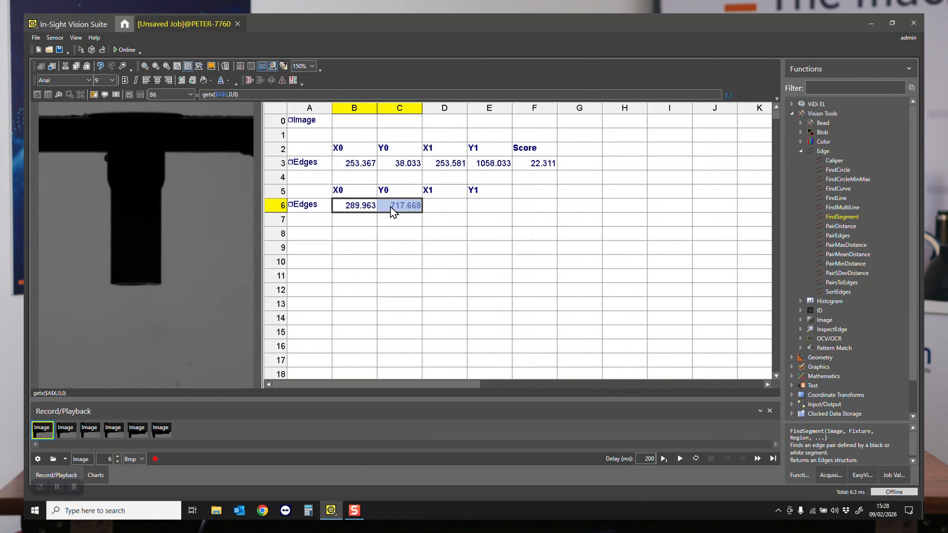
key(ctrl+c)
click(450, 207)
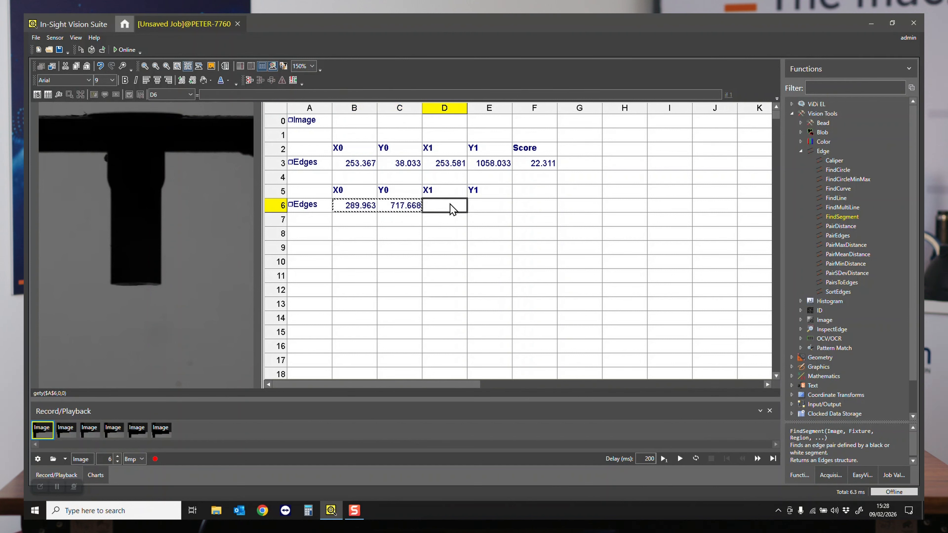
key(ctrl+v)
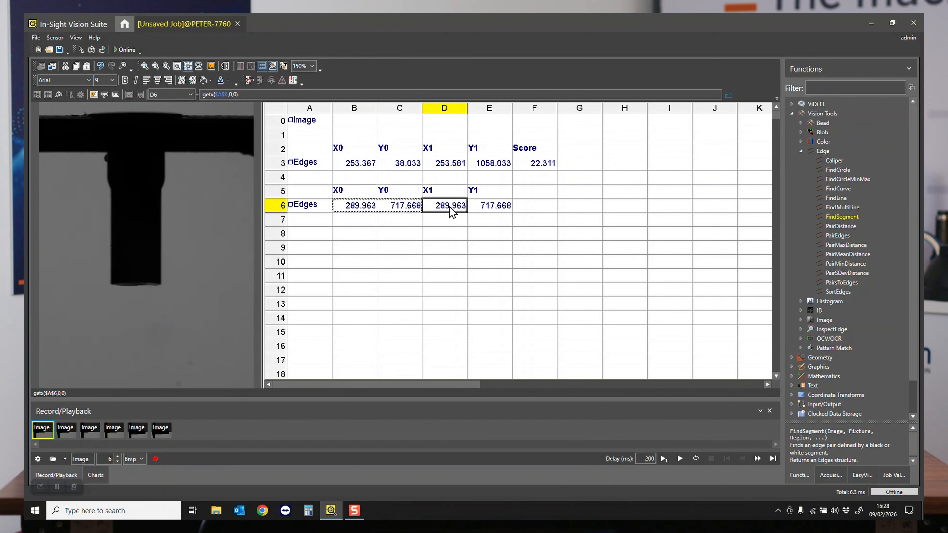
click(232, 95)
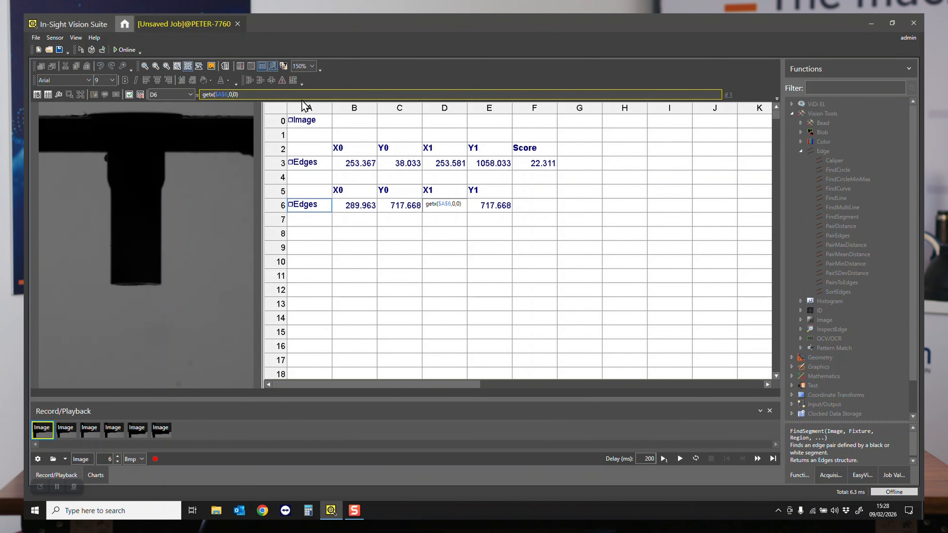
key(BackSpace)
key(Return)
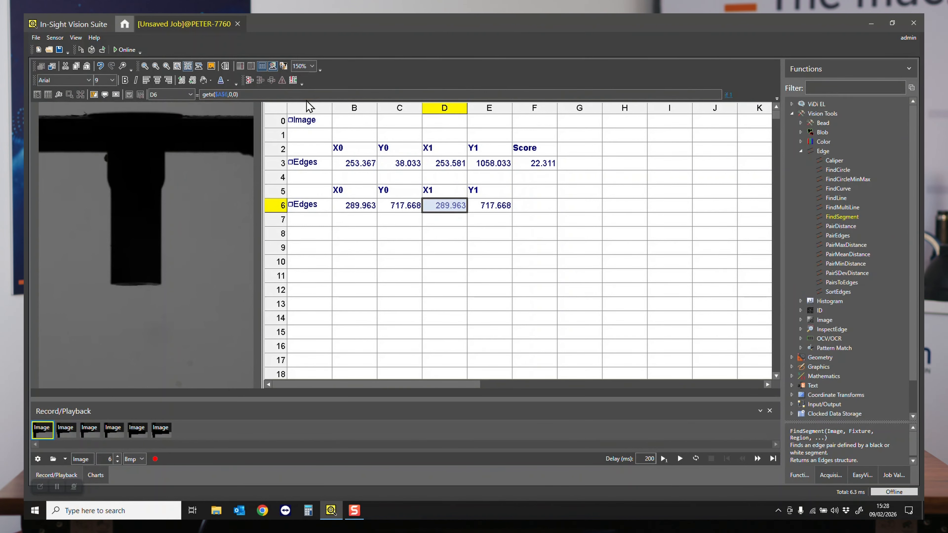
click(234, 95)
key(BackSpace)
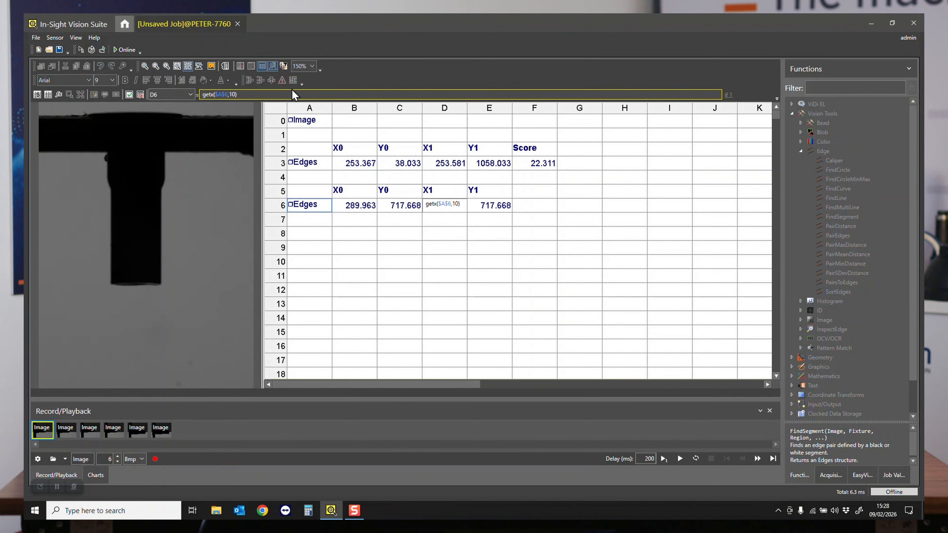
key(Escape)
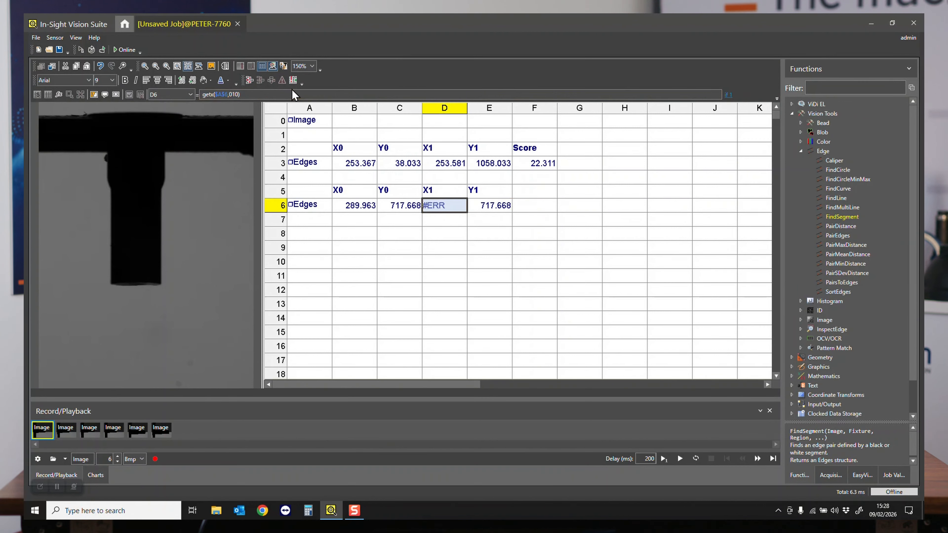
- Change the Y1 formula in cell E6 to gety($A$6,1,0)
click(483, 206)
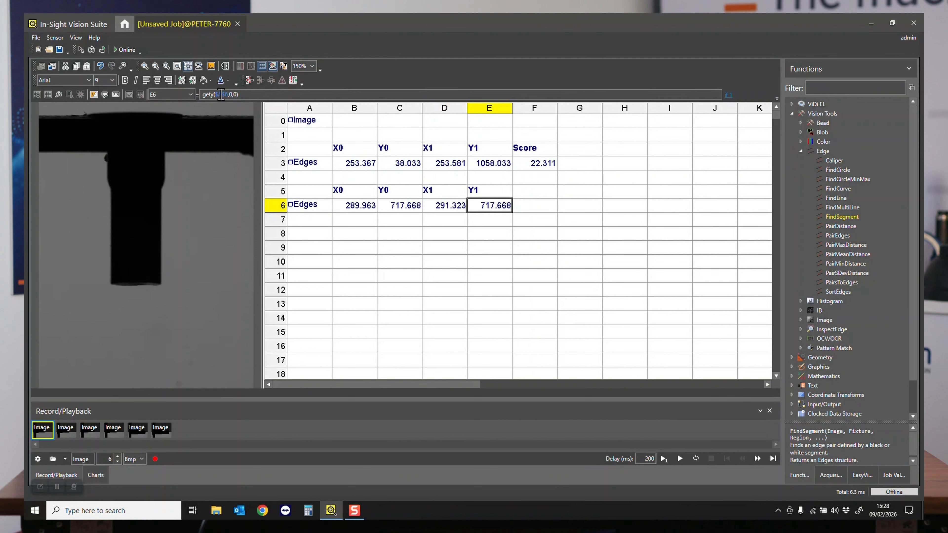
click(233, 94)
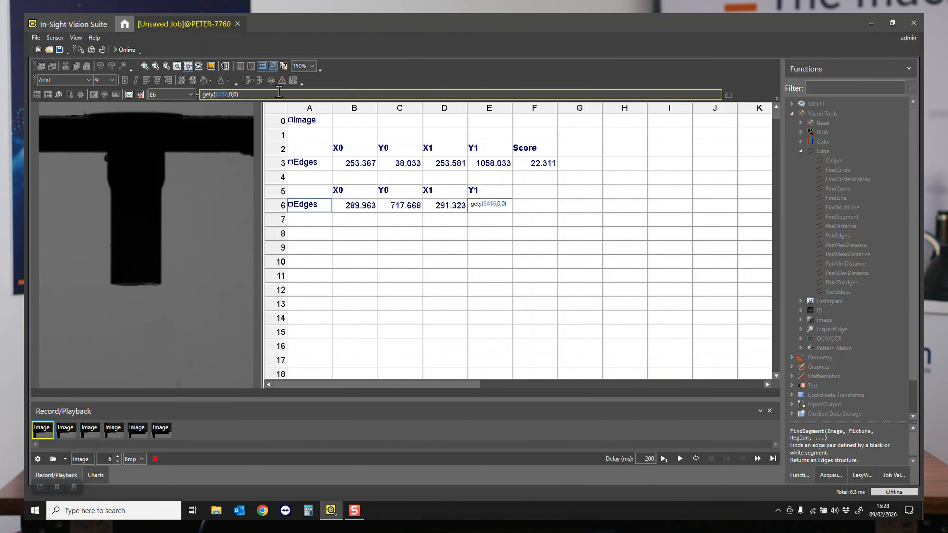
key(BackSpace)
text(1)
key(Return)
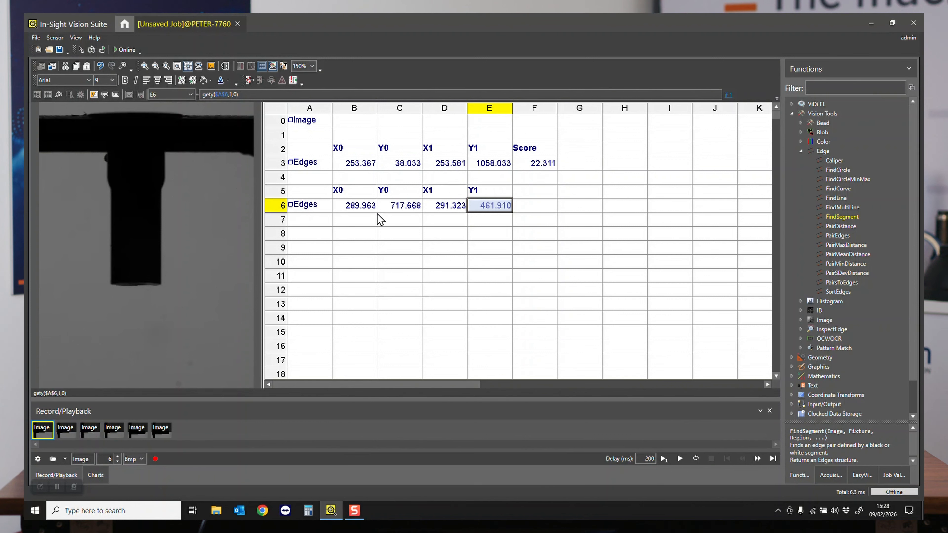
- Copy the coordinate formulas in B6:E6 to row 7 and change B7 to getx($A$6,0,1) for the second edge
drag(360, 206, 484, 205)
key(ctrl+c)
click(368, 221)
key(ctrl+v)
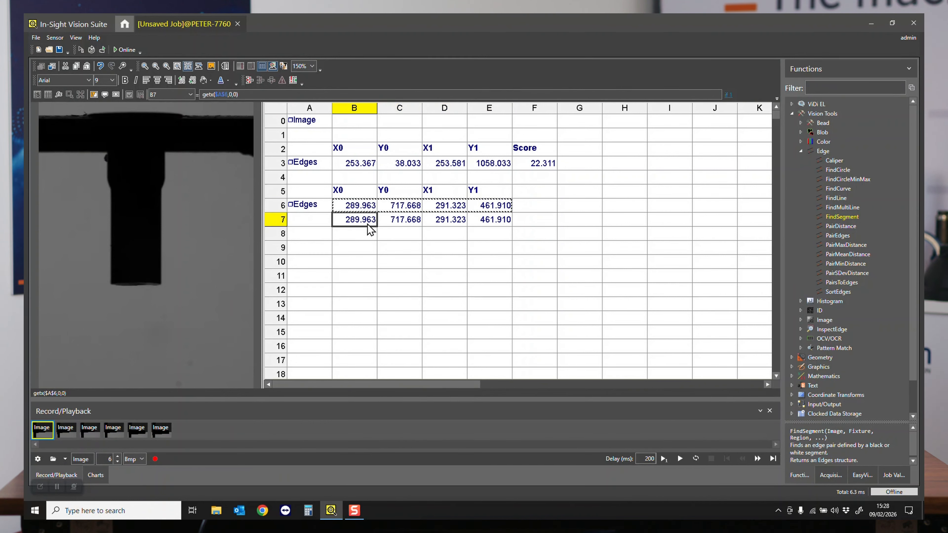
click(236, 94)
key(BackSpace)
text(1)
key(Return)
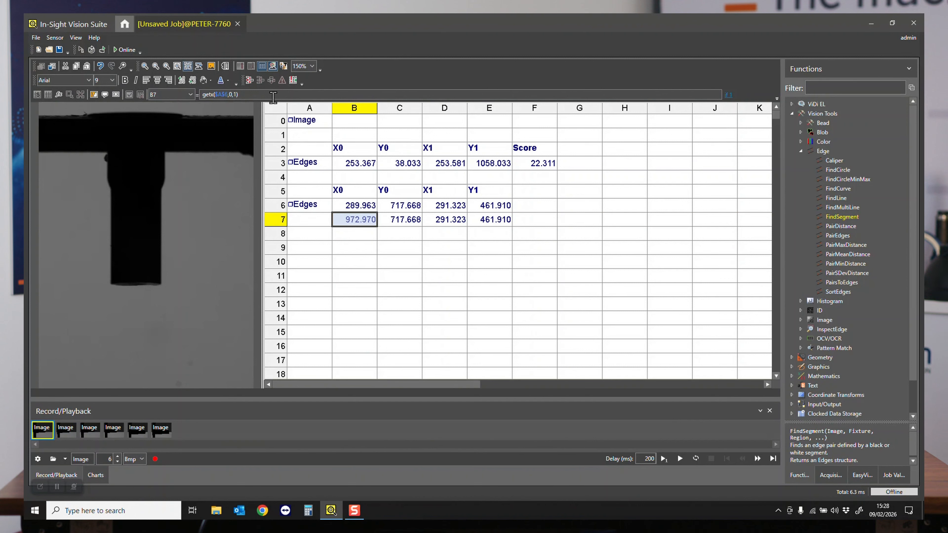
- Change the second edge's Y0 formula in cell C7 to gety($A$6,0,1)
click(404, 219)
click(261, 94)
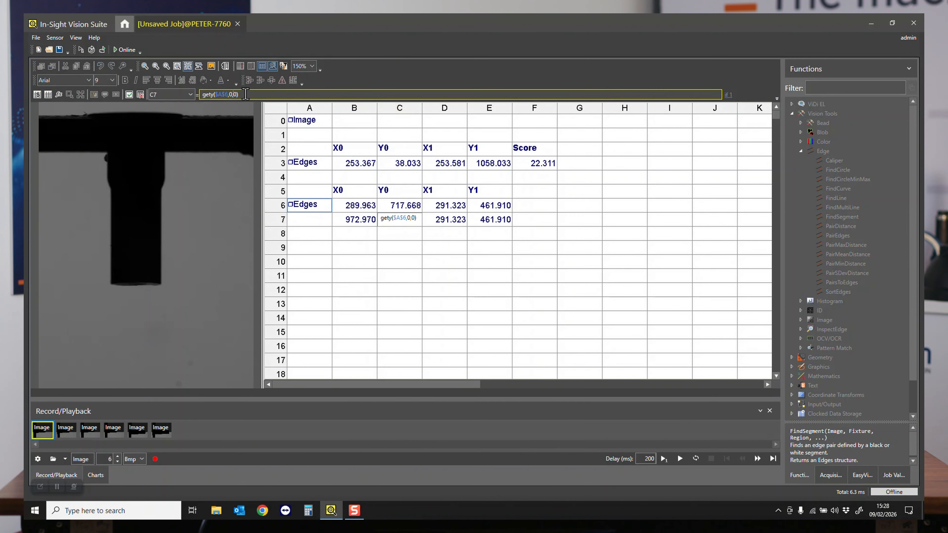
key(BackSpace)
text(1)
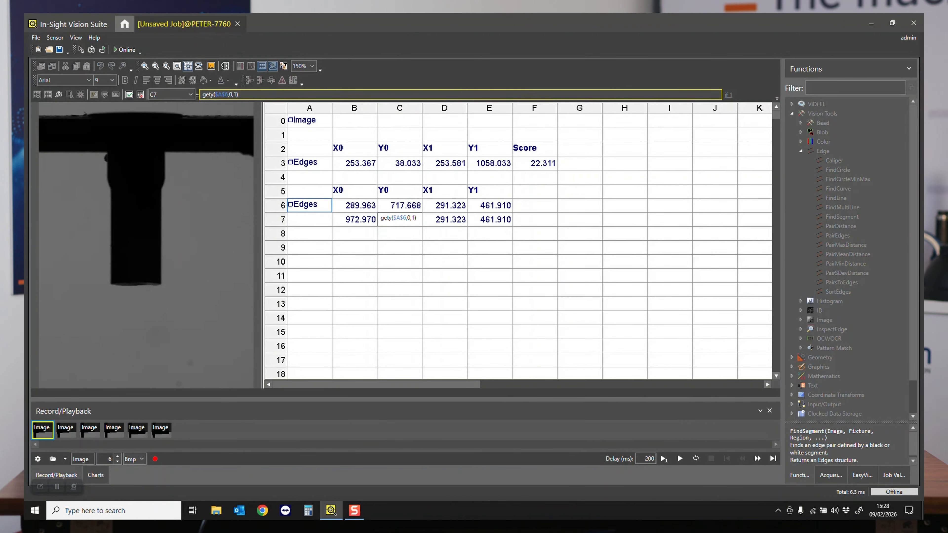
key(Return)
- Change the second edge's X1 formula in cell D7 to getx($A$6,1,1)
click(445, 218)
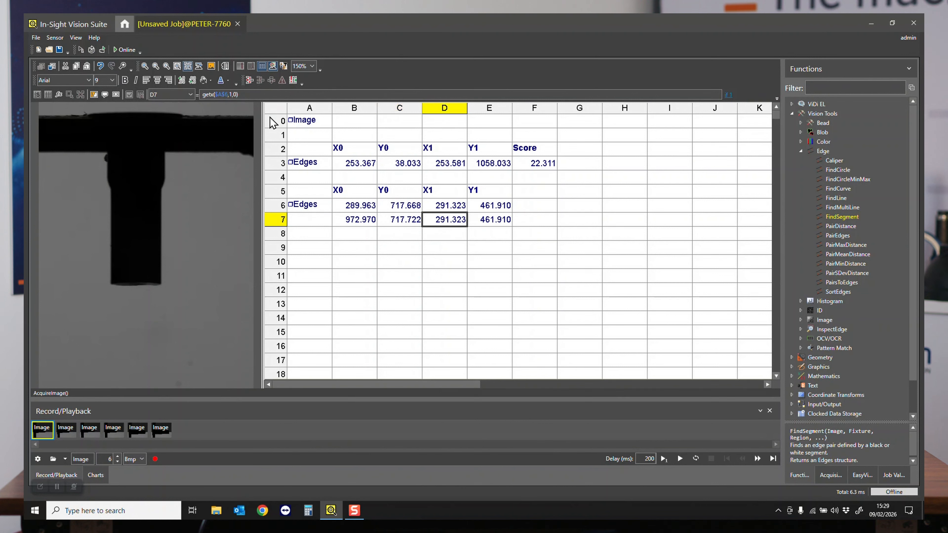
click(254, 94)
key(Left)
key(BackSpace)
text(1)
key(Return)
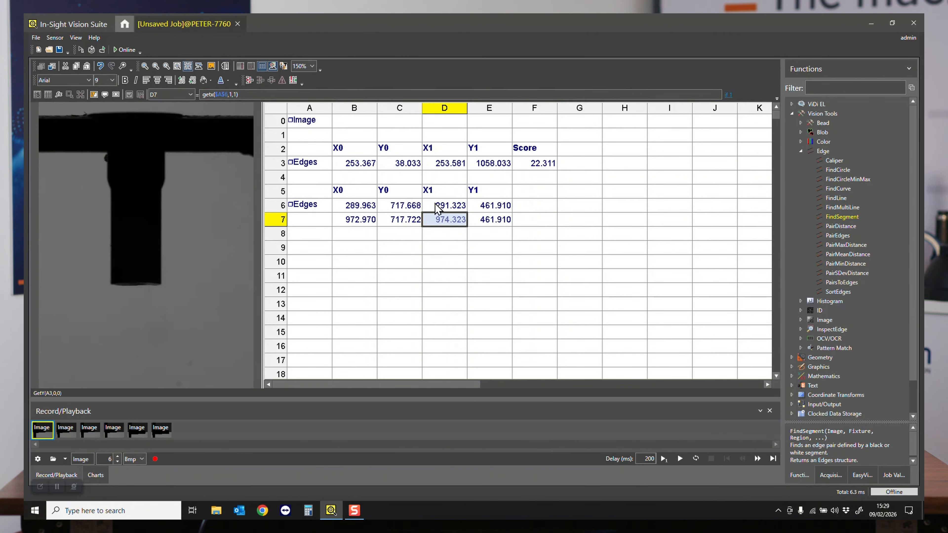
- Change the second edge's Y1 formula in cell E7 to gety($A$6,1,1)
click(488, 218)
click(271, 94)
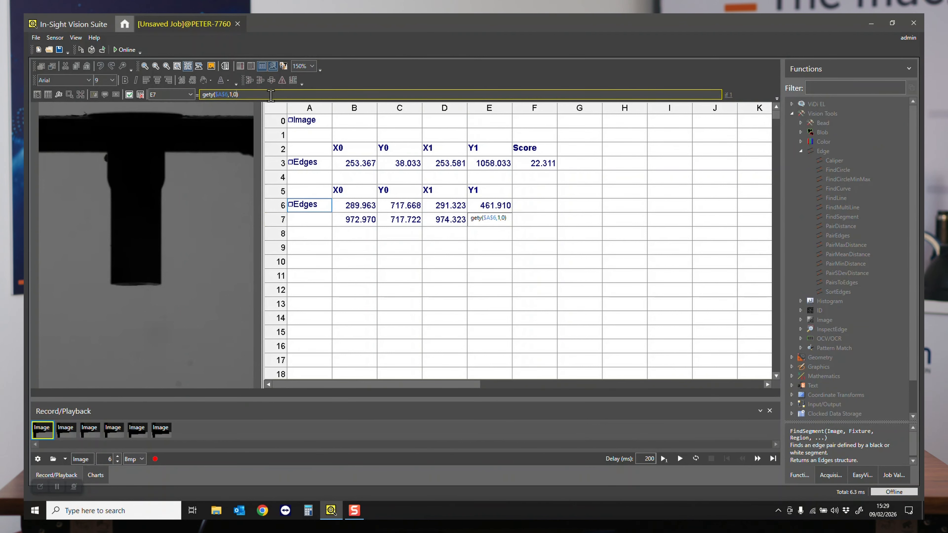
key(Left)
key(BackSpace)
text(1)
key(Return)
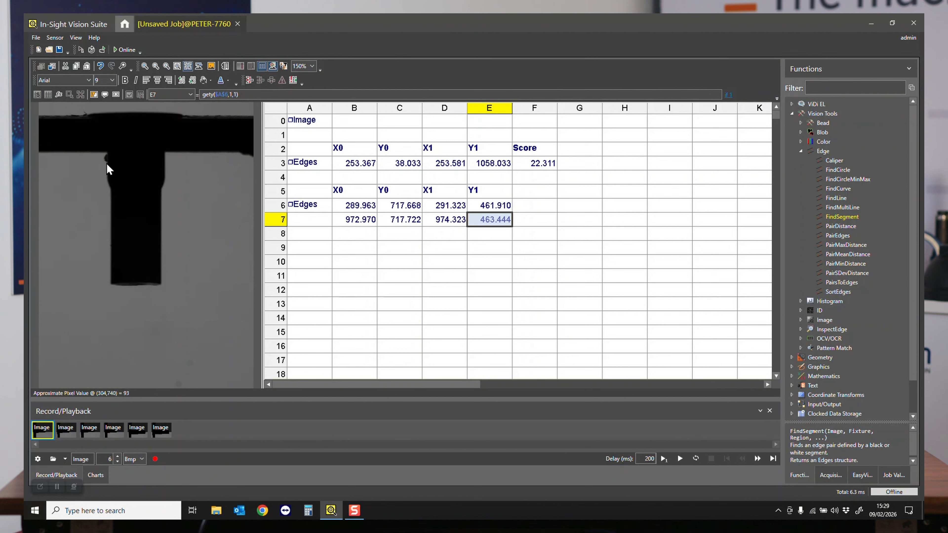
- Display the FindSegment region and edges from A6 on the image and review the second edge's coordinates in row 7
click(315, 212)
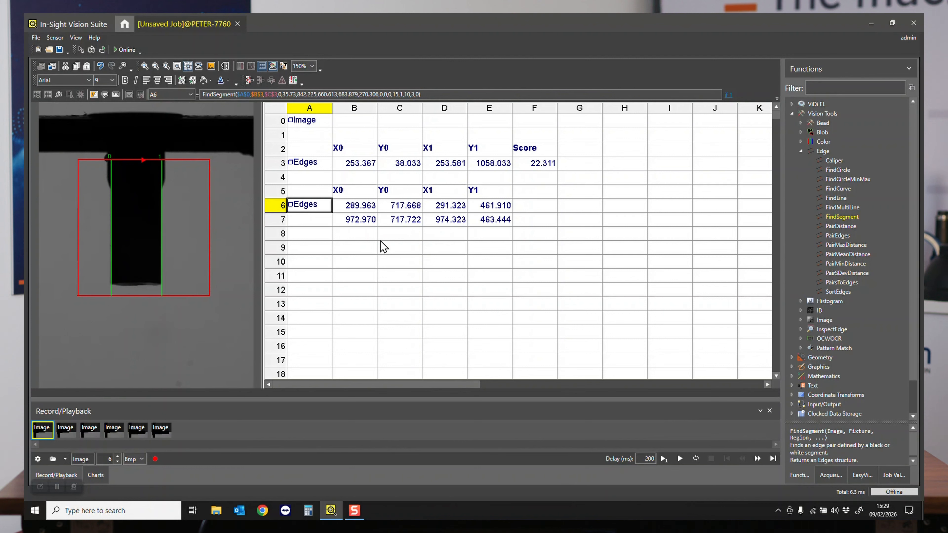
click(354, 221)
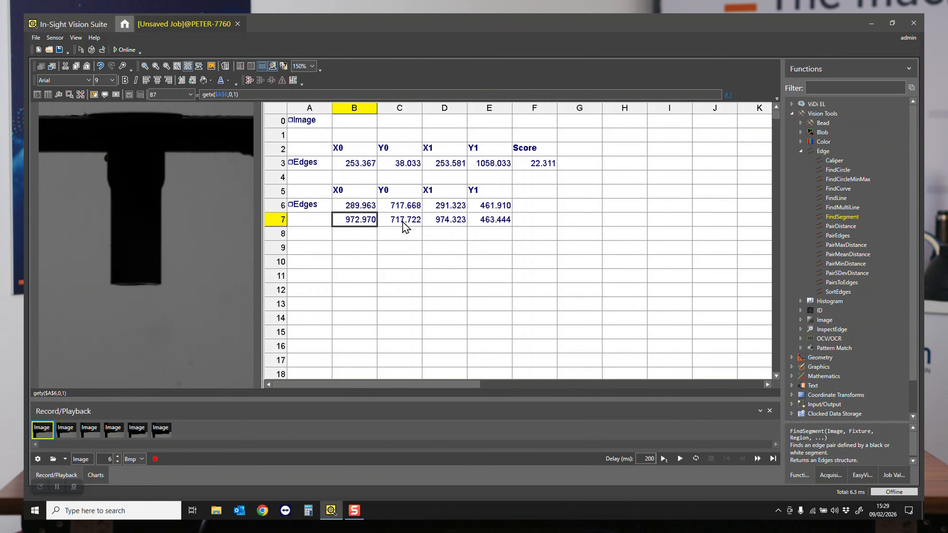
drag(364, 219, 405, 221)
click(392, 238)
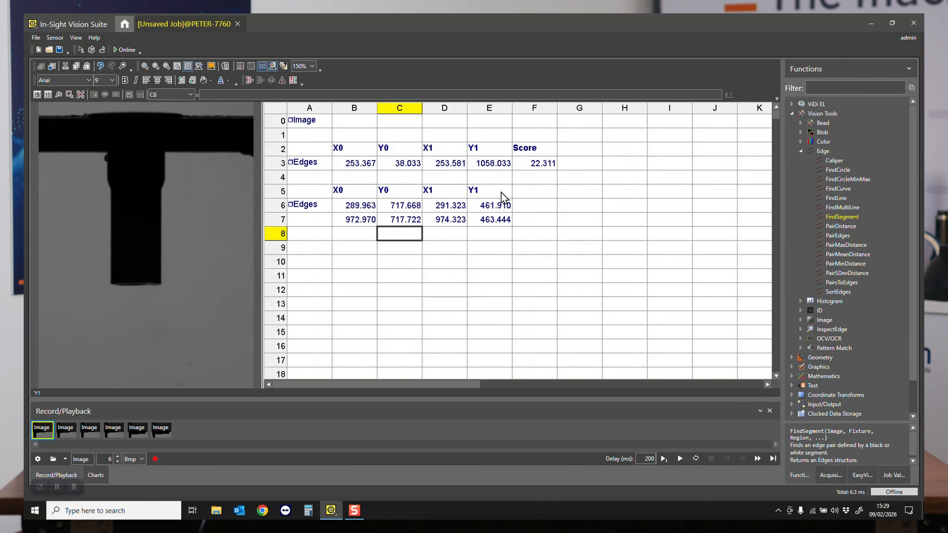
click(363, 237)
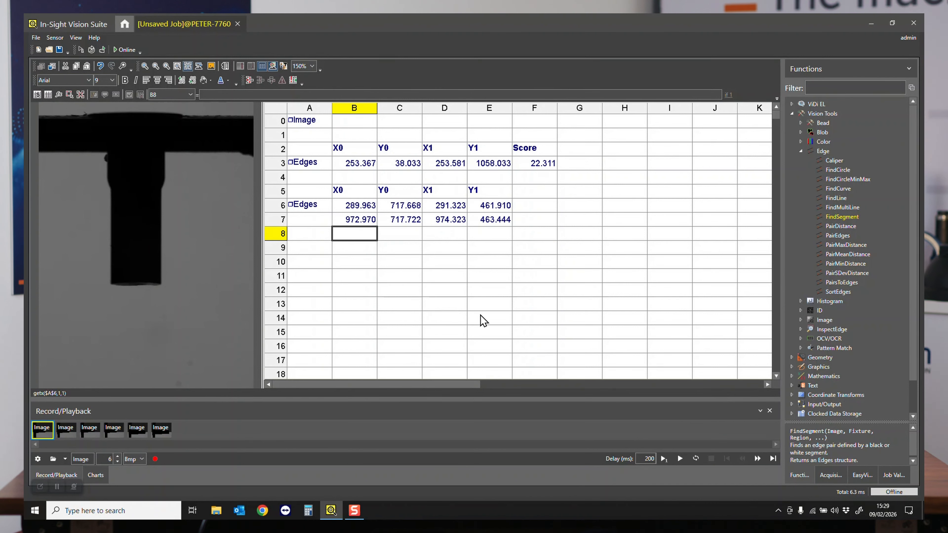
text(mean)
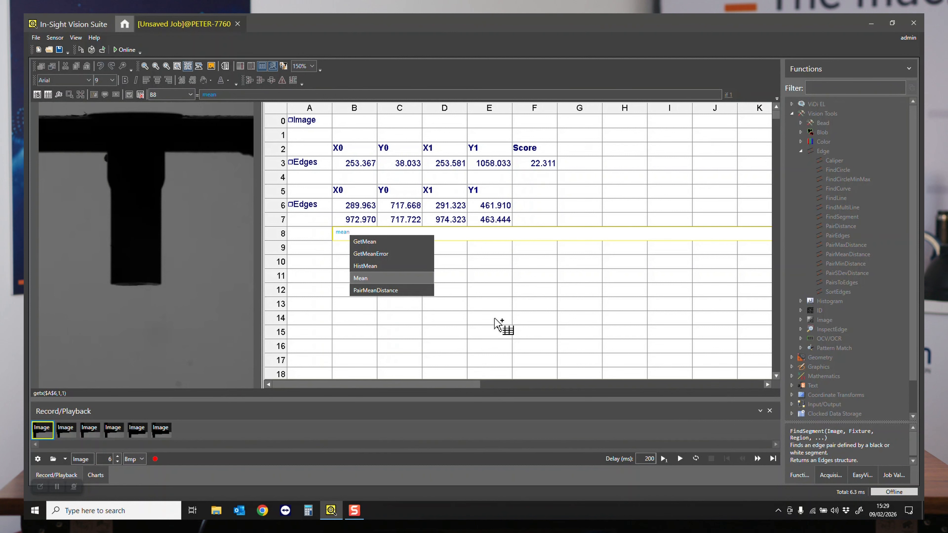
text(()
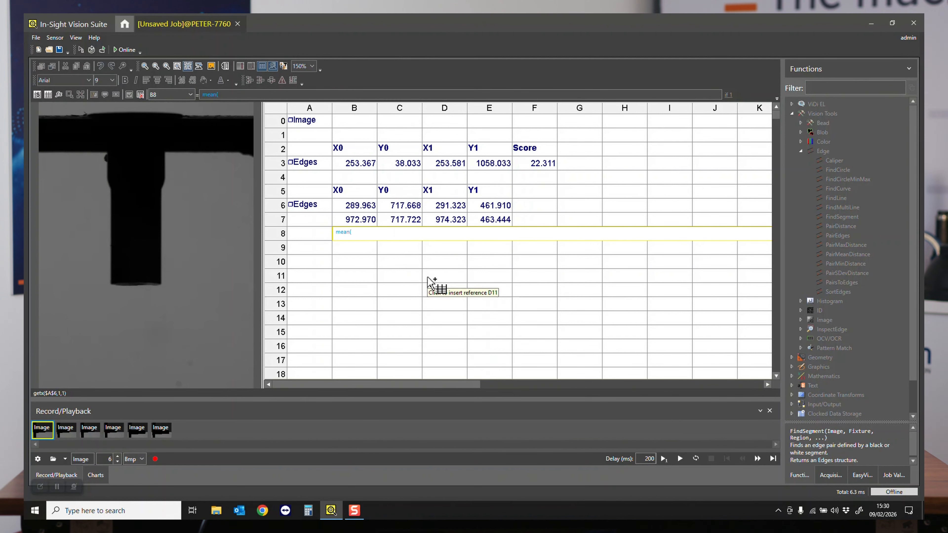
click(359, 208)
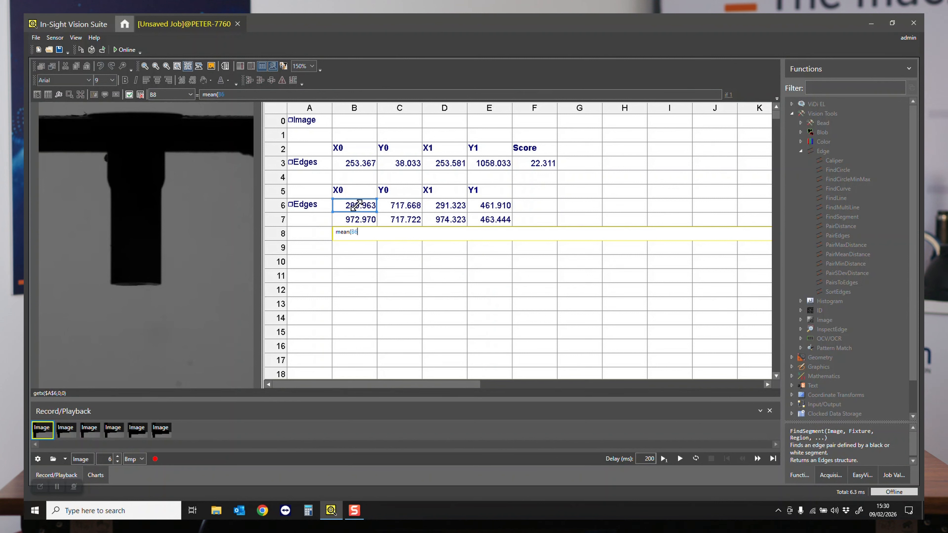
text(,)
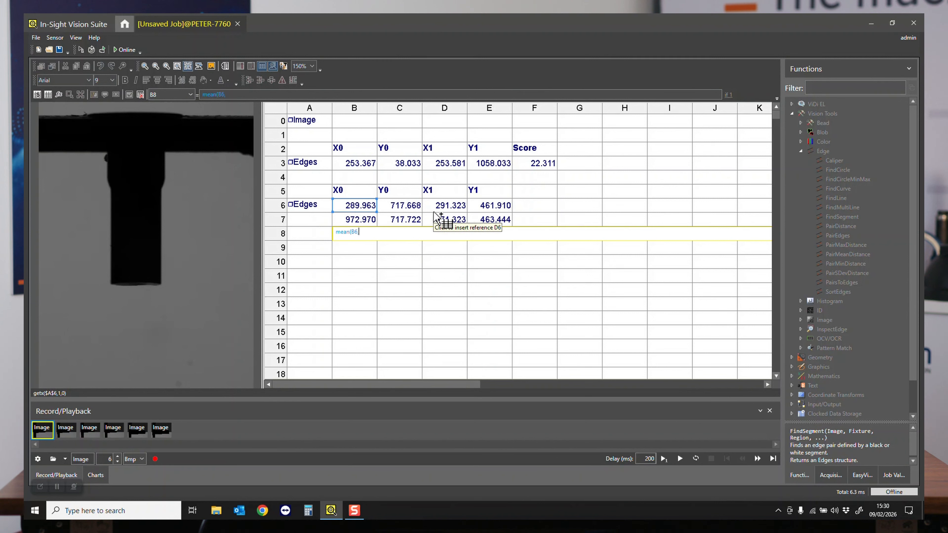
key(Escape)
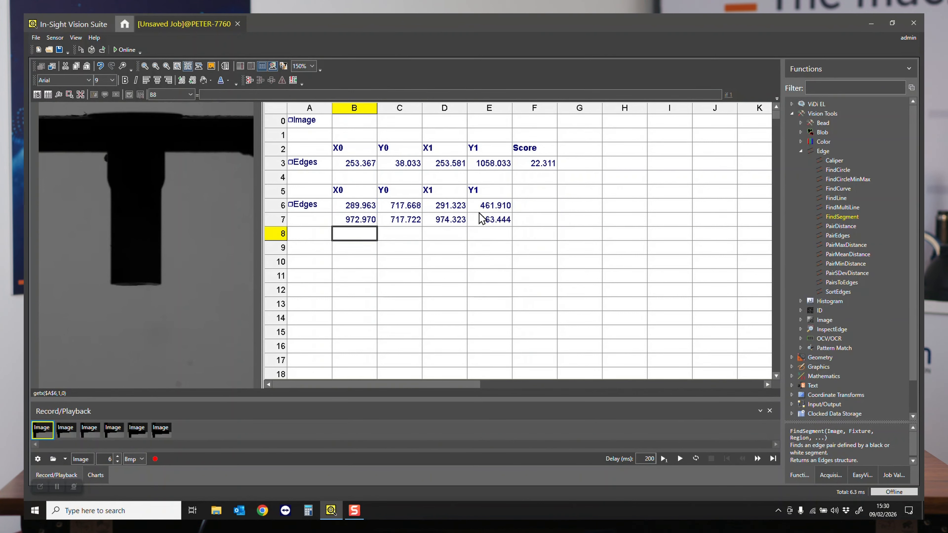
- Enter the formula mean(B6,D6) in cell G6 to average the first edge's X coordinates
click(593, 211)
text(me)
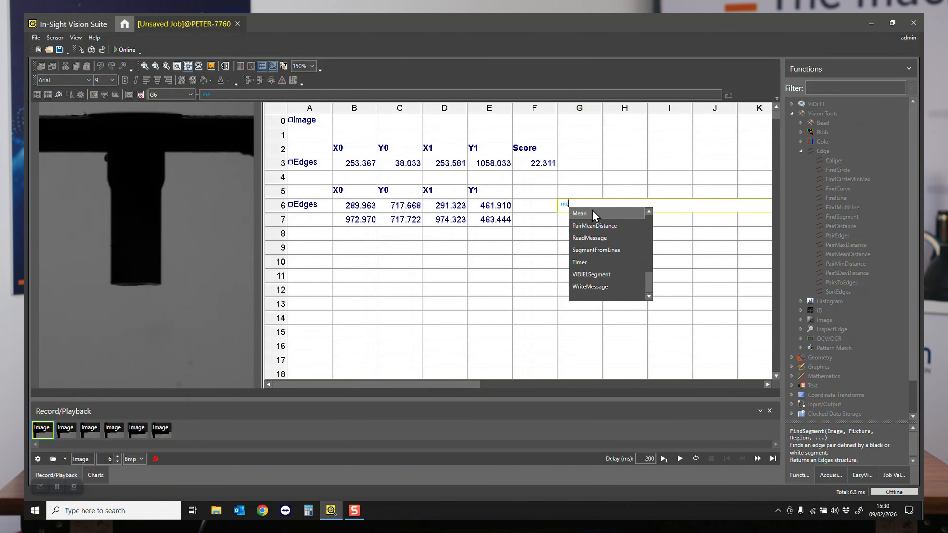
text(an()
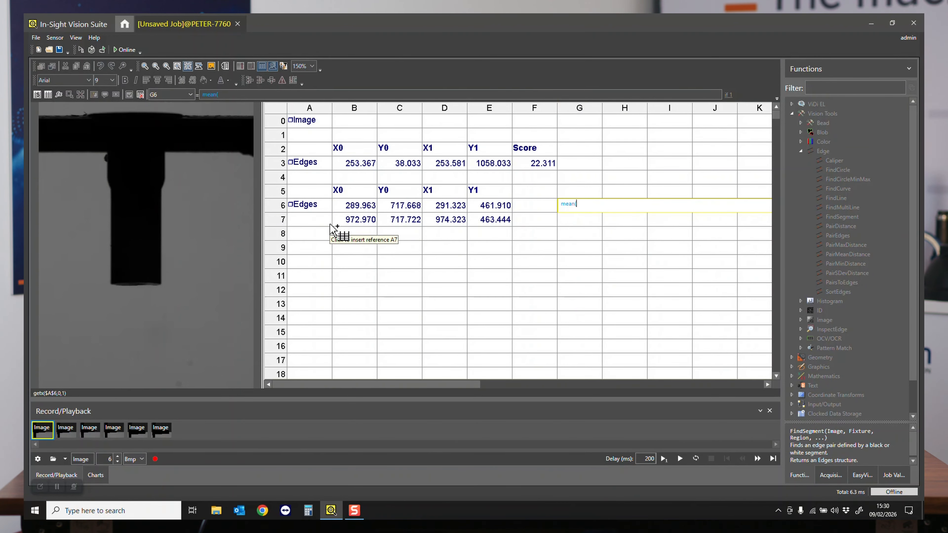
click(347, 209)
text(,)
click(448, 207)
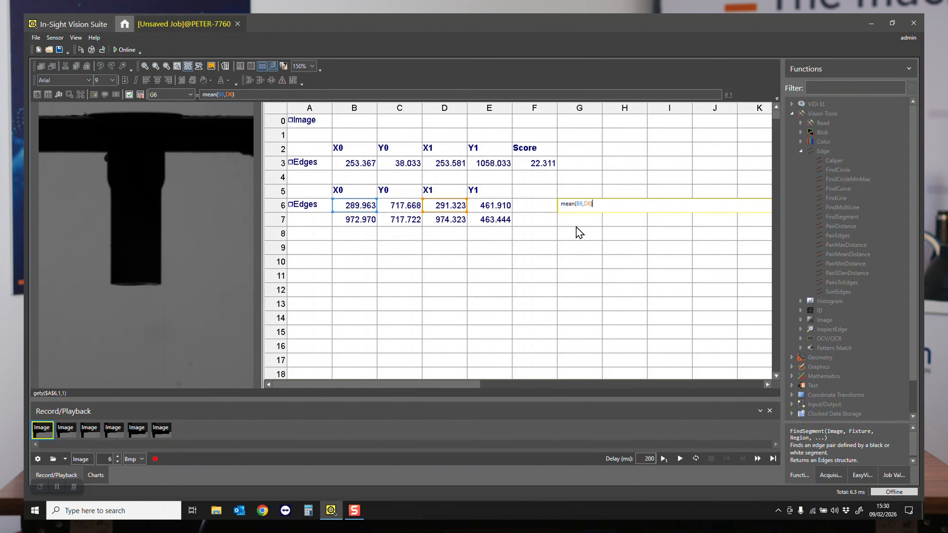
text())
key(Return)
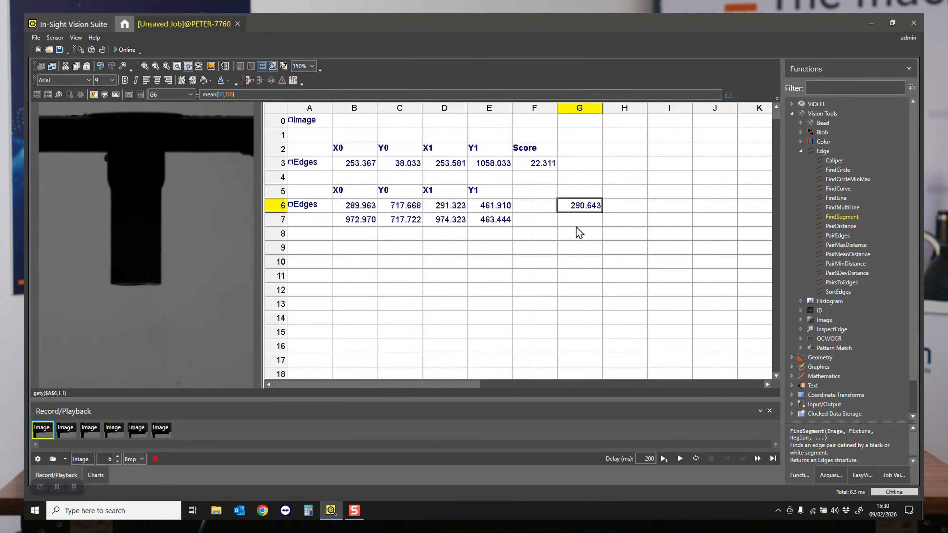
- Copy the mean formula in G6 across the range G6:H7 to average X and Y for both edges
key(ctrl+c)
click(616, 211)
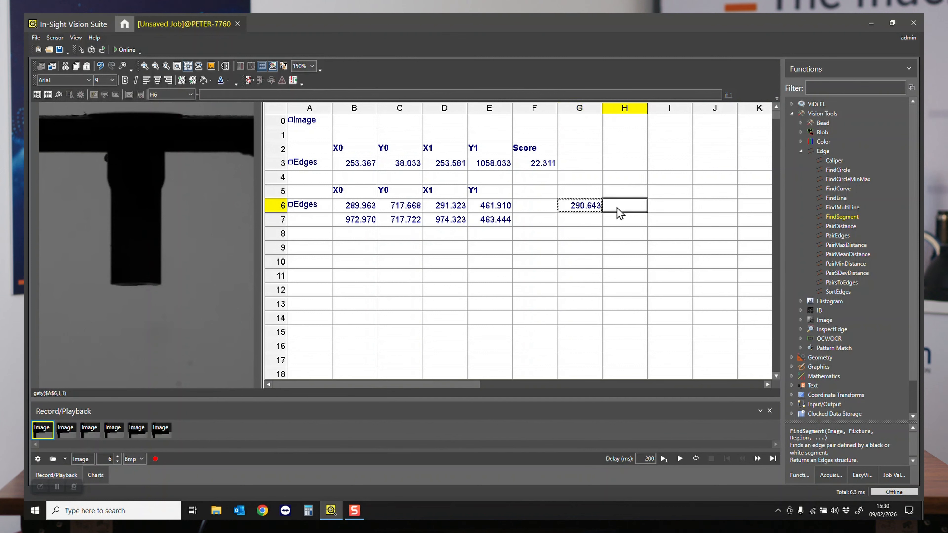
drag(580, 212, 643, 224)
key(ctrl+v)
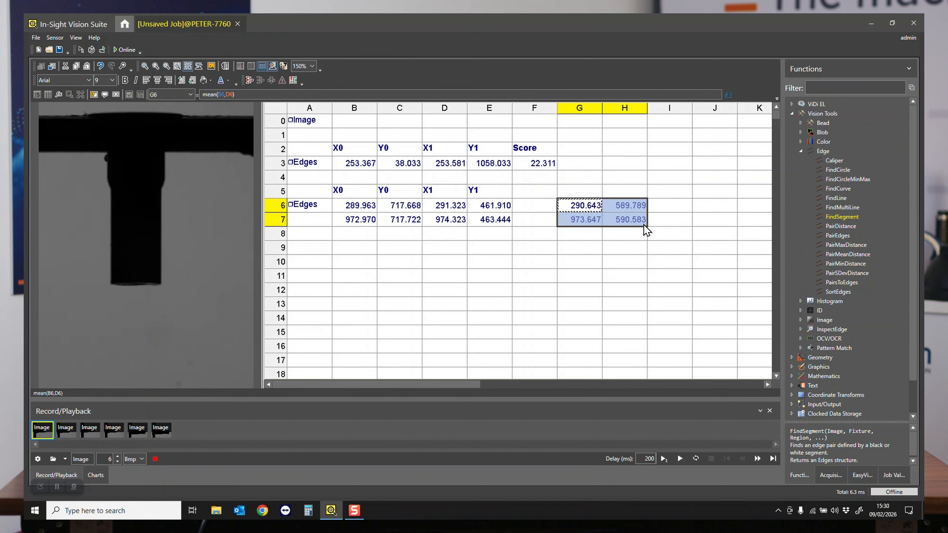
click(578, 238)
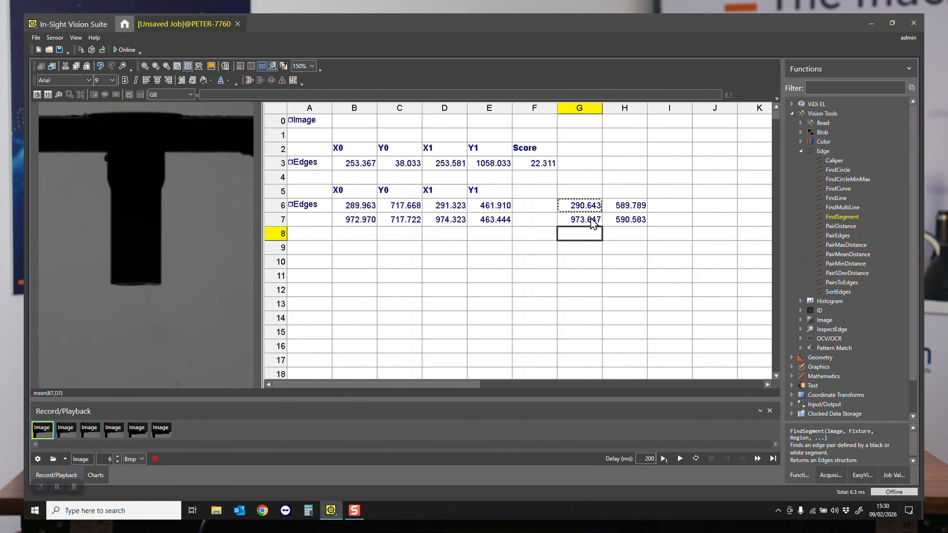
- Insert a PlotLine function in cell I7 and set its color to Yellow
click(668, 220)
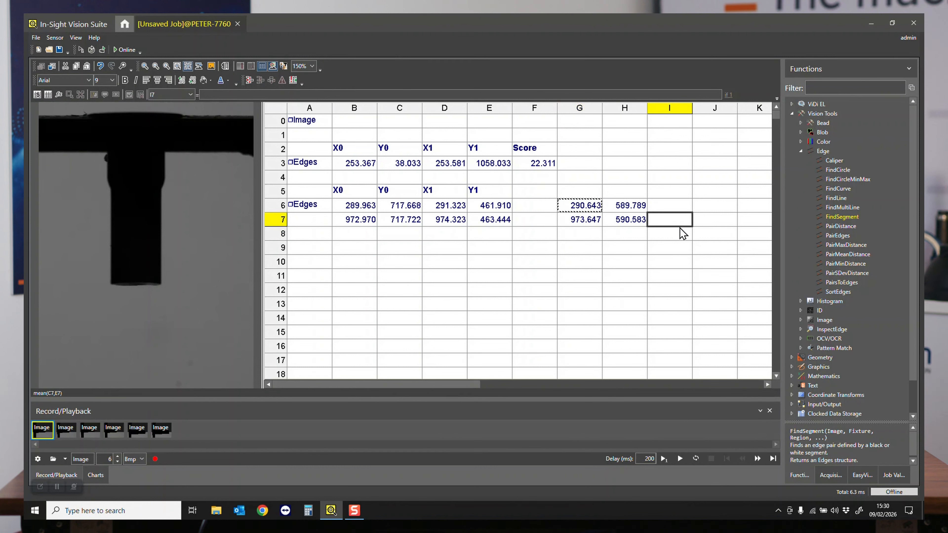
text(plot)
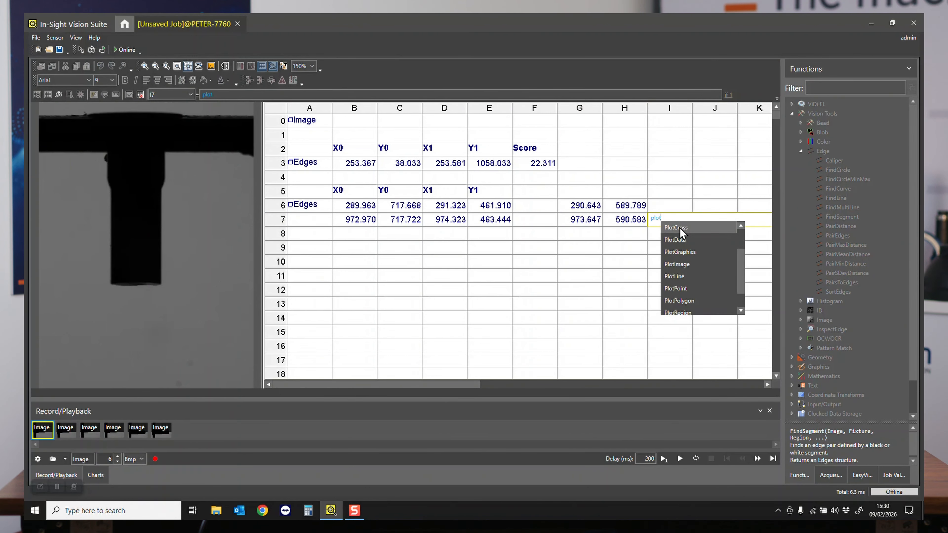
text(line)
double_click(682, 228)
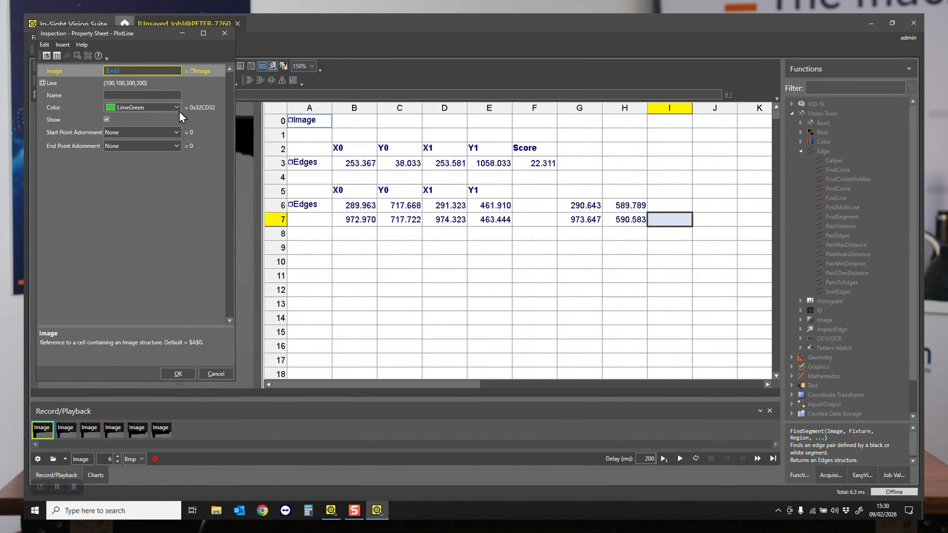
click(175, 108)
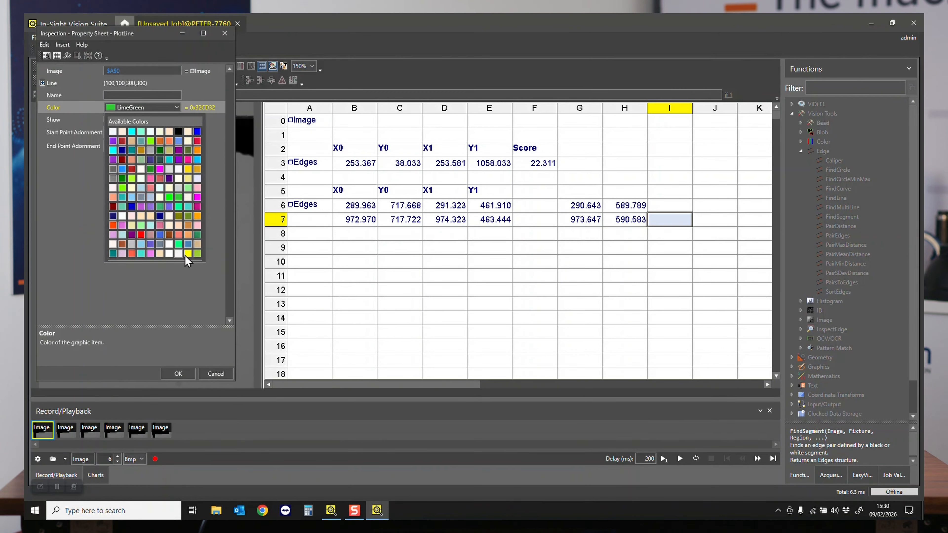
click(187, 253)
- Link the plotted line's first point, X 0 and Y 0, to cells G6 and H6
click(43, 83)
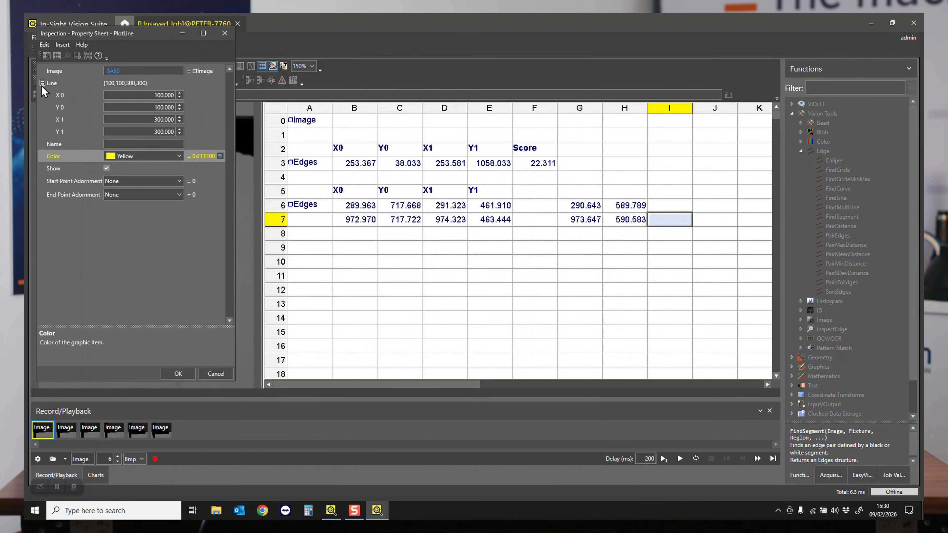
click(43, 83)
key(Return)
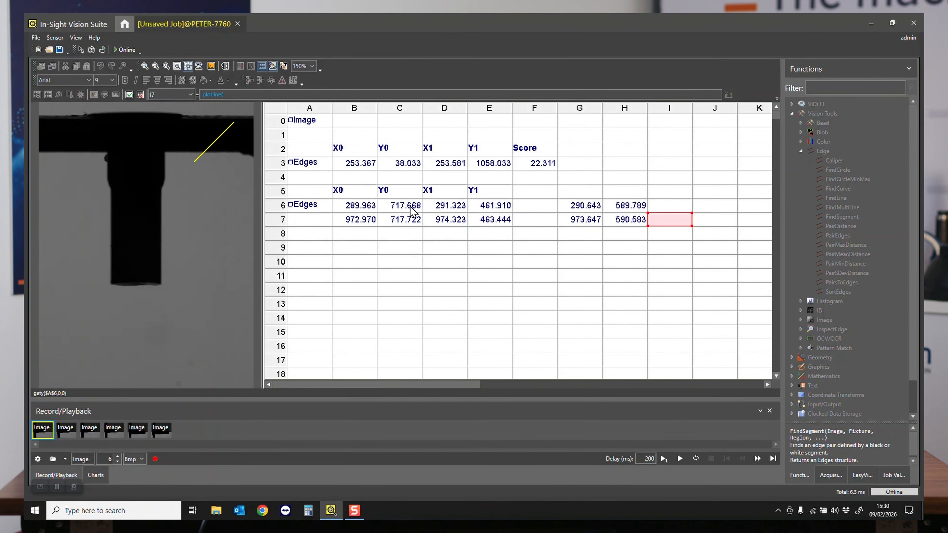
click(594, 209)
click(623, 206)
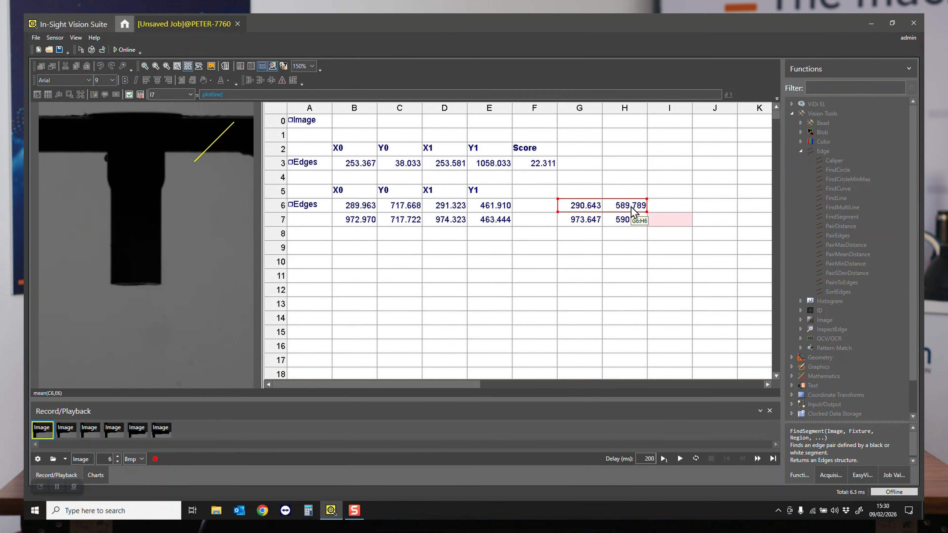
key(Return)
- Link the line's second point to cells G7 and H7, accept the PlotLine settings, and check the line on the third recorded image
click(64, 119)
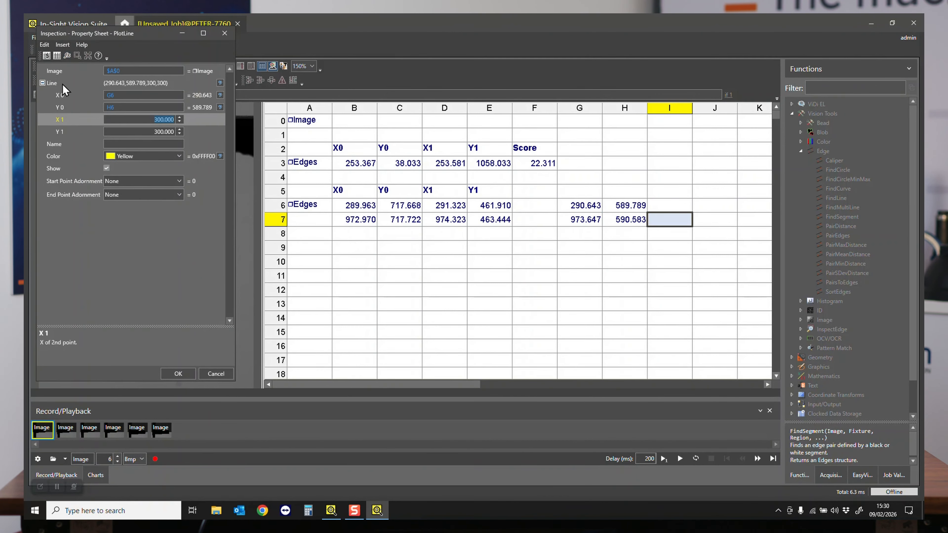
key(Return)
click(596, 219)
click(631, 224)
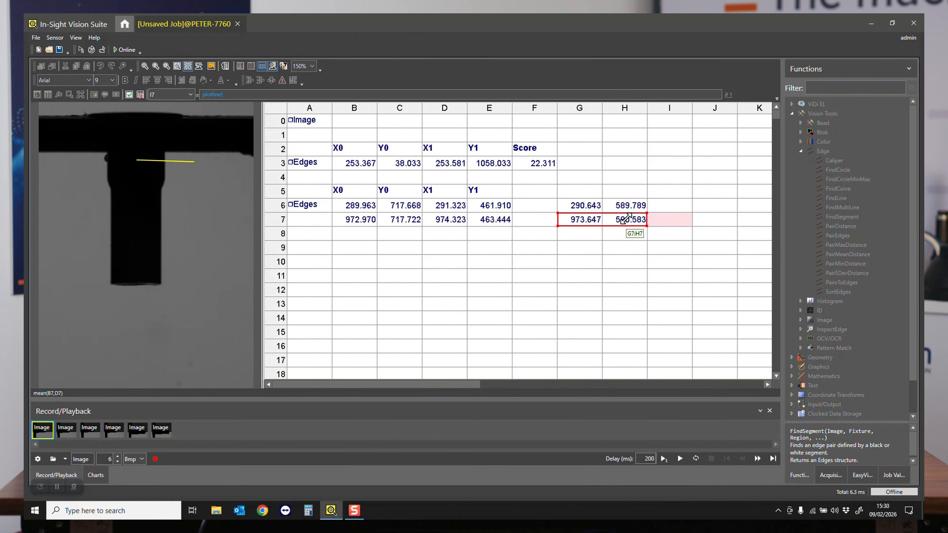
key(Return)
drag(136, 37, 531, 50)
click(571, 387)
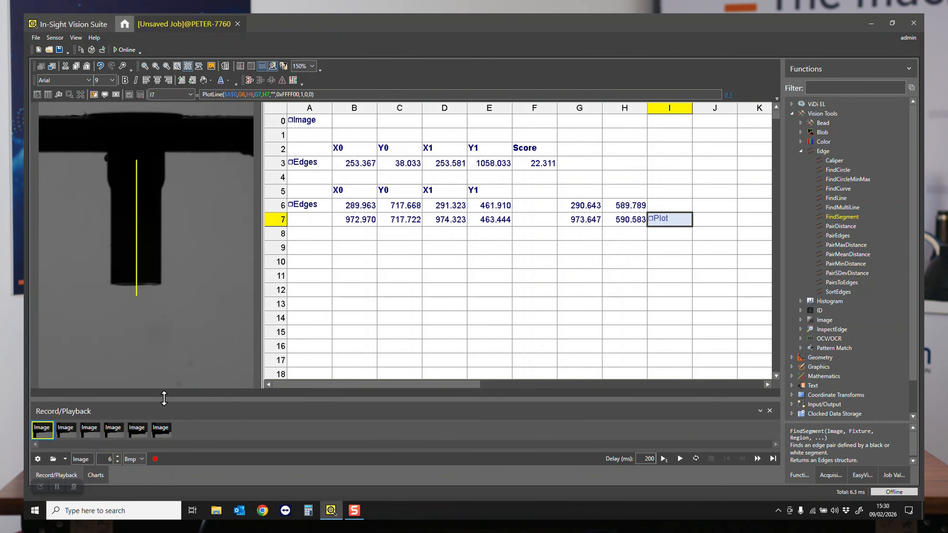
click(95, 434)
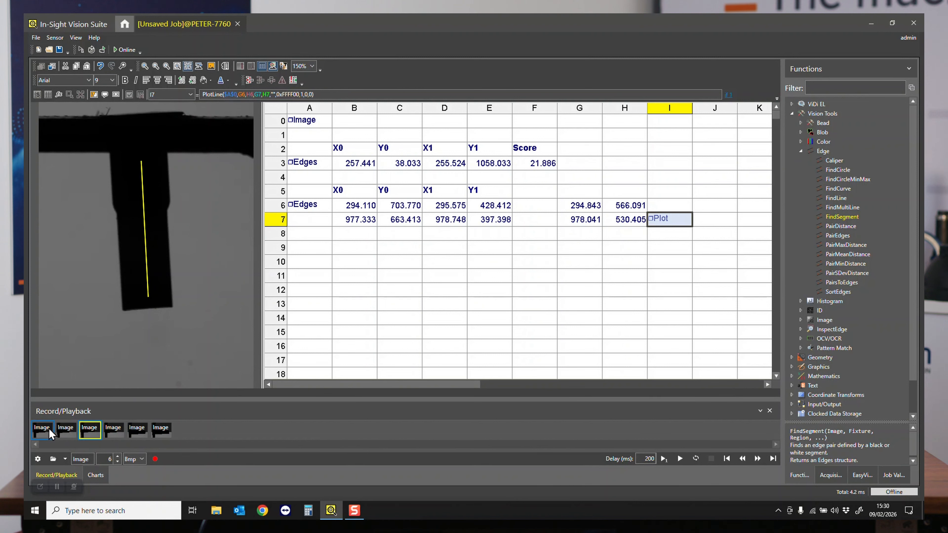
click(309, 248)
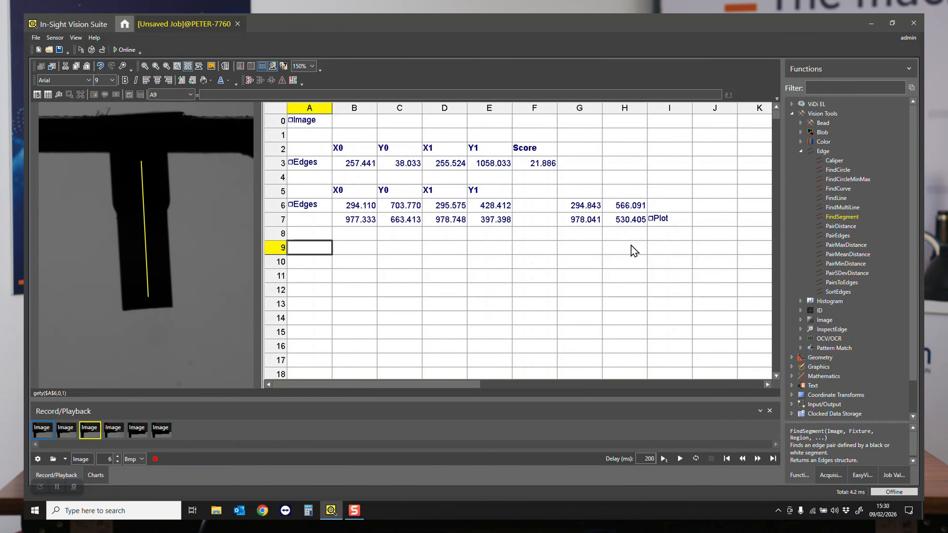
- Add the text headings Angle in cell I5 and X in cell G5
click(671, 197)
text(')
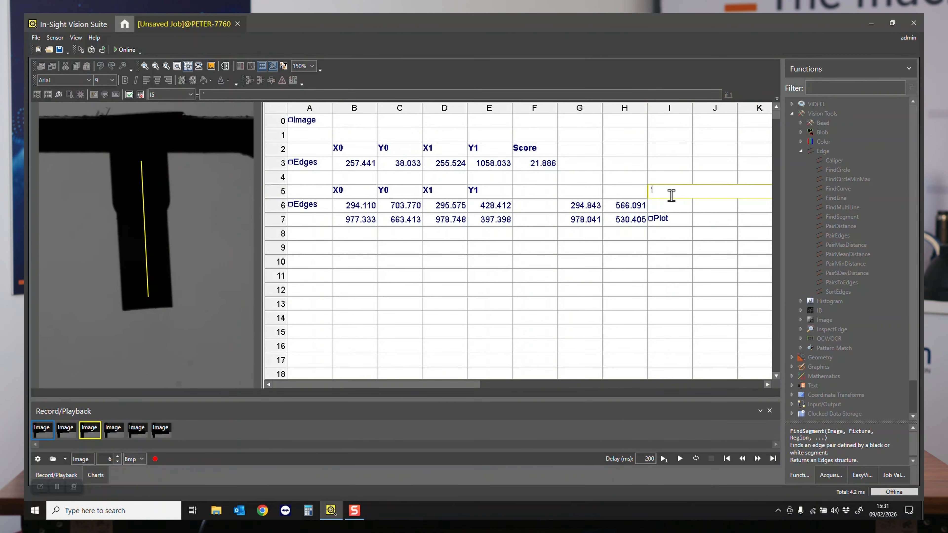
text(Angle)
key(Return)
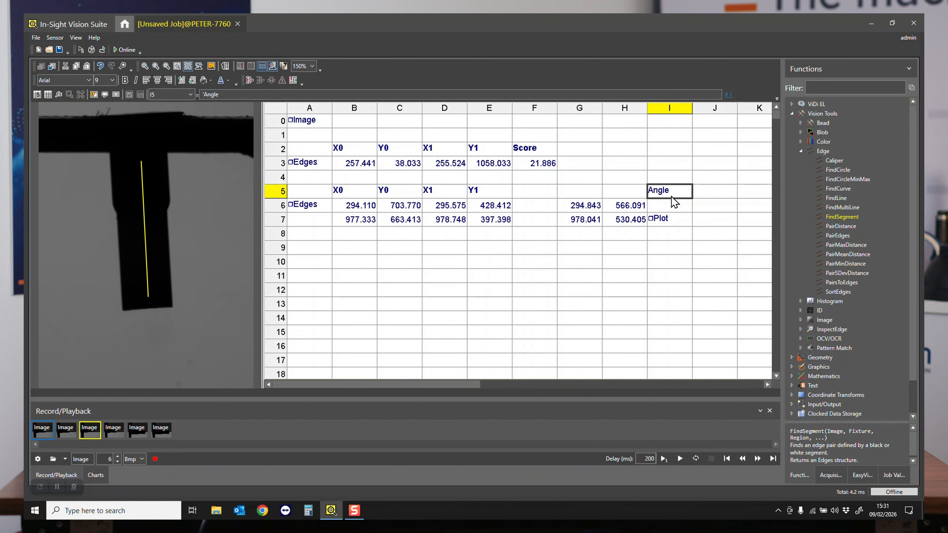
key(Left)
key(Left)
text(X)
key(Return)
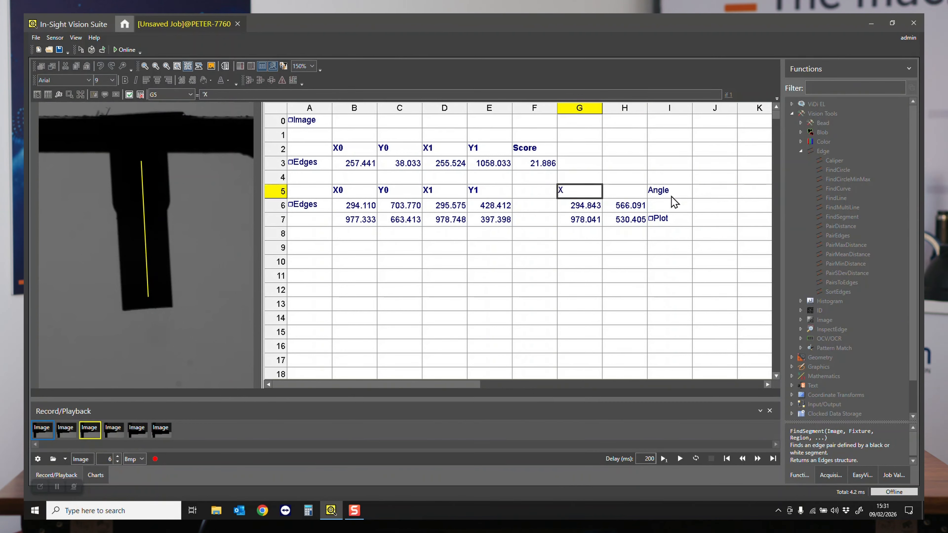
- Add the text heading Y in cell H5
key(Right)
text(')
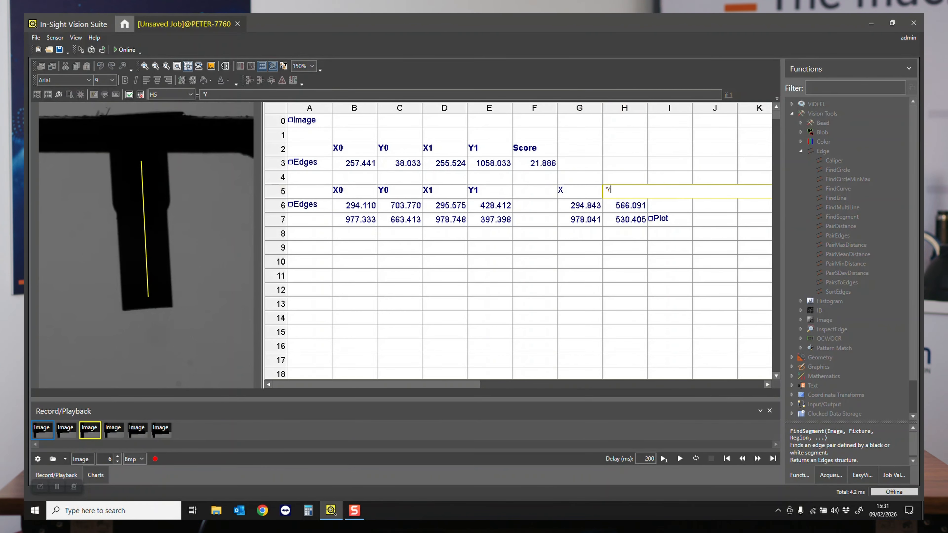
text(Y)
key(Return)
- Insert a PointToPointAngle function in cell I6 and link its Point 0 X and Y to cells G6 and H6
click(671, 205)
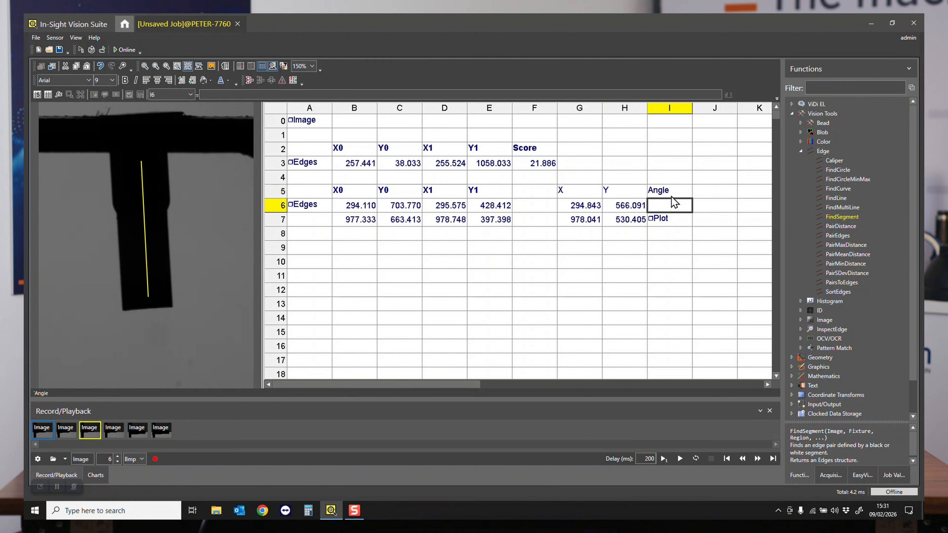
text(point)
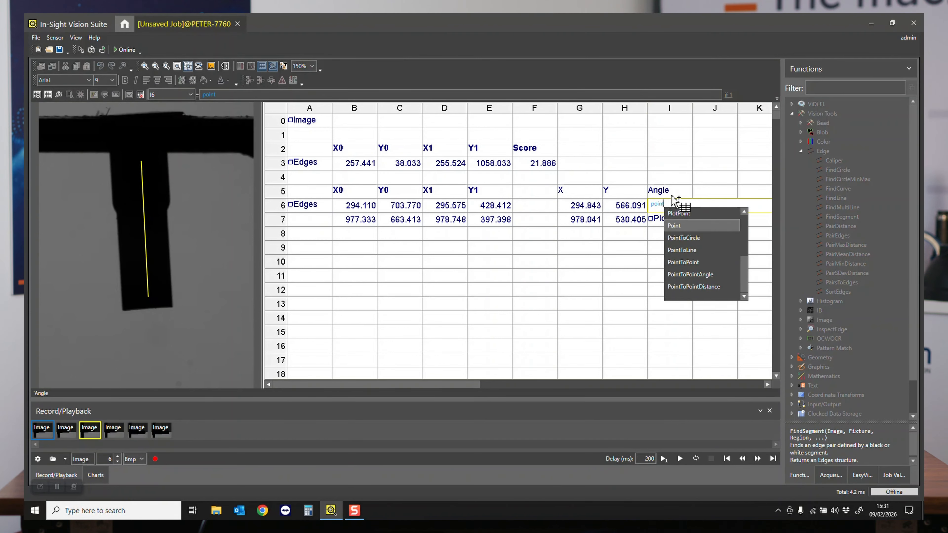
text(topo)
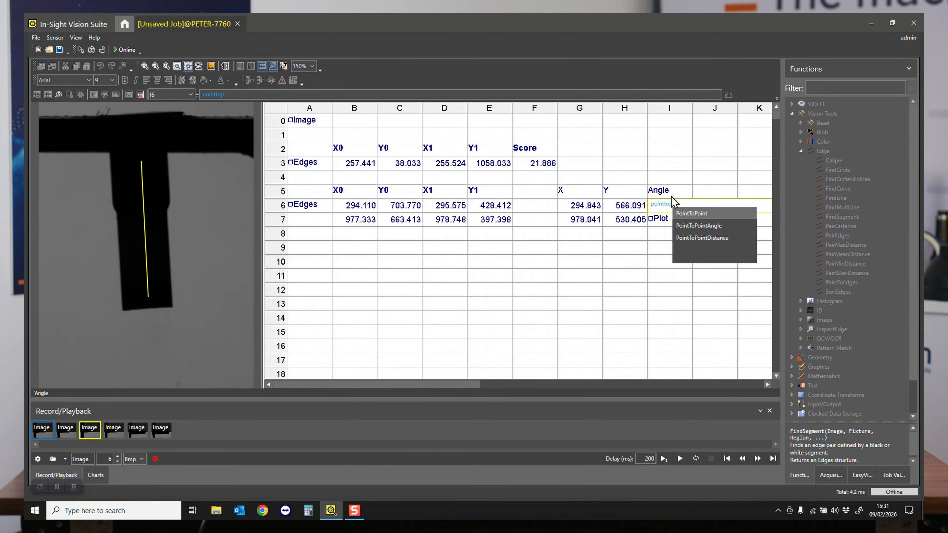
key(Down)
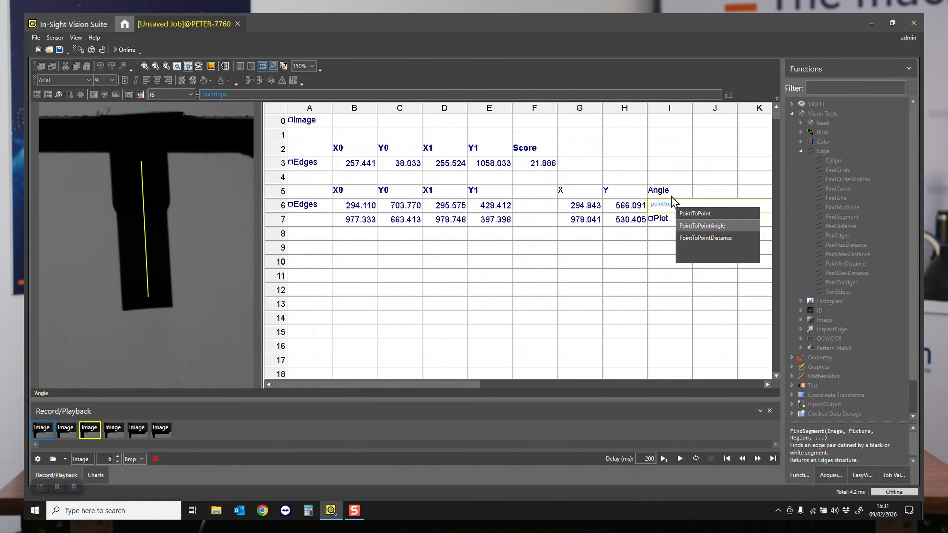
key(Return)
click(54, 83)
click(68, 96)
click(69, 69)
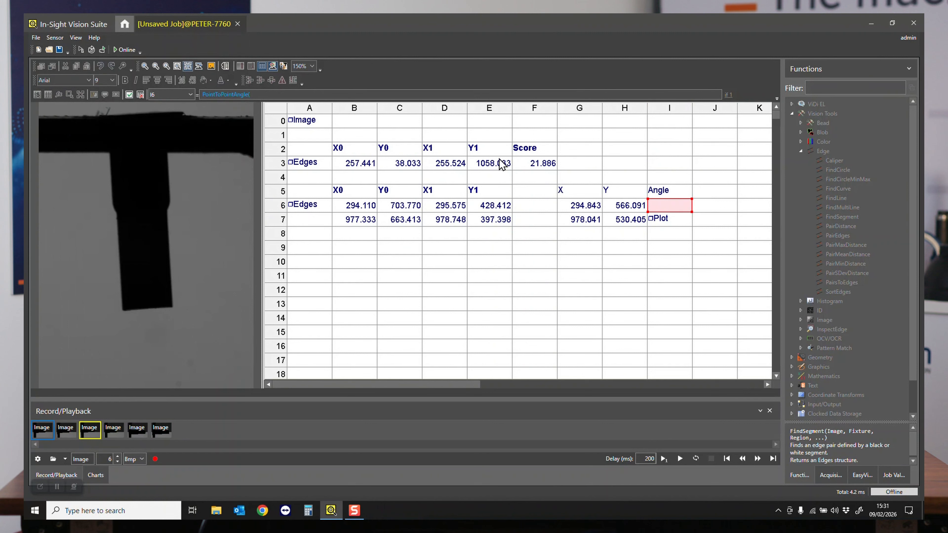
drag(586, 206, 634, 211)
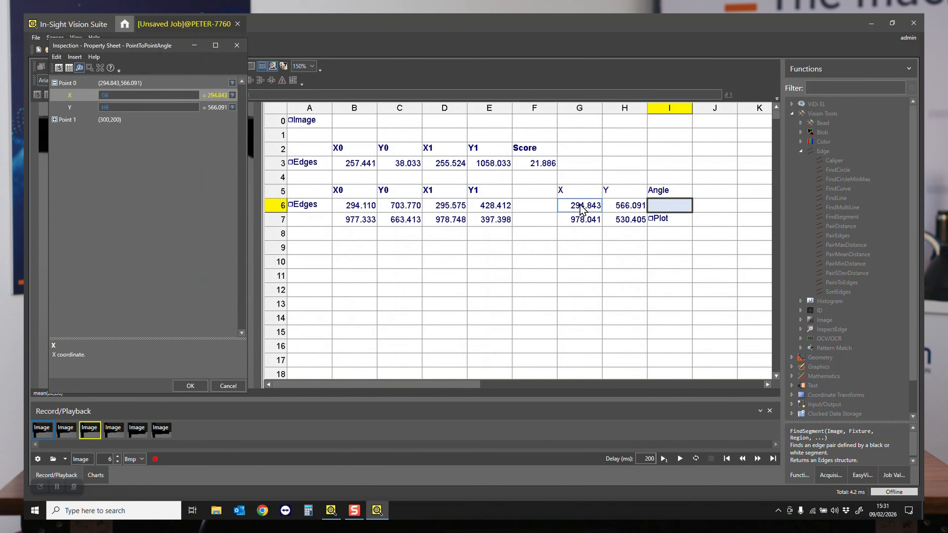
- Link the angle function's Point 1 to cells G7 and H7, and check the accepted angle on the first recorded image
click(55, 120)
click(76, 131)
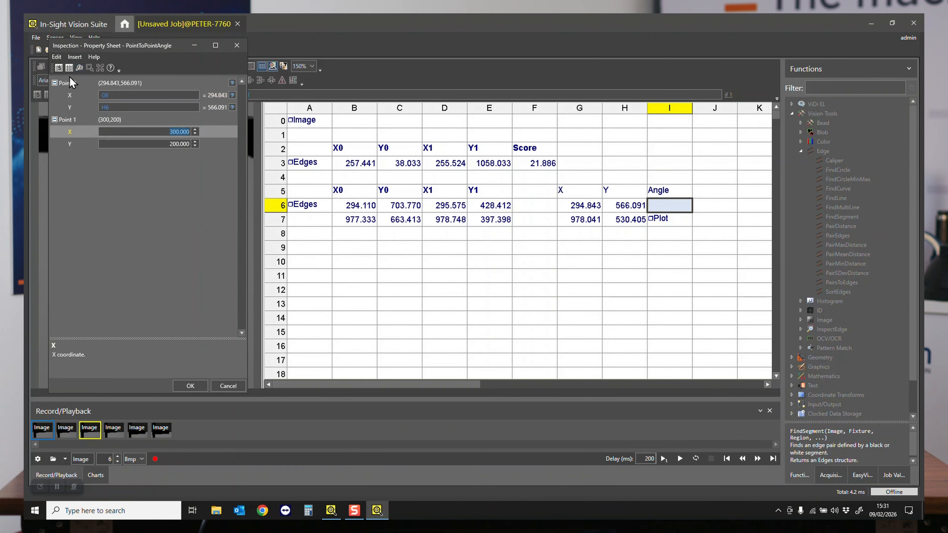
click(69, 69)
drag(579, 222, 633, 221)
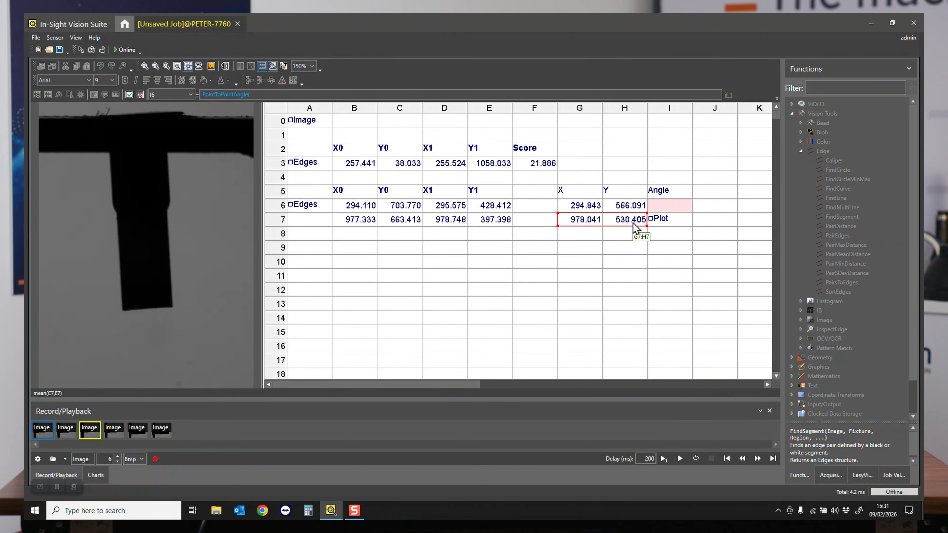
drag(129, 51, 430, 91)
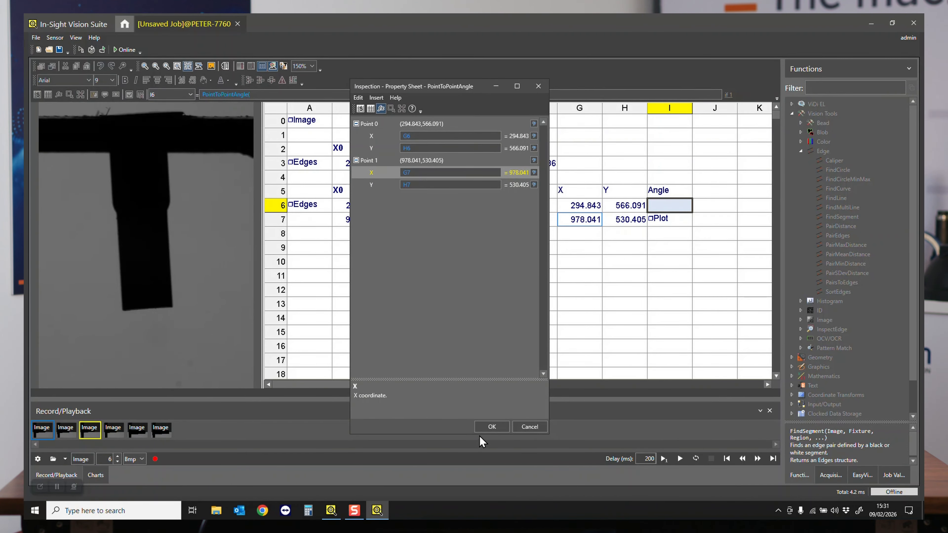
click(485, 429)
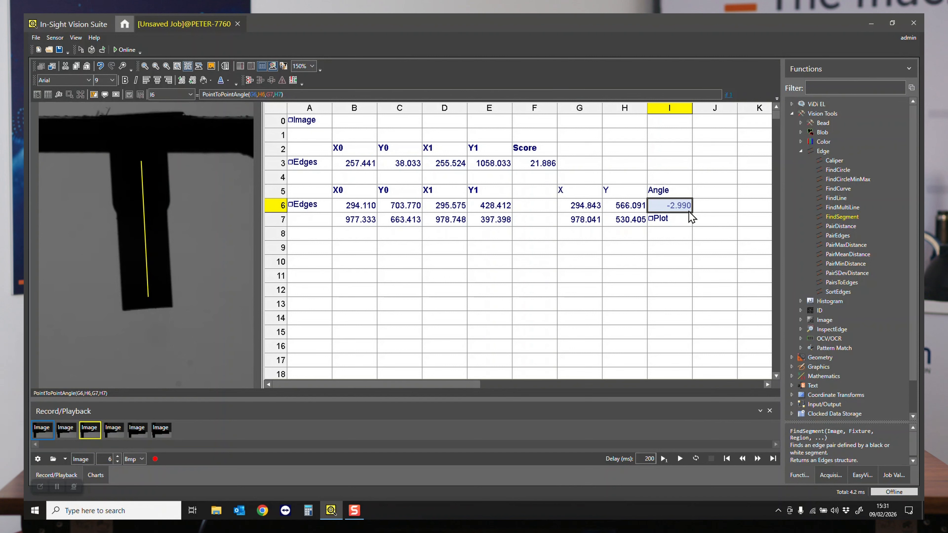
click(48, 436)
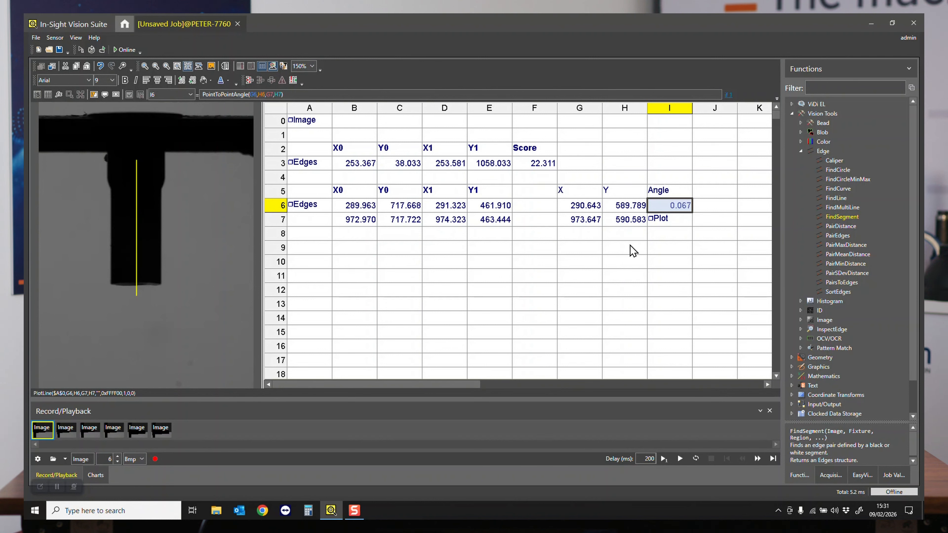
drag(588, 210, 663, 209)
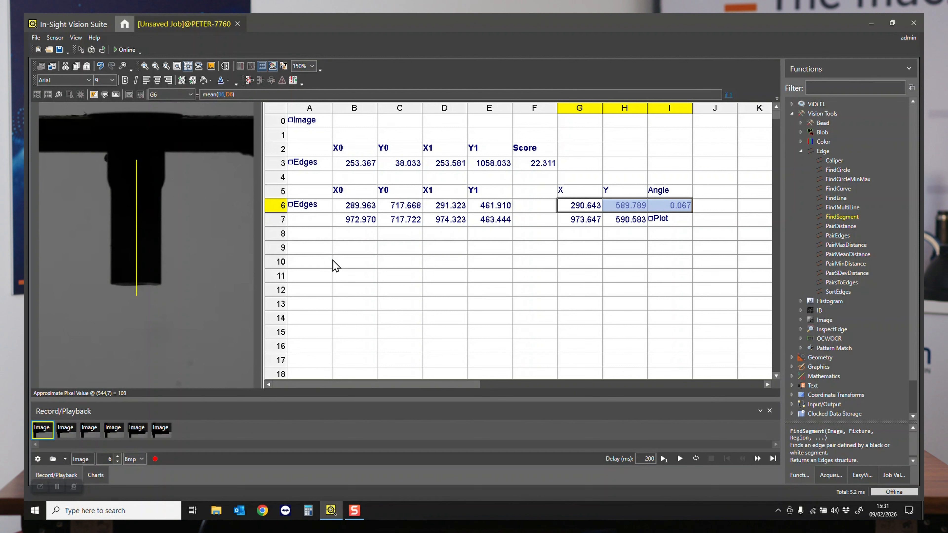
- Insert a FindLine function in cell A10 and link its fixture X, Y and Theta to absolute cells G6 to I6
click(303, 261)
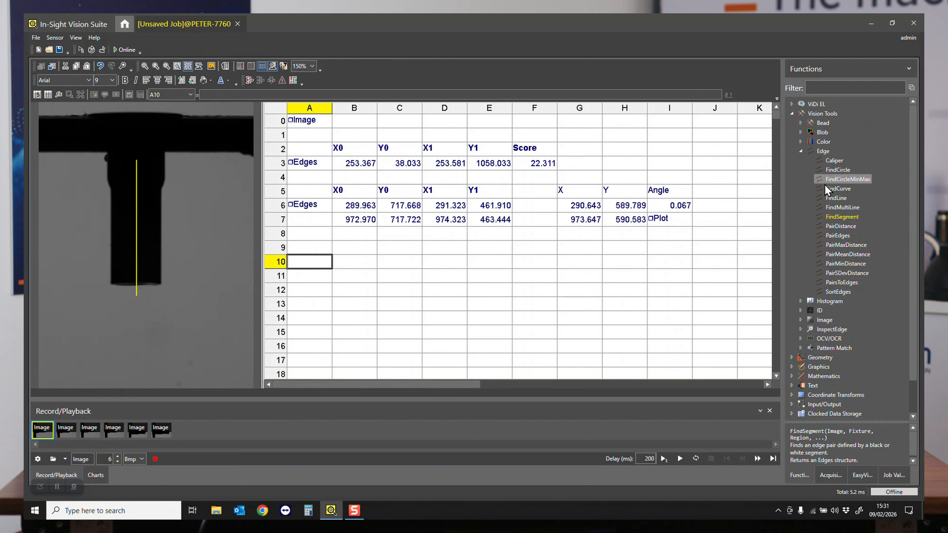
click(826, 199)
double_click(827, 199)
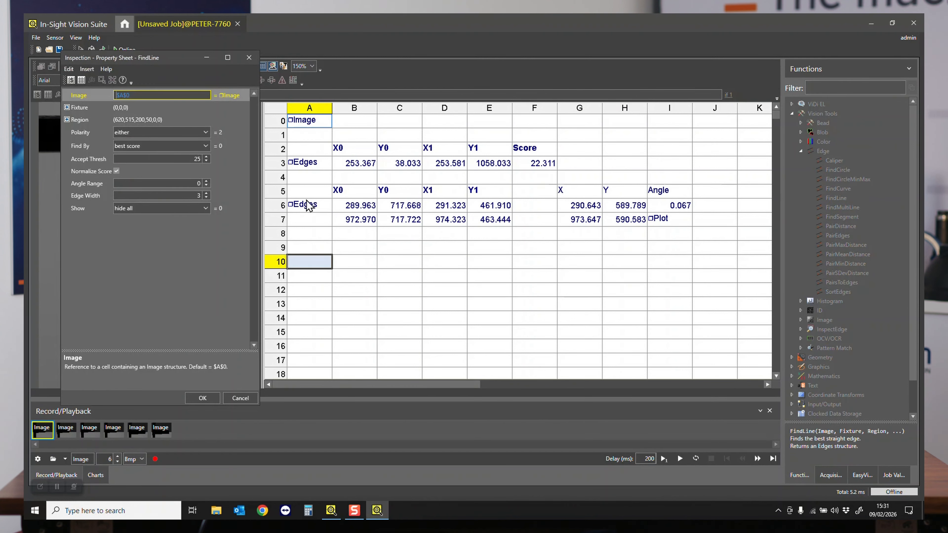
click(67, 108)
double_click(81, 123)
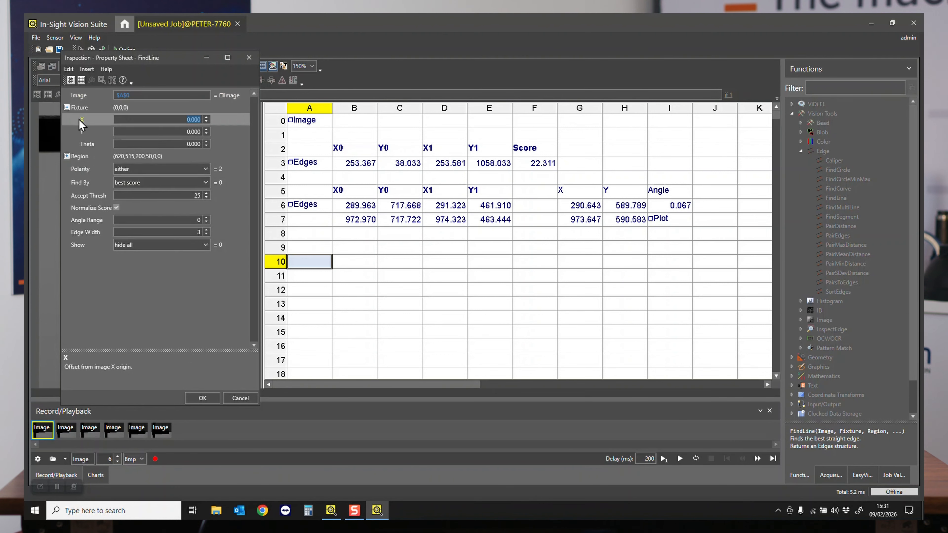
drag(591, 210, 679, 206)
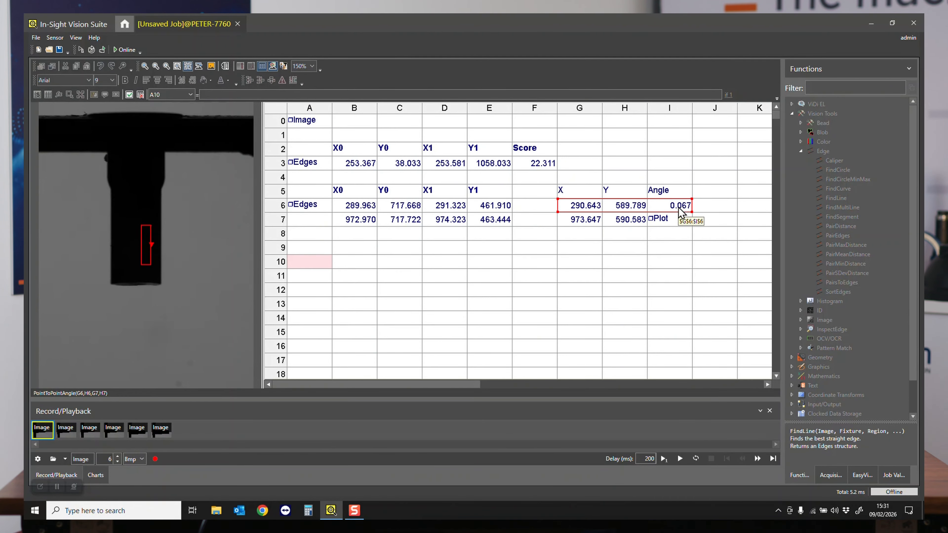
key(Return)
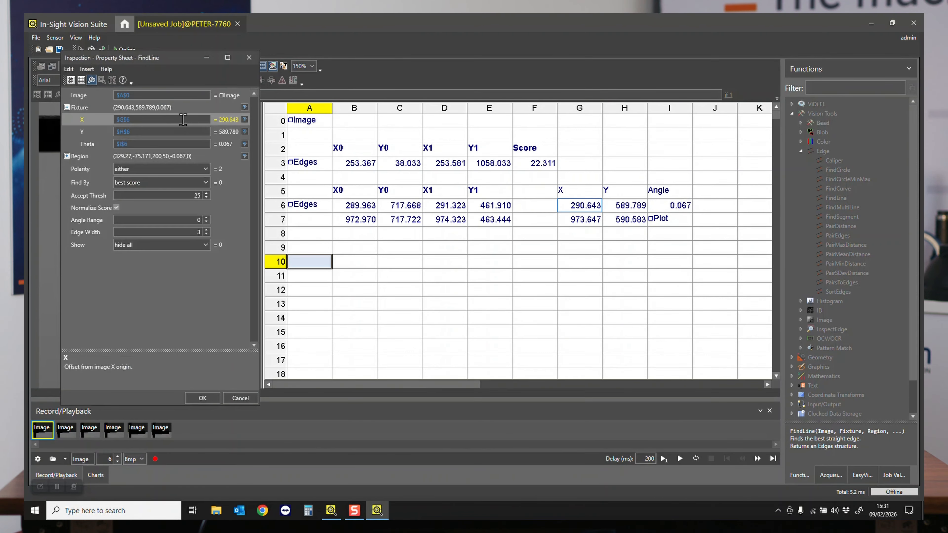
- Place the FindLine region, about 358 by 149, over the bar's upper edge directly above the stem
double_click(77, 157)
drag(147, 255, 153, 176)
double_click(143, 165)
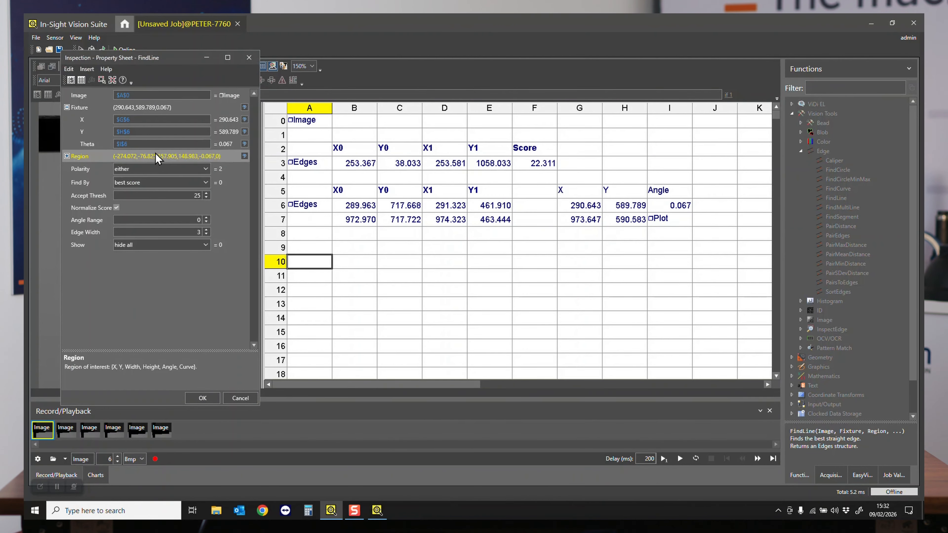
- Set FindLine polarity to white-to-black, Accept Thresh to 15 and Angle Range to 10, and accept the settings
drag(154, 60, 489, 63)
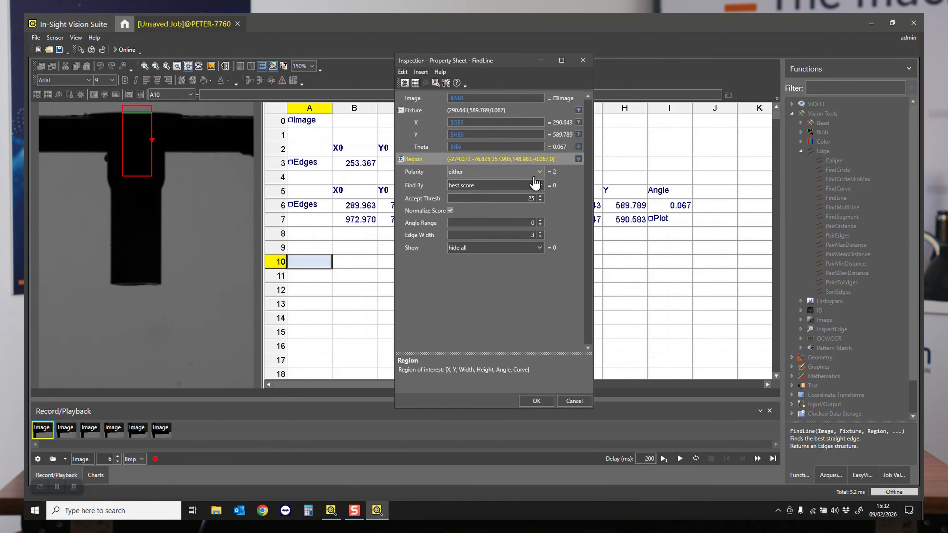
click(513, 172)
click(485, 196)
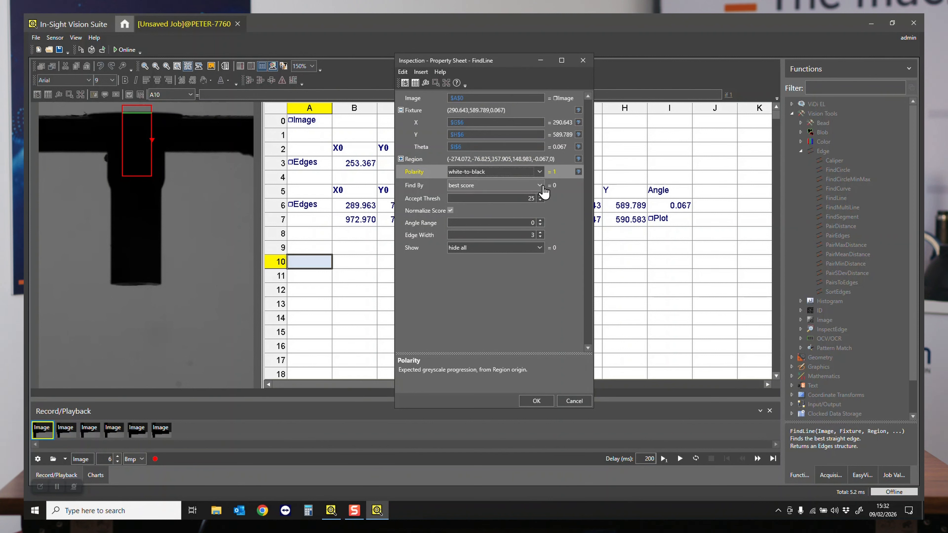
click(521, 199)
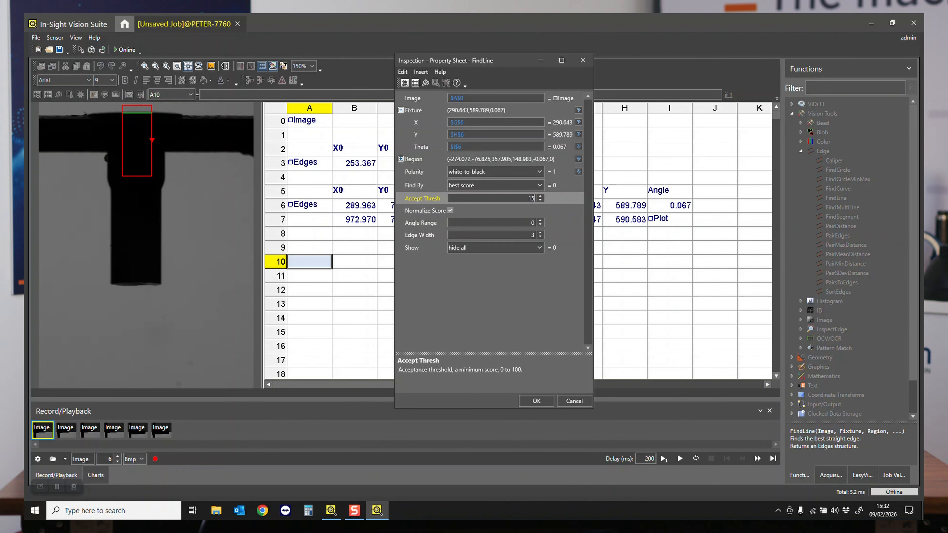
key(Tab)
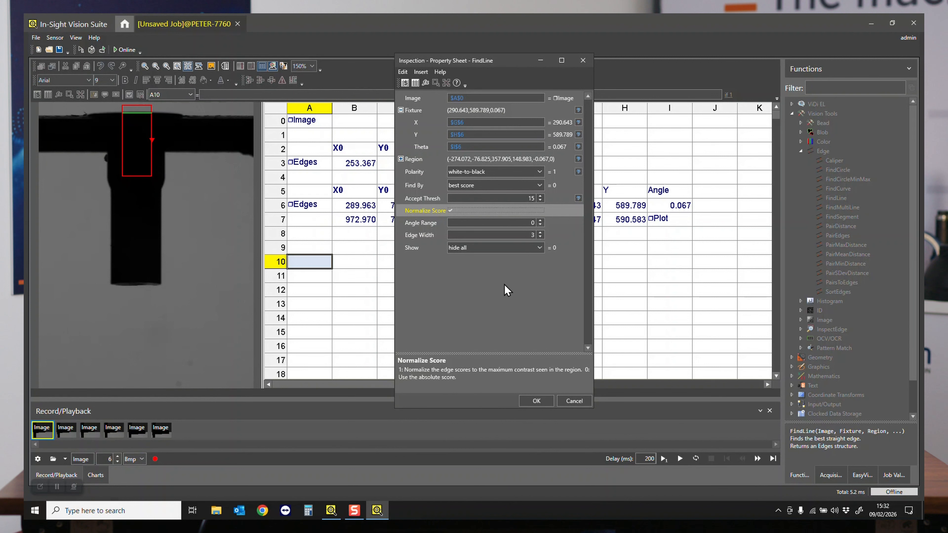
double_click(542, 222)
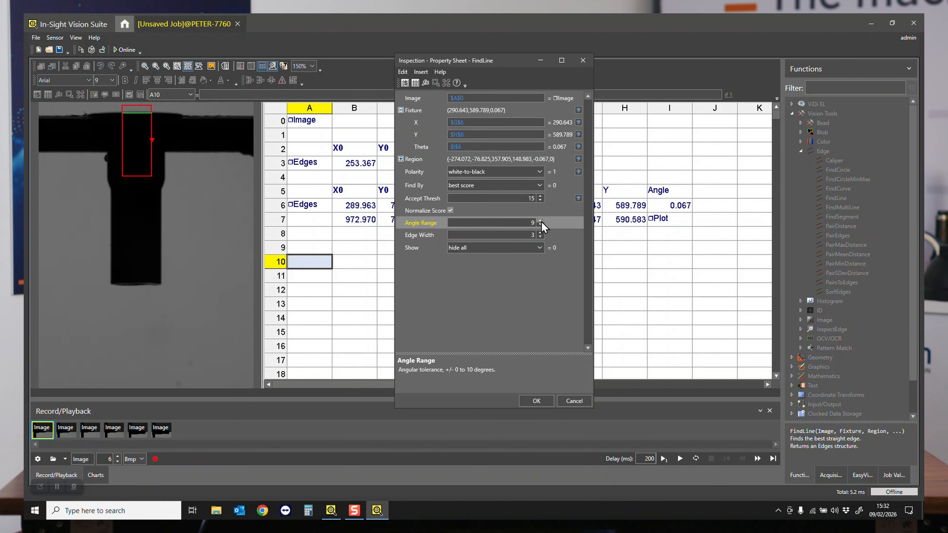
click(534, 401)
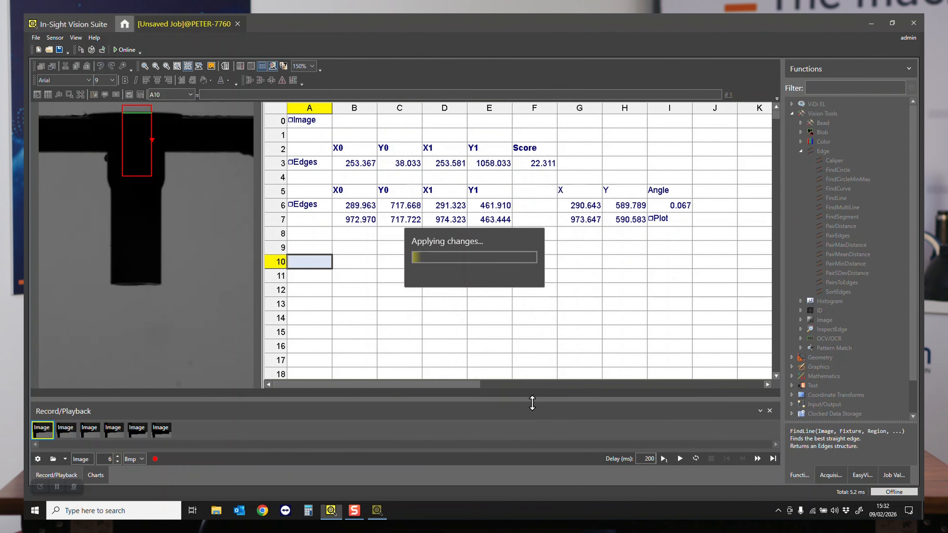
- Check the FindLine region and edge result on the third and first recorded images
click(89, 435)
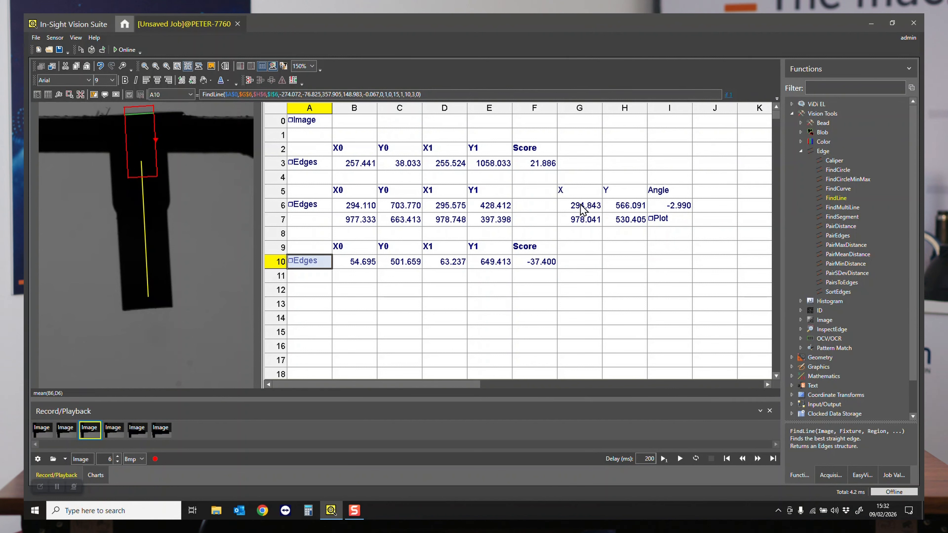
click(50, 435)
click(401, 291)
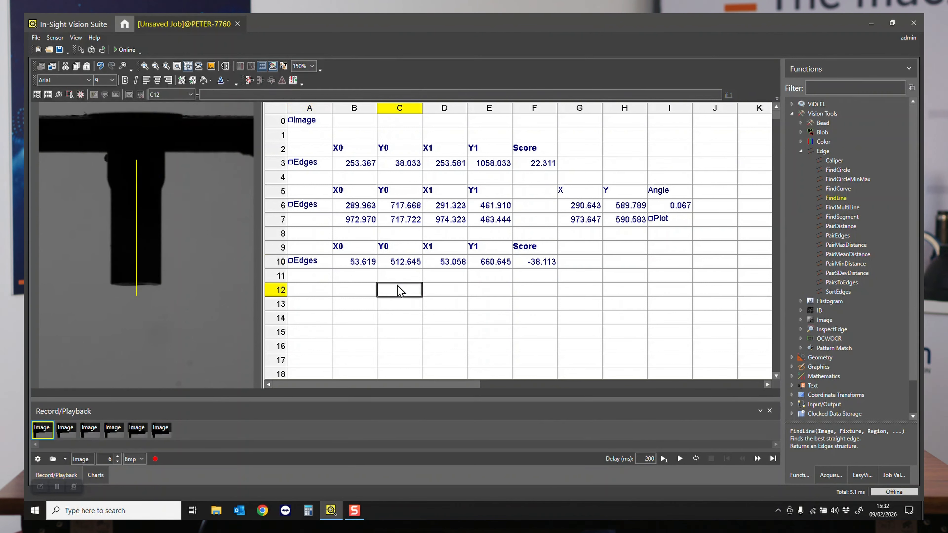
click(322, 263)
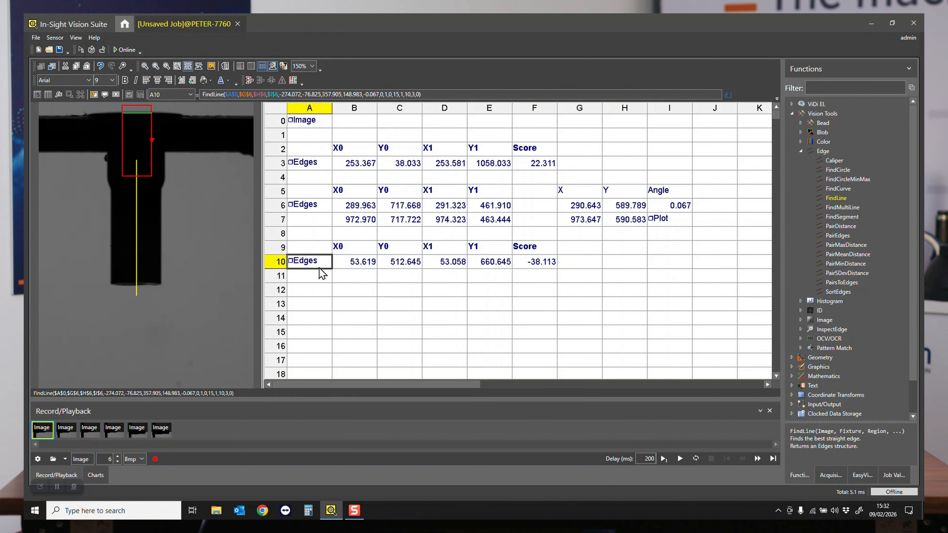
click(307, 304)
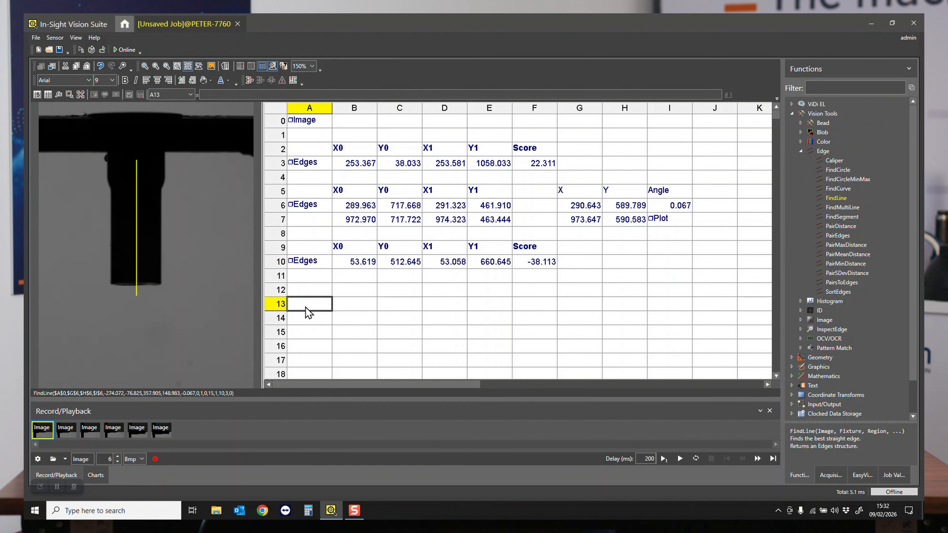
- Insert a PlotLine function in cell G10 and link its X0, Y0, X1 and Y1 to absolute cells B10 to E10
click(593, 267)
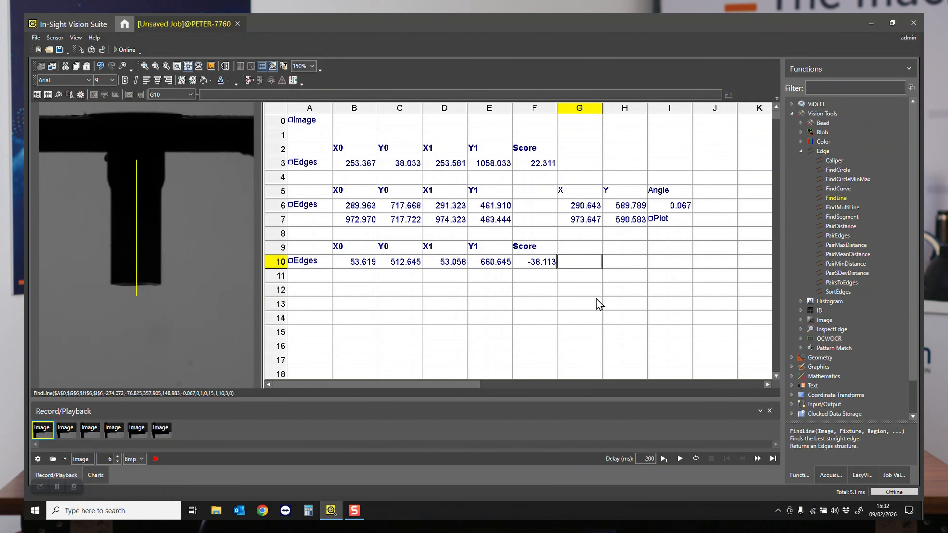
text(plotline)
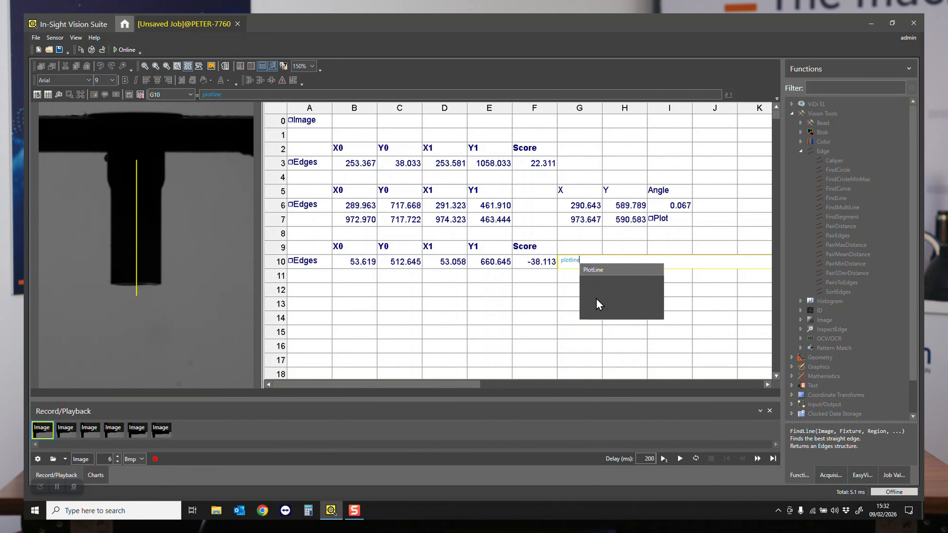
key(Return)
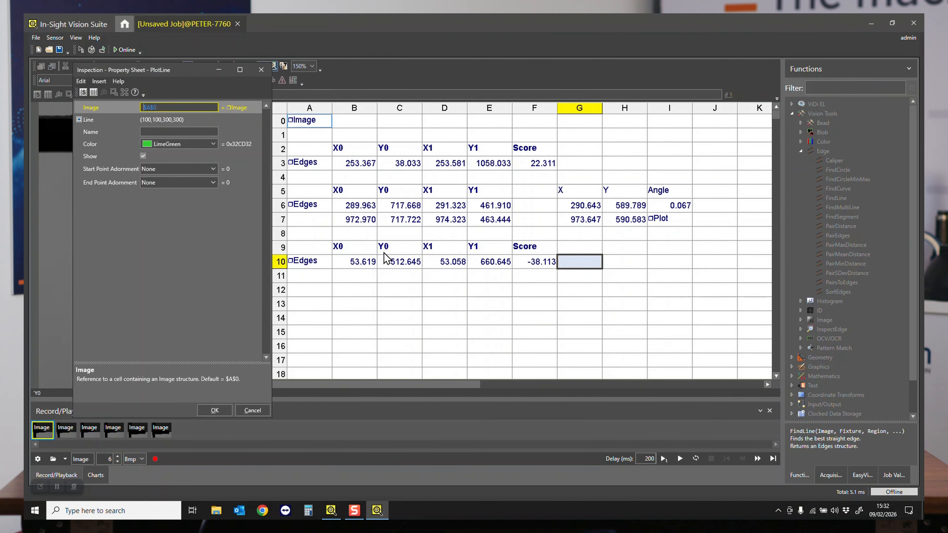
click(79, 120)
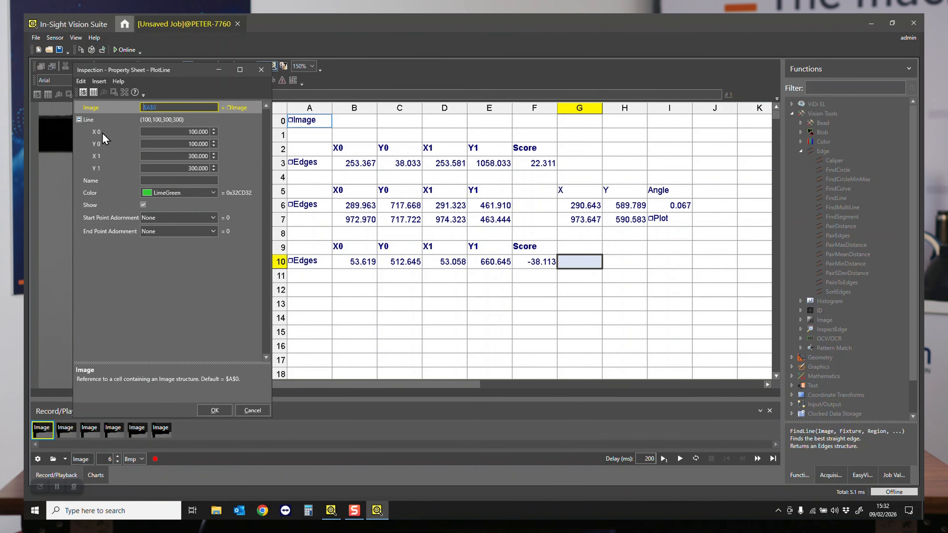
key(Return)
drag(365, 267, 493, 267)
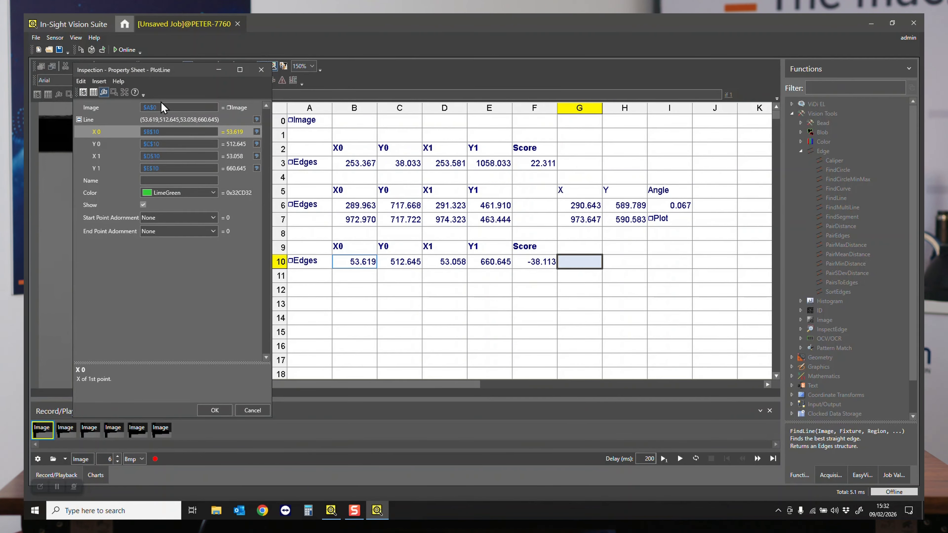
drag(164, 70, 663, 67)
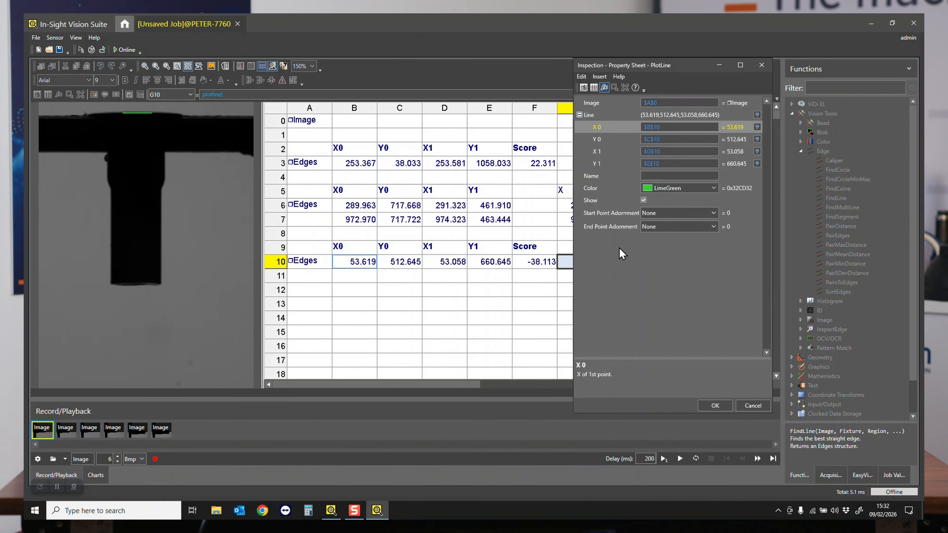
click(714, 406)
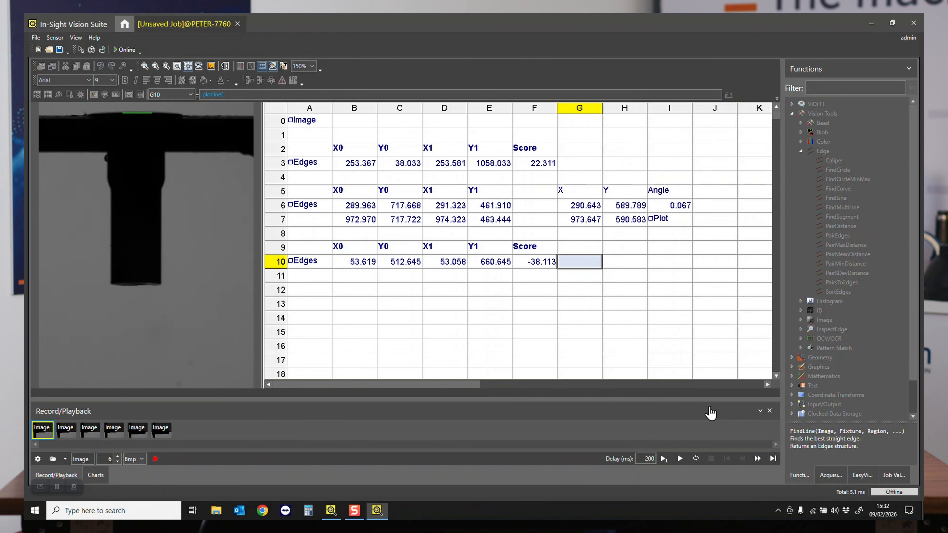
click(502, 319)
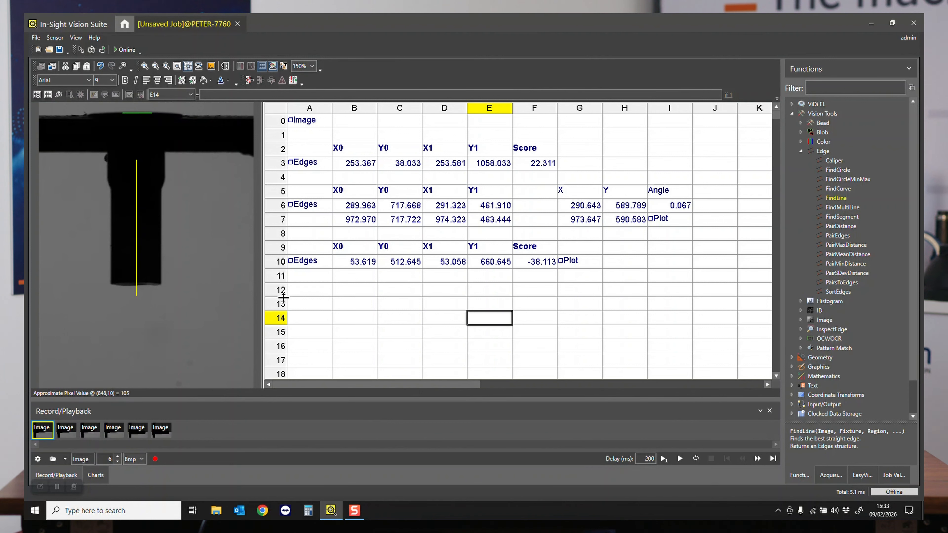
- Label cell A13 "Index" and enter 0 in cell A14 below it
click(299, 302)
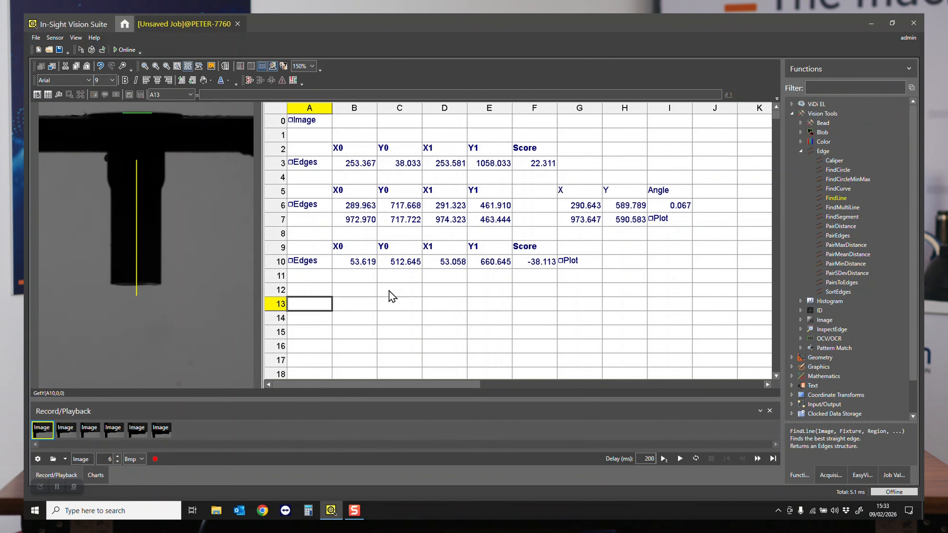
text('Index)
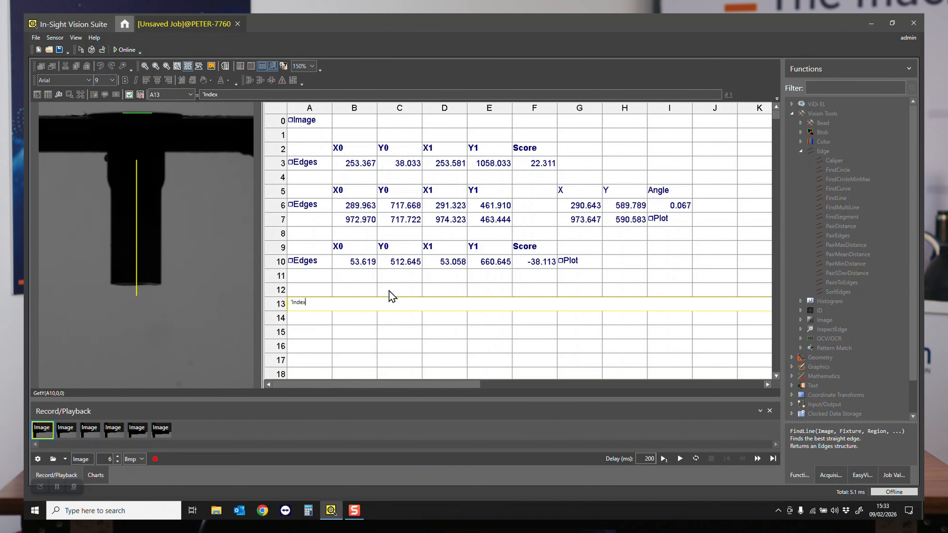
key(Return)
text(0)
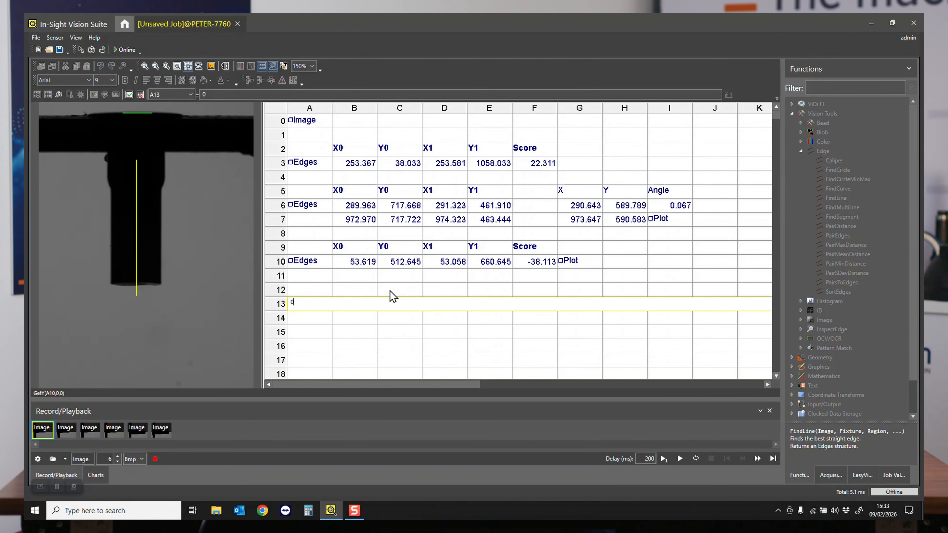
key(Escape)
key(Down)
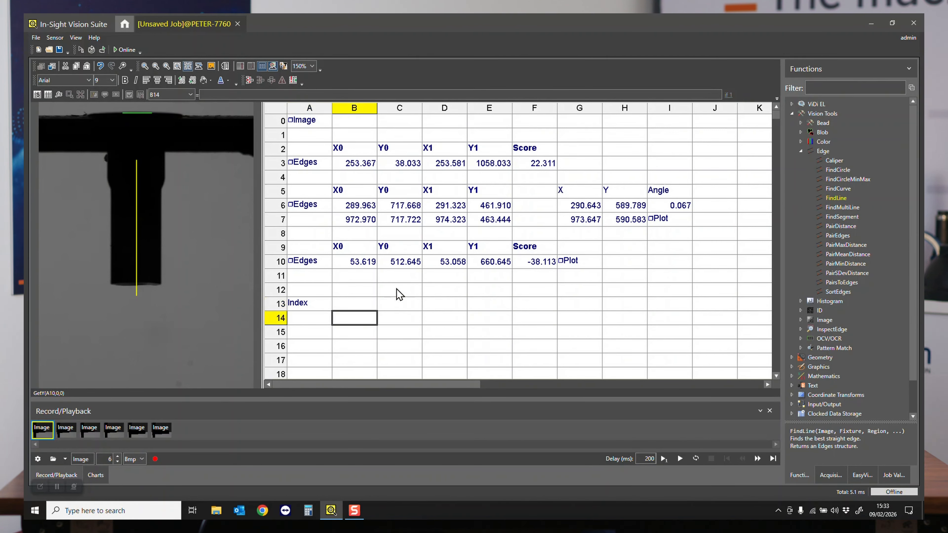
text(0)
key(Return)
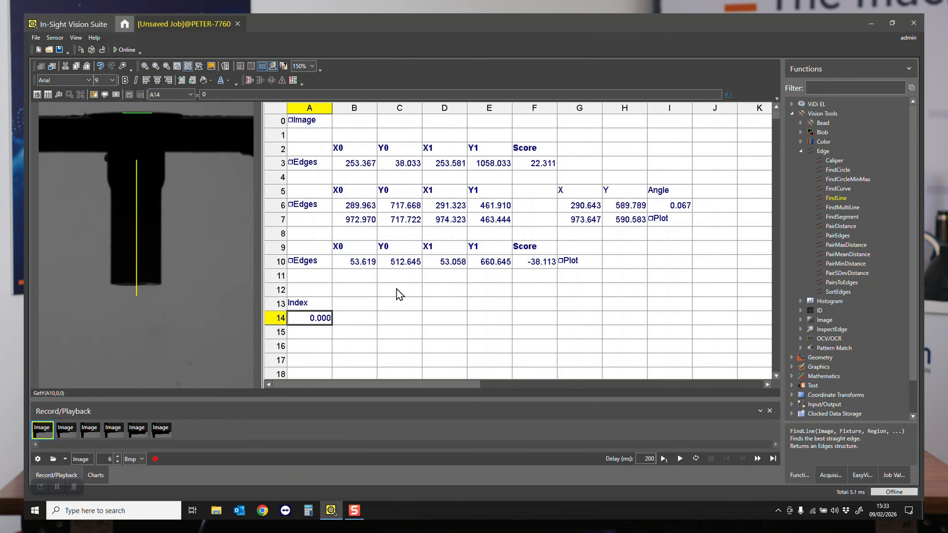
- Insert a FindSegment function in cell B14 and link its fixture X, Y and Theta to absolute cells G6 to I6
key(Right)
key(Up)
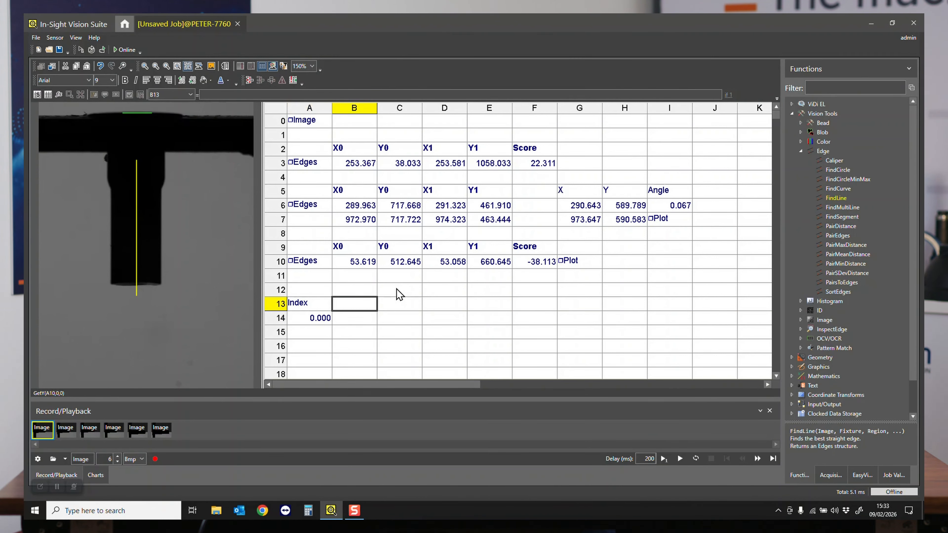
key(Down)
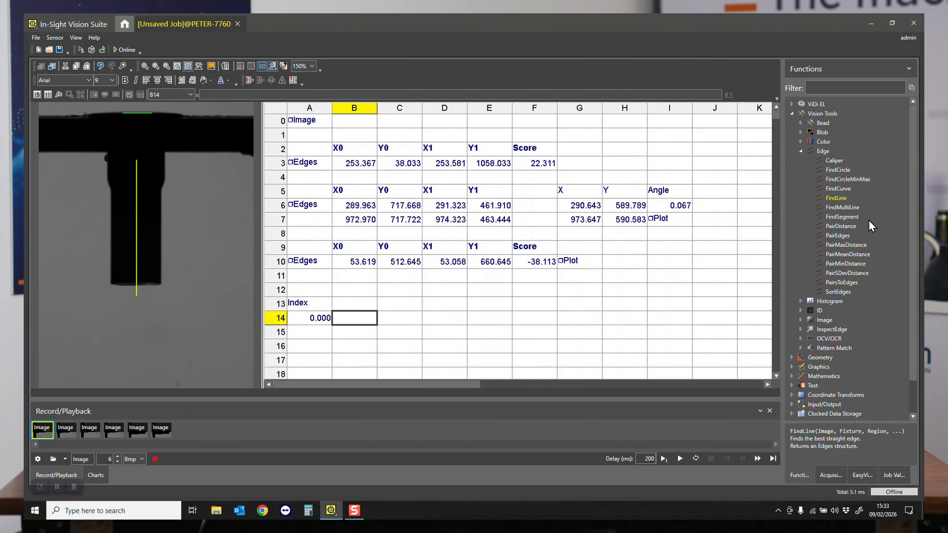
double_click(826, 219)
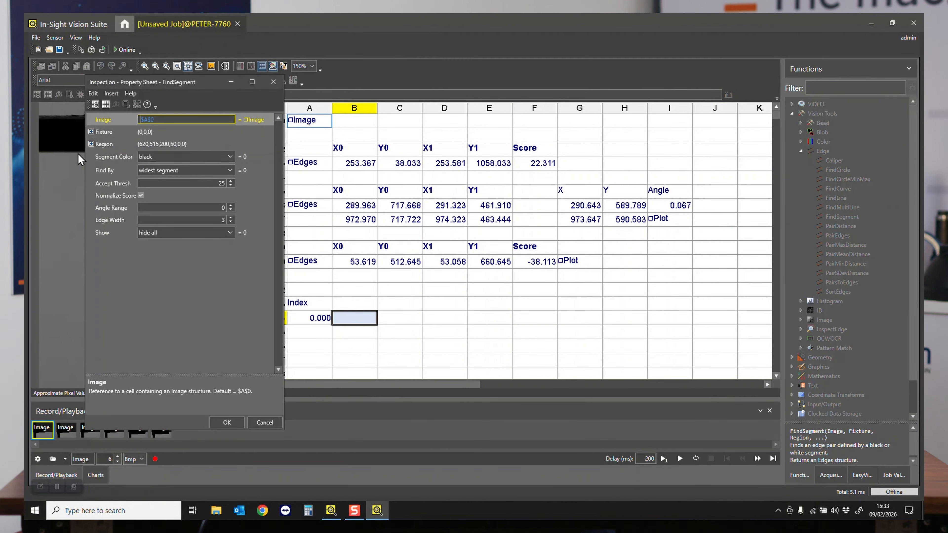
click(91, 132)
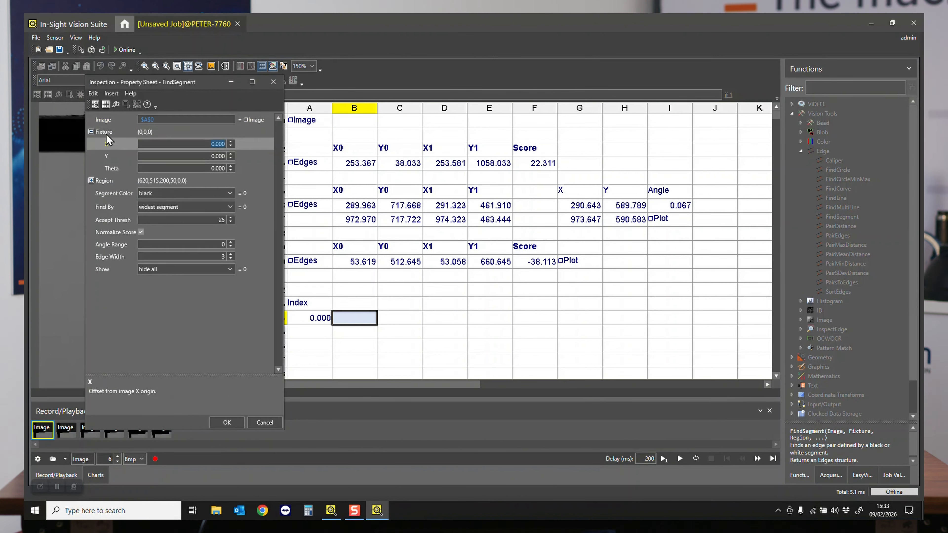
key(Return)
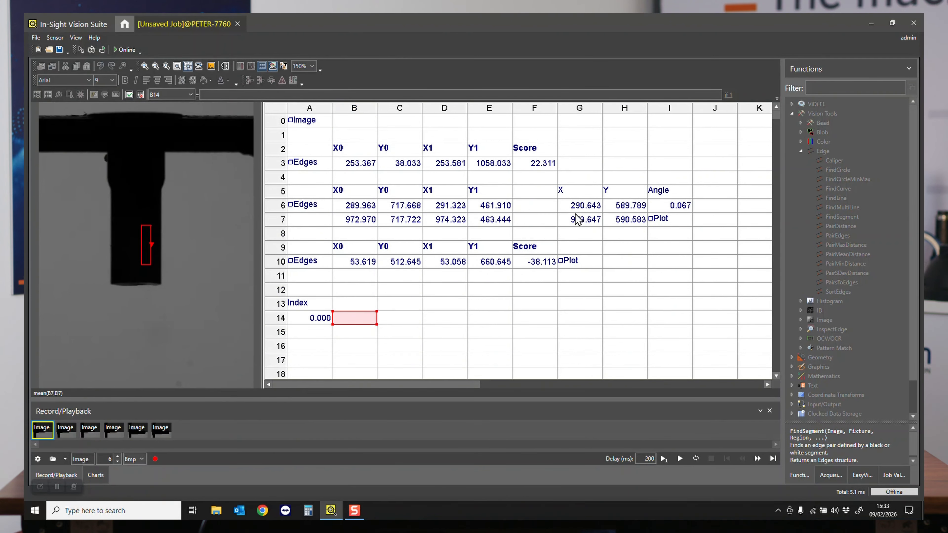
drag(581, 211, 689, 209)
key(Return)
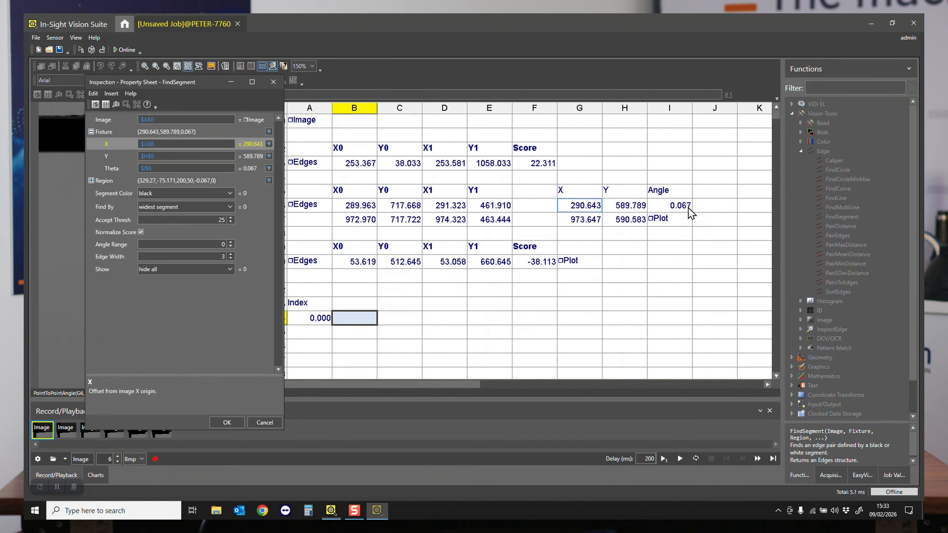
- Set the FindSegment region's angle to -90 so that it scans horizontally across the stem
drag(169, 83, 441, 89)
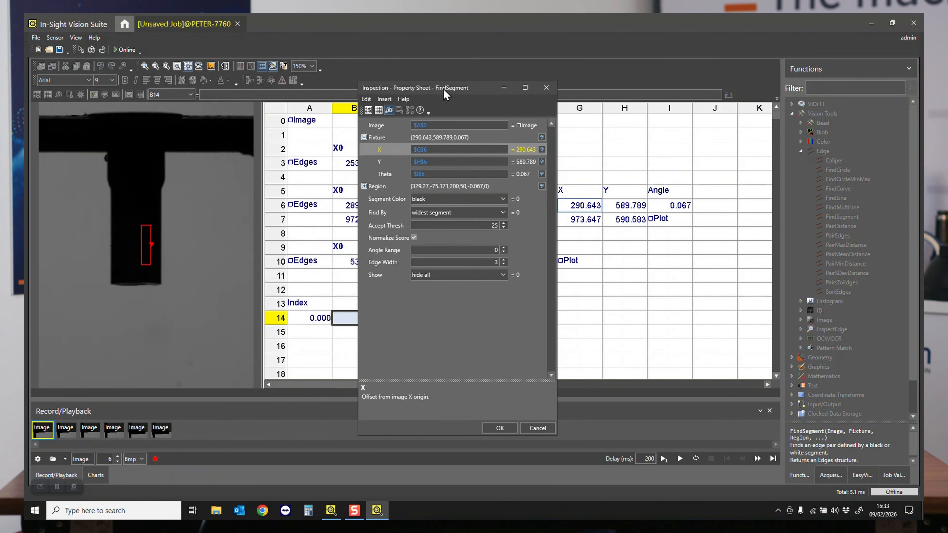
click(364, 186)
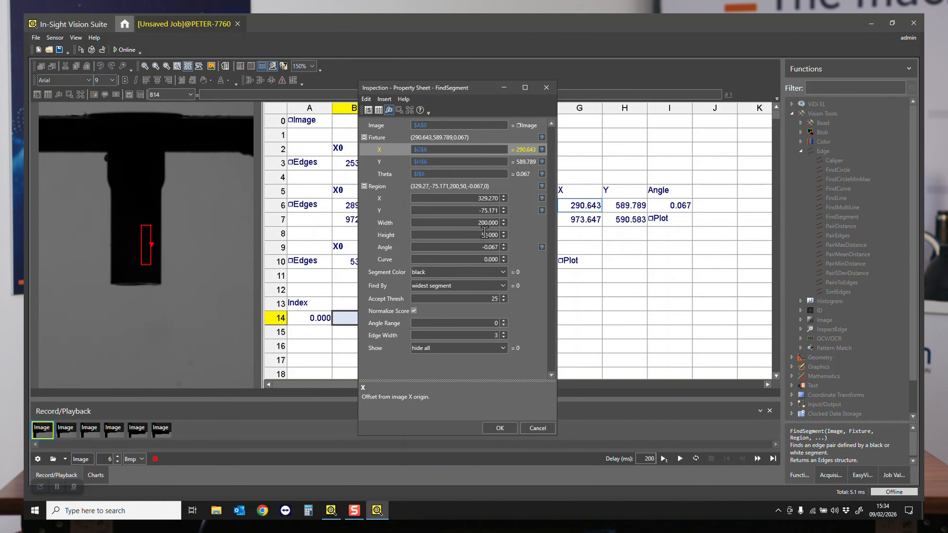
click(476, 246)
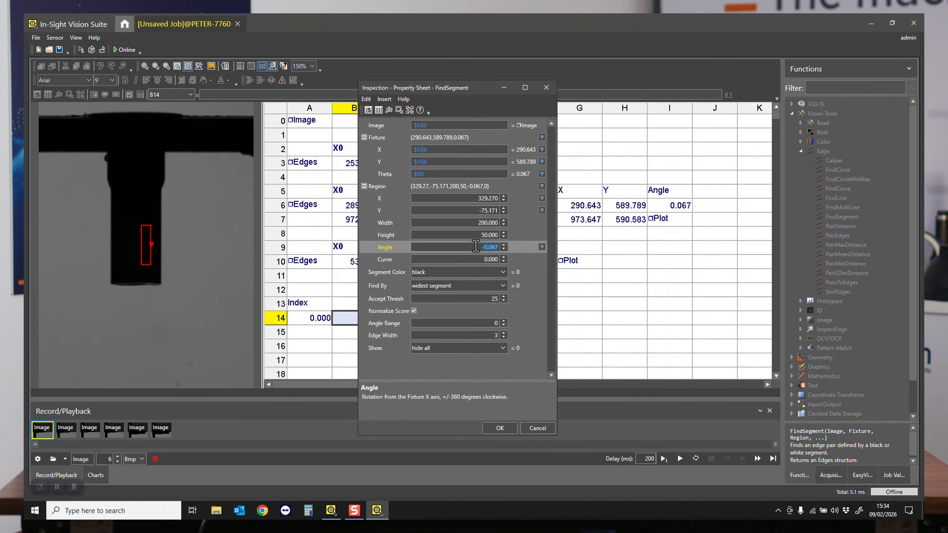
text(90)
key(Tab)
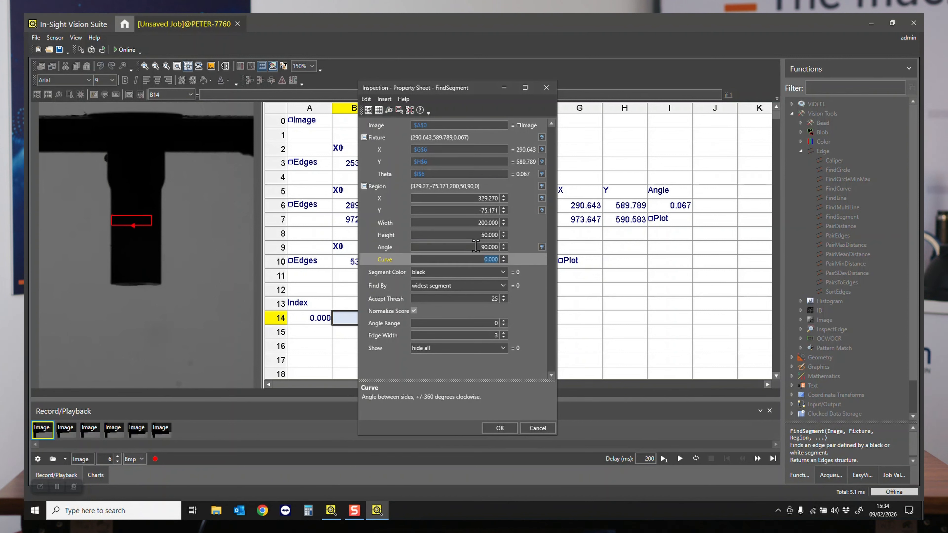
click(478, 247)
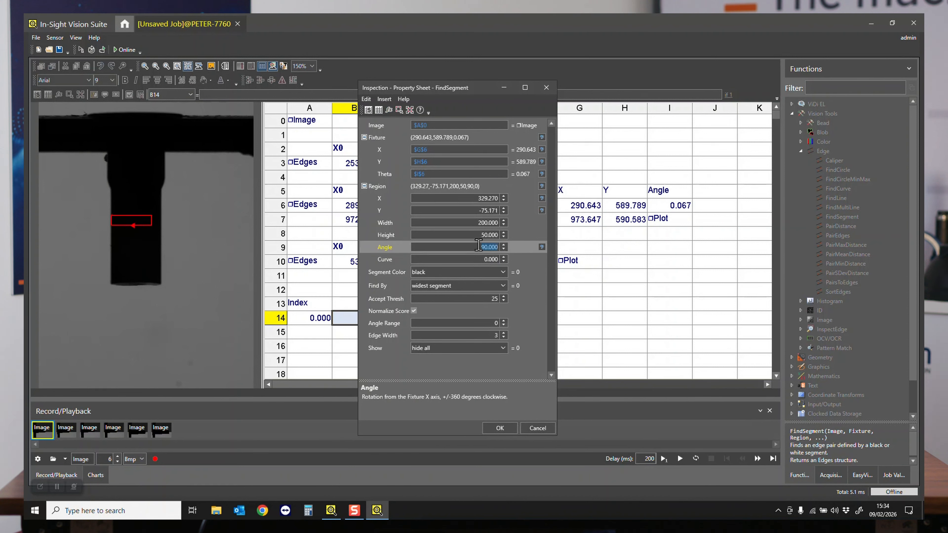
click(479, 246)
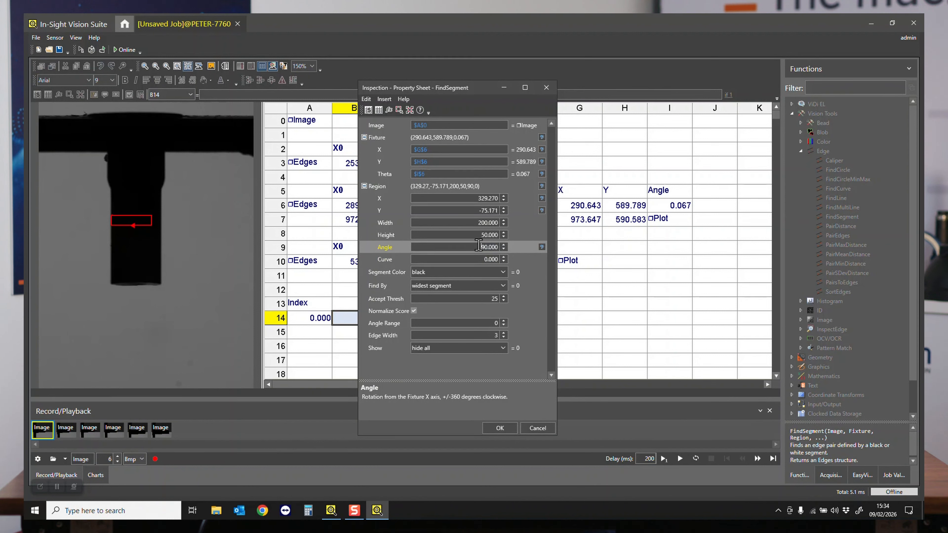
text(-)
key(Tab)
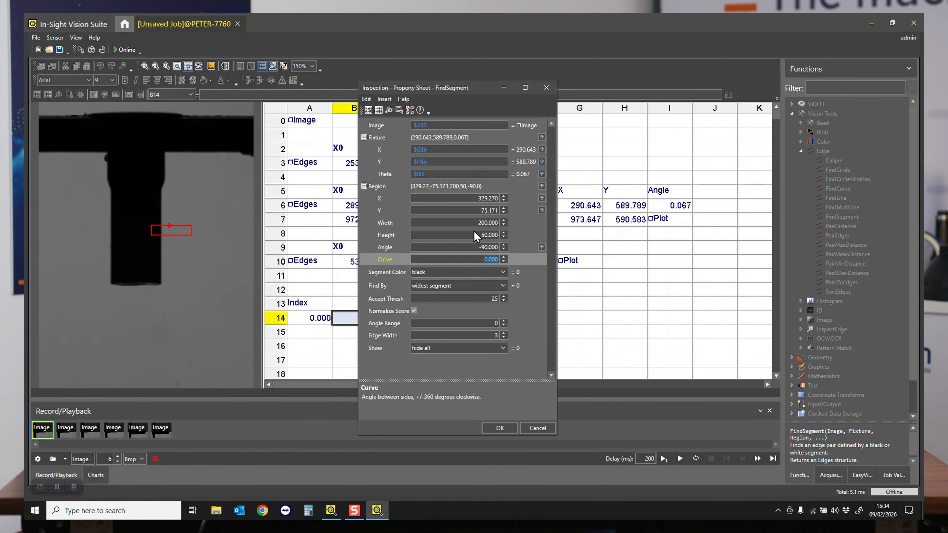
- Set the FindSegment region's X offset to 0 and its Y offset to -17
click(465, 199)
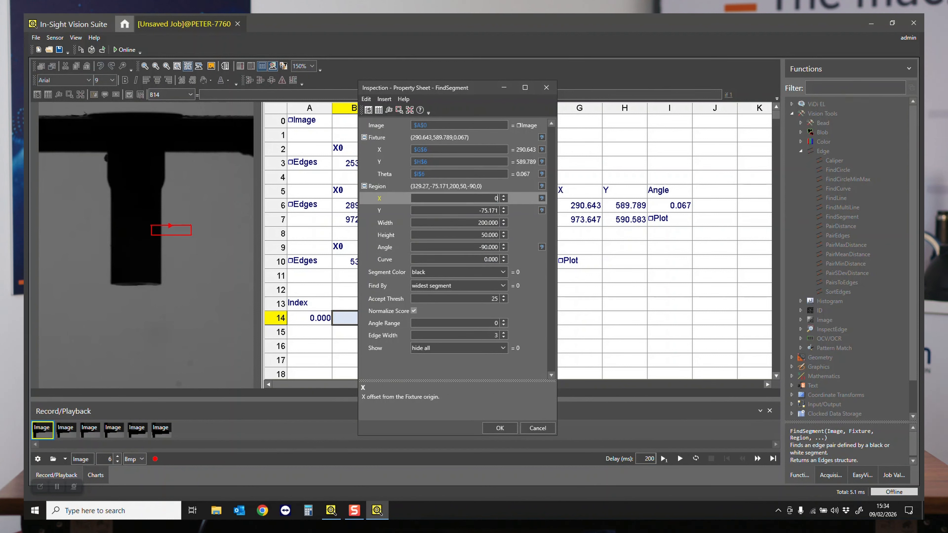
text(0)
key(Tab)
text(0)
key(Tab)
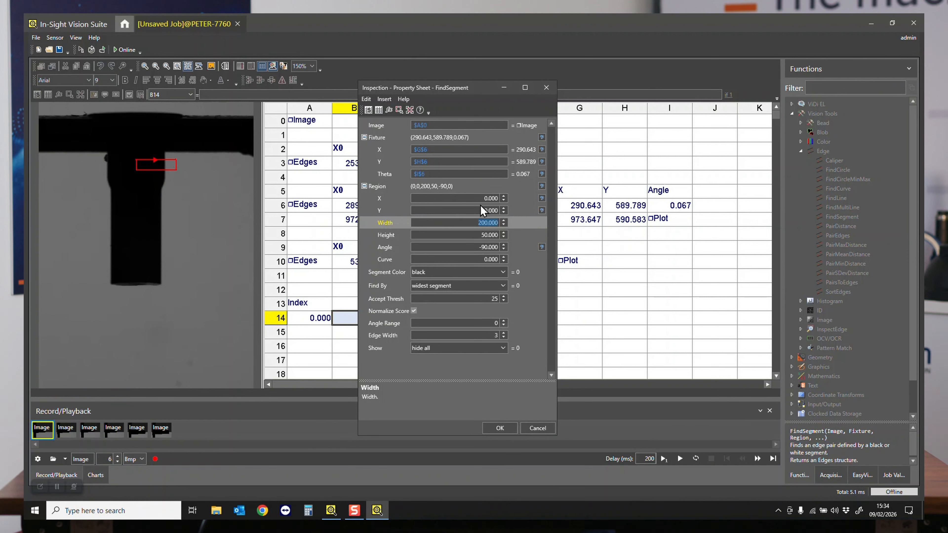
click(503, 213)
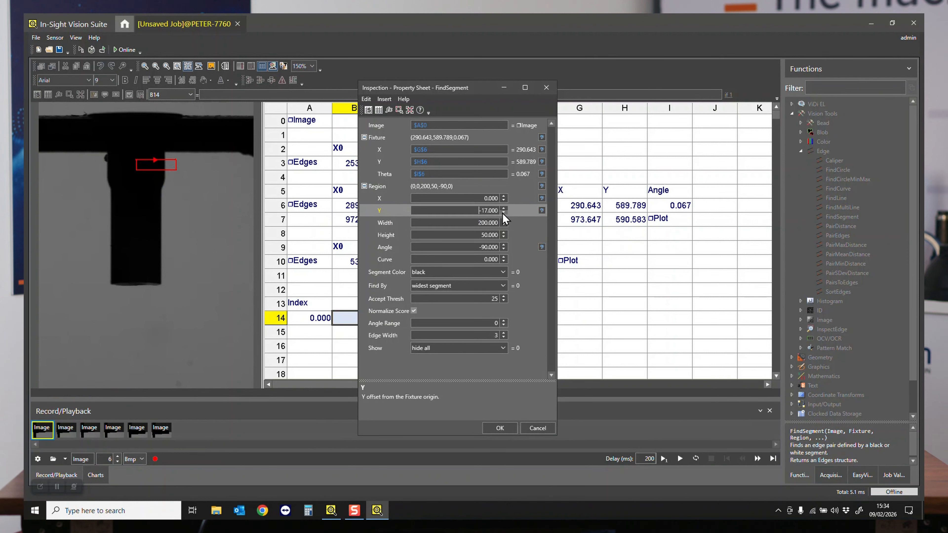
key(Tab)
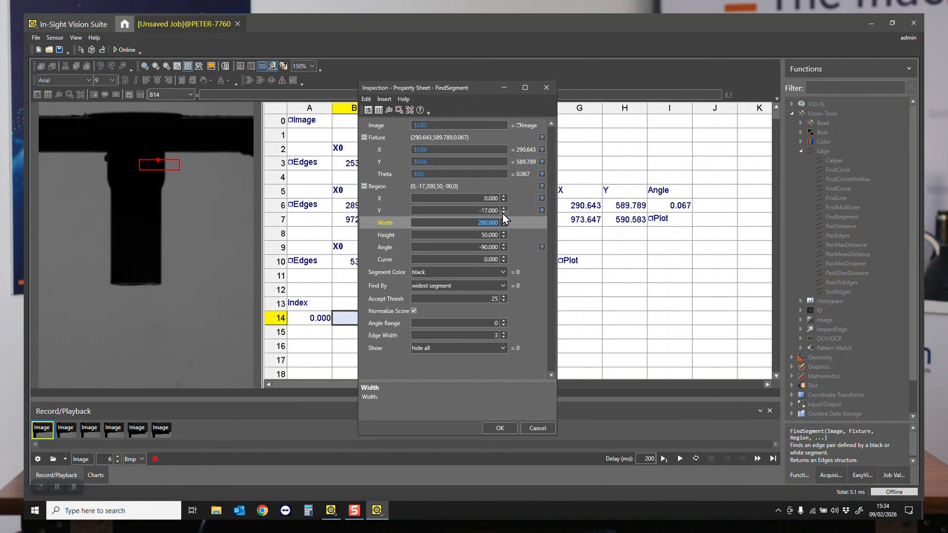
click(472, 210)
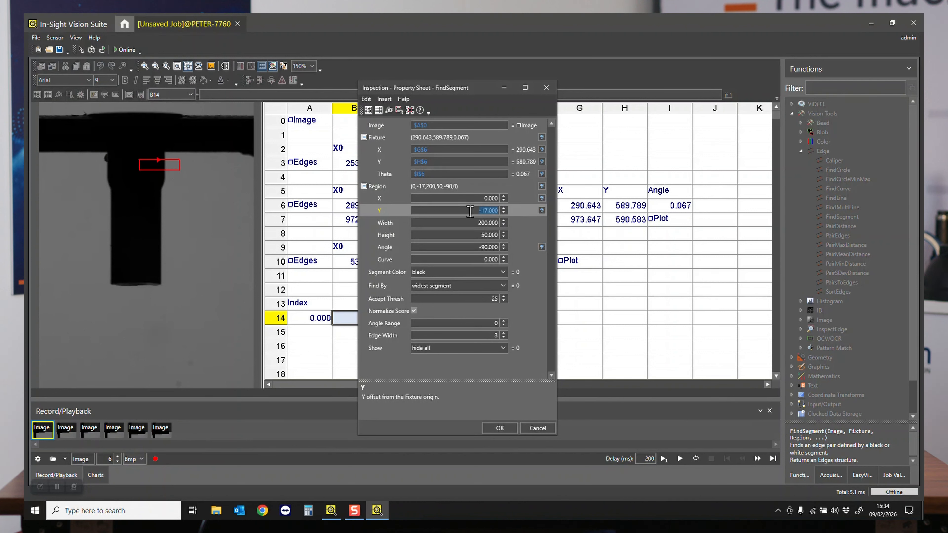
- Set the FindSegment region's width to 400 and its Y offset to 200 so that it spans the stem
click(471, 226)
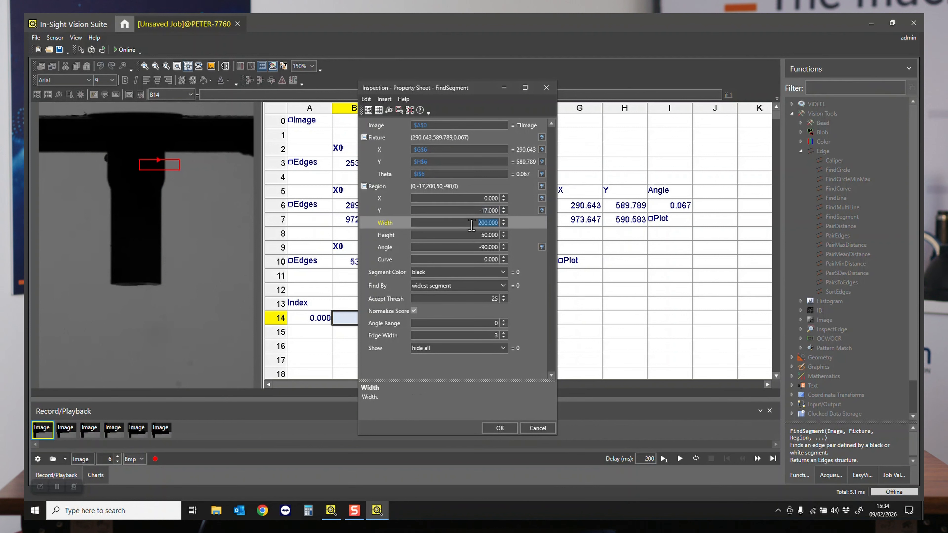
text(4)
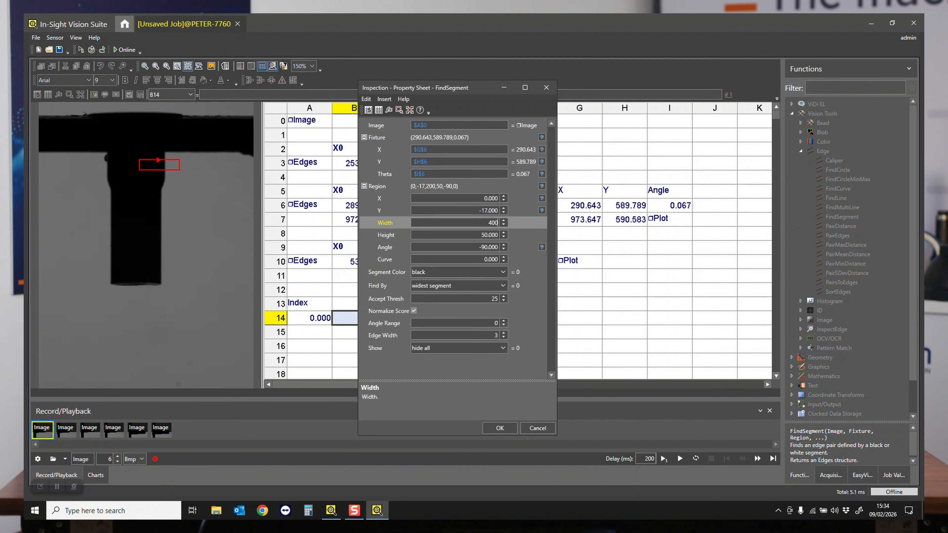
text(00)
key(Tab)
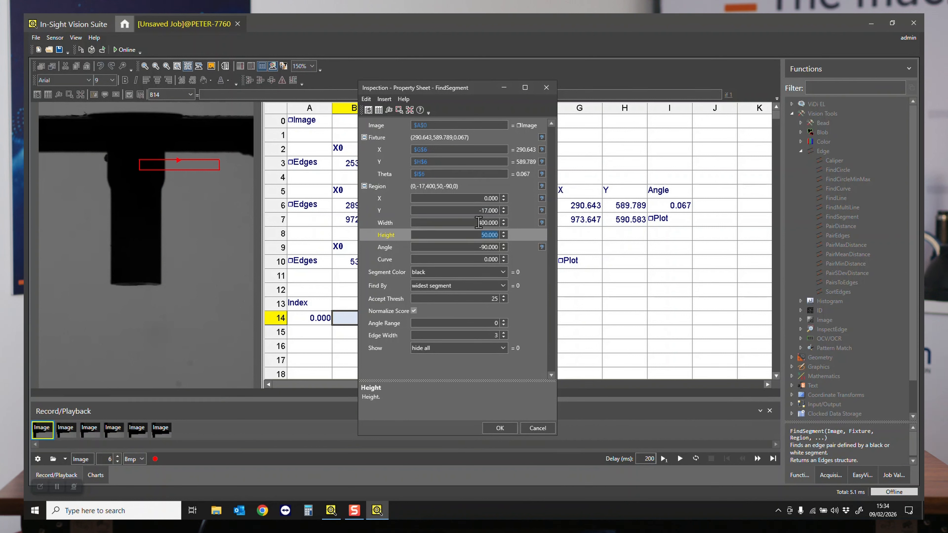
click(471, 211)
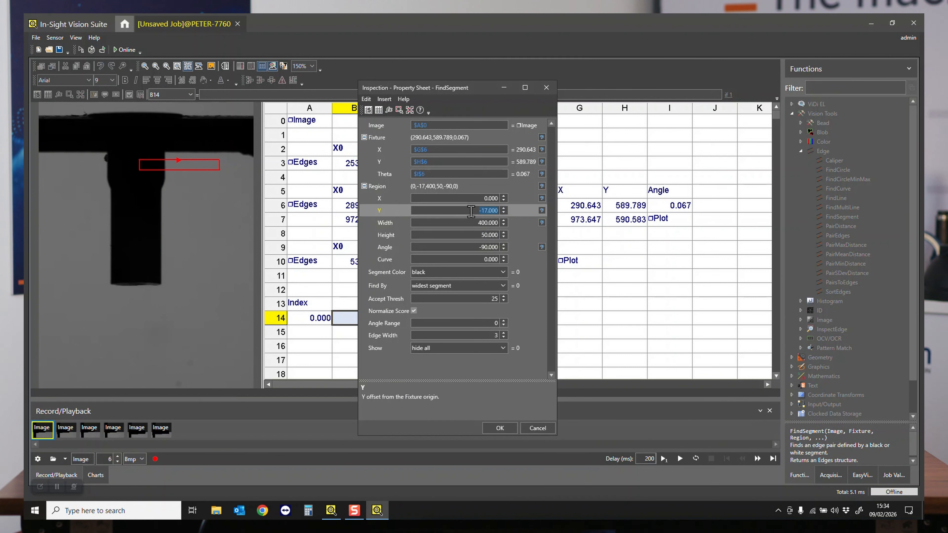
text(200)
key(Tab)
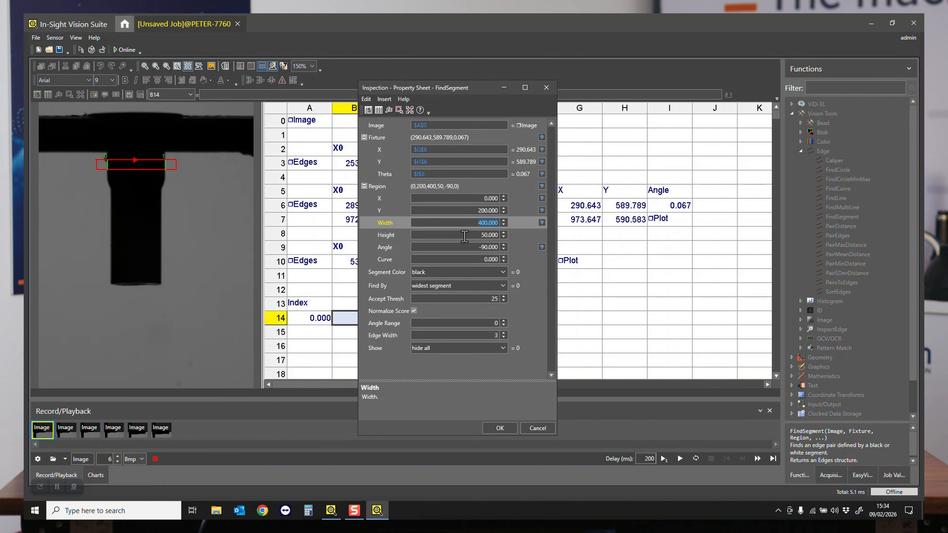
- Move the FindSegment property sheet clear of cell B14 and set the accept threshold to 15
drag(435, 89, 573, 88)
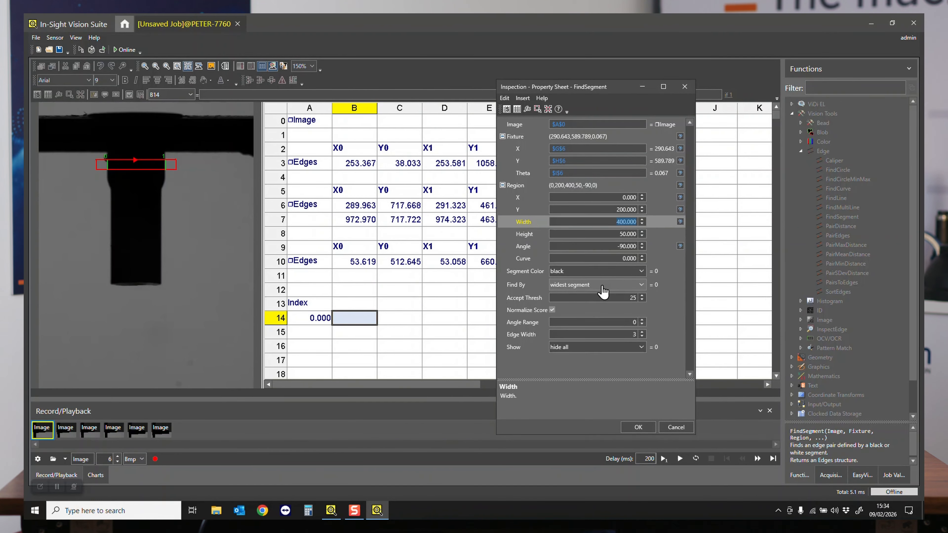
click(631, 297)
text(1)
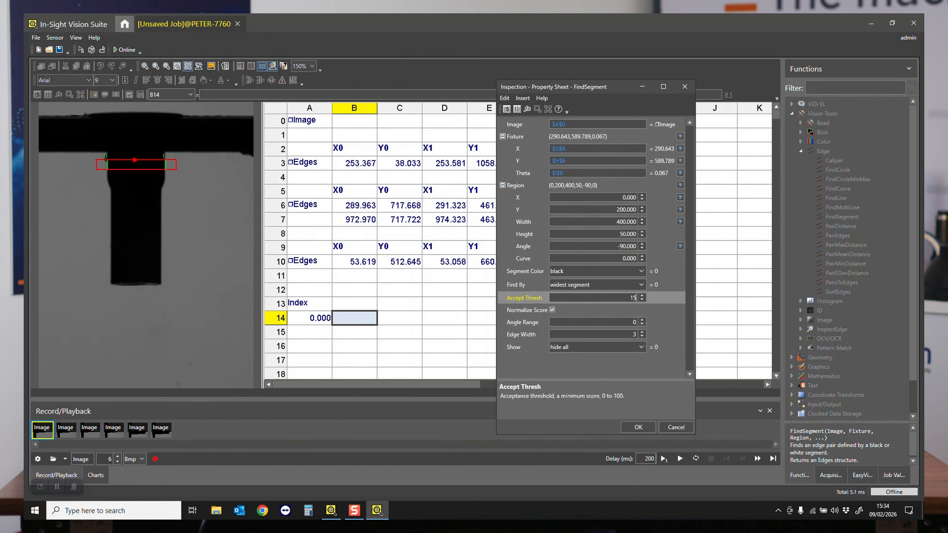
text(5)
key(Tab)
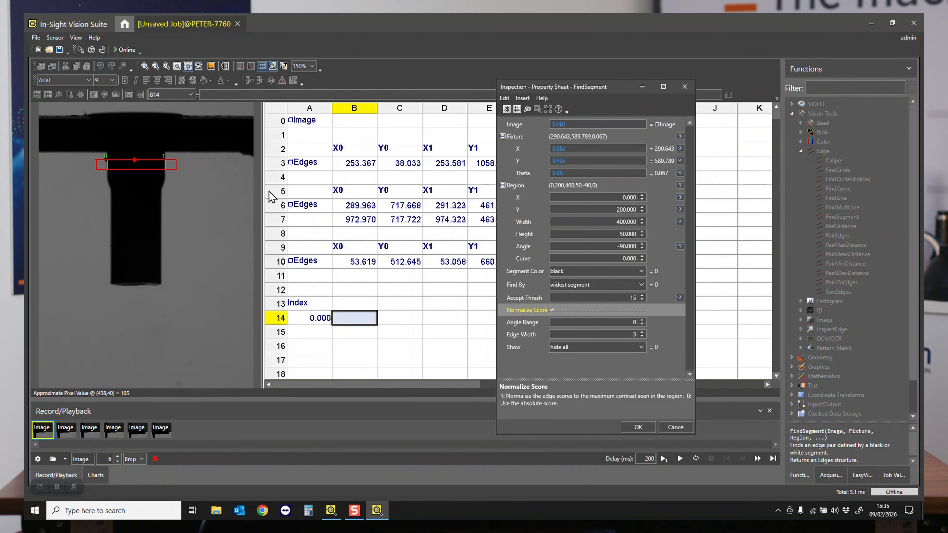
- Set the FindSegment region's height to 20
click(605, 233)
text(2)
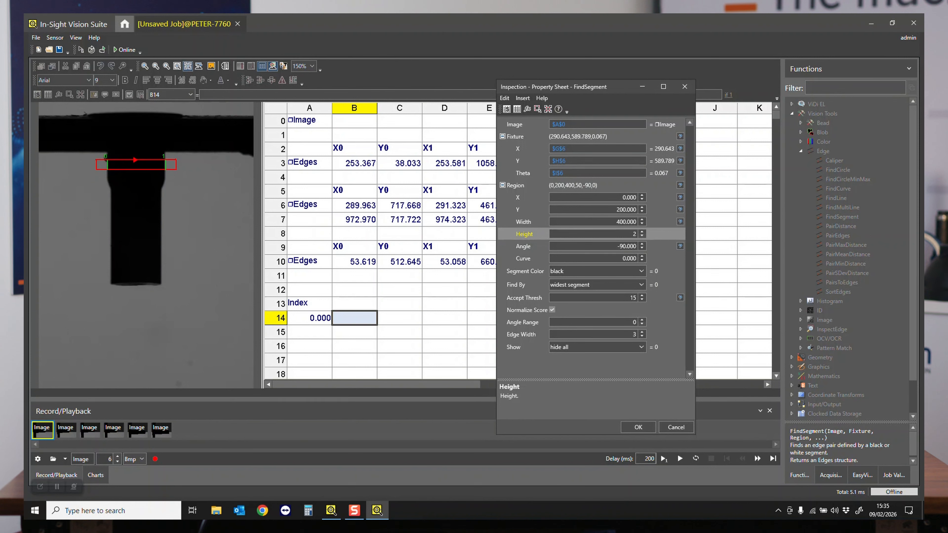
text(0)
key(Tab)
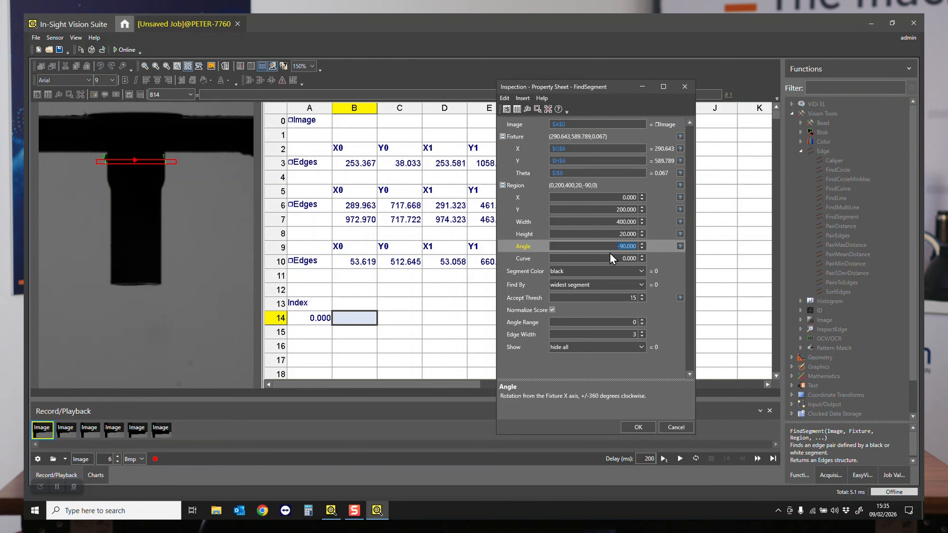
- Reduce the FindSegment region's height to 4 for a thin scan line
click(612, 232)
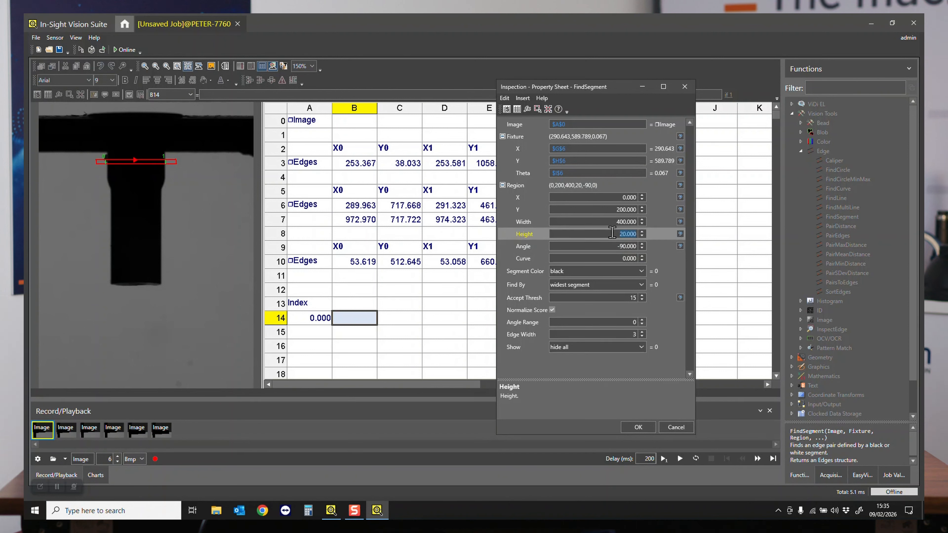
text(4)
key(Tab)
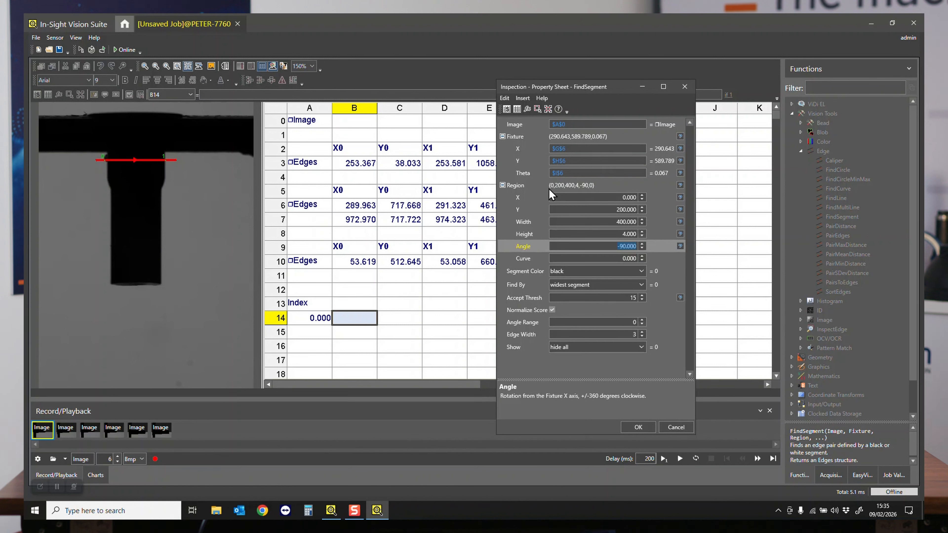
- Link the FindSegment region's X offset to the index with the expression A14*10 and accept the function's settings
click(521, 201)
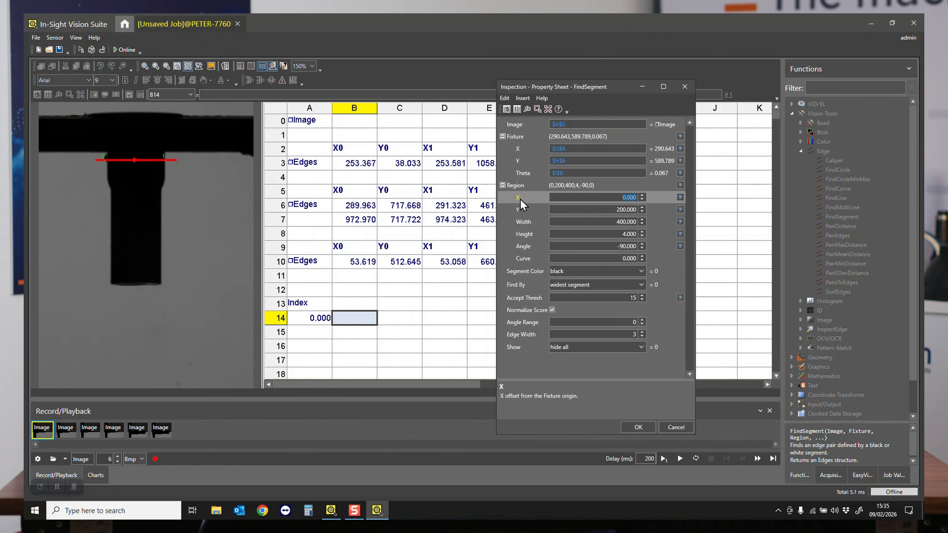
click(521, 199)
click(519, 112)
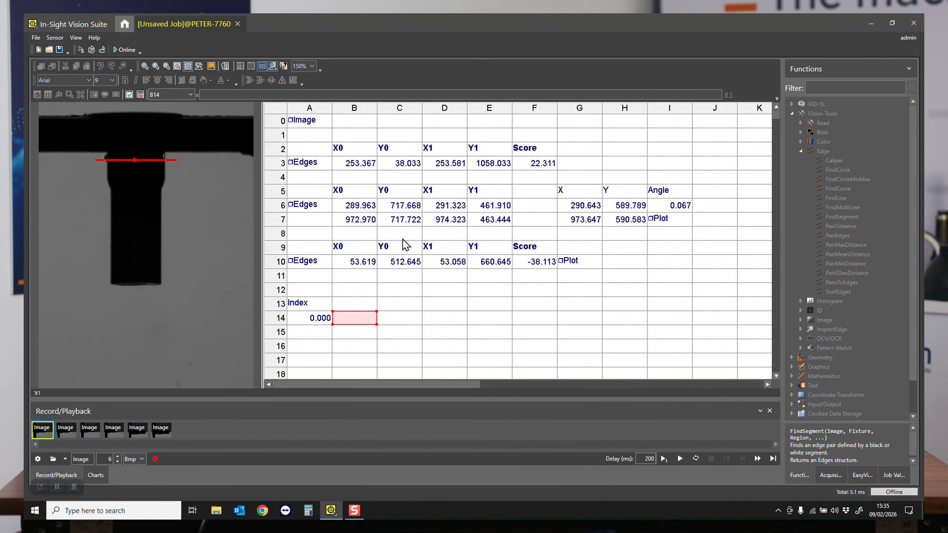
click(321, 320)
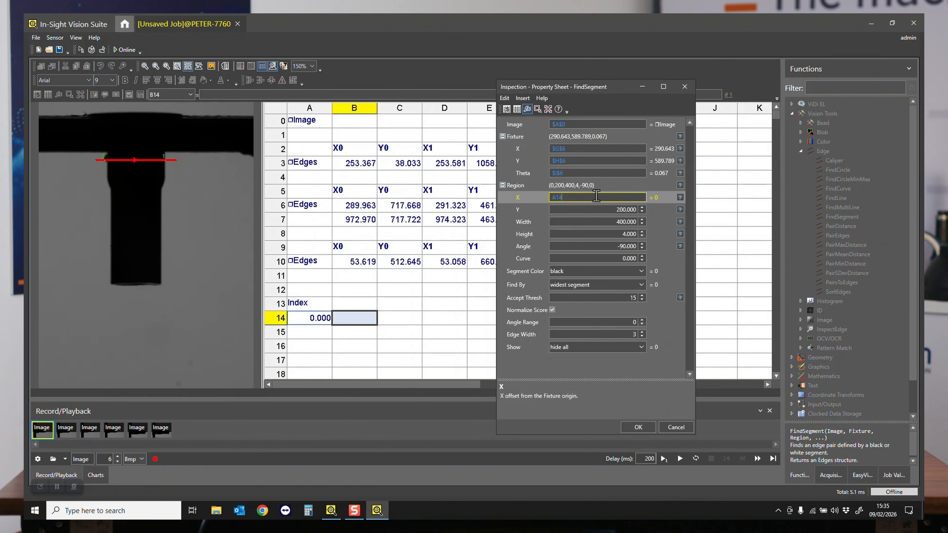
text(*)
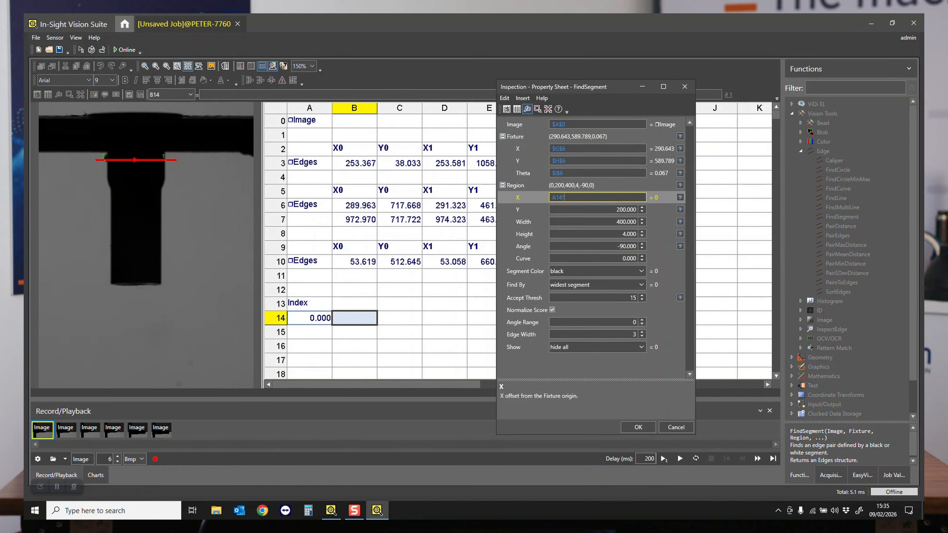
text(10)
key(Tab)
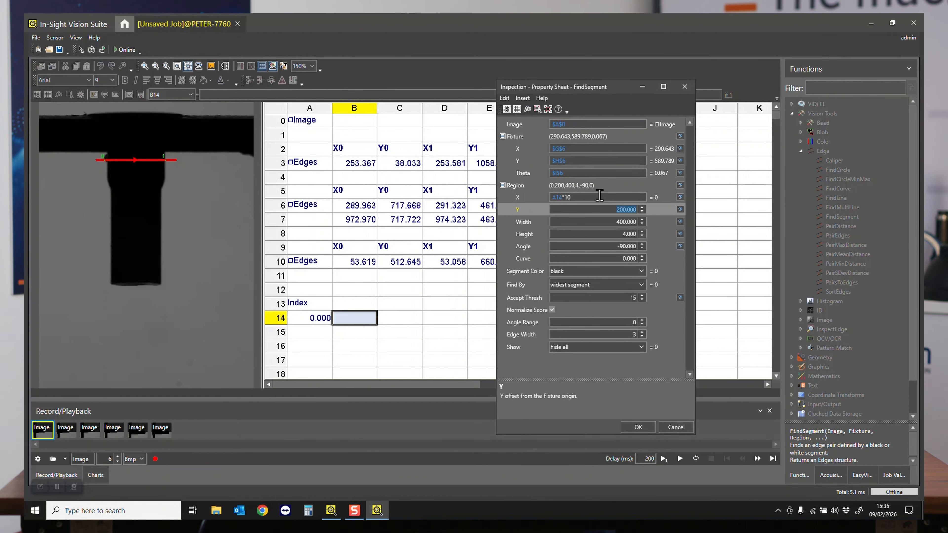
click(636, 428)
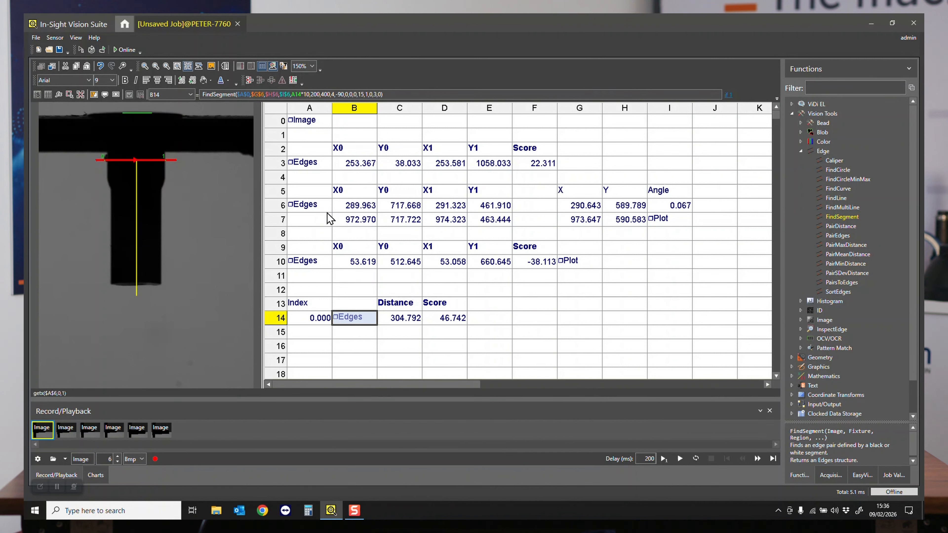
- Copy the X0, Y0, X1 and Y1 headings and formulas from B5:E6 over the Distance and Score cells, starting at C13
click(314, 209)
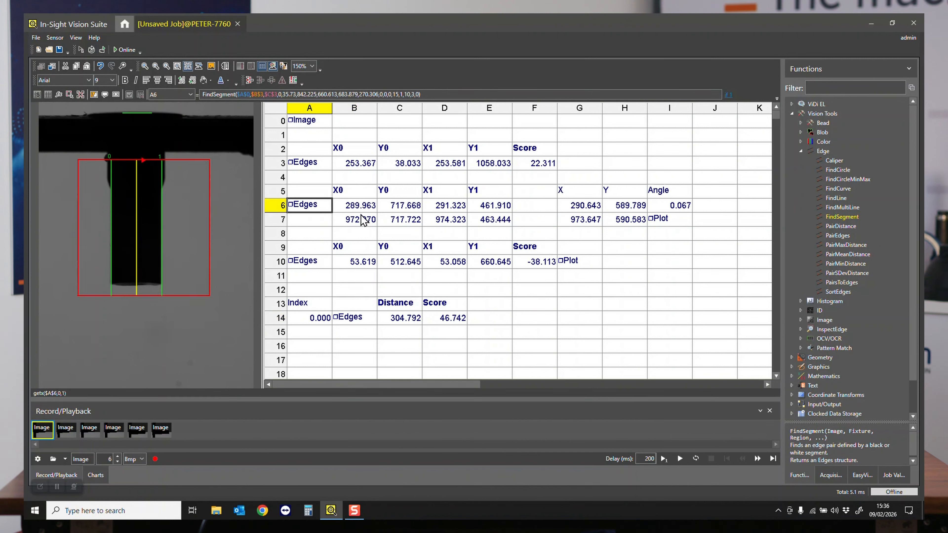
drag(354, 191, 495, 209)
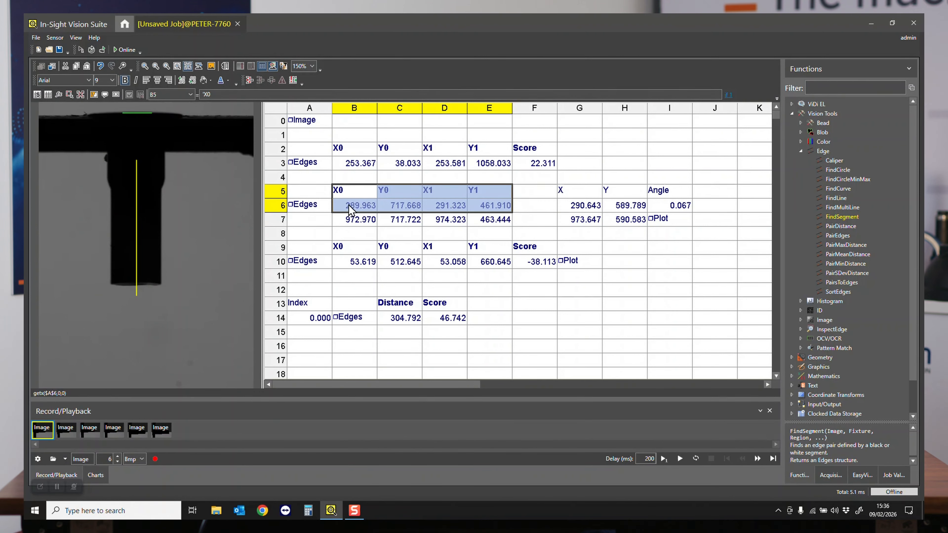
click(359, 205)
click(374, 196)
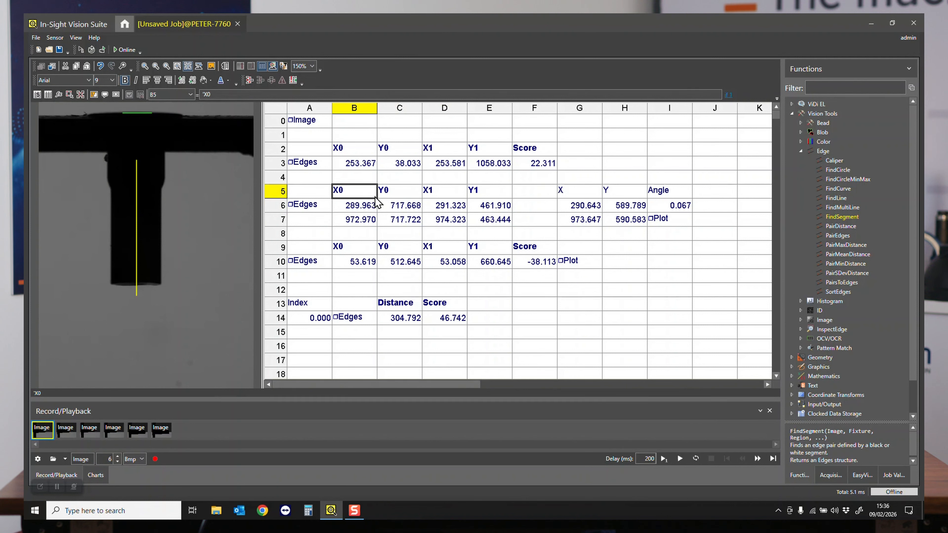
drag(376, 198, 486, 205)
key(ctrl+c)
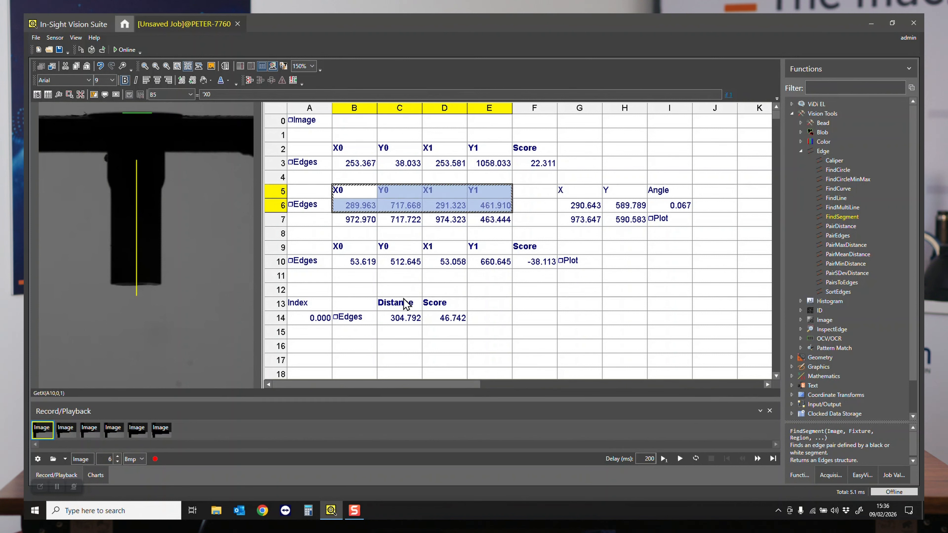
click(357, 309)
click(397, 307)
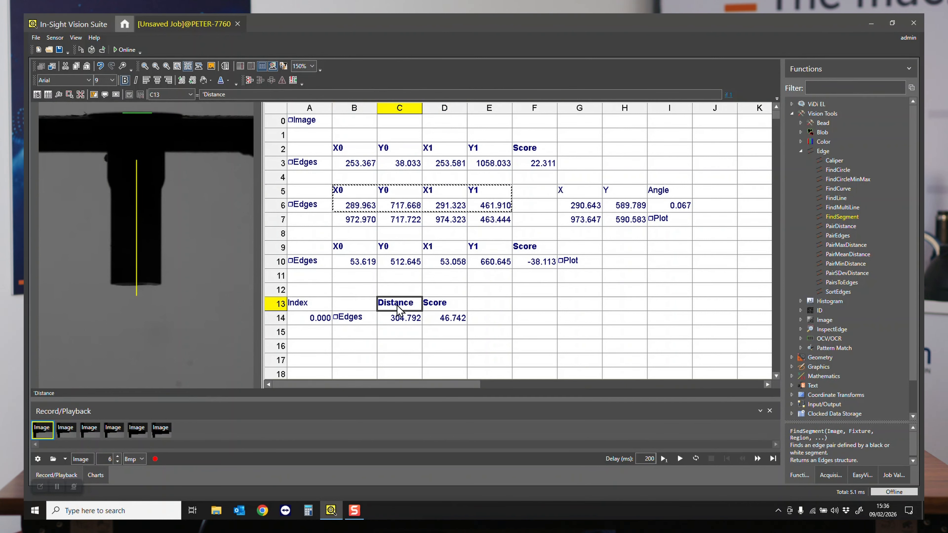
key(ctrl+v)
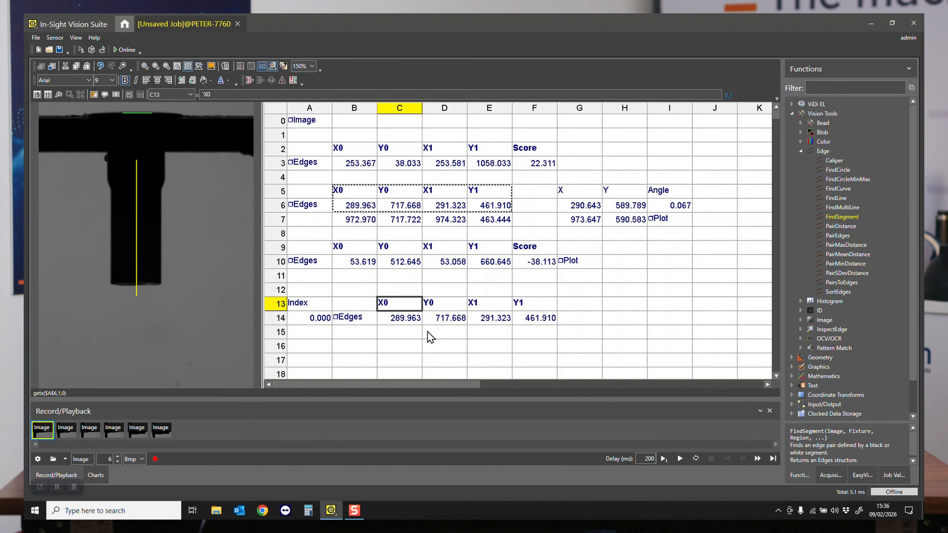
- Change the X0 formula in C14 to getx(B14,0,0) so that it refers relatively to the new FindSegment edges
key(Down)
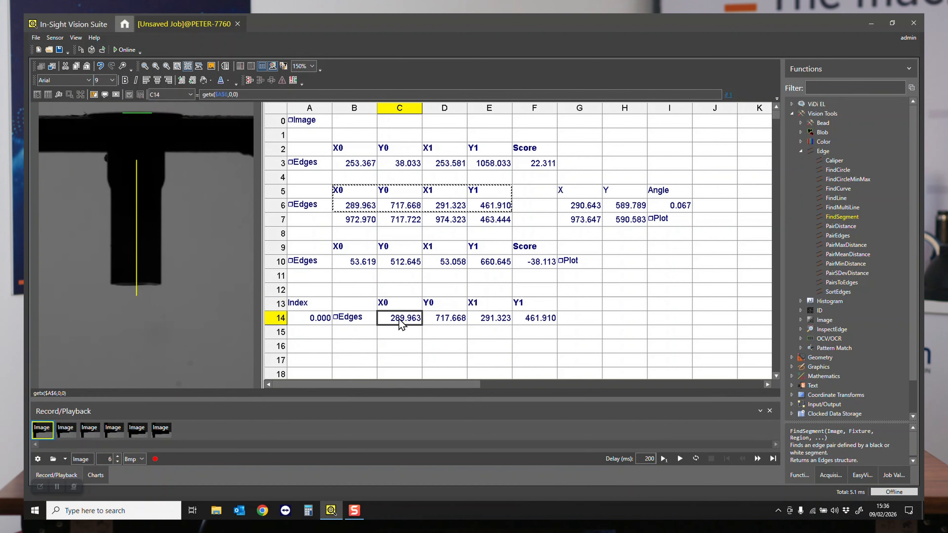
key(F2)
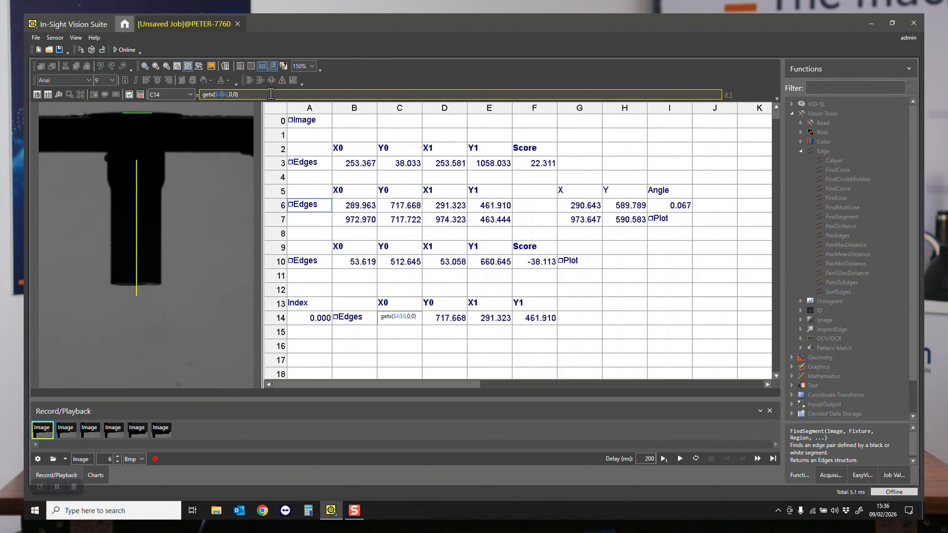
text($B$6)
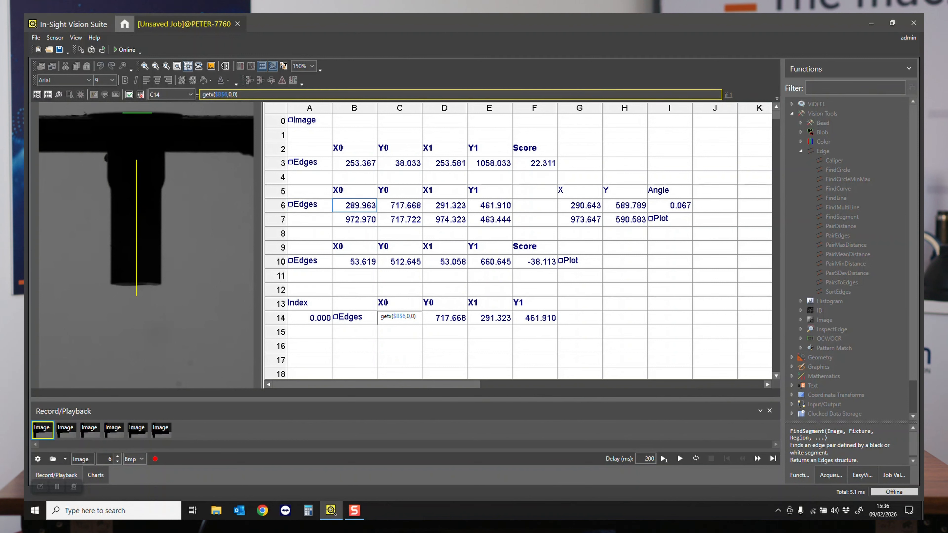
key(BackSpace)
text(14)
key(Return)
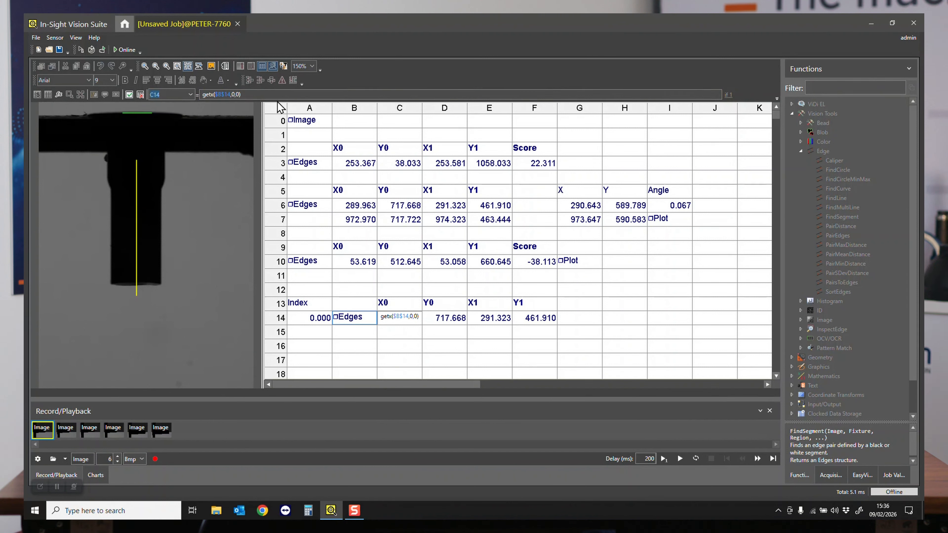
click(263, 96)
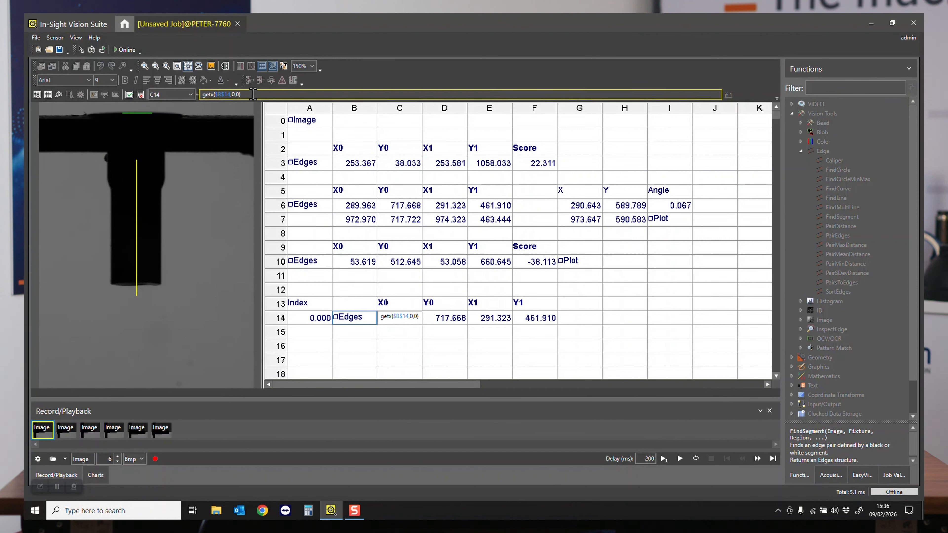
text(B14)
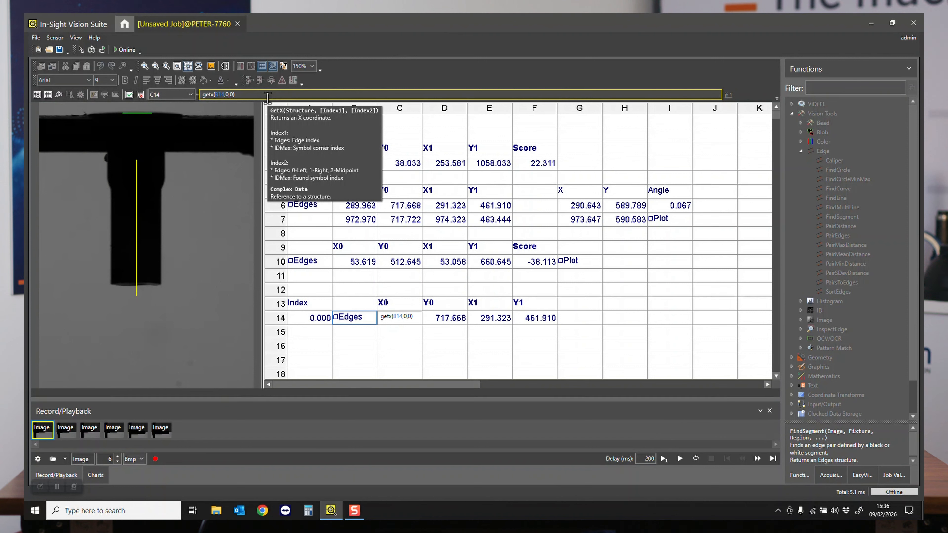
key(Return)
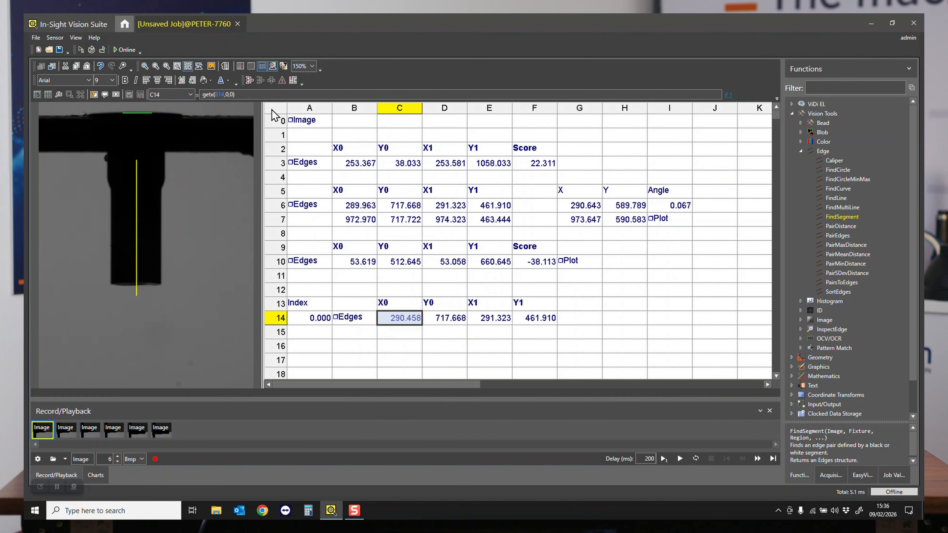
- Reuse the X0 formula from C14 for Y0 in D14, changed to getY(B14,0,0)
click(452, 320)
click(401, 324)
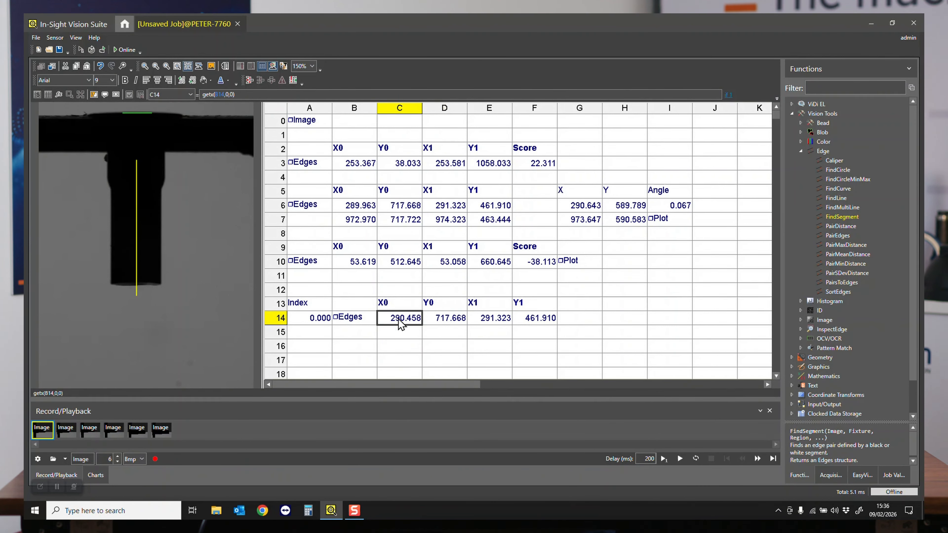
double_click(401, 324)
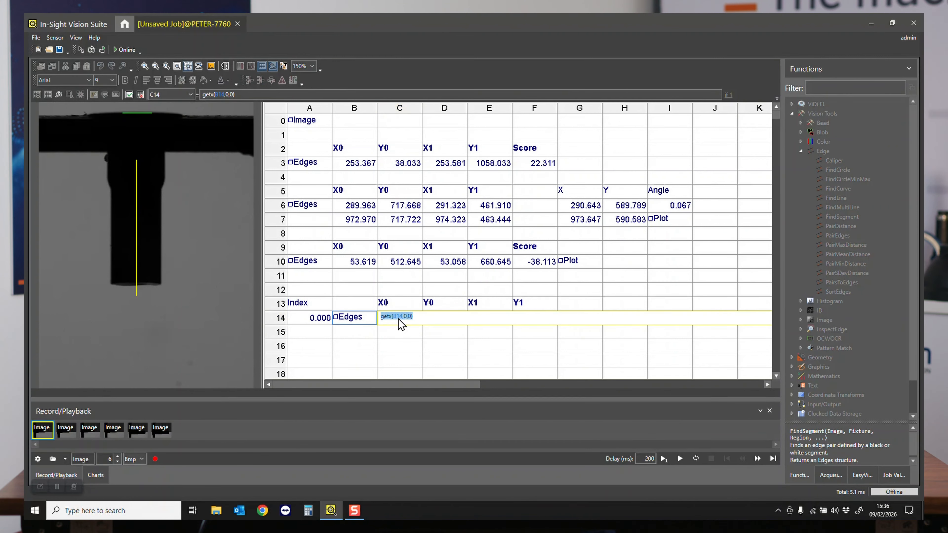
key(Return)
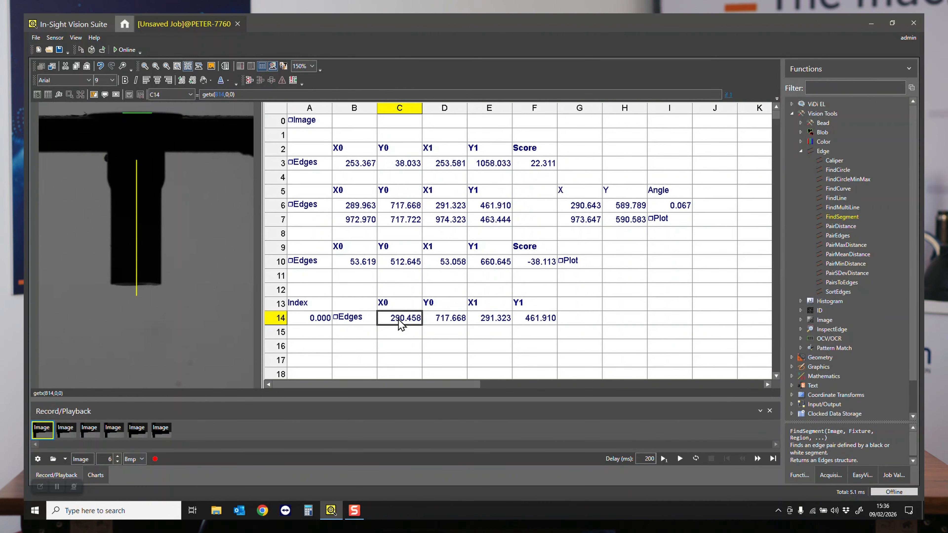
key(Right)
key(F2)
key(ctrl+v)
key(Left)
key(Left)
key(Left)
key(Left)
key(Left)
key(Left)
key(Left)
key(Left)
key(Left)
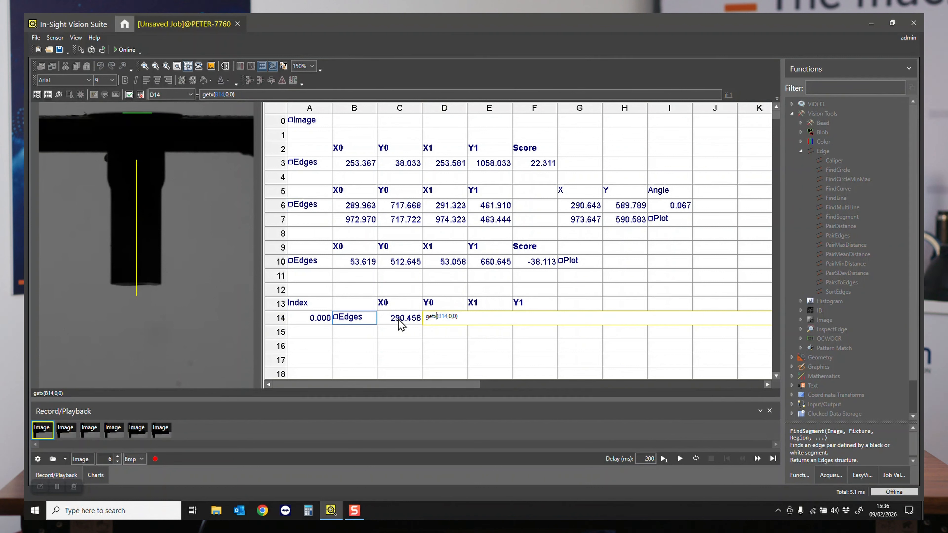
key(BackSpace)
text(Y)
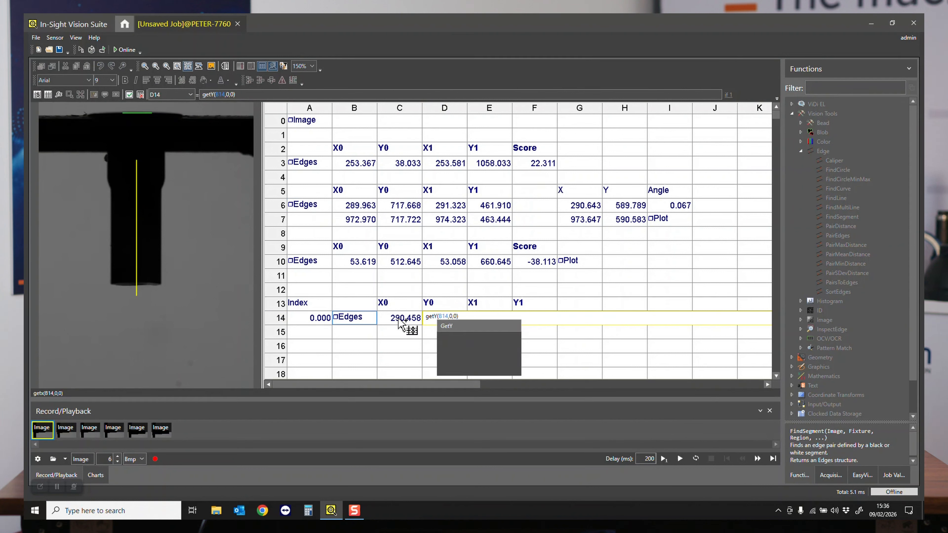
key(Return)
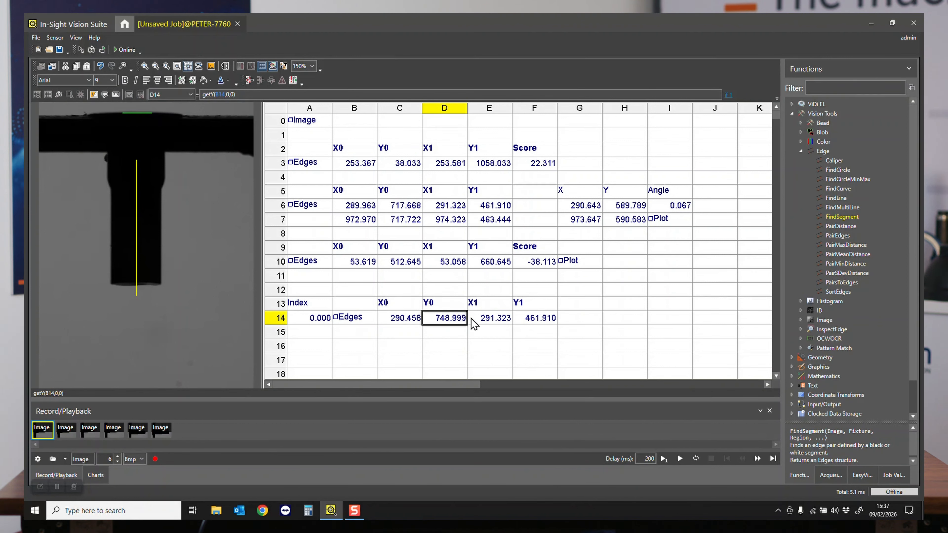
- Replace the X1 formula in E14 with getx(B14,0,1) so that it refers to the FindSegment edges in B14
click(488, 321)
double_click(487, 319)
key(ctrl+v)
key(Left)
key(Left)
key(Left)
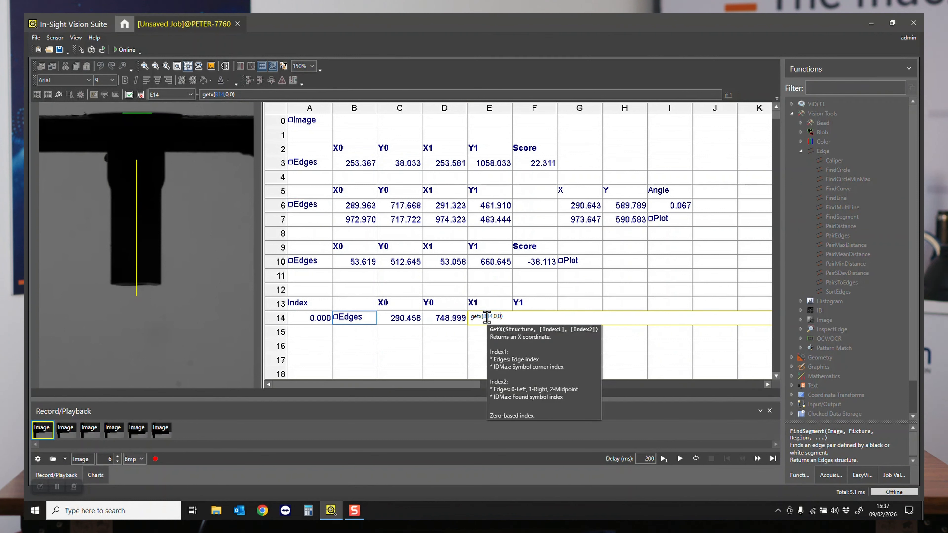
key(Right)
key(Delete)
text(1)
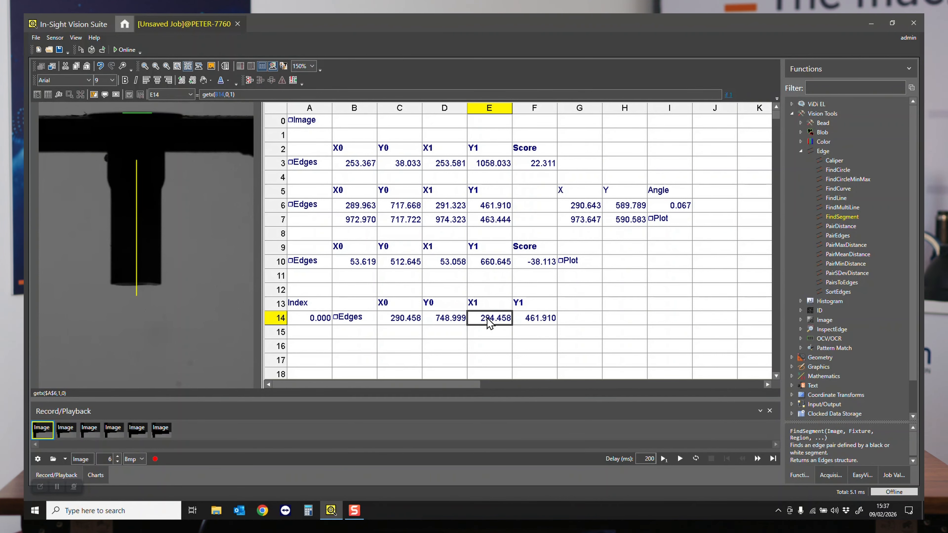
- Reduce the height value in the FindSegment formula in B14 to 1 and inspect the scan line's edges on the image
click(361, 322)
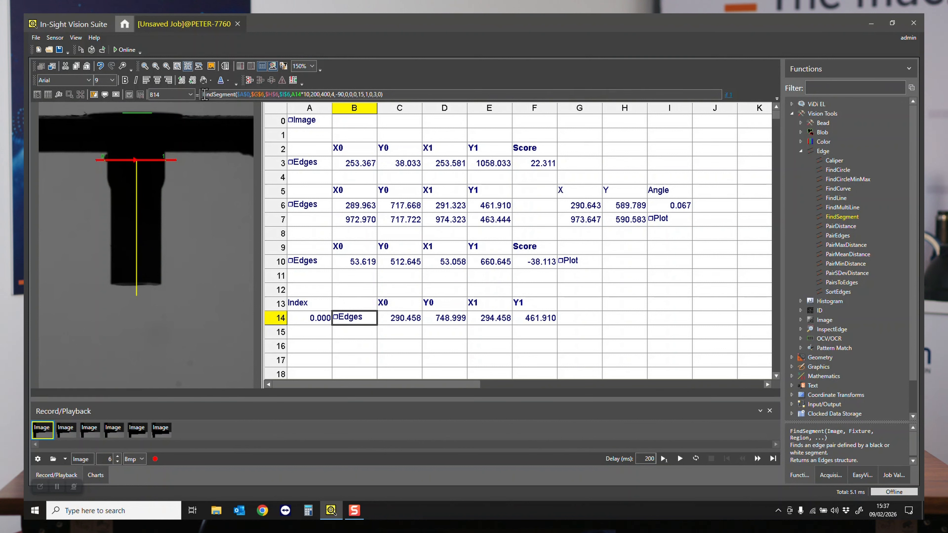
click(334, 96)
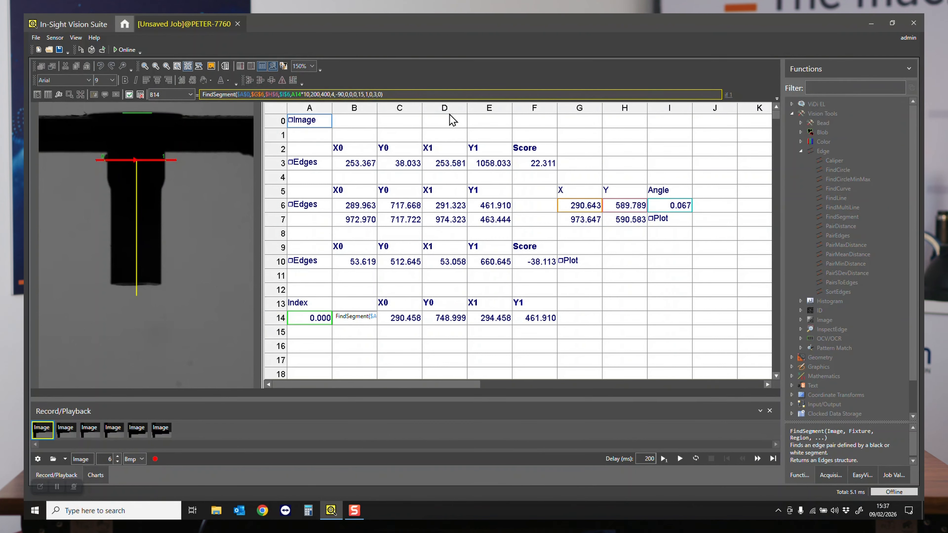
key(BackSpace)
text(1)
click(129, 95)
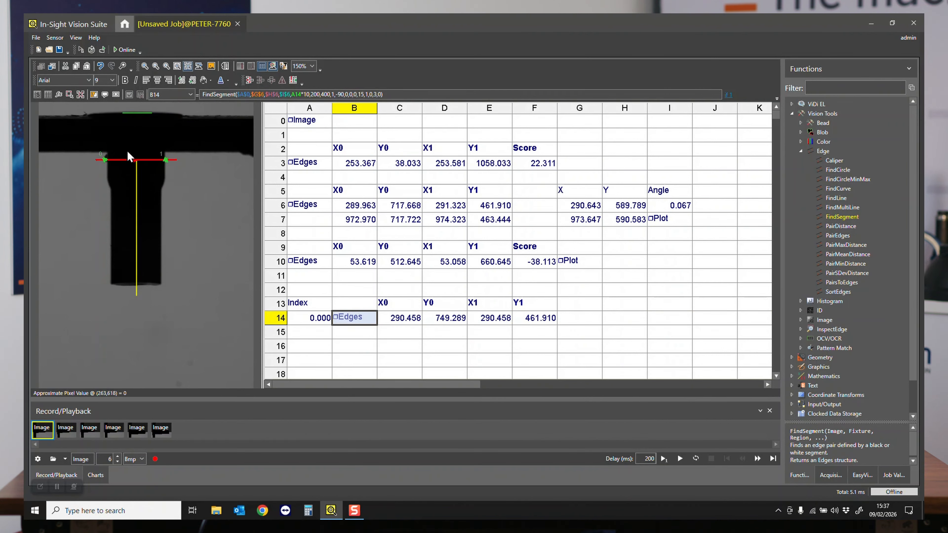
click(145, 67)
click(145, 68)
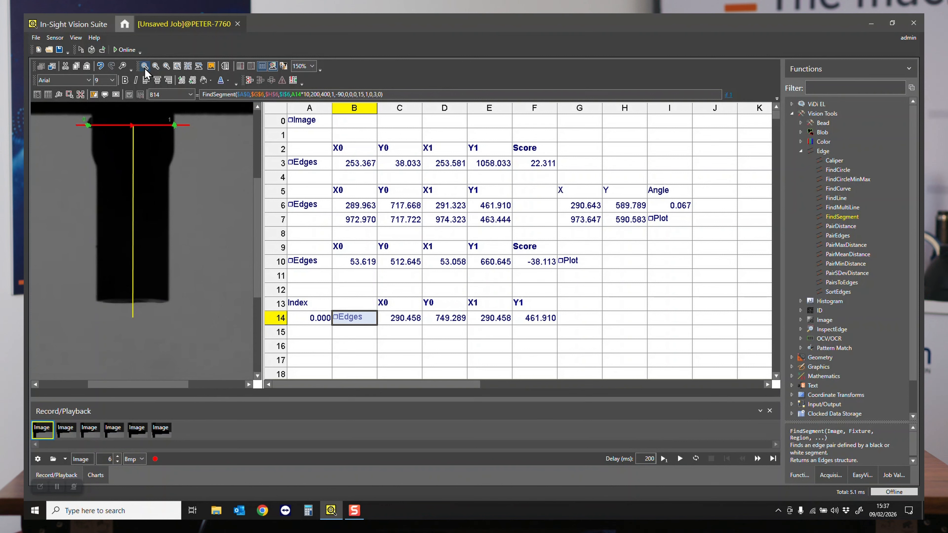
drag(261, 205, 258, 158)
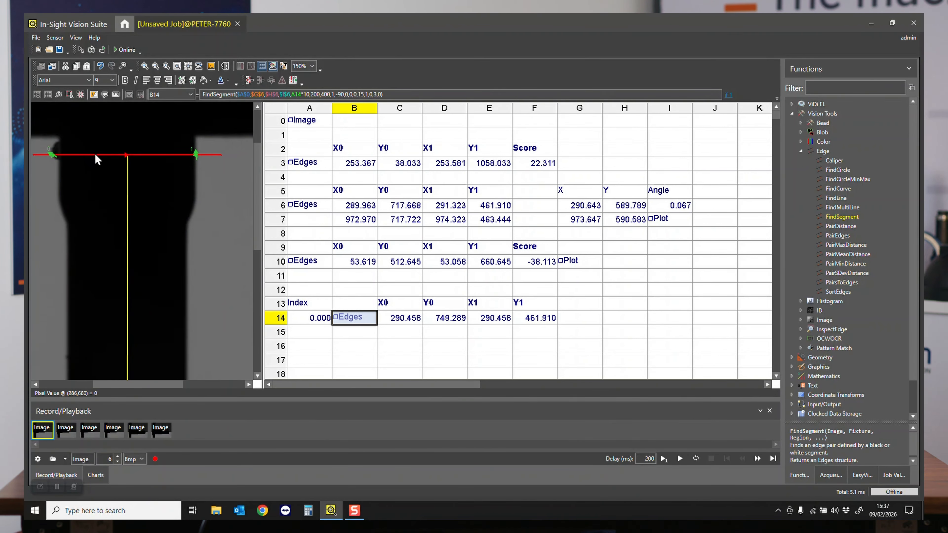
click(159, 67)
click(159, 67)
click(158, 67)
click(159, 67)
click(158, 67)
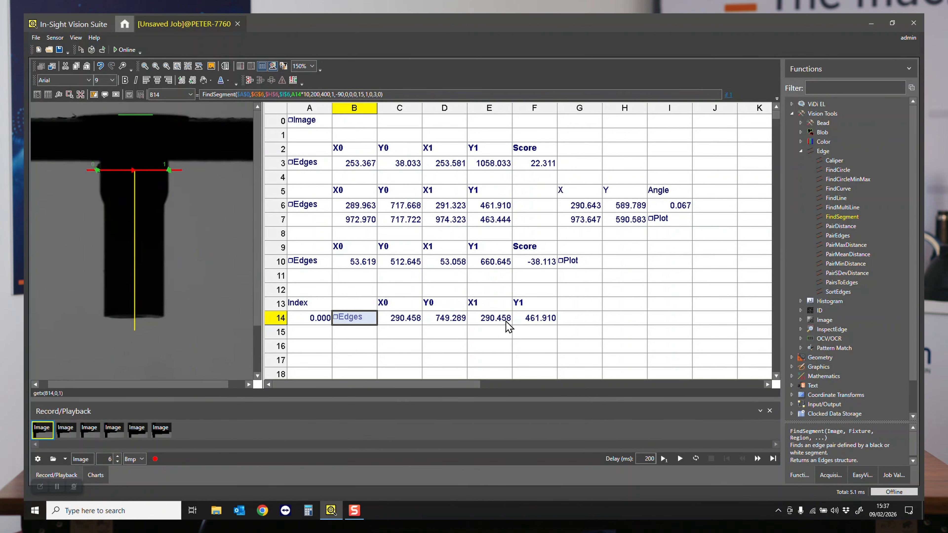
- Copy the X1 formula from E14 into the Y1 cell F14 and change it to GetY(B14,0,1)
click(494, 323)
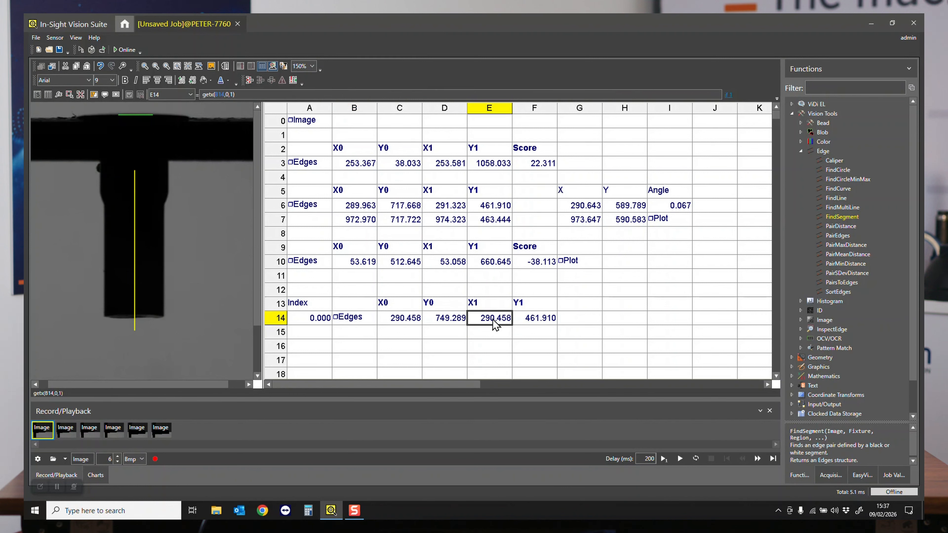
double_click(493, 320)
key(ctrl+c)
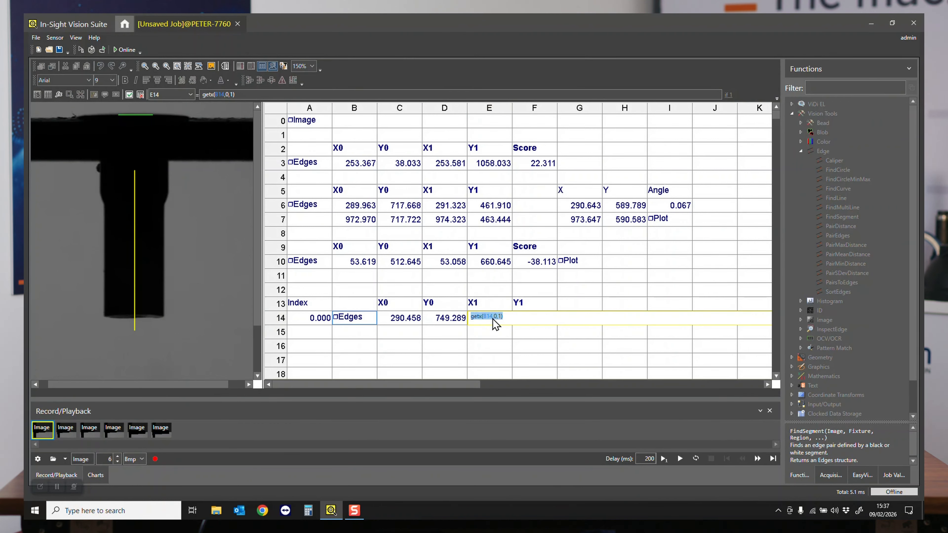
key(Return)
double_click(530, 319)
key(ctrl+v)
click(527, 317)
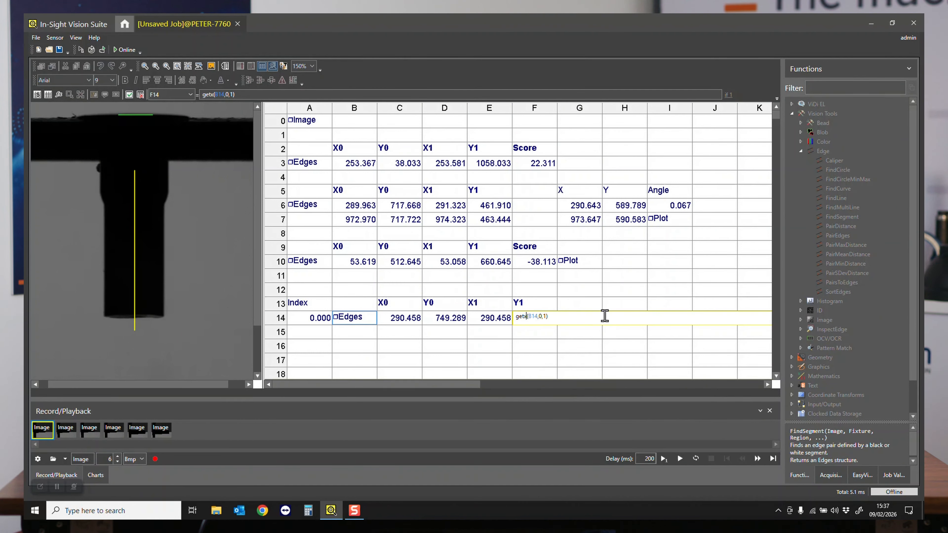
key(BackSpace)
text(y)
key(Return)
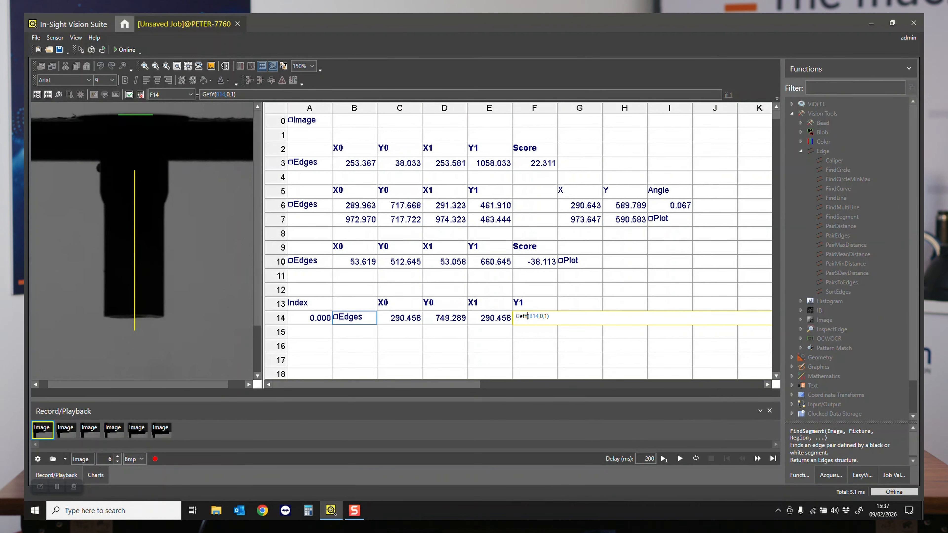
key(Return)
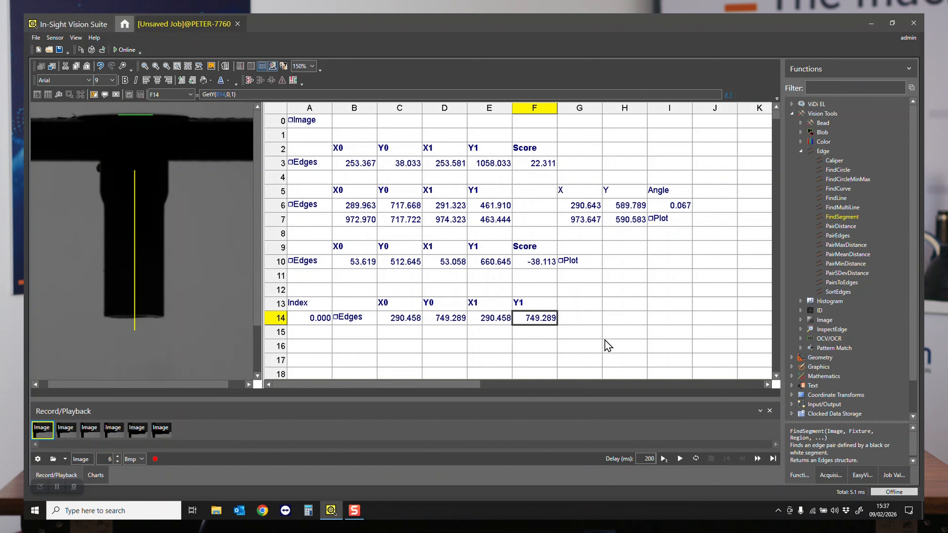
- Correct the X1 formula in E14 to getx(B14,1,0) so that it reads the second edge
click(489, 322)
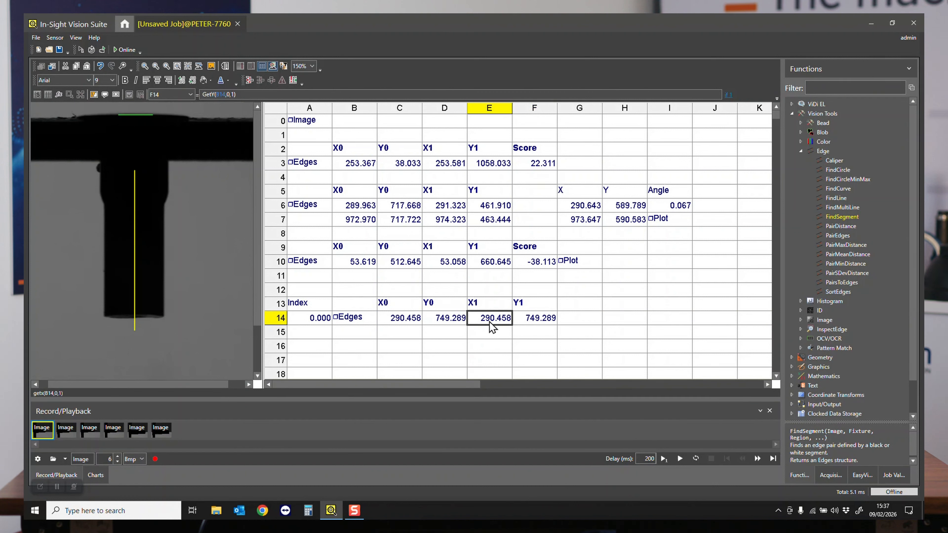
click(229, 94)
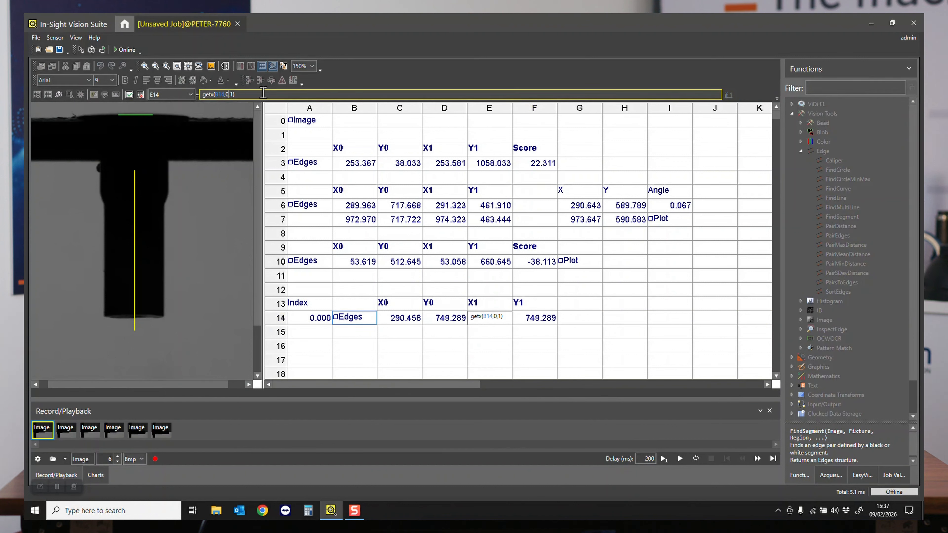
key(BackSpace)
text(1)
key(BackSpace)
text(0)
key(Escape)
key(Return)
- Correct the Y1 formula in F14 to GetY(B14,1,0) so that it reads the second edge
key(Right)
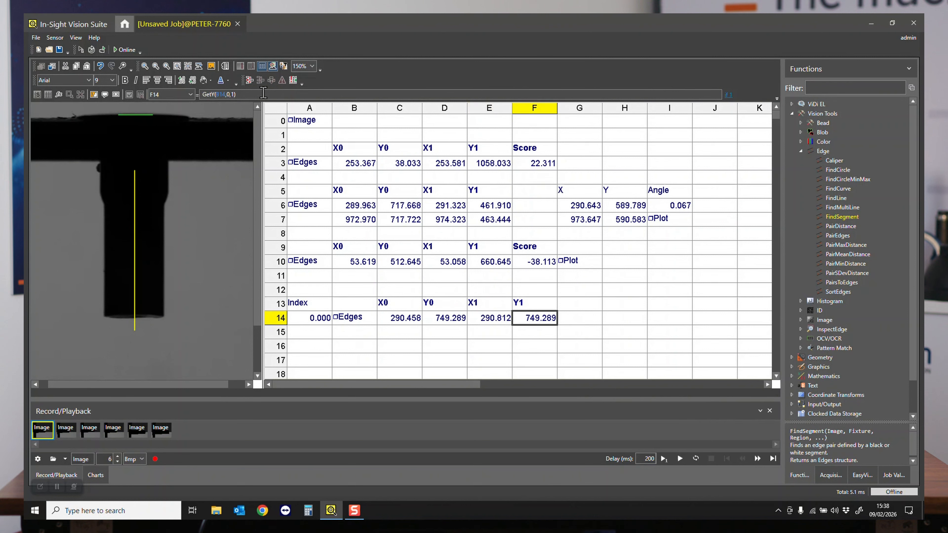
key(F2)
key(Left)
key(BackSpace)
text(1)
key(Right)
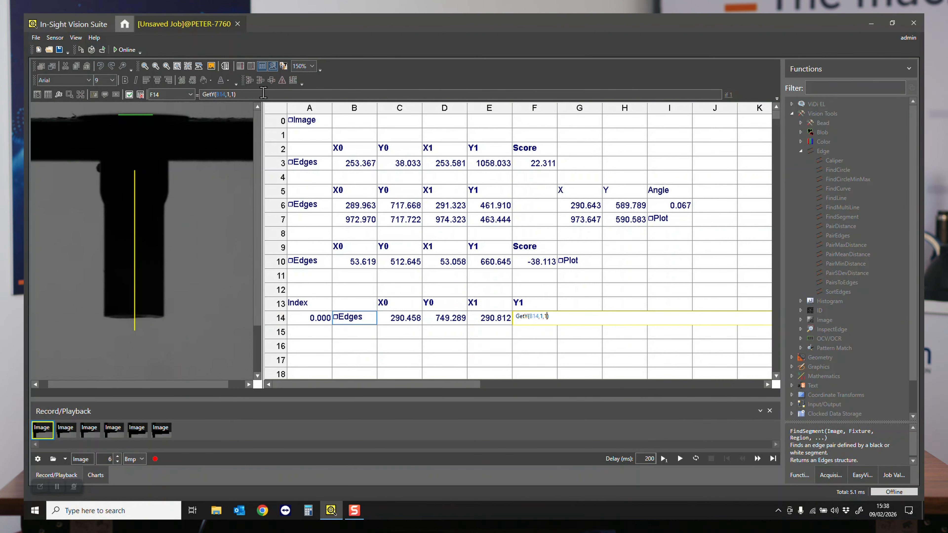
key(Delete)
text(0)
key(Escape)
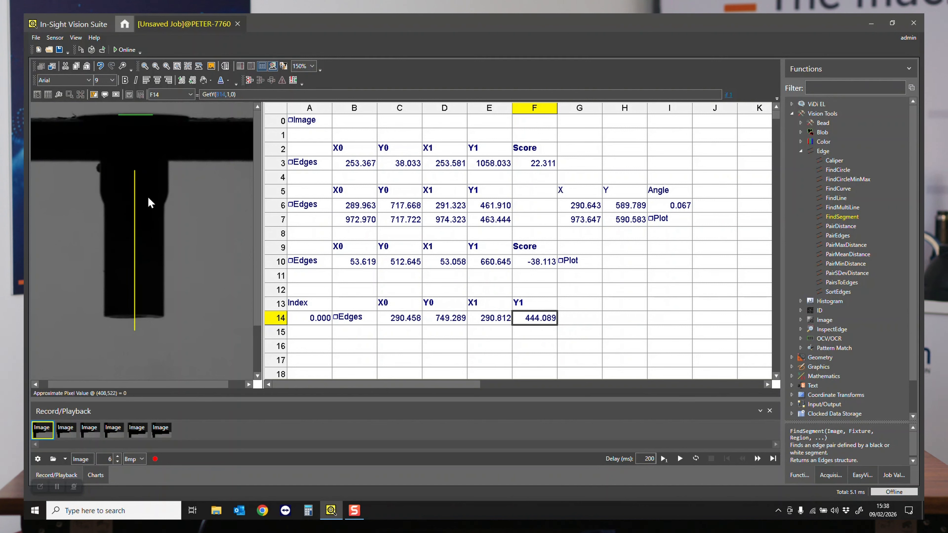
- Enter the next index in A15 as the formula A14+1
click(367, 320)
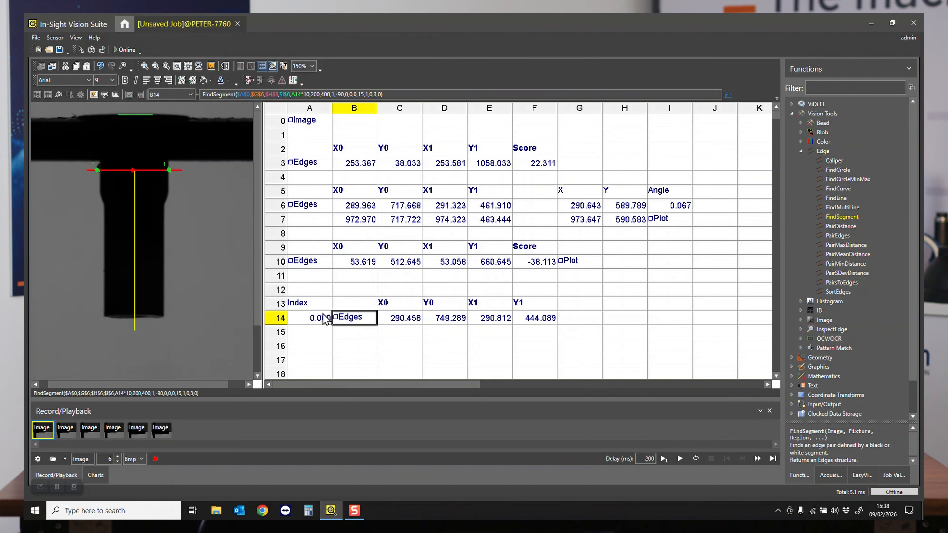
click(317, 334)
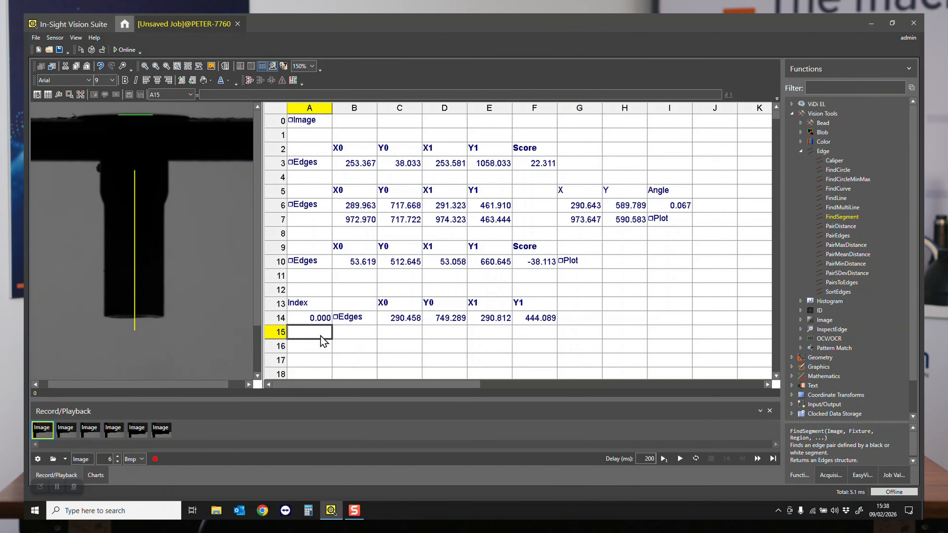
double_click(321, 336)
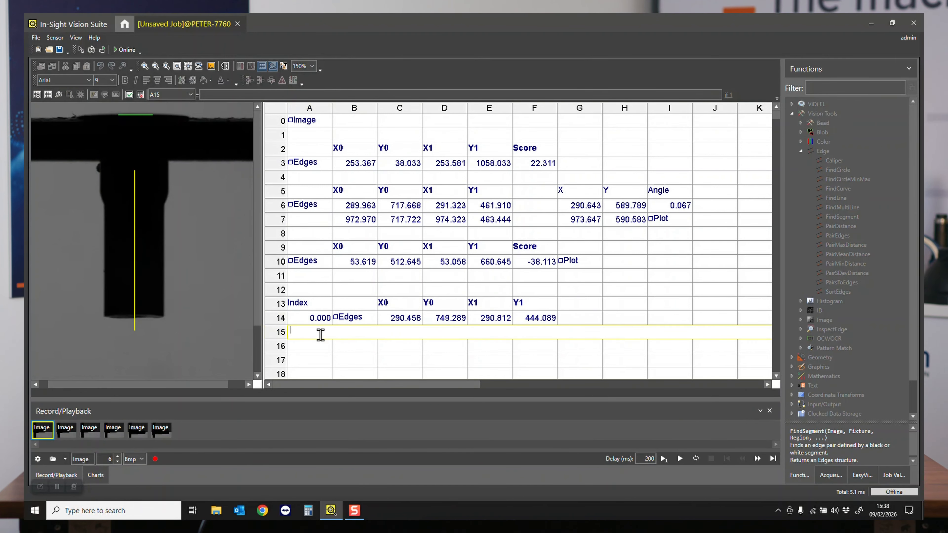
click(312, 319)
text(+)
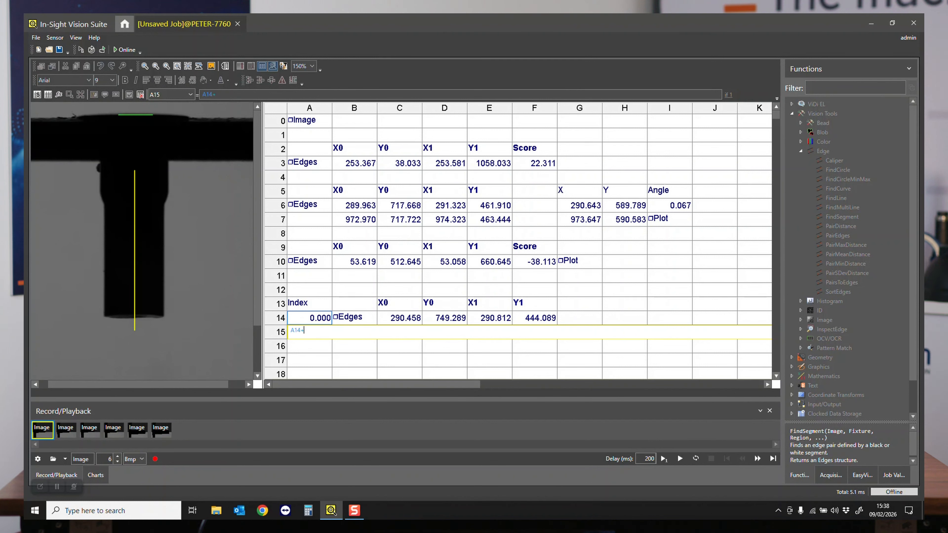
key(Escape)
- Copy the FindSegment function and its coordinate formulas from B14:F14 into row 15 and compare both scan lines on the image
drag(346, 318, 533, 319)
key(ctrl+c)
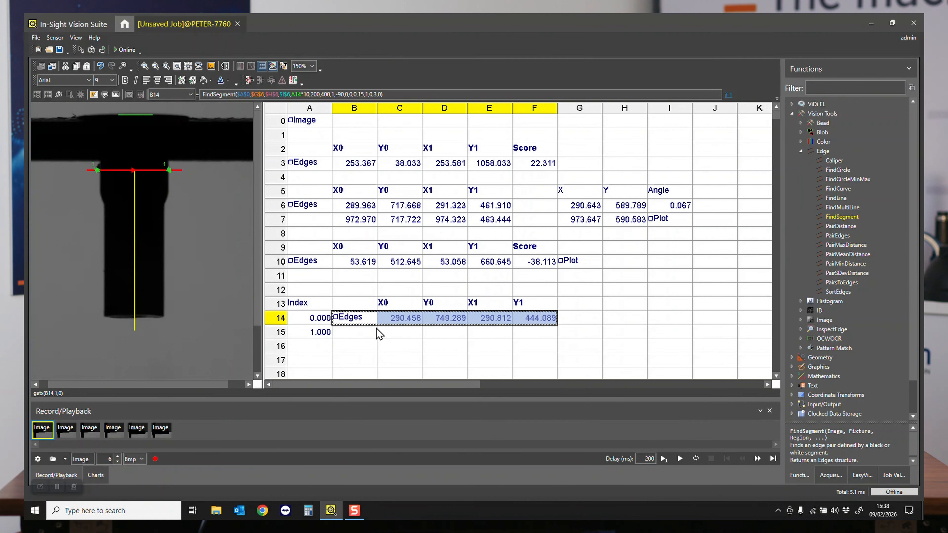
click(356, 333)
key(ctrl+v)
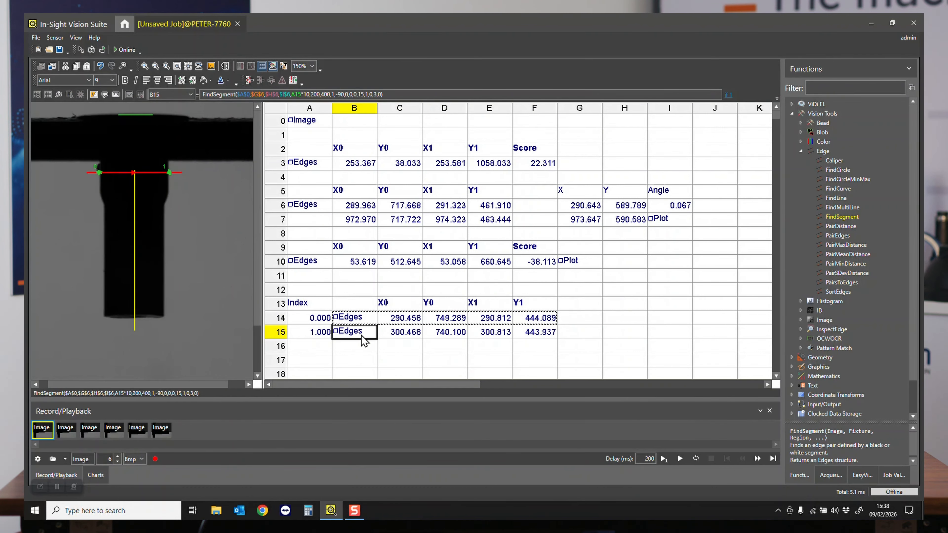
click(357, 322)
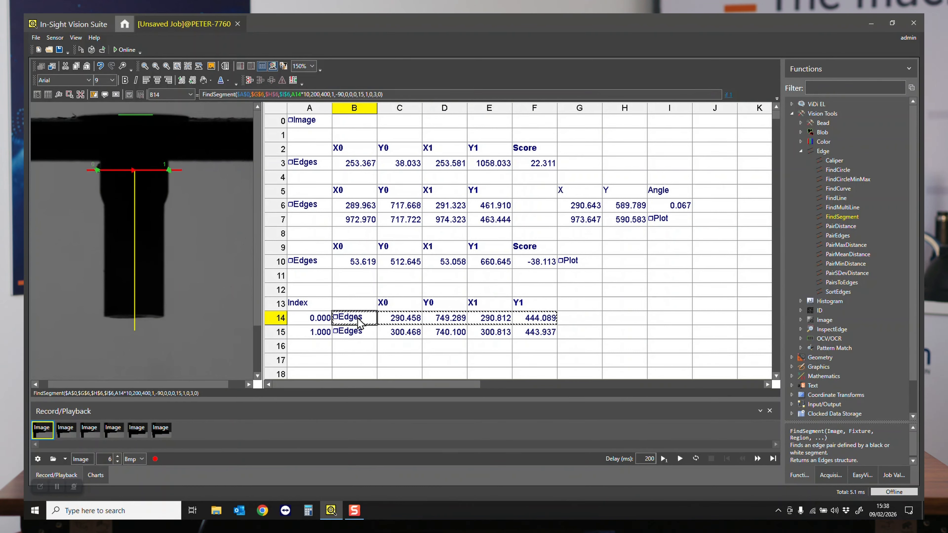
click(361, 336)
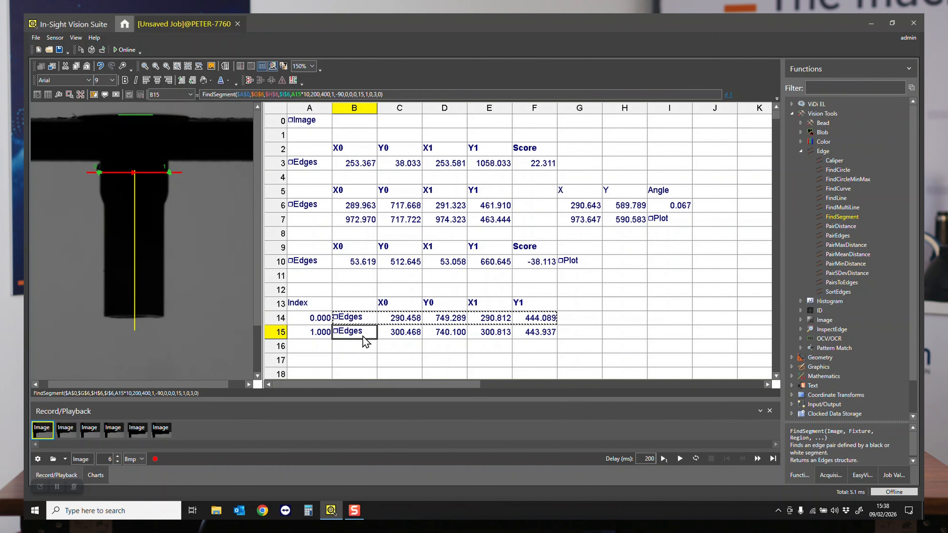
- Copy the complete row A15:F15 down over A16:F81 and check the last scan line's position on the image
drag(317, 334, 524, 343)
key(ctrl+c)
drag(314, 347, 526, 366)
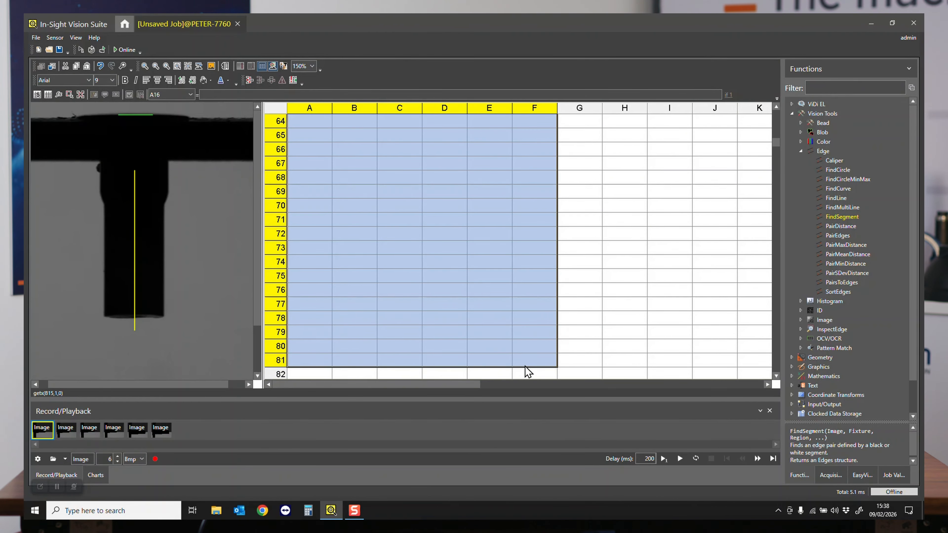
key(ctrl+v)
click(359, 361)
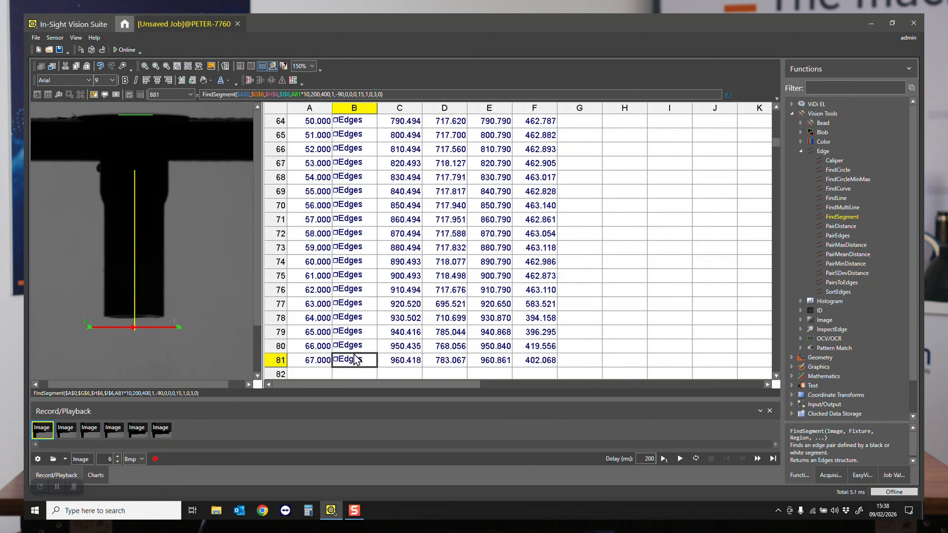
scroll(357, 363, up, 20)
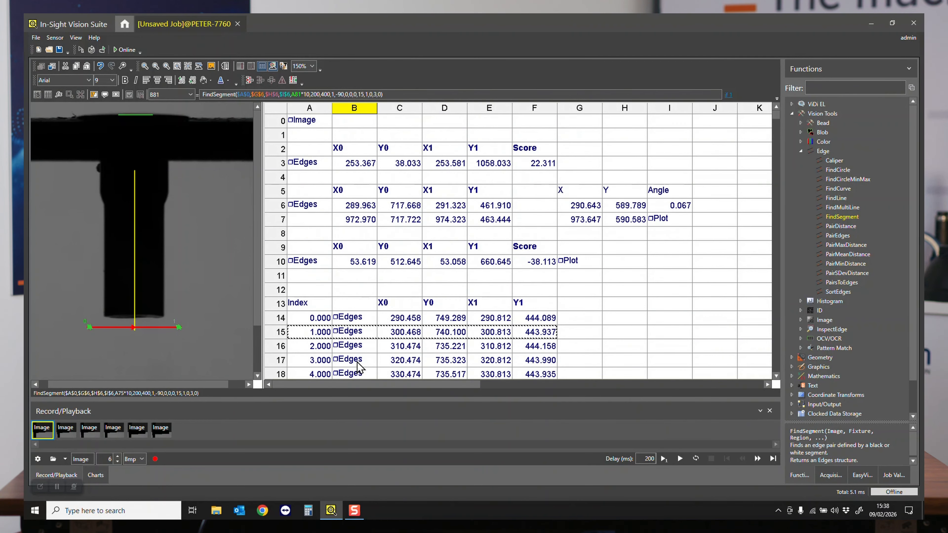
- Step through the FindSegment cells B14 to B20 and examine how each scan line moves down the stem on the image
scroll(357, 364, down, 2)
key(Escape)
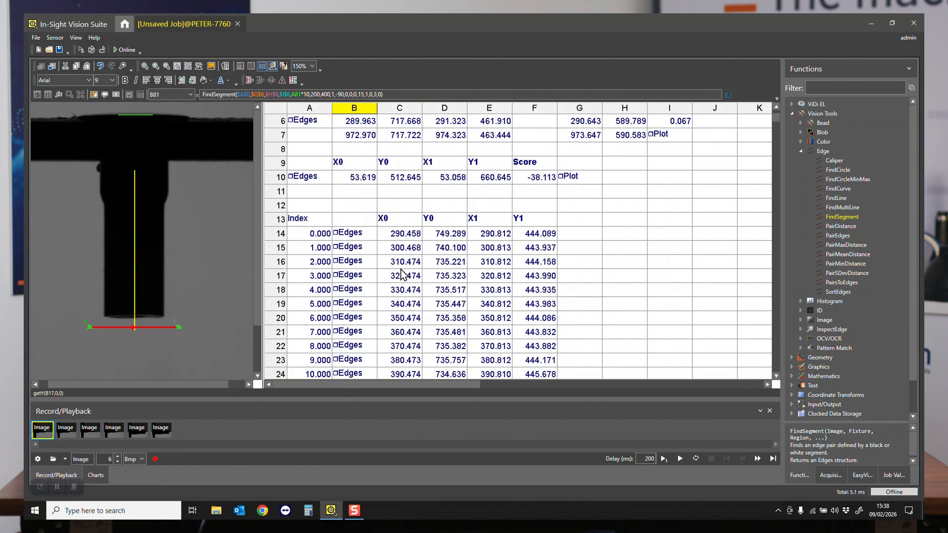
click(348, 246)
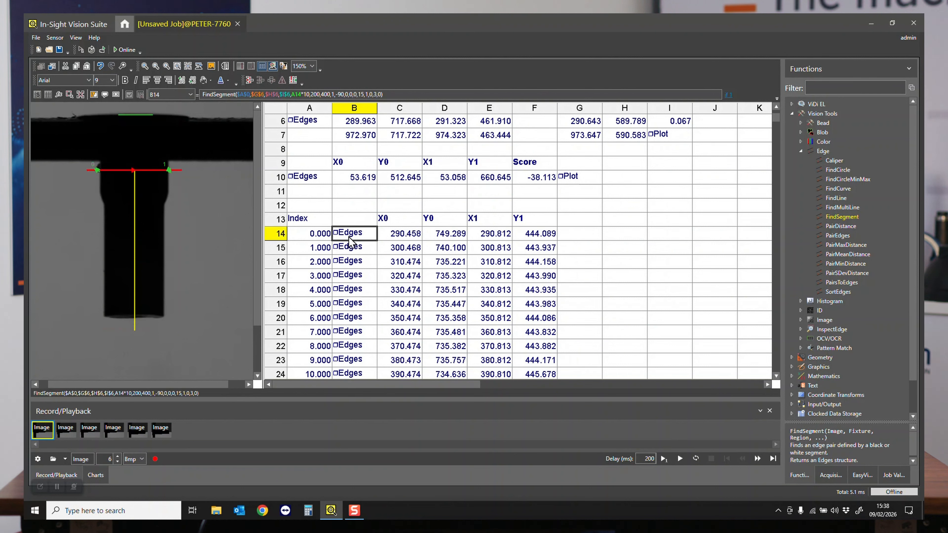
click(353, 263)
click(352, 276)
click(350, 290)
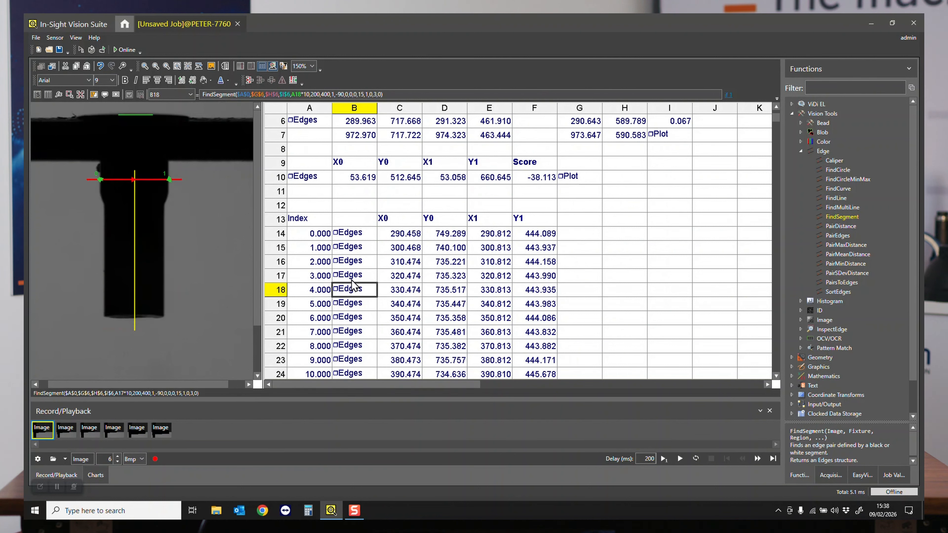
click(350, 236)
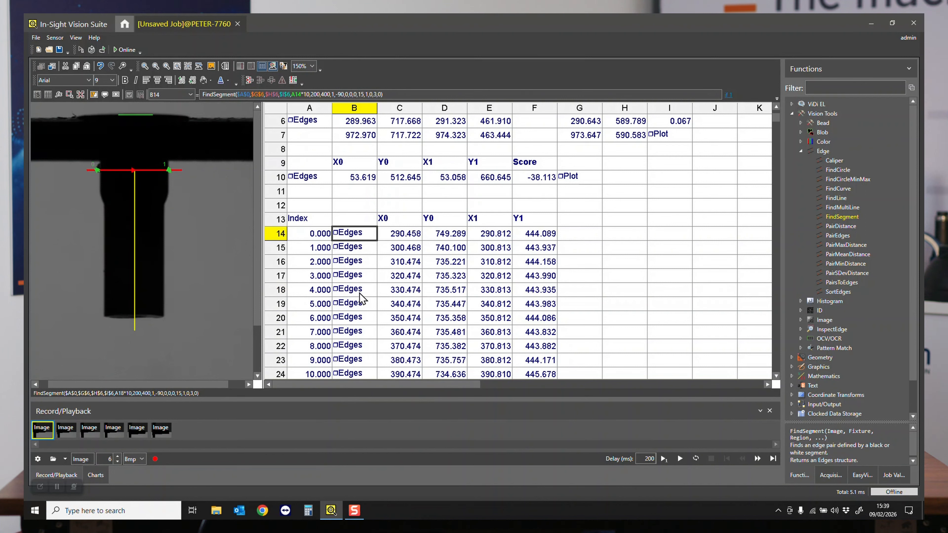
click(352, 250)
click(352, 266)
click(353, 279)
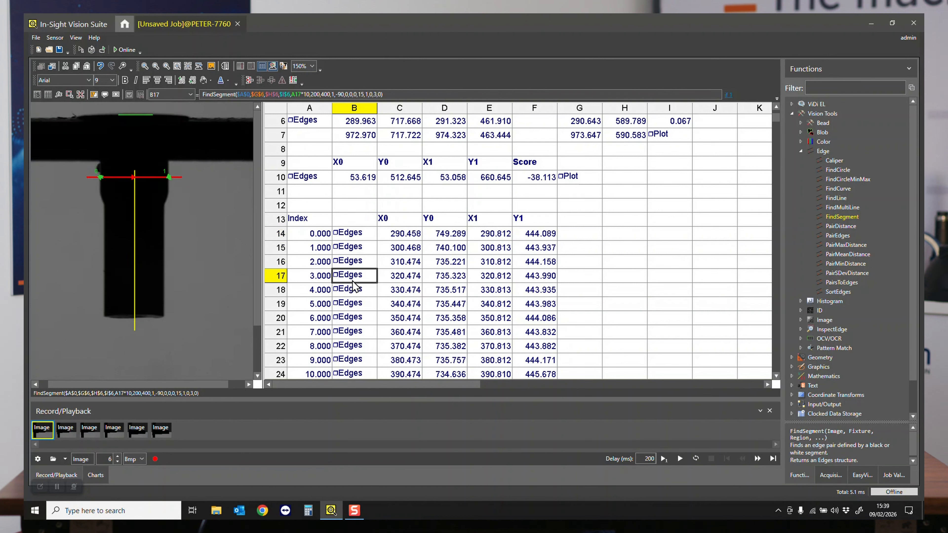
click(352, 290)
click(353, 304)
click(354, 318)
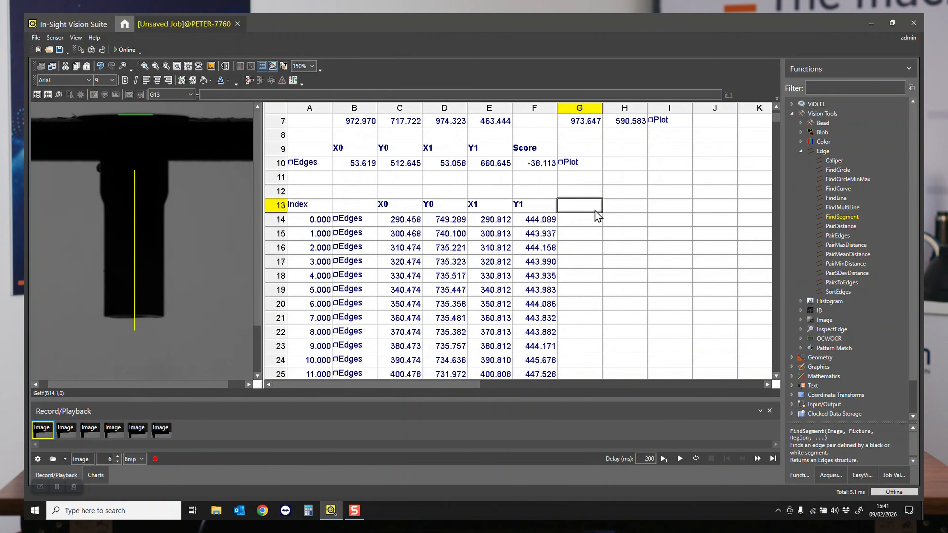
- Label G13 as Distance and insert a PointToPointDistance function in G14
text('Distance)
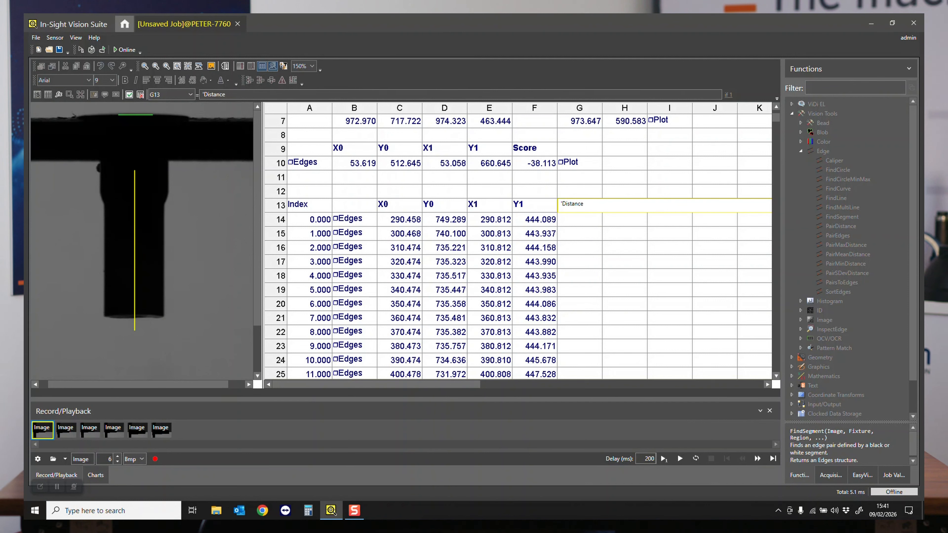
key(Return)
click(596, 213)
text(pointotopoint)
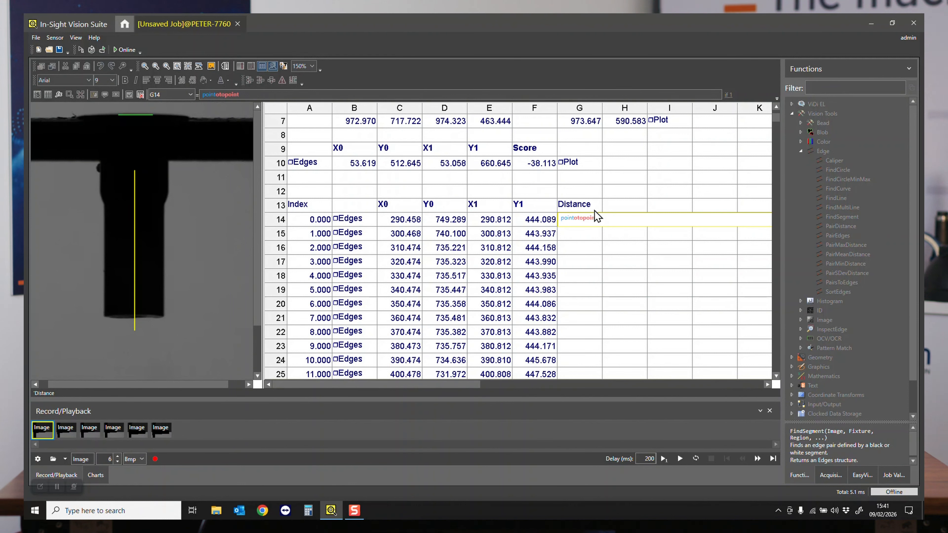
key(Right)
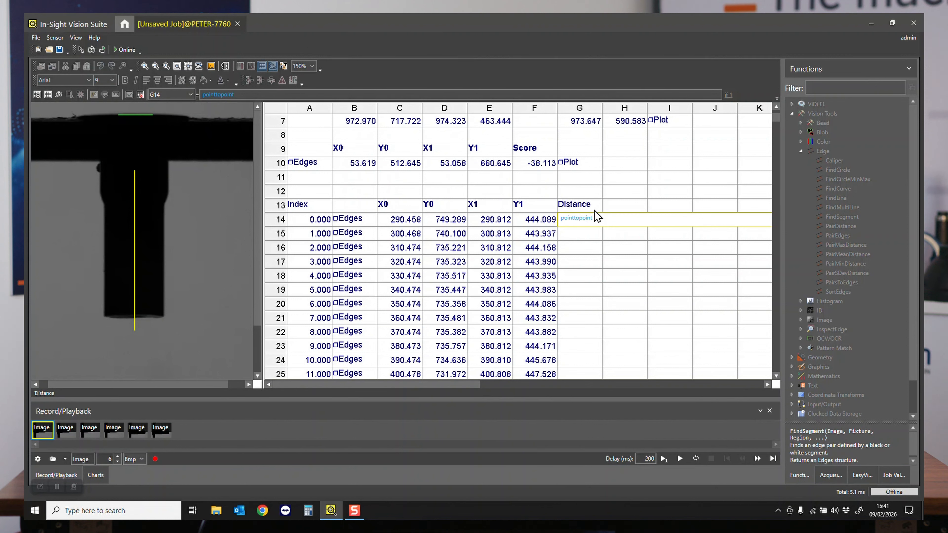
key(Return)
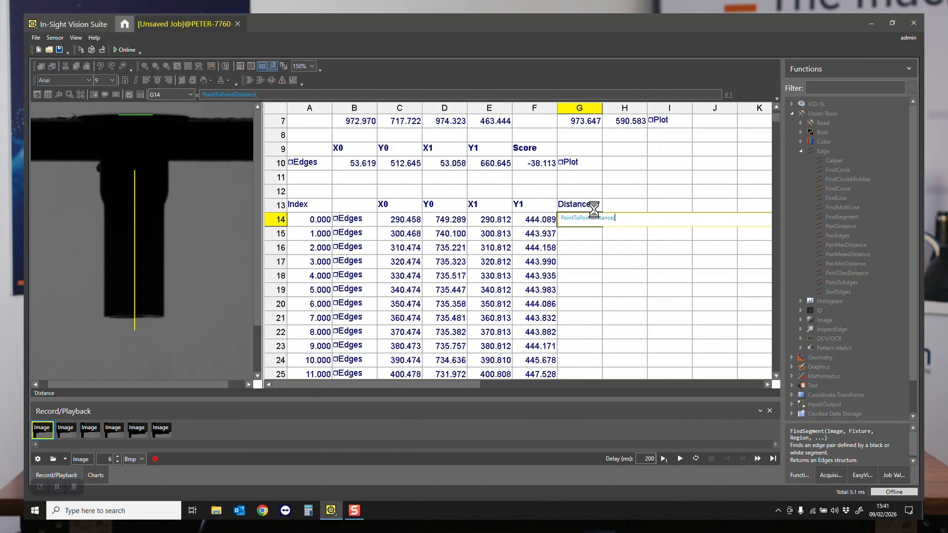
- Reference Point 0 to C14 and D14 and Point 1 to E14 and F14, and accept the distance function
click(42, 70)
click(57, 85)
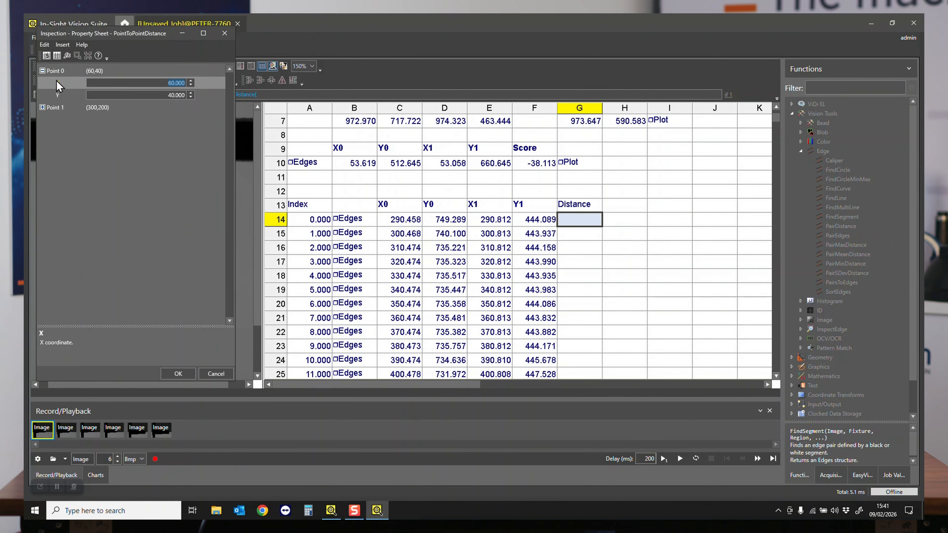
click(57, 55)
drag(401, 222, 451, 222)
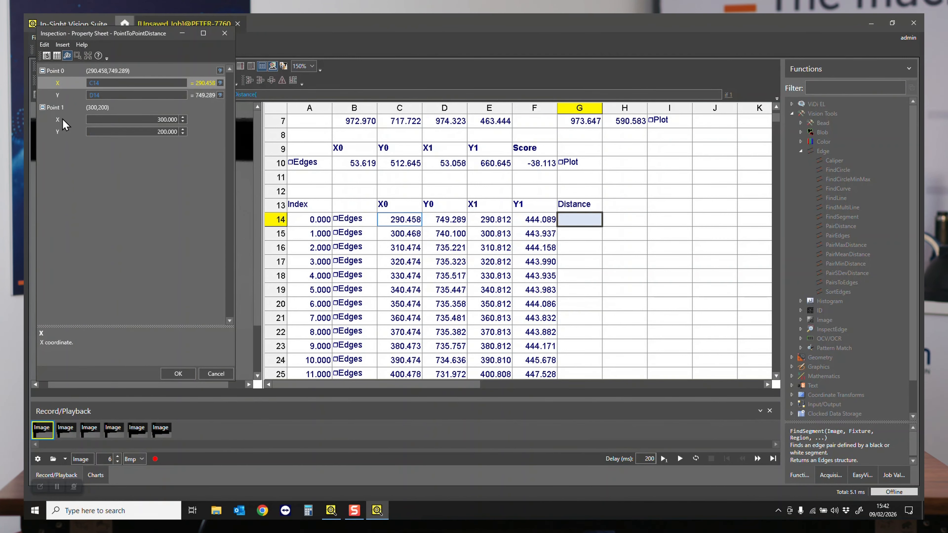
click(63, 120)
click(58, 56)
drag(487, 221, 537, 230)
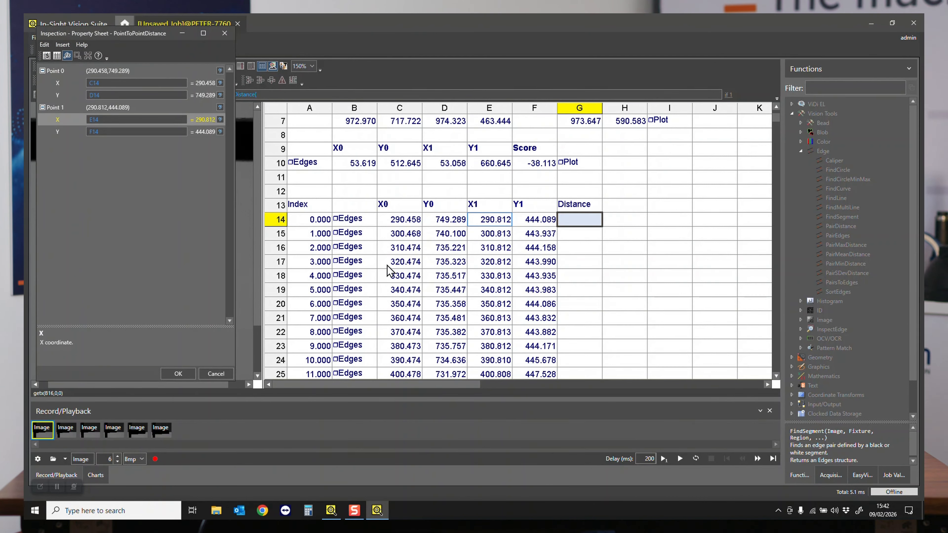
click(176, 377)
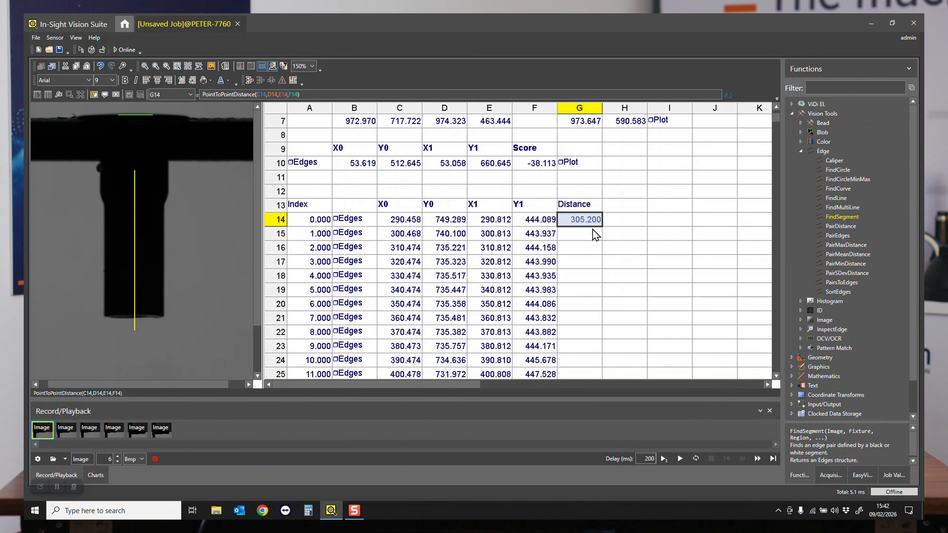
- Copy the PointToPointDistance formula from G14 down over G15:G81
click(620, 221)
click(591, 221)
key(ctrl+c)
click(591, 234)
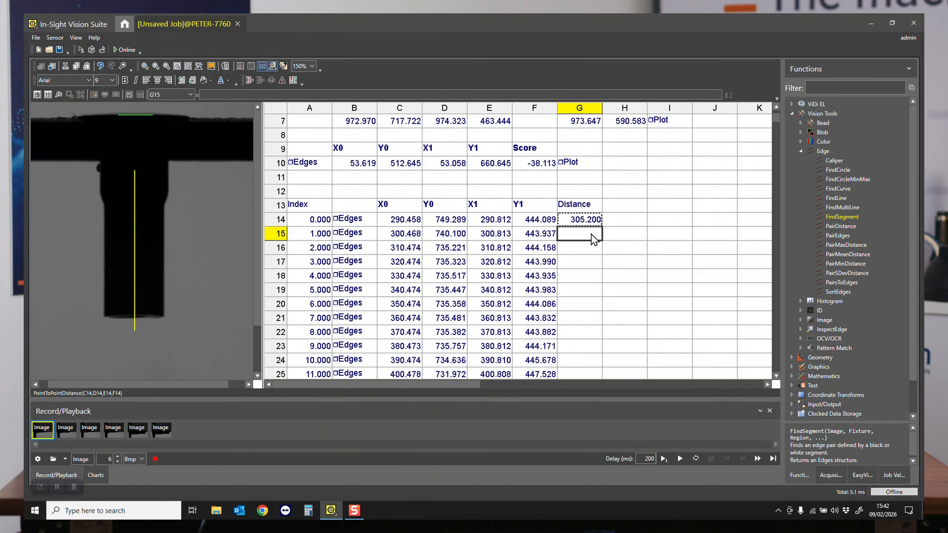
drag(591, 234, 597, 273)
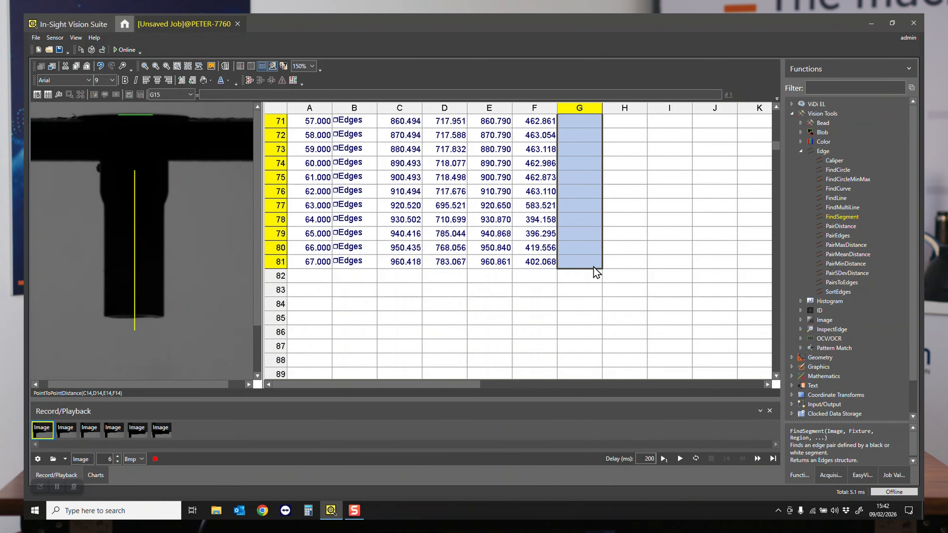
key(ctrl+v)
- Review the Distance column and examine how the stem width changes along the scan lines
scroll(618, 280, up, 2)
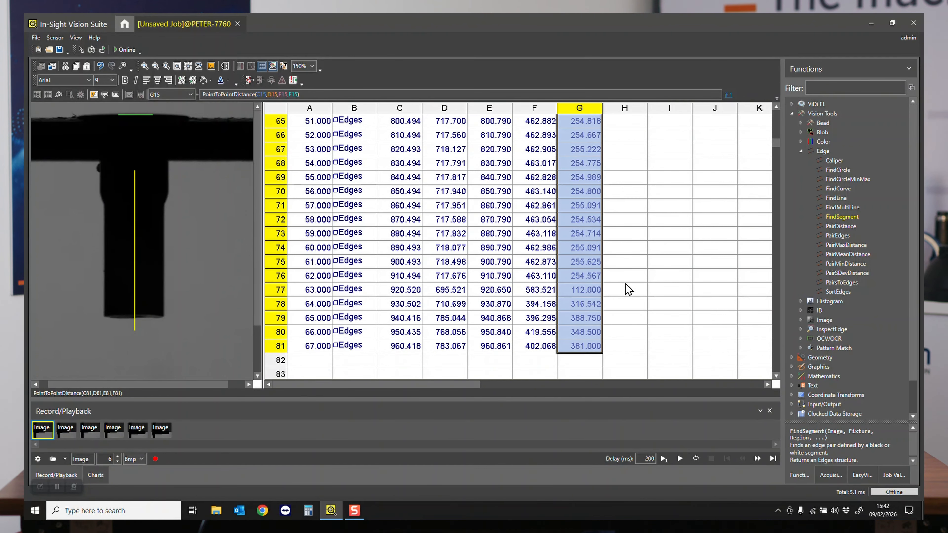
scroll(625, 284, up, 2)
scroll(629, 290, up, 2)
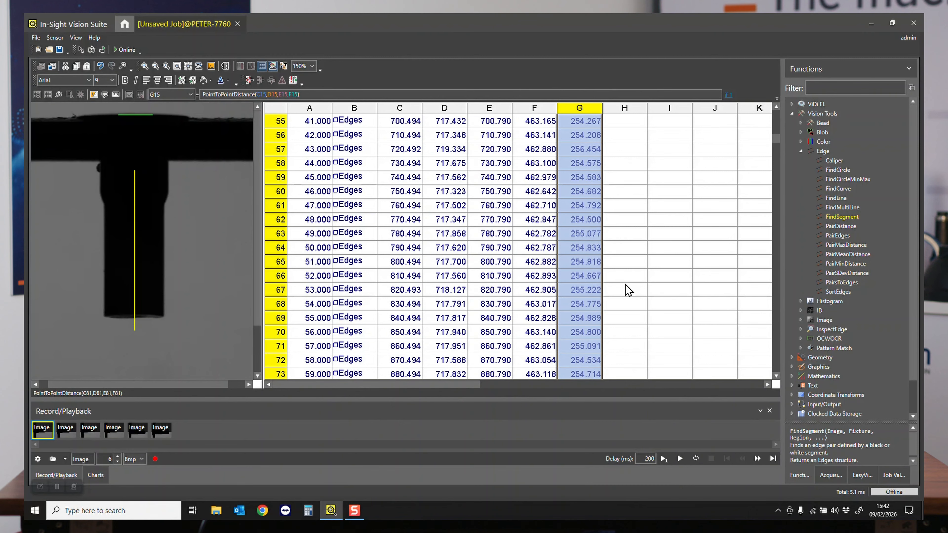
scroll(626, 285, up, 20)
scroll(625, 284, up, 2)
click(635, 248)
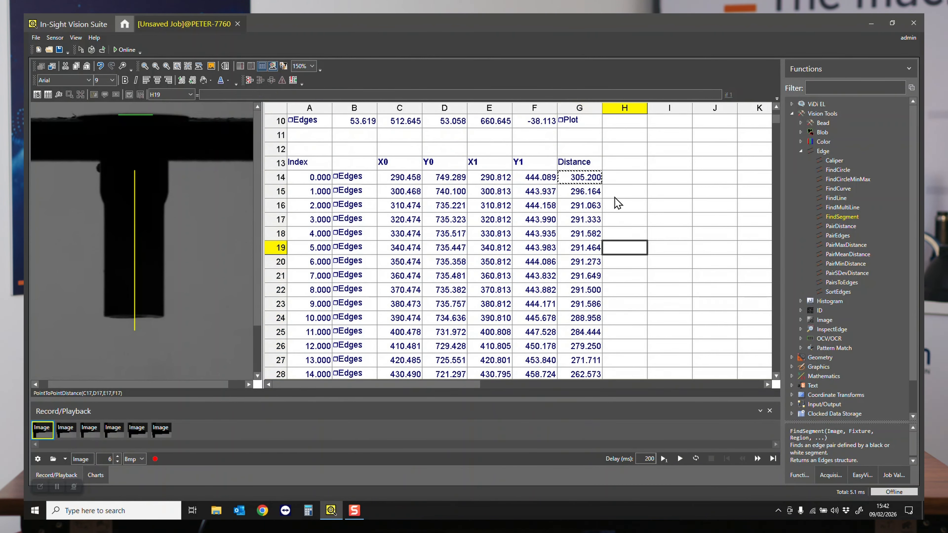
scroll(589, 246, down, 1)
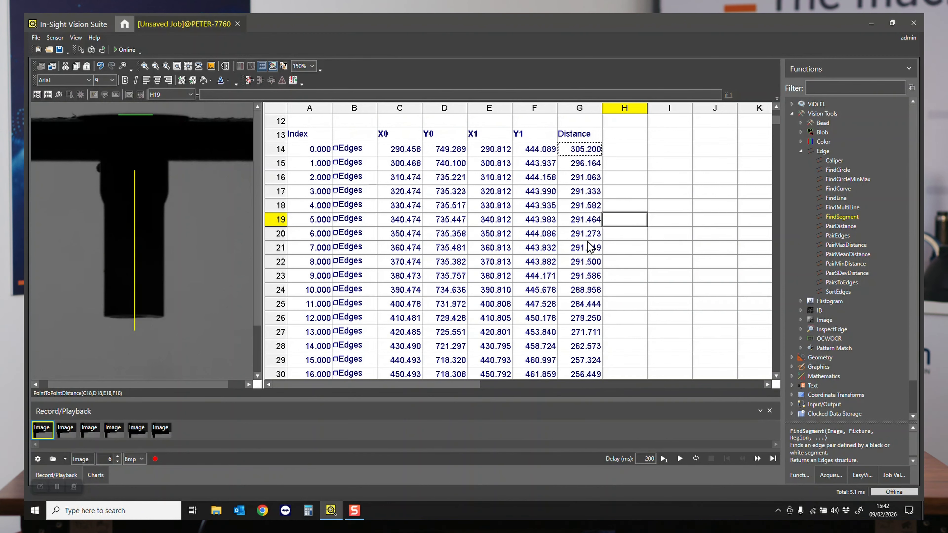
scroll(589, 246, down, 1)
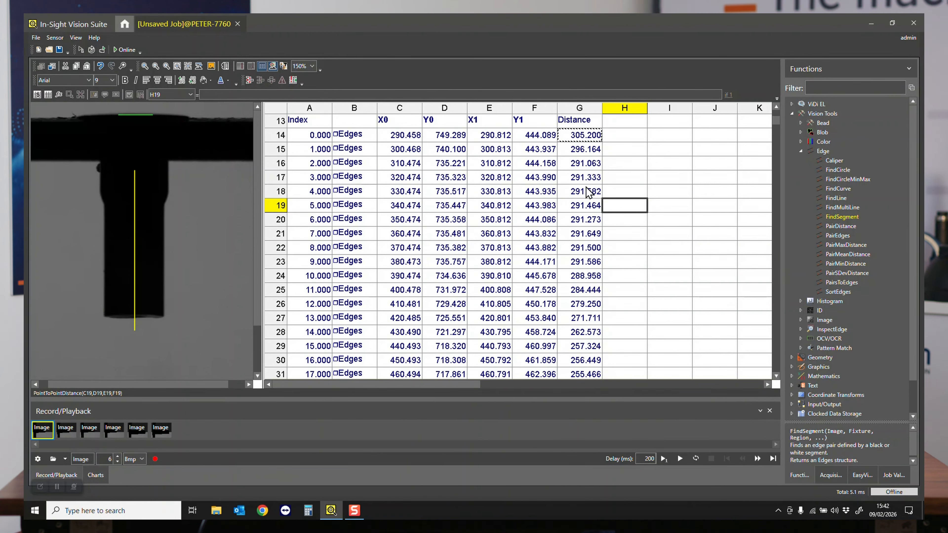
scroll(588, 276, down, 1)
scroll(588, 225, down, 3)
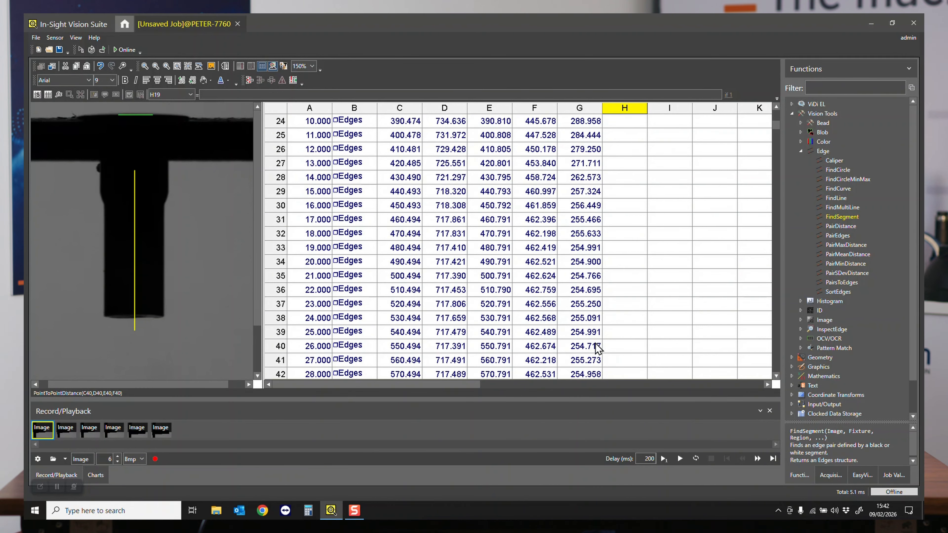
- Step through FindSegment cells from B39 up to B27 and compare their scan lines with the stem's outline on the image
click(353, 334)
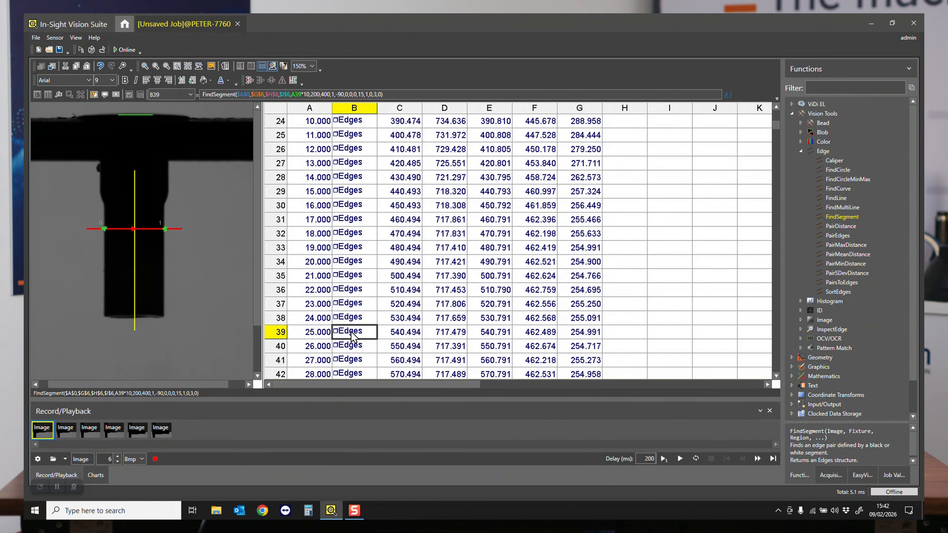
click(352, 307)
click(354, 279)
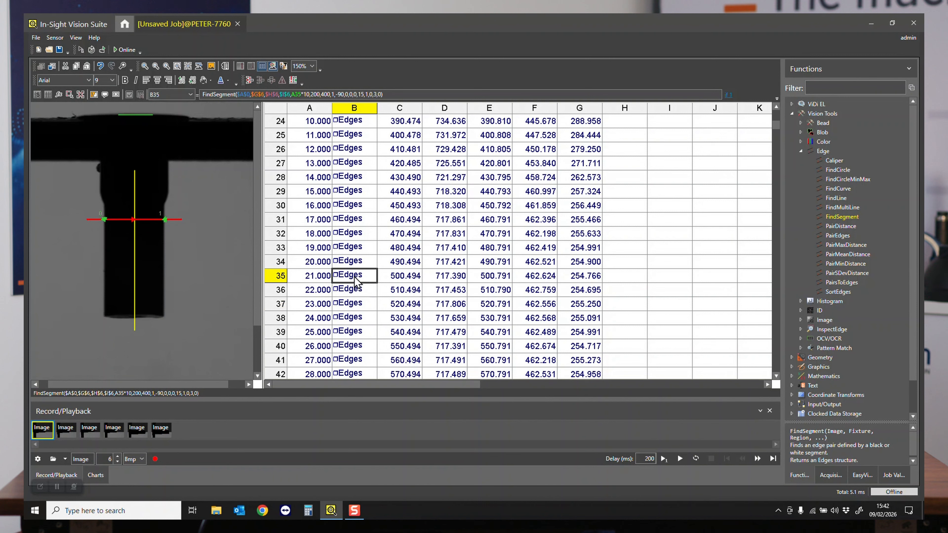
click(357, 248)
click(357, 234)
click(359, 206)
click(357, 191)
click(358, 178)
click(357, 164)
- Examine the distances in the final rows and check the position of the B81 scan line on the image
scroll(472, 336, down, 20)
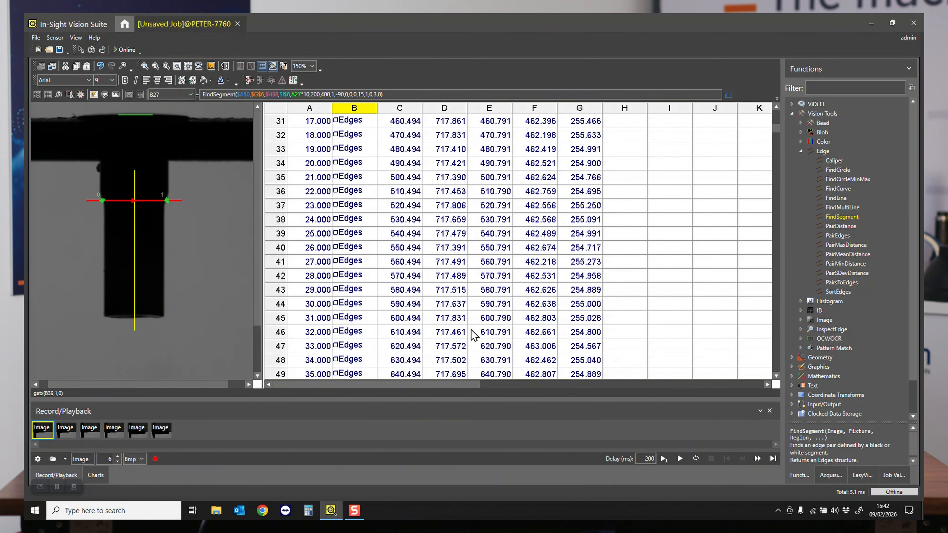
scroll(472, 336, up, 6)
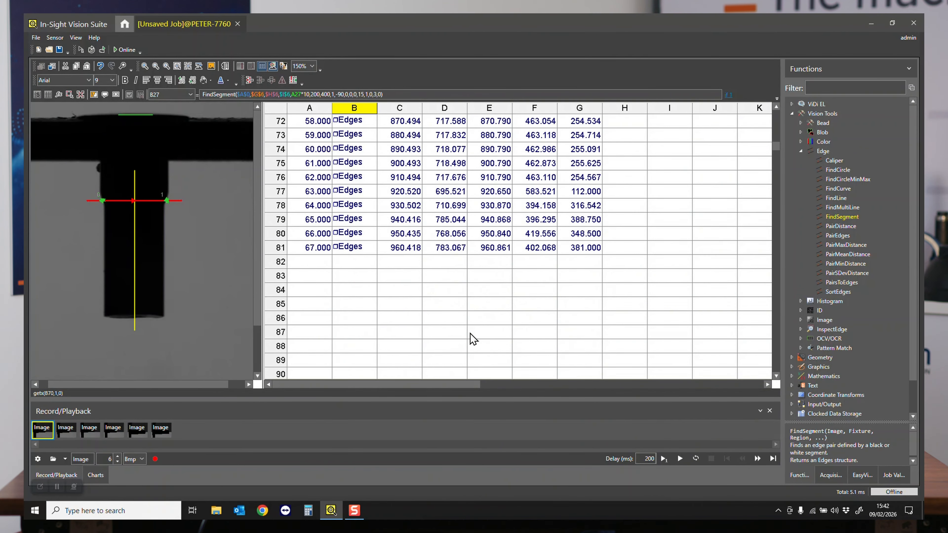
click(361, 307)
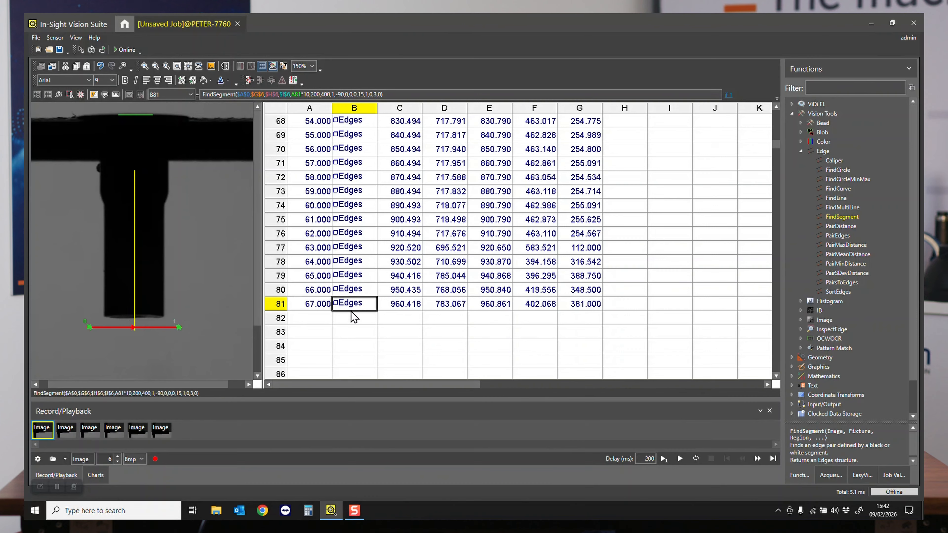
scroll(352, 312, up, 17)
scroll(351, 304, down, 2)
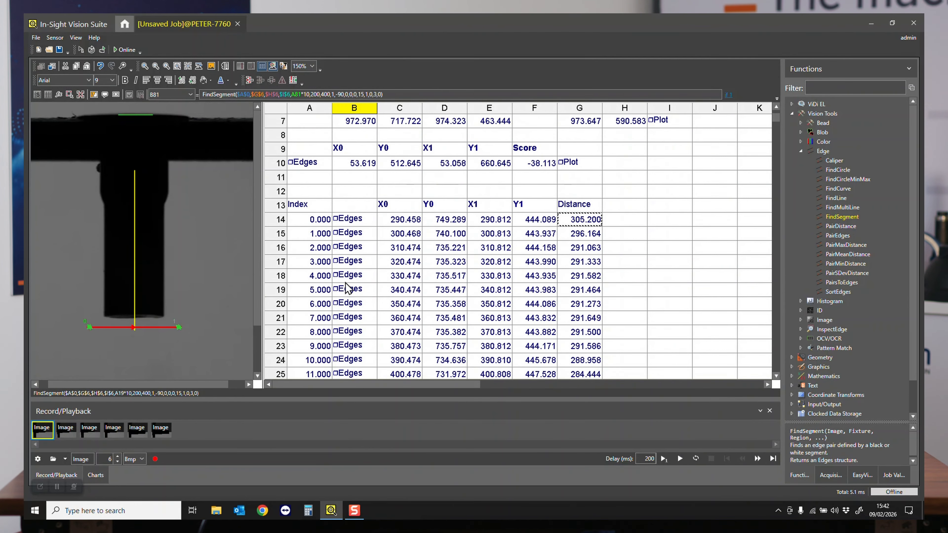
scroll(411, 317, down, 20)
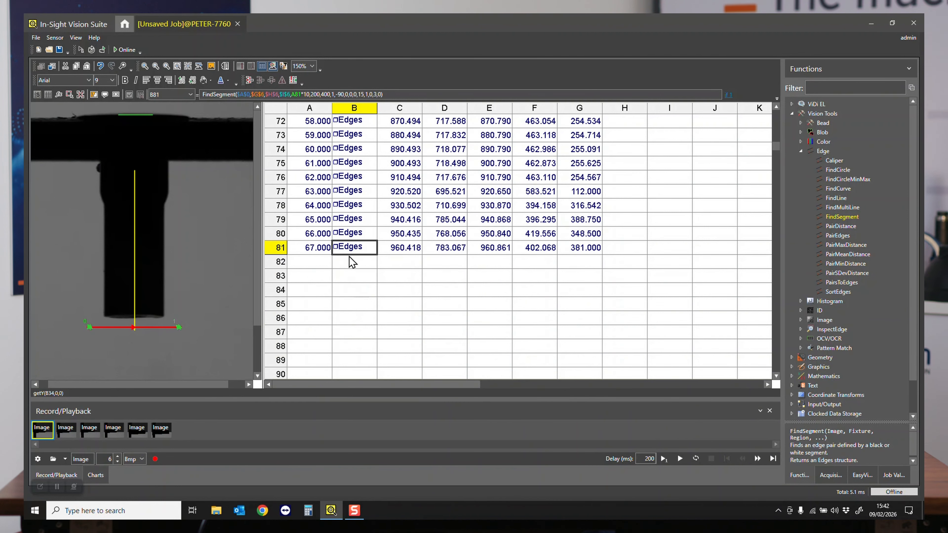
- Open the FindSegment properties of B81, move the property sheet clear of the image and display the edge score chart
double_click(353, 248)
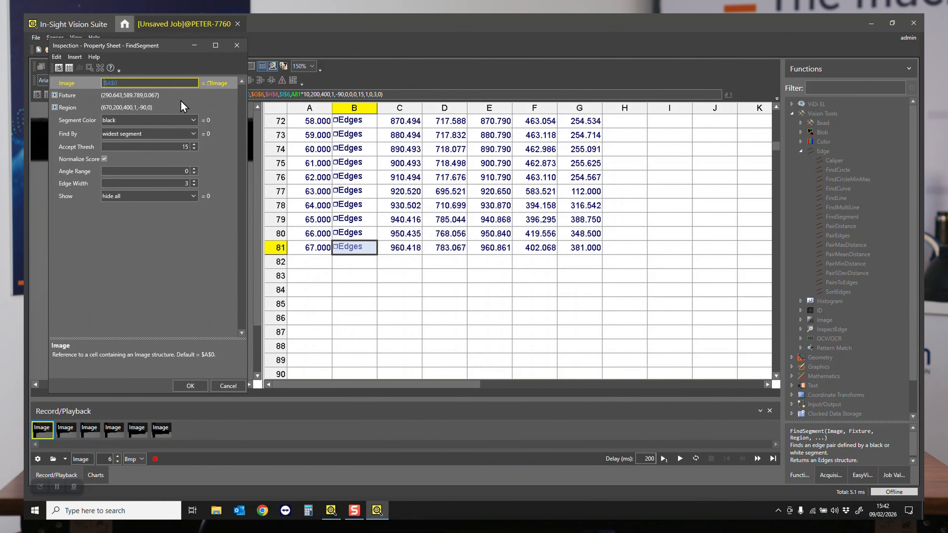
drag(137, 45, 613, 77)
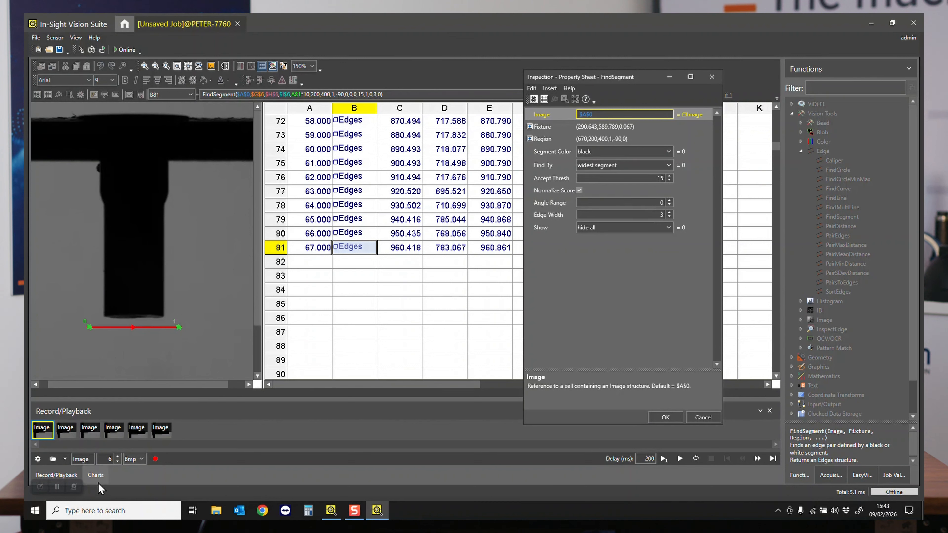
click(97, 475)
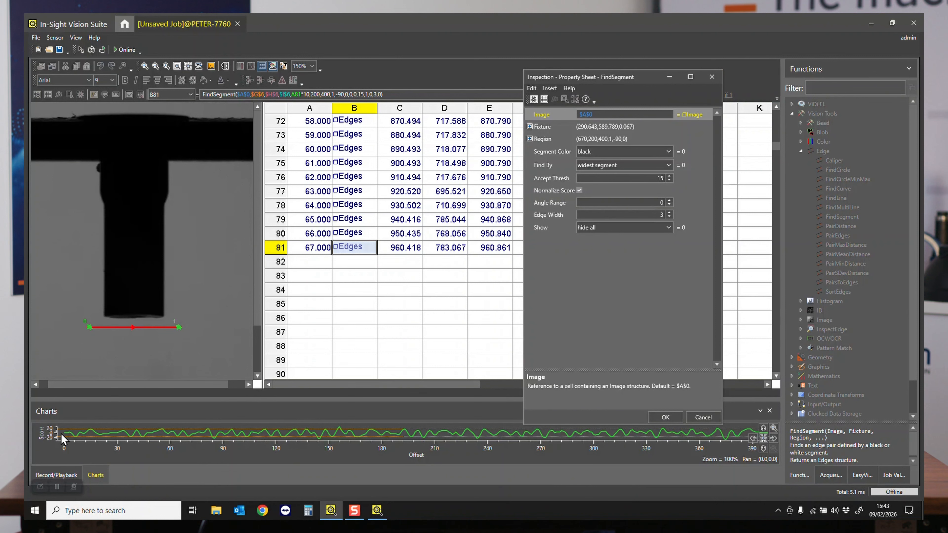
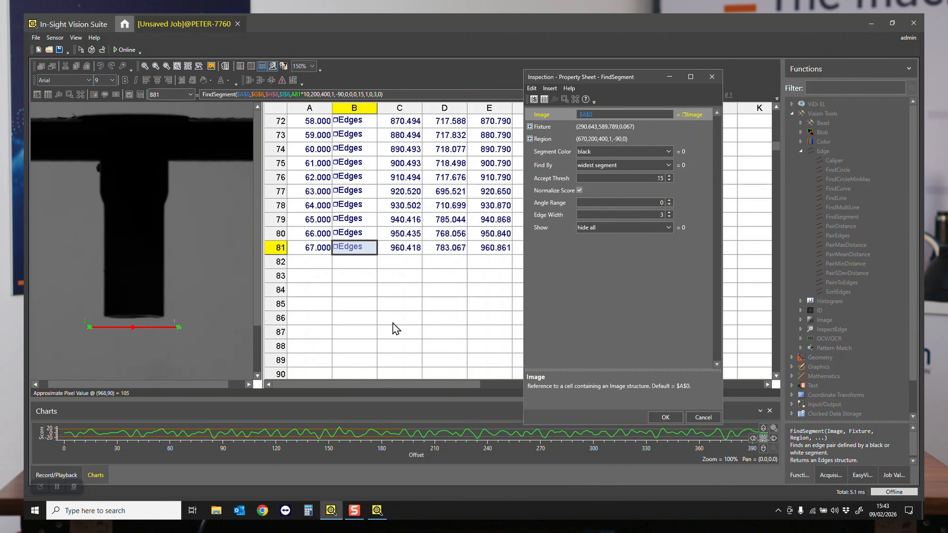
- Turn off score normalization for the B81 FindSegment and copy it over the FindSegment cells B14 to B80
click(579, 190)
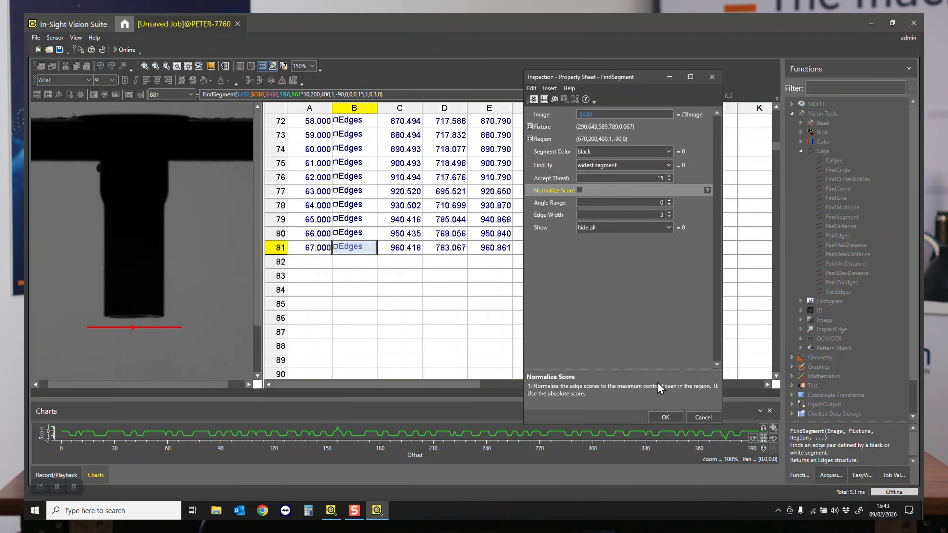
click(665, 417)
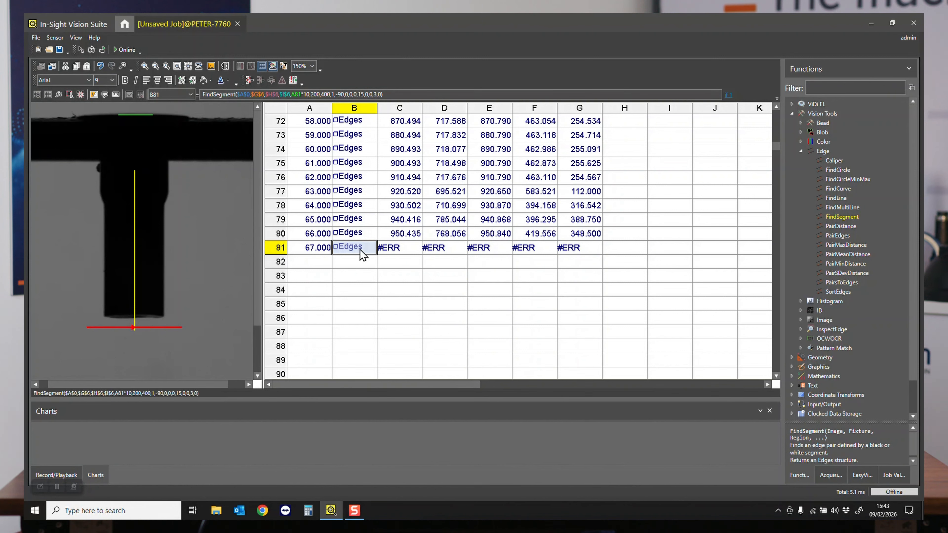
drag(362, 256, 361, 232)
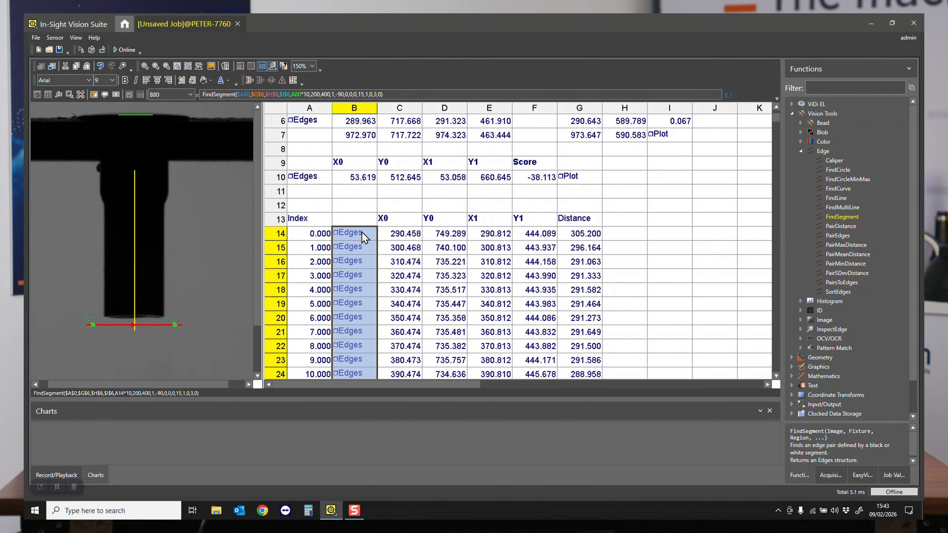
key(ctrl+v)
- Set the accept threshold of the B15 FindSegment to 8 and copy it over all FindSegment cells from B14 to B81
click(359, 234)
click(355, 245)
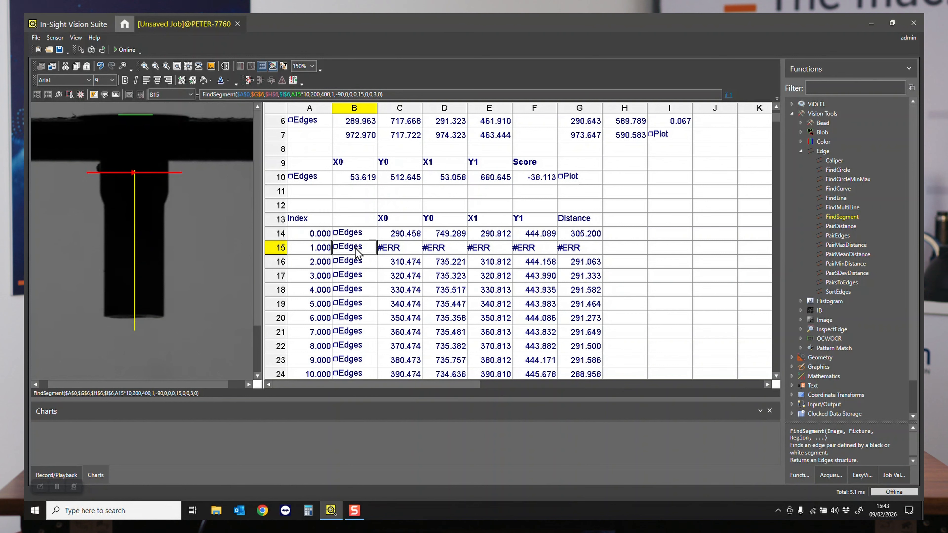
double_click(354, 248)
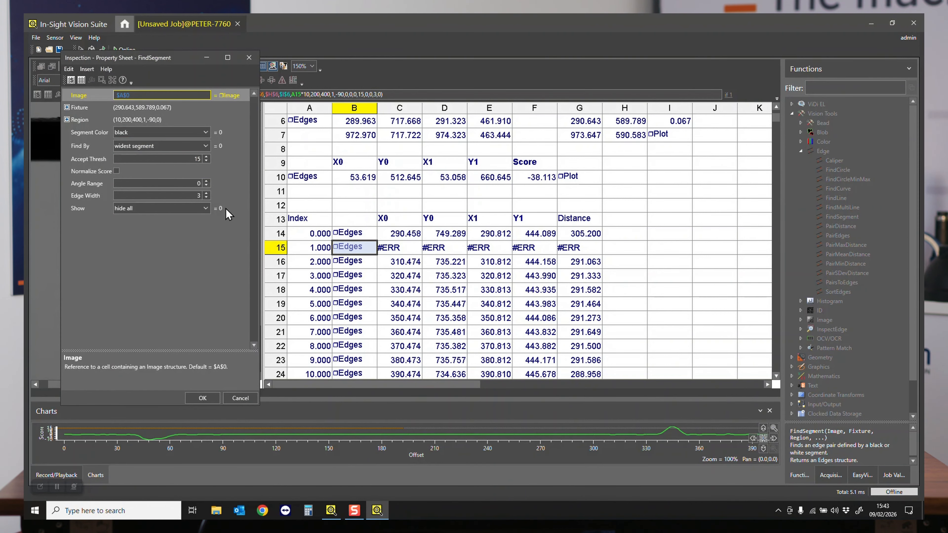
click(206, 161)
click(206, 161)
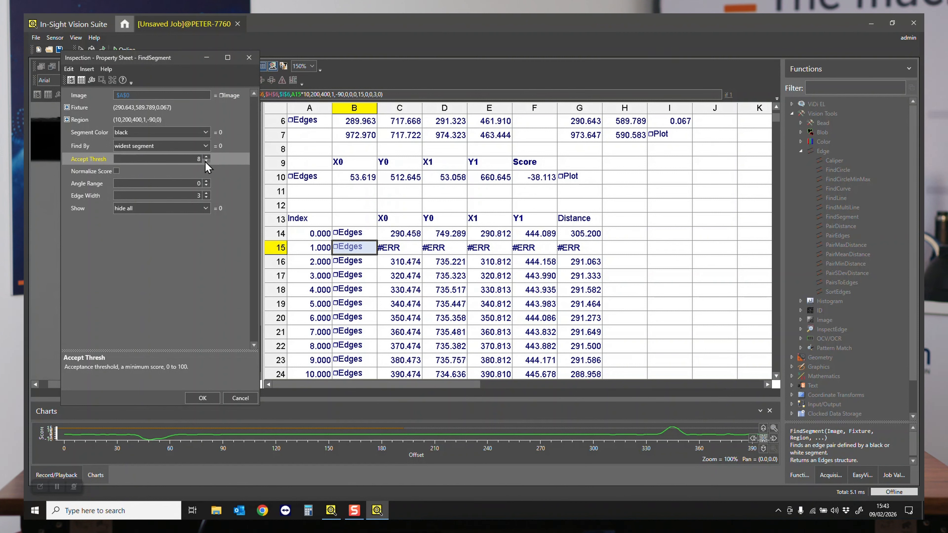
click(202, 398)
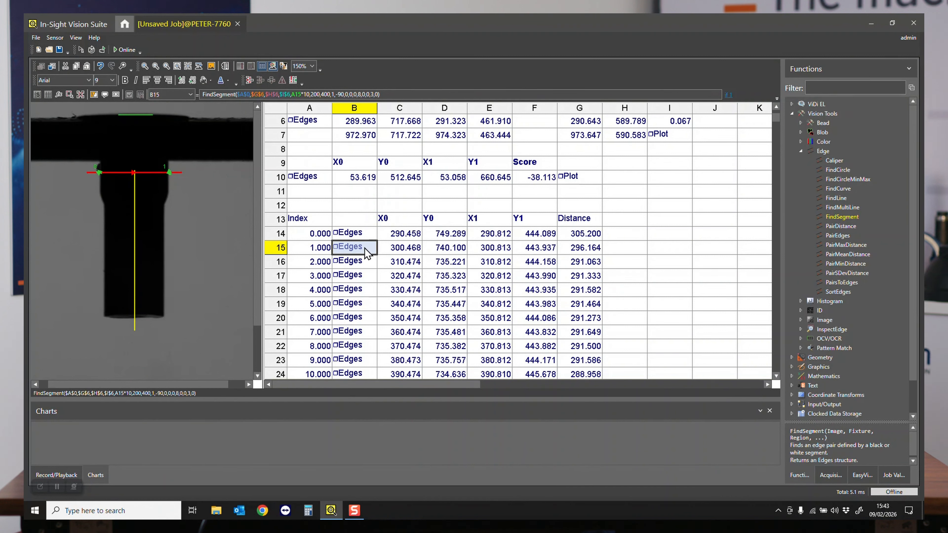
key(ctrl+c)
drag(360, 235, 358, 292)
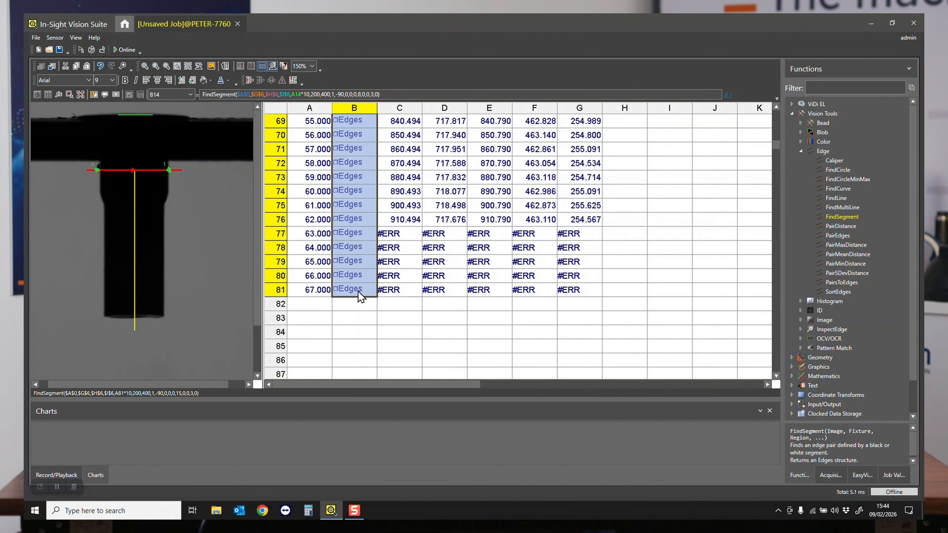
- Check the scan lines of the FindSegment cells B74, B14 to B18 and B77 against the stem on the image
click(398, 208)
click(363, 191)
scroll(368, 220, up, 20)
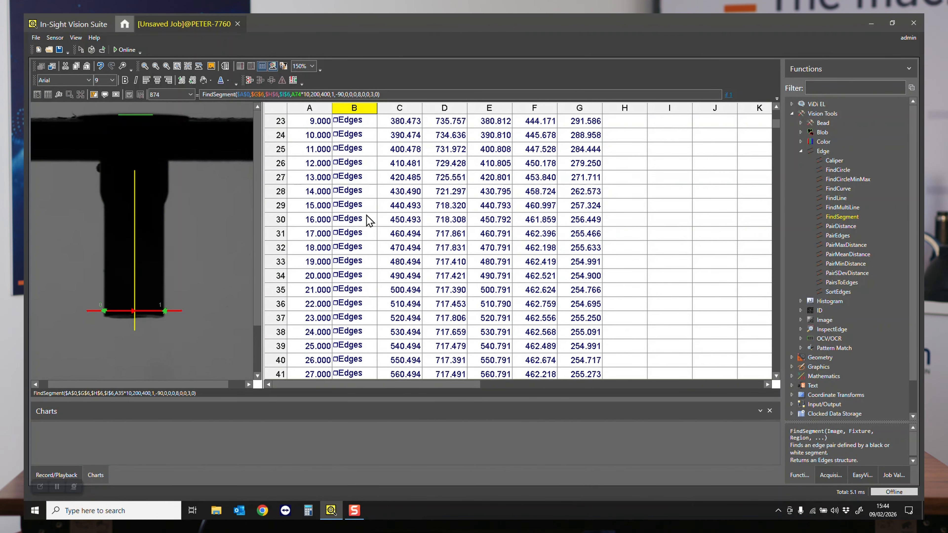
scroll(367, 215, down, 1)
click(362, 273)
click(361, 264)
click(357, 280)
click(358, 295)
click(361, 305)
click(361, 318)
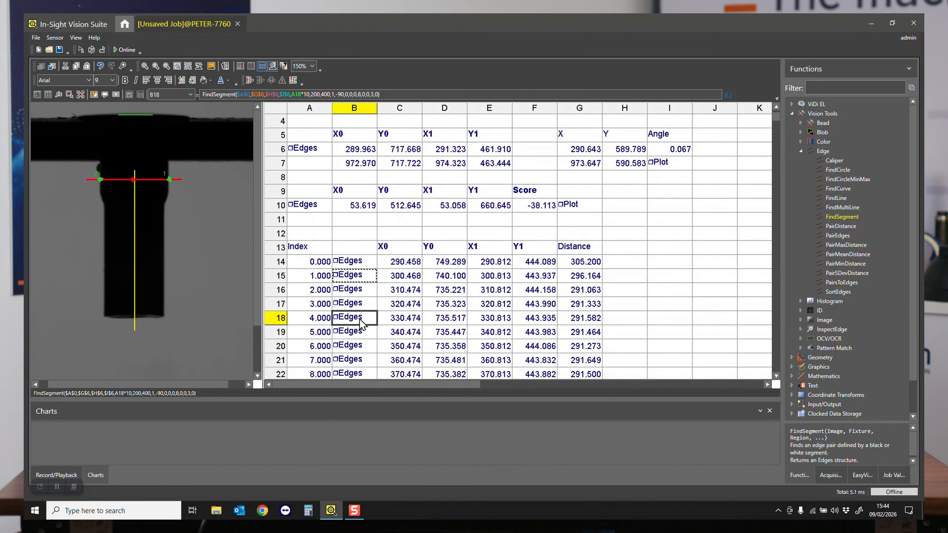
scroll(369, 306, down, 11)
scroll(371, 297, down, 10)
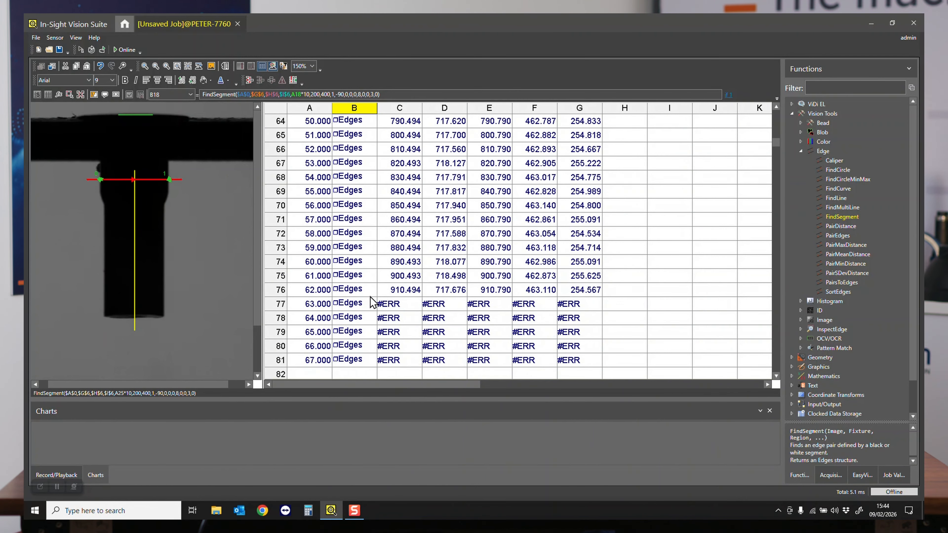
click(357, 264)
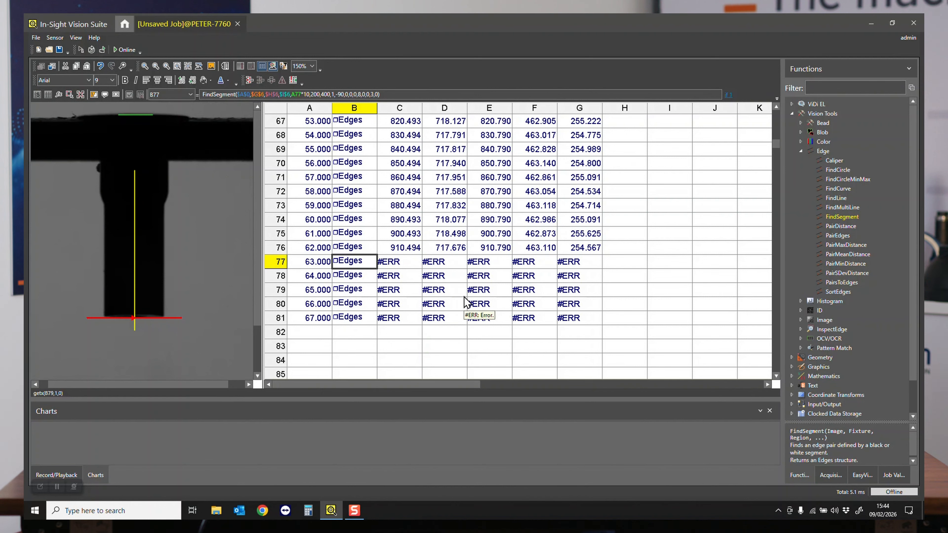
- Review the Distance column from row 14 down to row 81, including the lines beyond the stem's end
scroll(461, 306, up, 20)
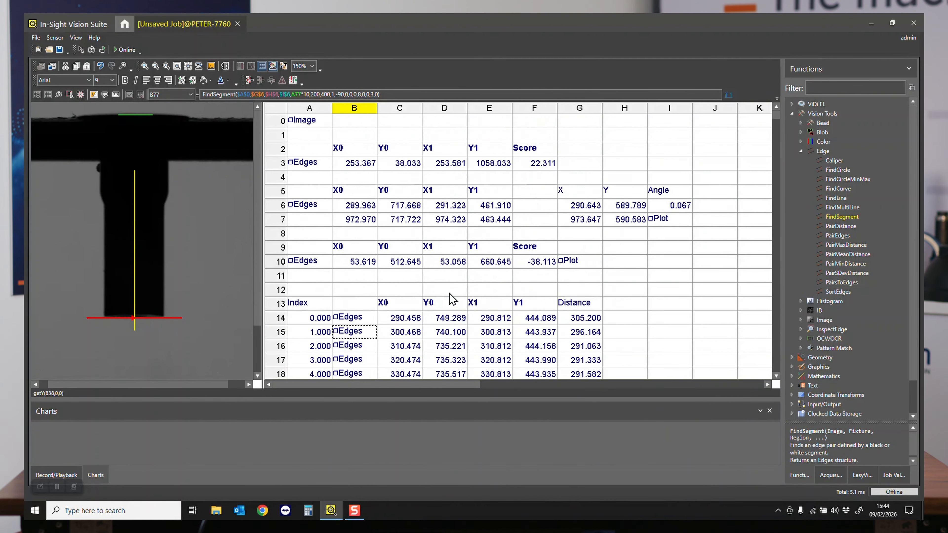
scroll(452, 298, down, 1)
click(356, 220)
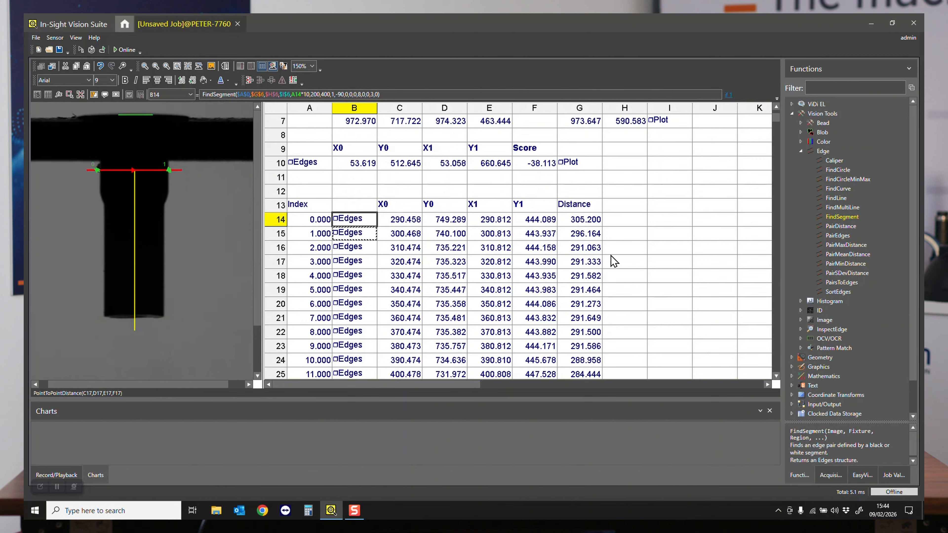
scroll(586, 258, down, 3)
scroll(585, 257, down, 9)
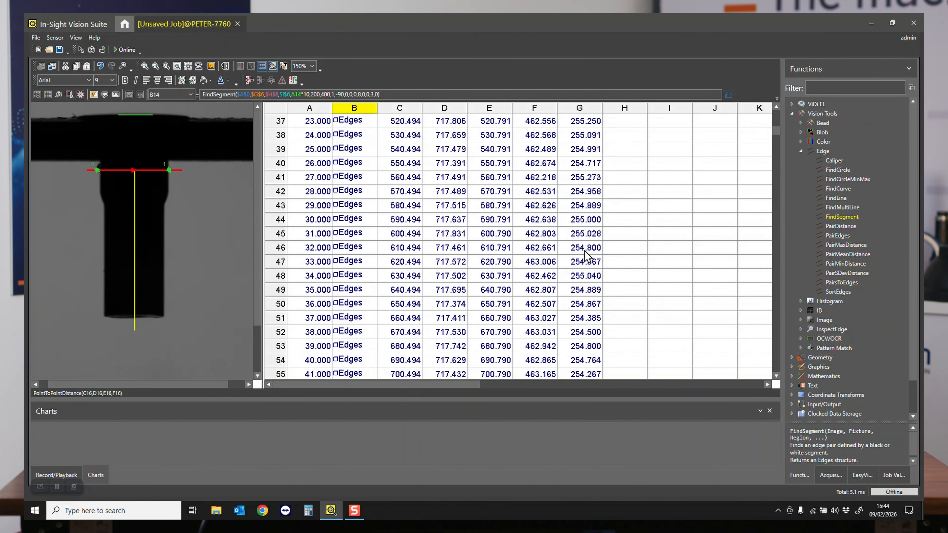
scroll(584, 255, down, 8)
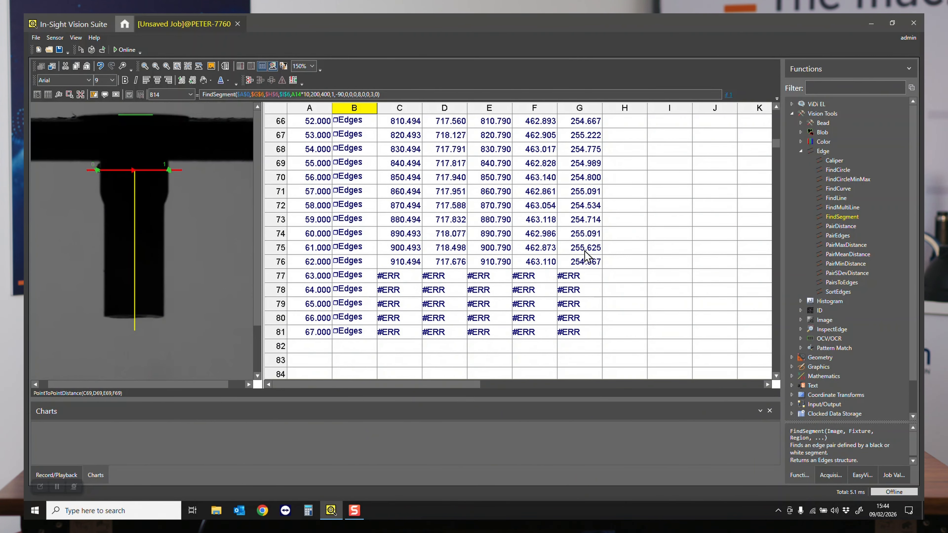
scroll(608, 323, up, 8)
scroll(612, 320, down, 9)
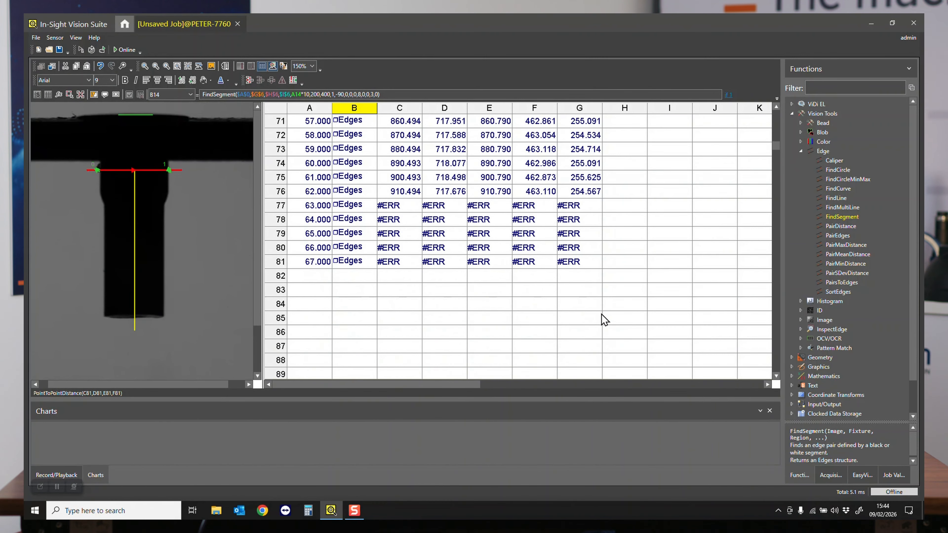
- Enter the label Average in cell F83, below the scan line results
click(546, 293)
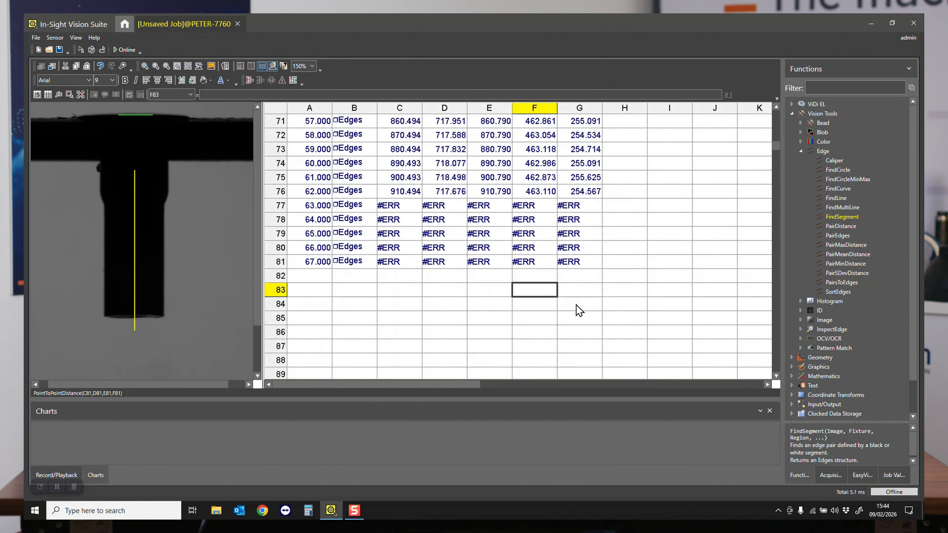
key(F2)
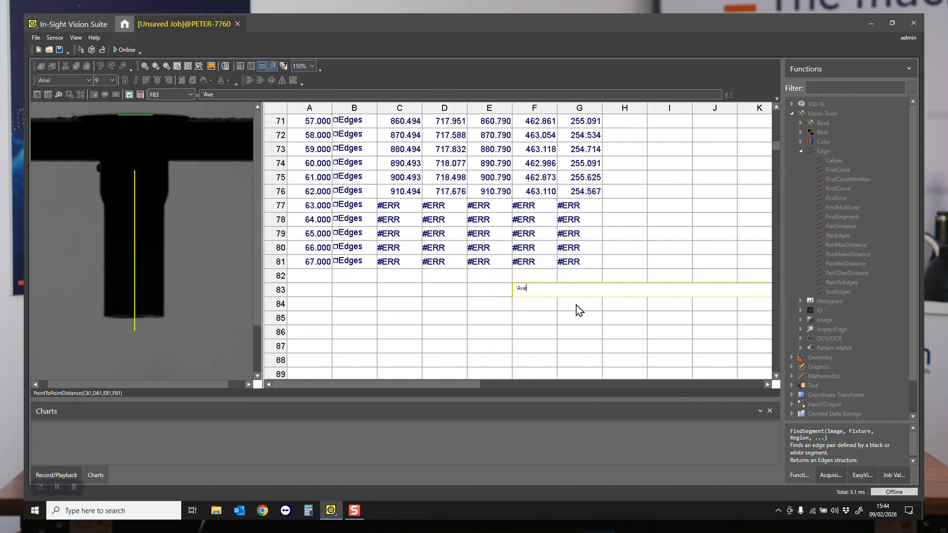
key(Return)
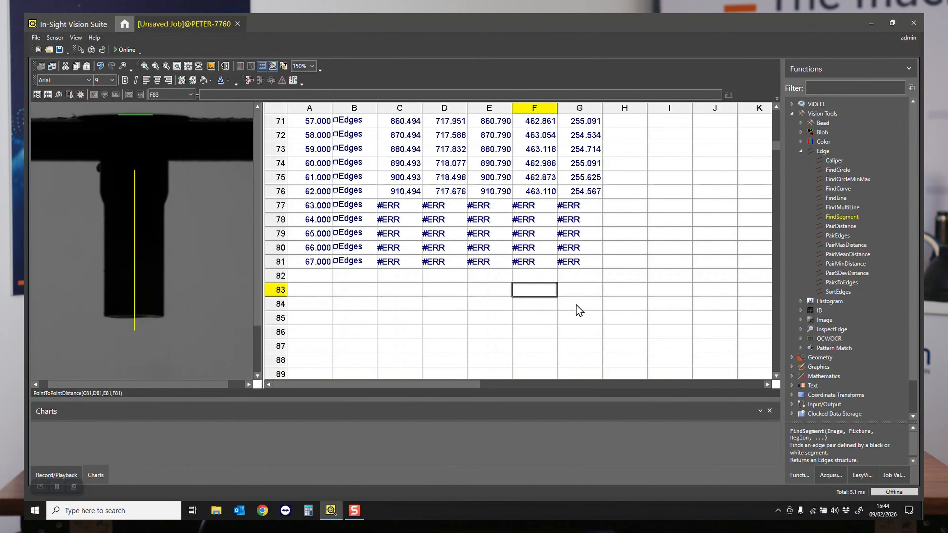
- Calculate the error-free mean of all distances in G83 with mean(errfree(G14:G81))
key(Right)
text(mean()
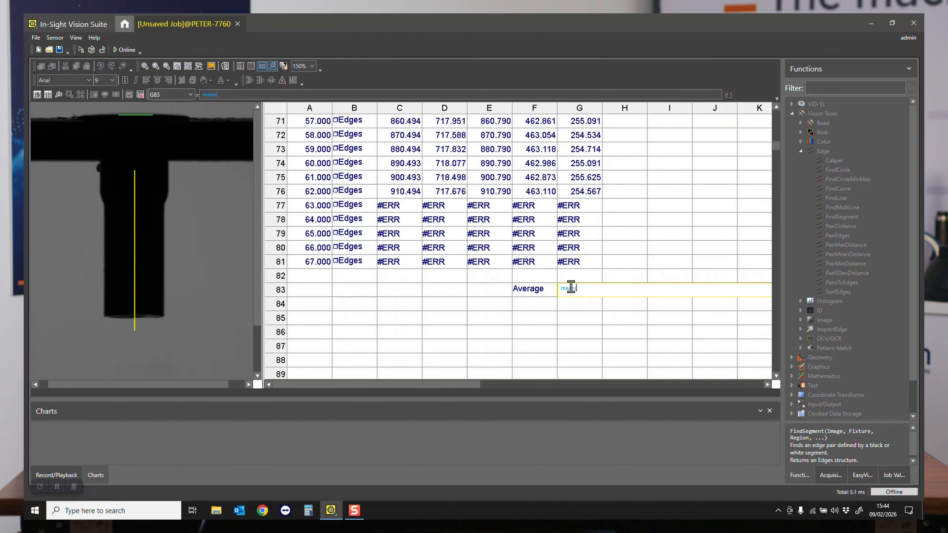
text(errfree)
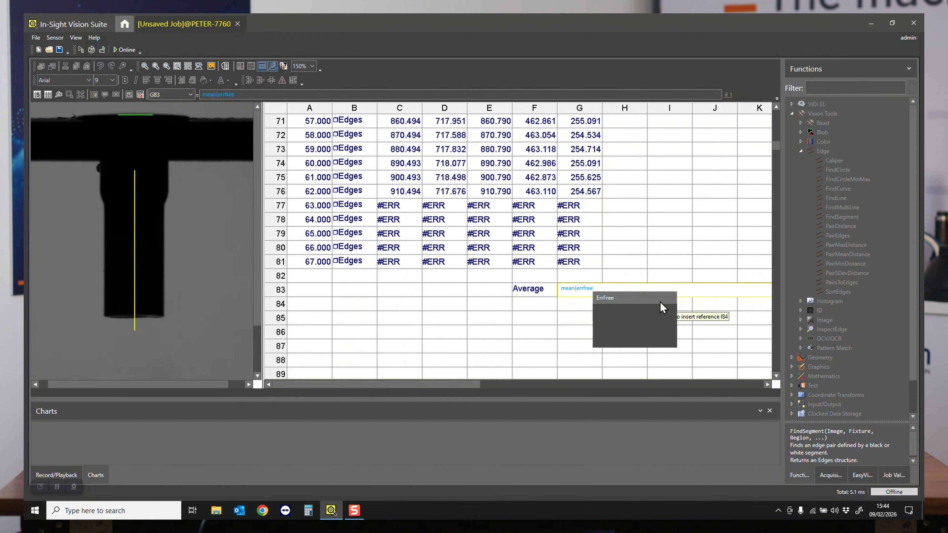
text(()
drag(597, 266, 604, 307)
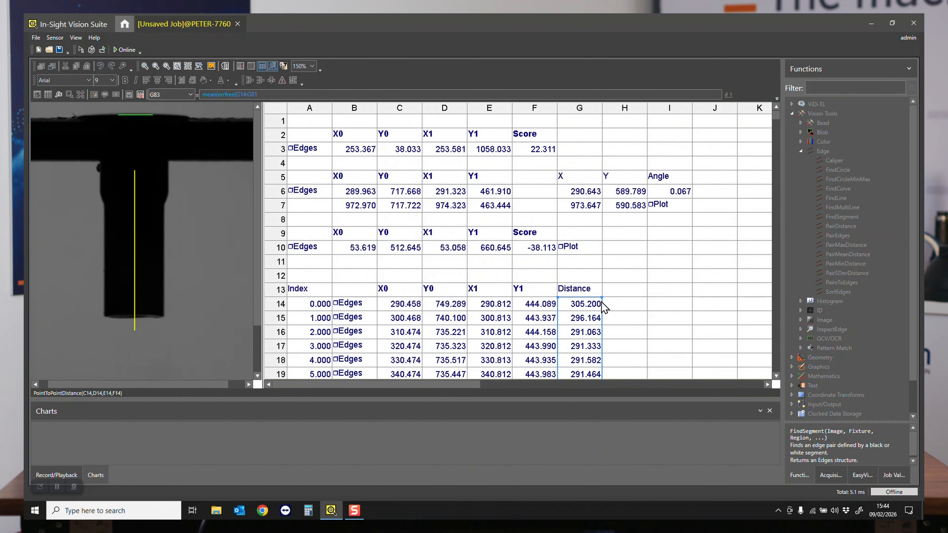
key(Return)
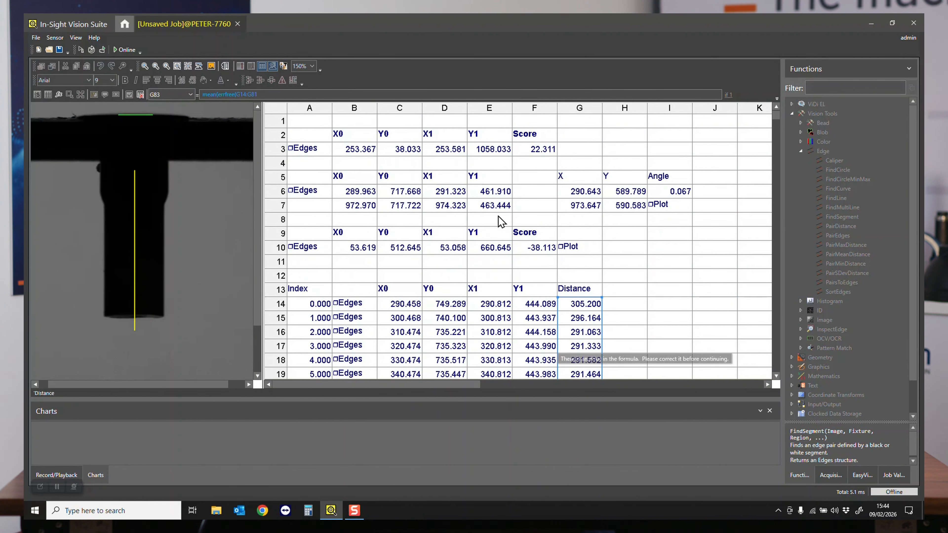
click(343, 95)
text()))
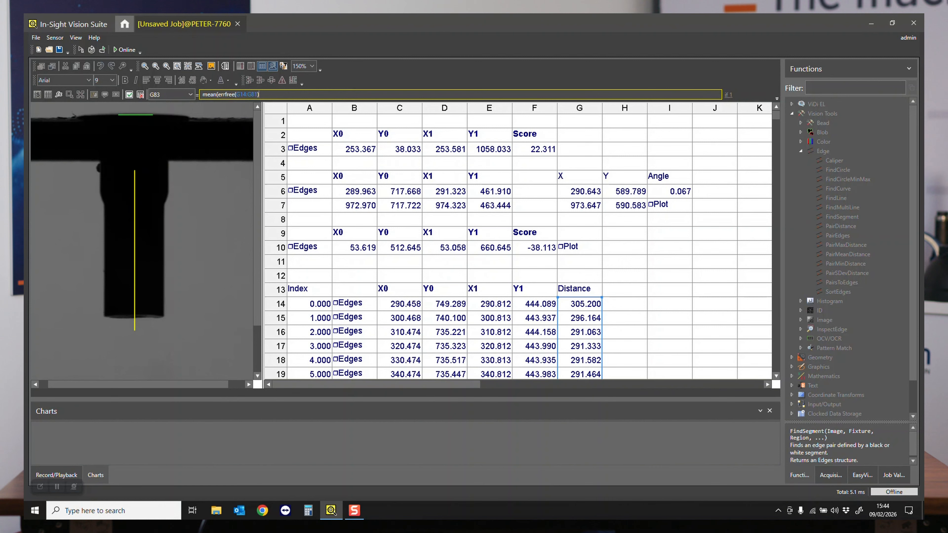
key(Return)
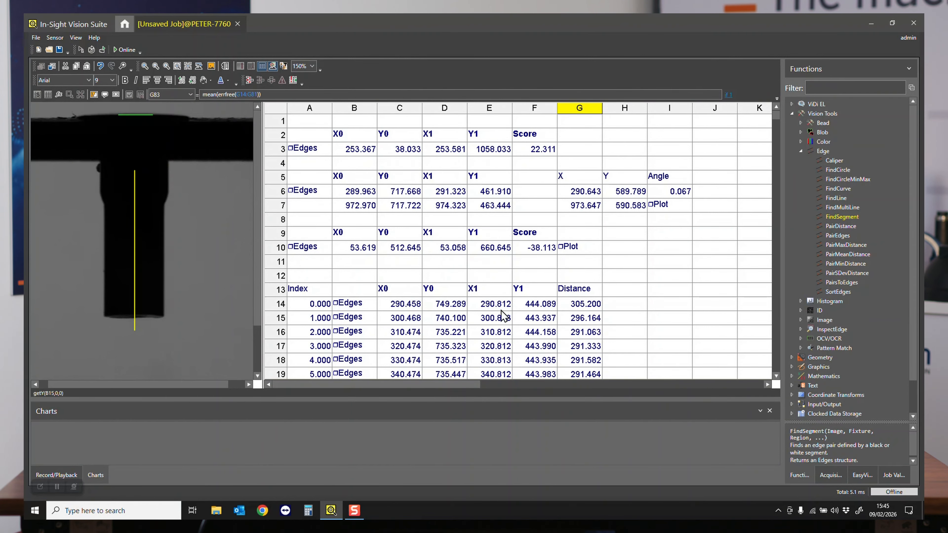
scroll(581, 271, down, 20)
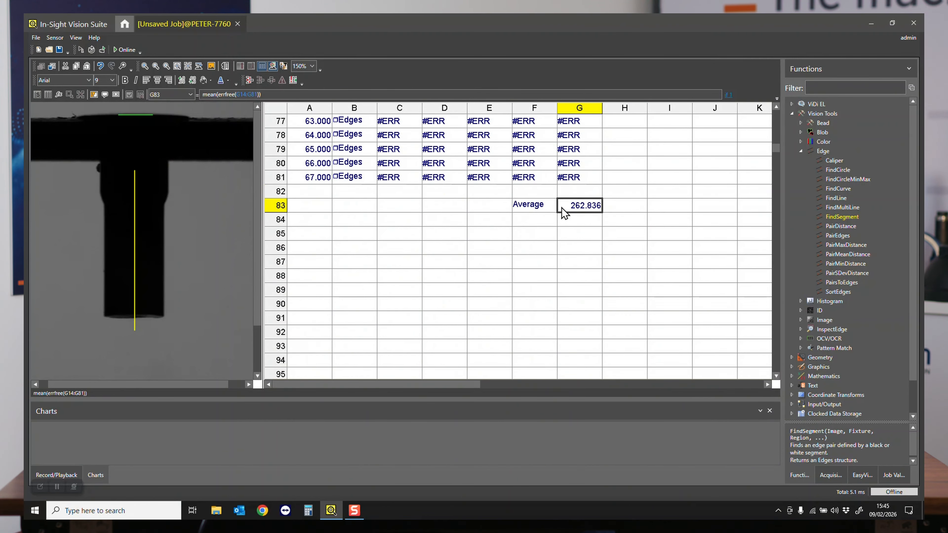
- Add the column heading Shank in H13, beside the Distance heading
scroll(614, 244, up, 13)
scroll(614, 245, up, 10)
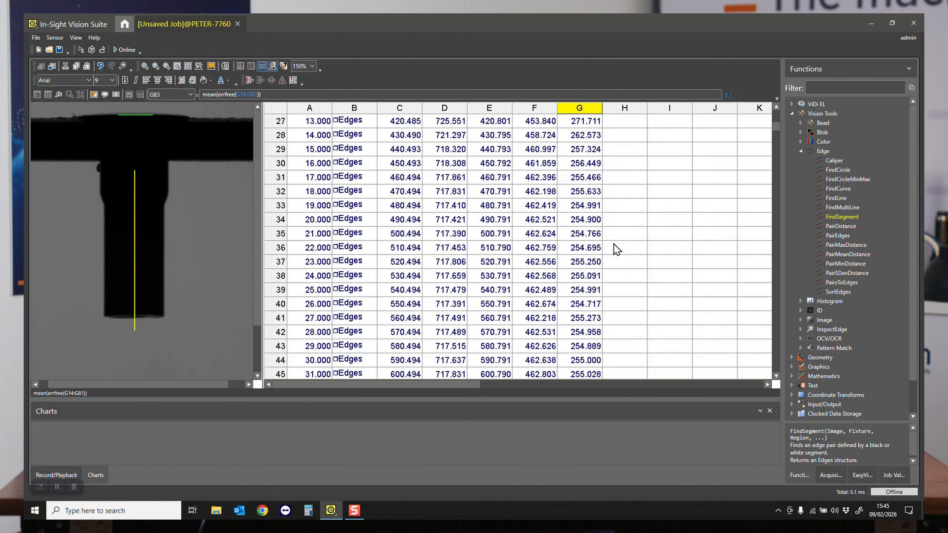
click(630, 197)
text('Shank)
key(Escape)
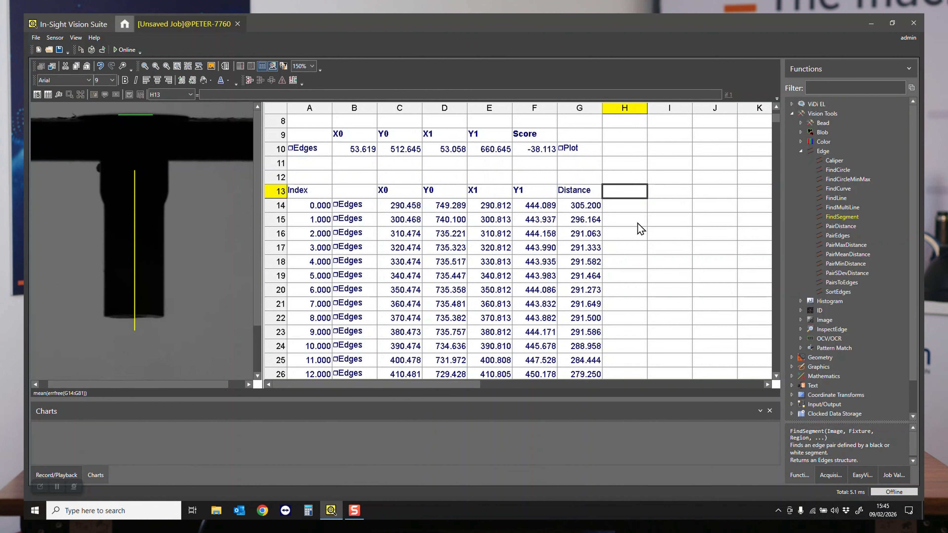
- Enter the formula G14>$G$83 in H14 to compare the first distance with the average through an absolute reference
key(Down)
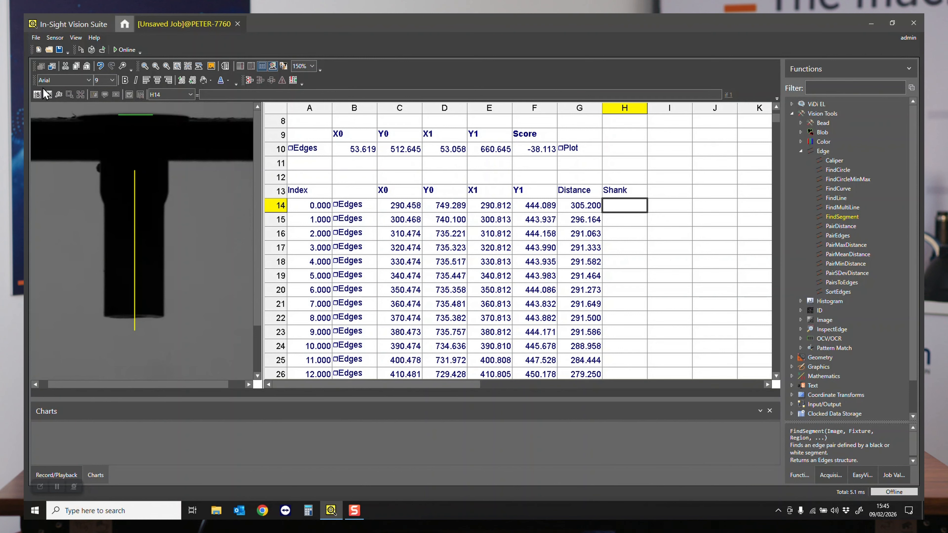
click(48, 95)
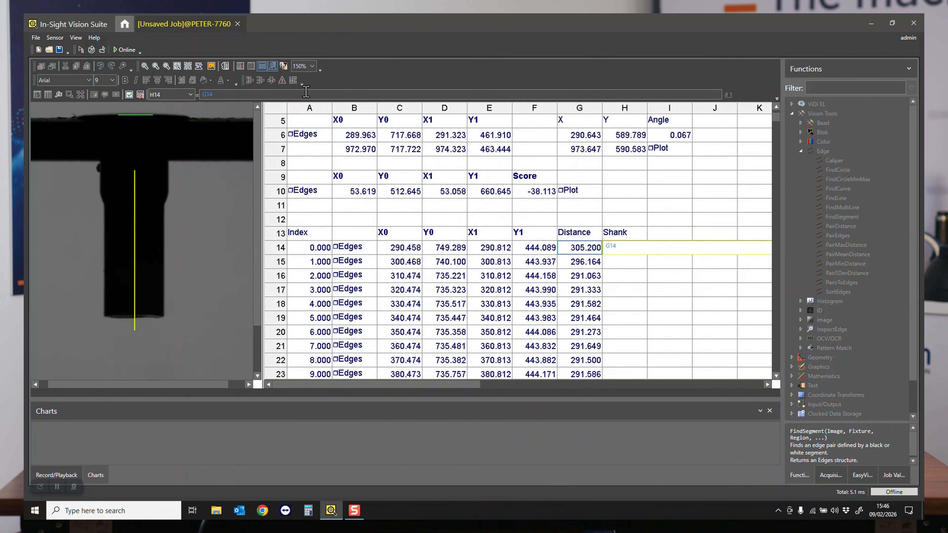
click(306, 92)
text(>)
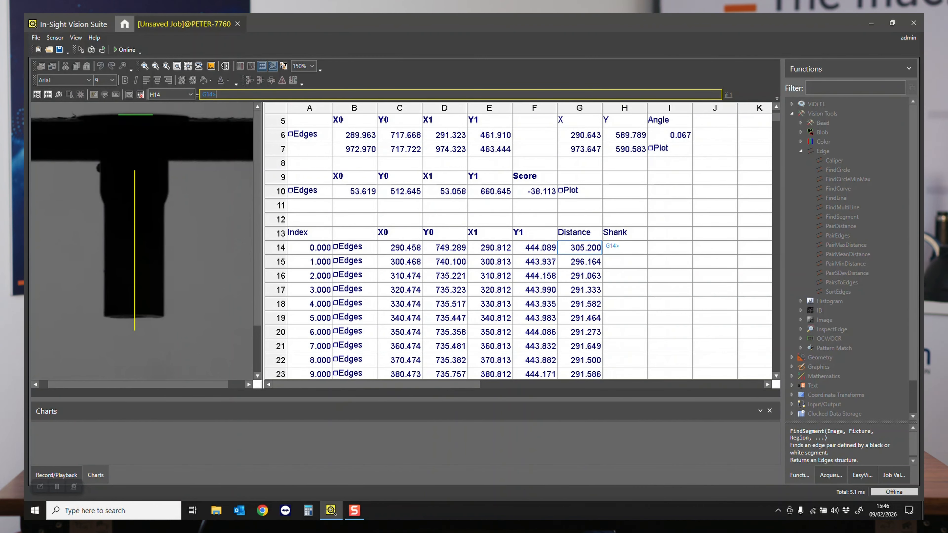
scroll(554, 229, down, 20)
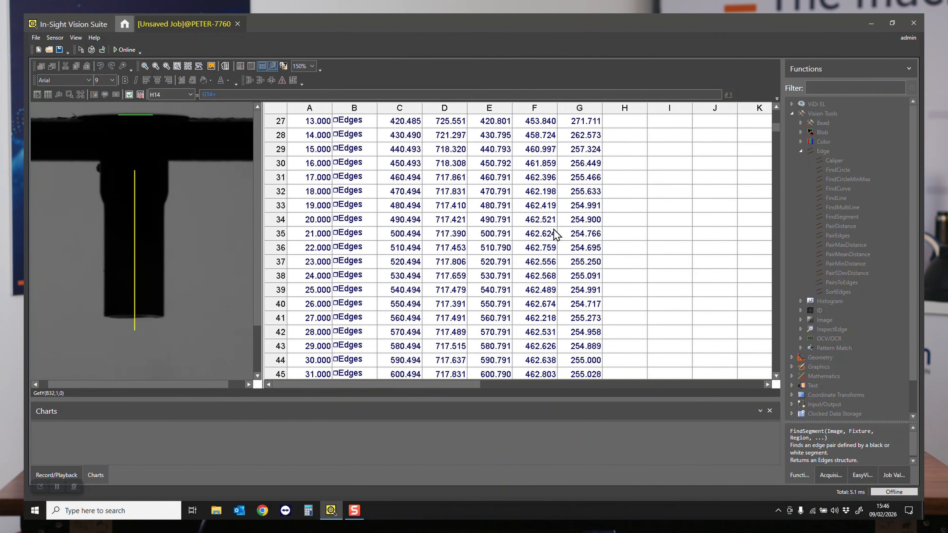
scroll(554, 230, down, 4)
click(579, 220)
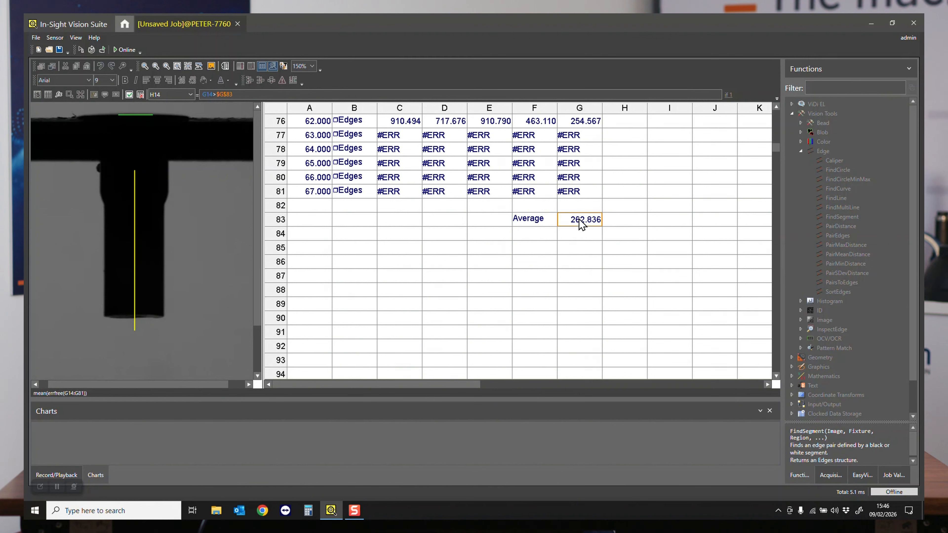
click(467, 95)
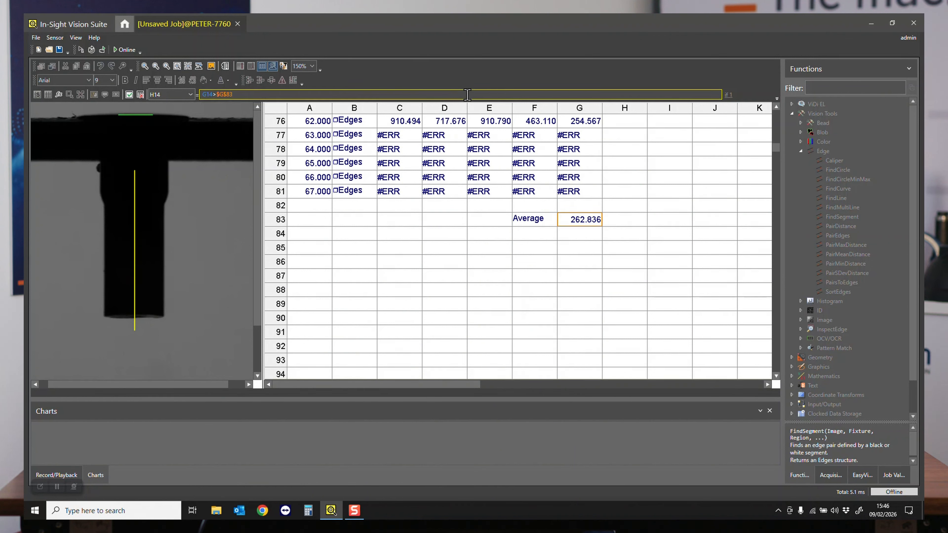
key(Escape)
scroll(572, 212, up, 14)
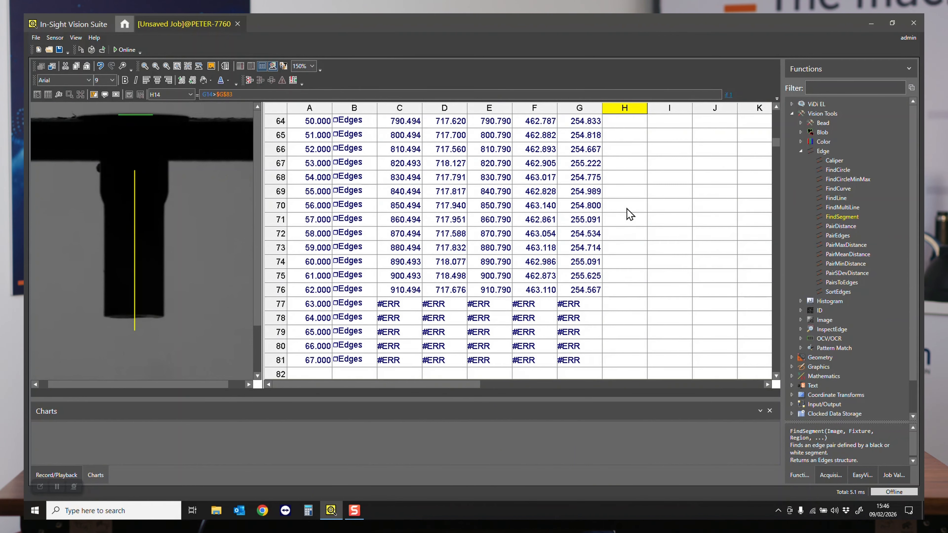
- Format the Shank result in H14 as a centred whole number without decimals
scroll(630, 215, up, 9)
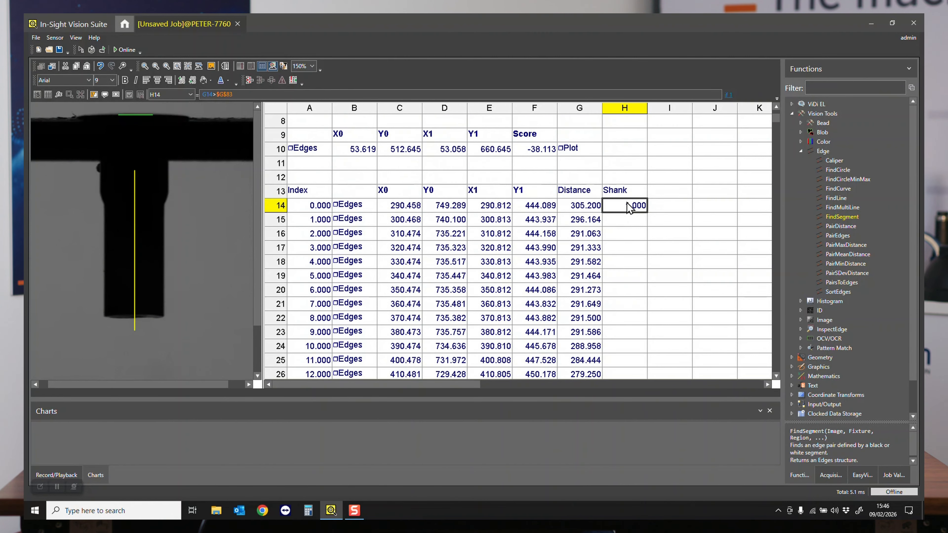
key(Right)
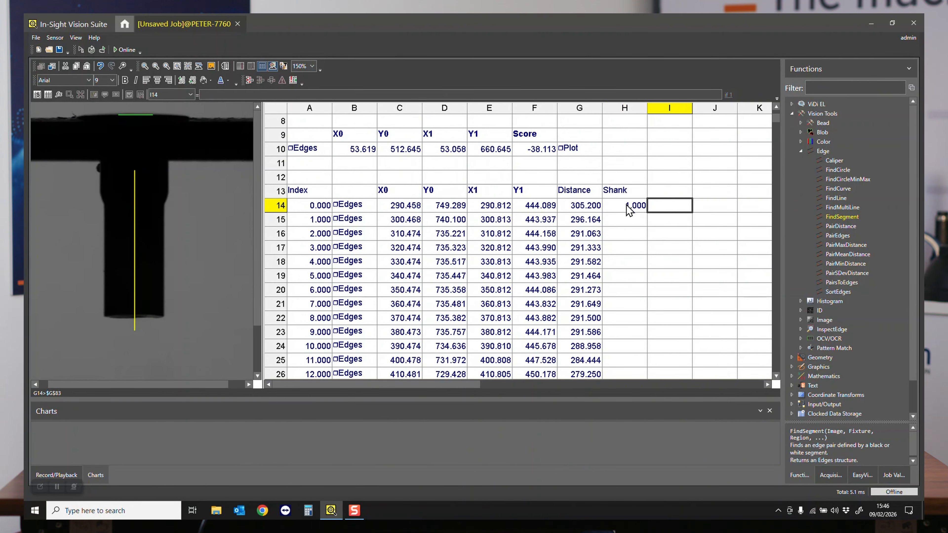
click(628, 207)
click(157, 81)
click(196, 81)
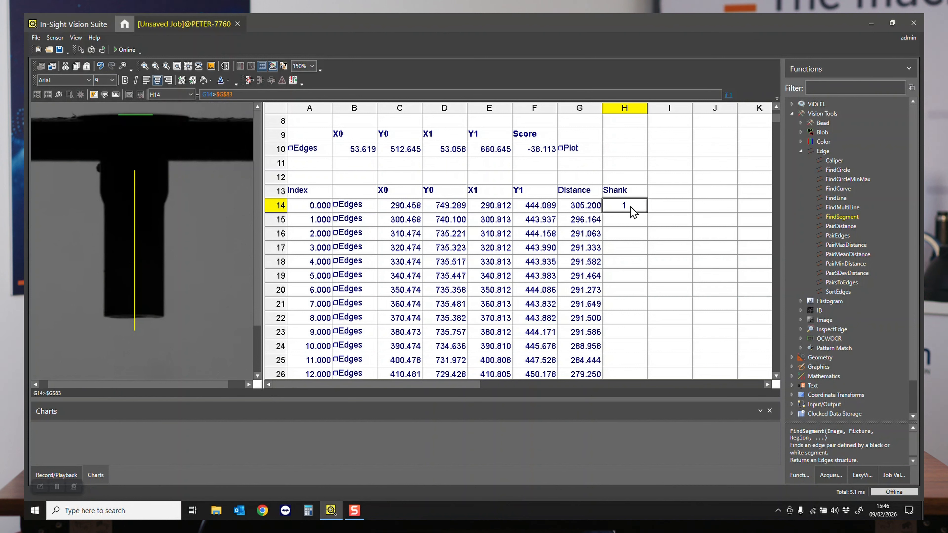
- Copy the comparison formula from H14 to H15:H81
key(ctrl+c)
drag(630, 218, 640, 320)
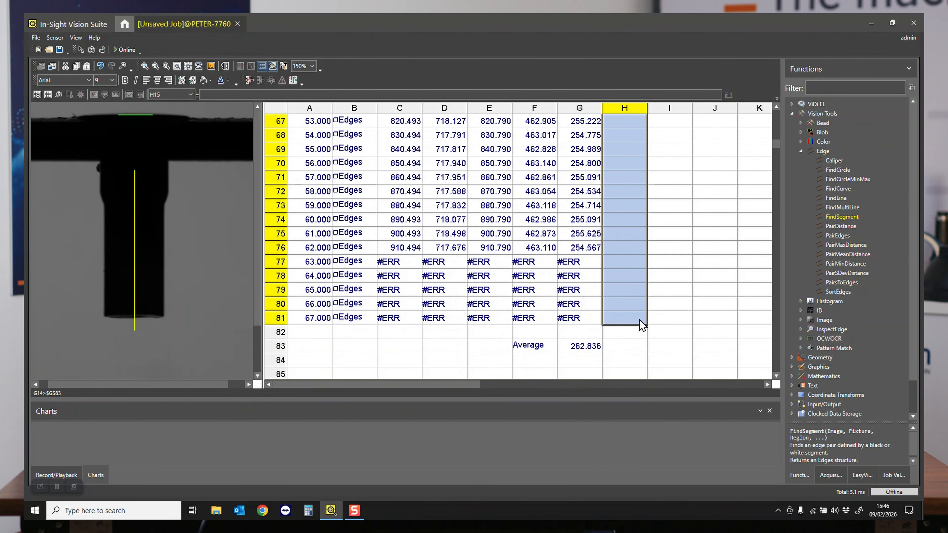
key(ctrl+v)
- Examine where the Shank values switch from 1 to 0 and compare the scan lines of B27 and B28 on the image
scroll(675, 297, up, 2)
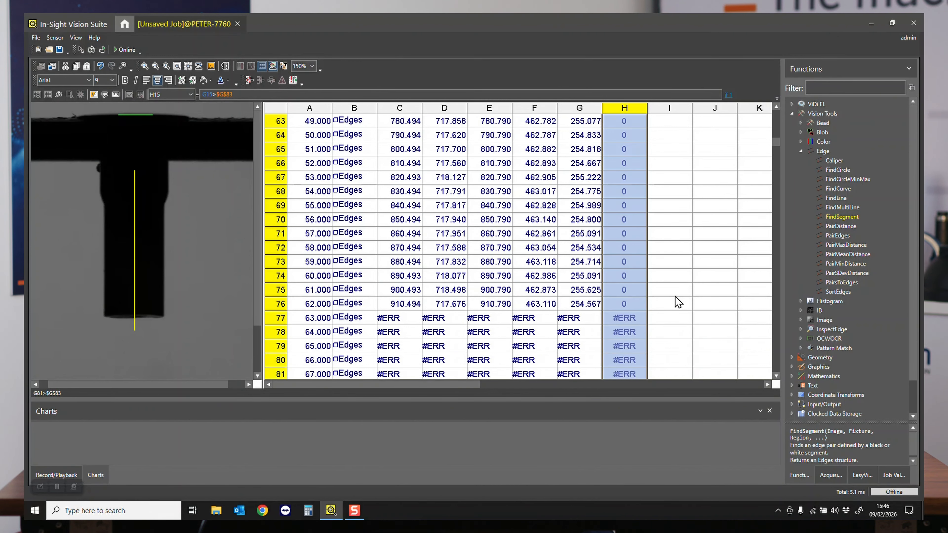
scroll(675, 297, up, 14)
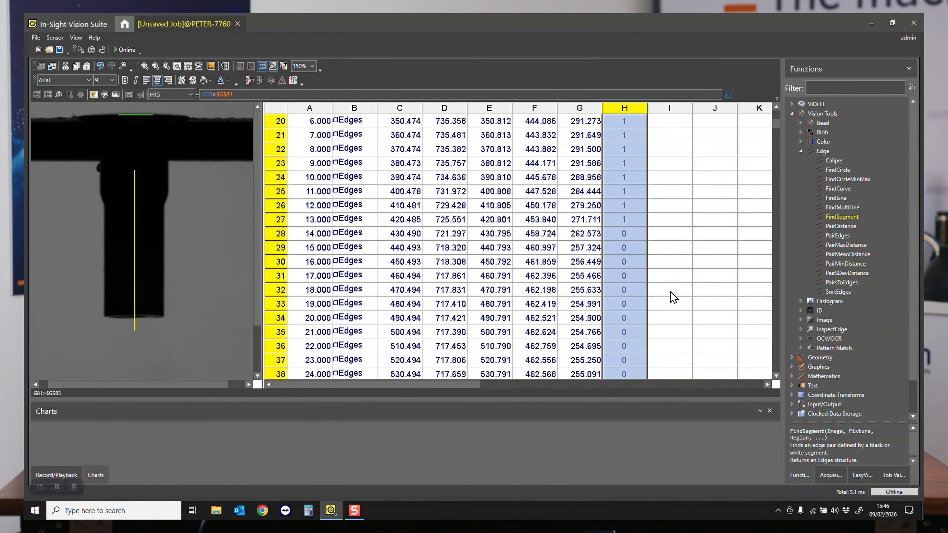
scroll(673, 295, up, 1)
click(672, 262)
scroll(630, 157, up, 2)
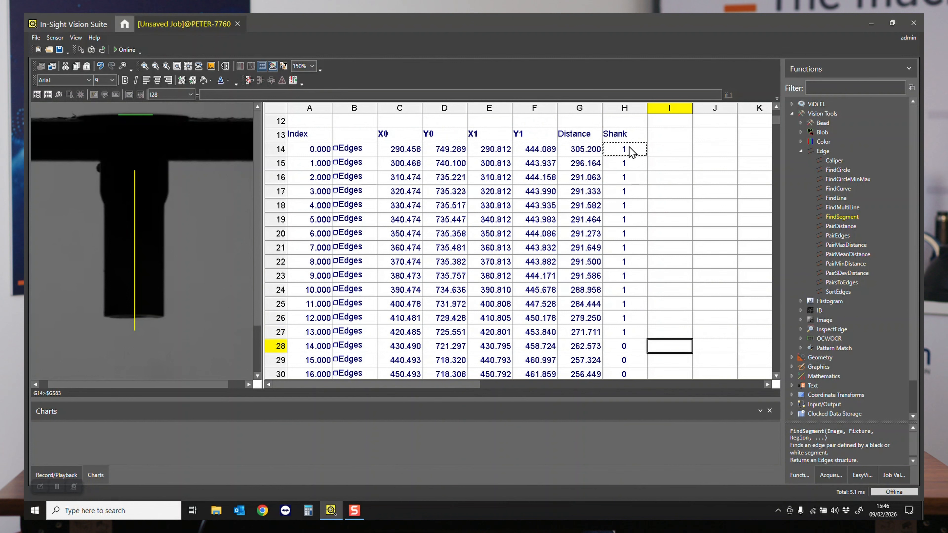
scroll(631, 299, down, 1)
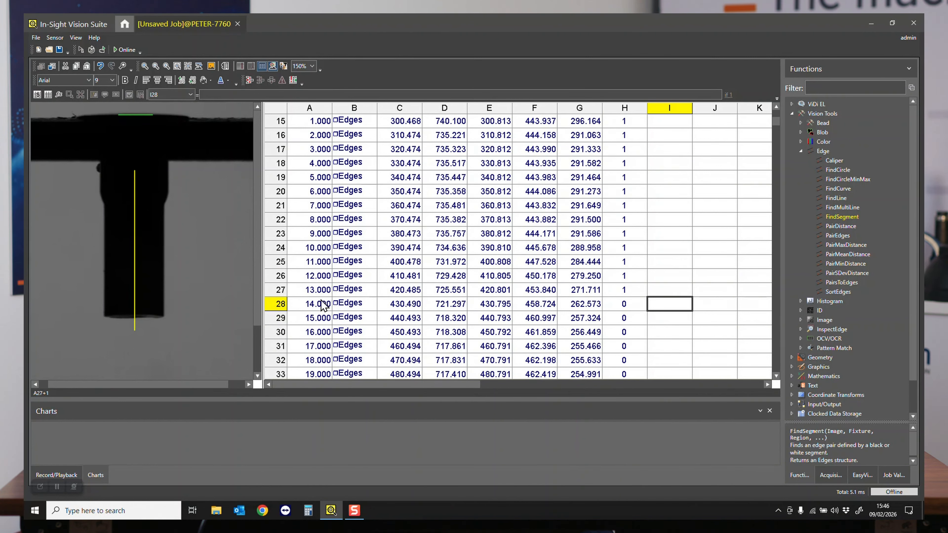
click(357, 292)
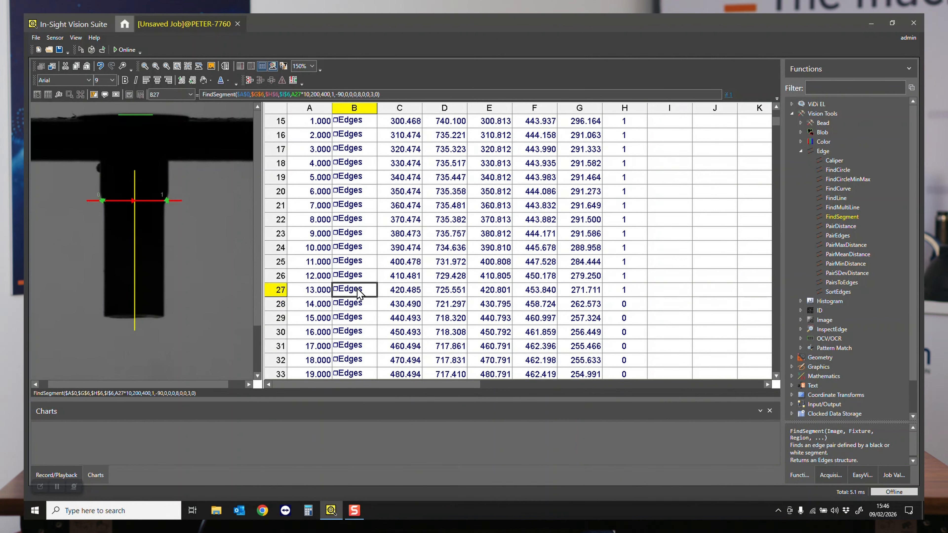
click(359, 307)
click(358, 290)
click(359, 305)
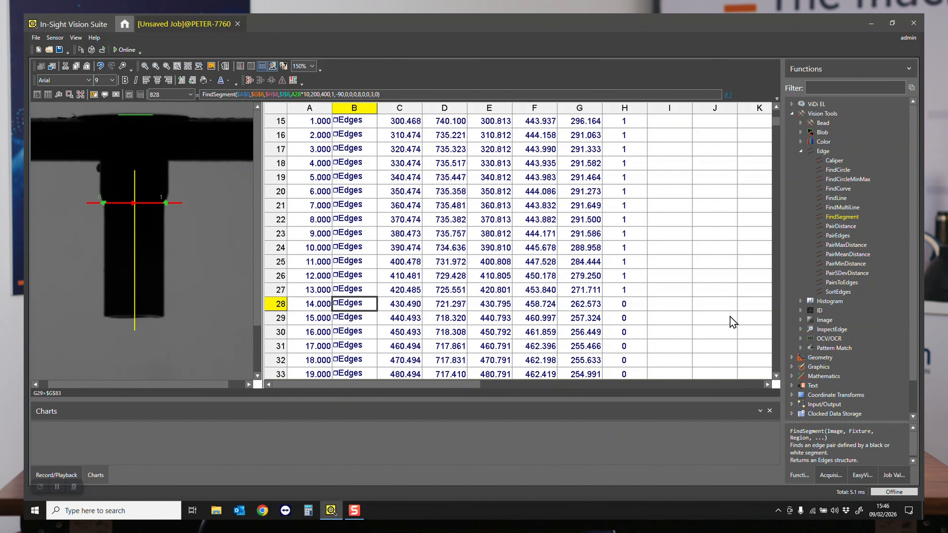
scroll(675, 323, up, 5)
scroll(673, 322, down, 2)
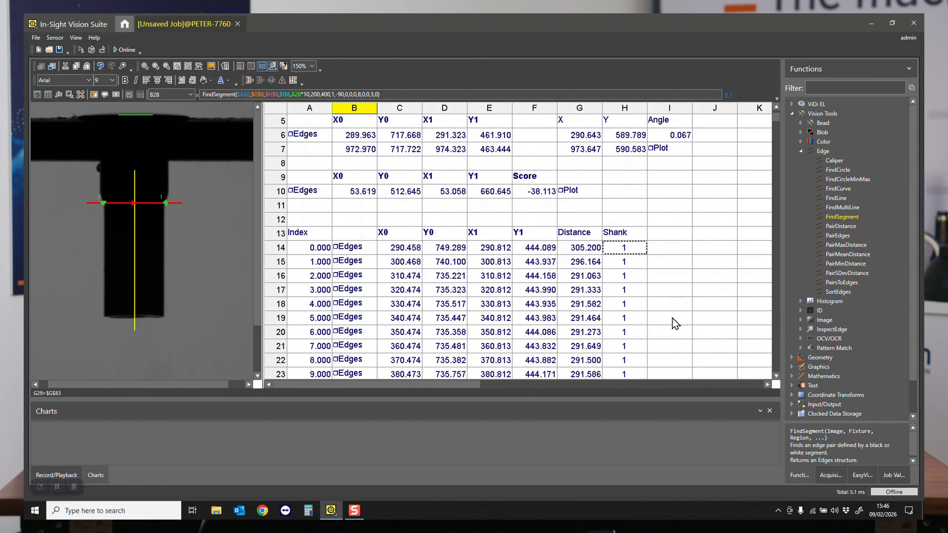
- Add the column heading Point in I13 and enter the starting value 0 in I14
click(667, 233)
text('Point)
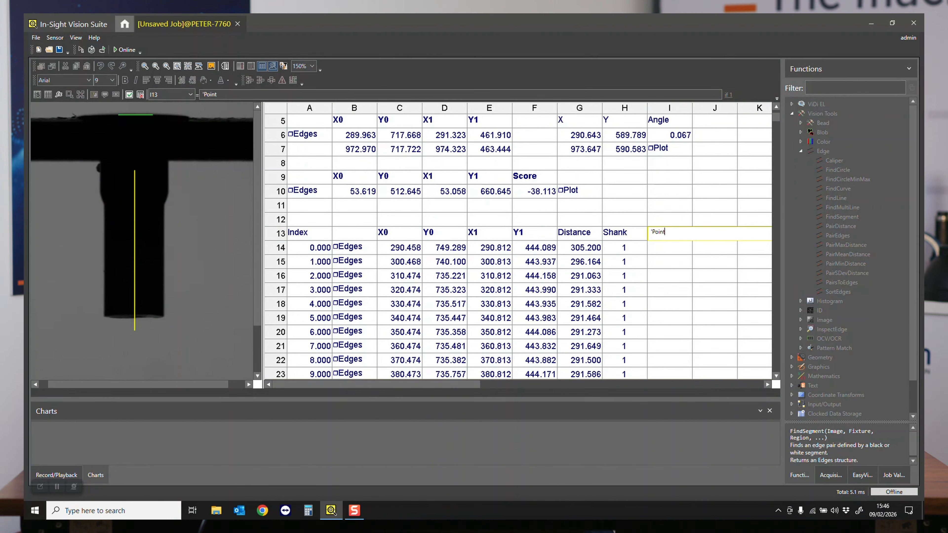
key(Return)
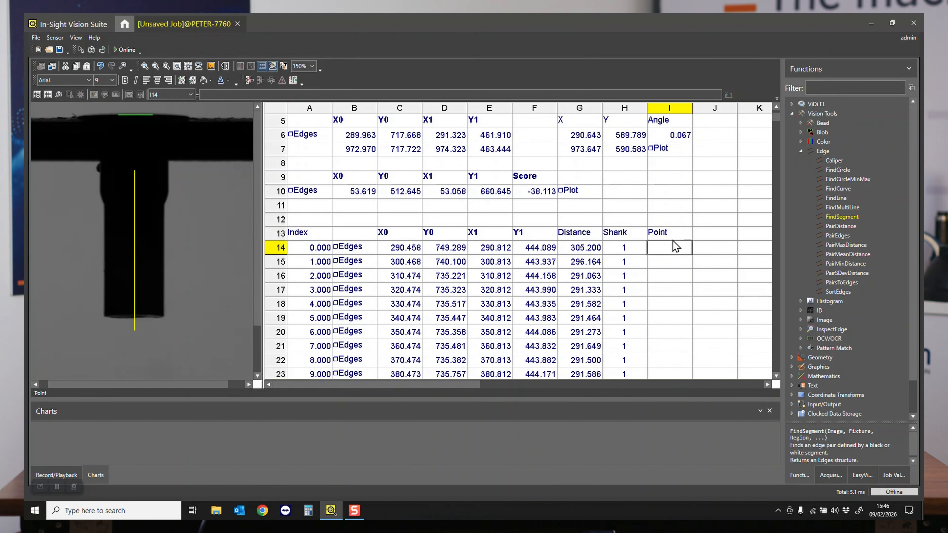
text(0)
key(Return)
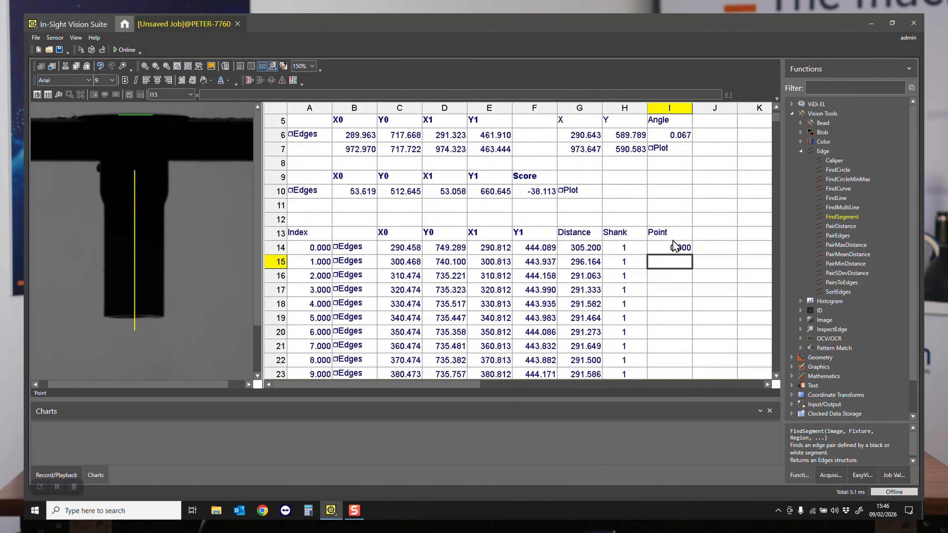
- Enter the formula H14=1&&H15=0 in I15 to flag the transition from shank to non-shank rows
text(=)
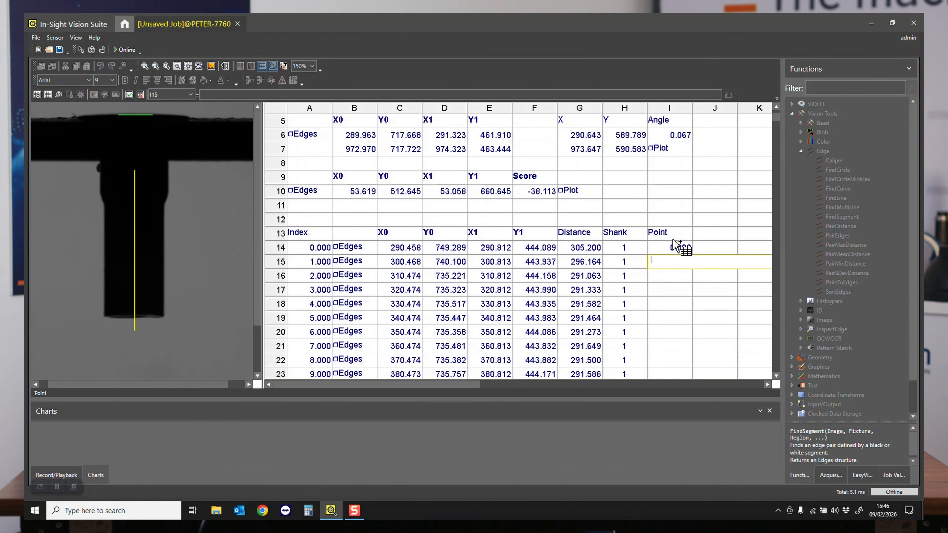
click(627, 250)
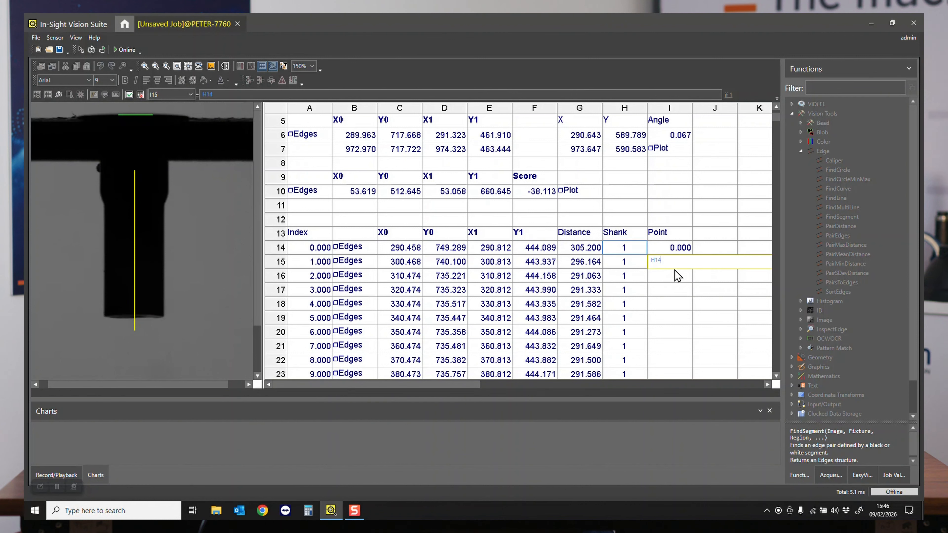
text(=)
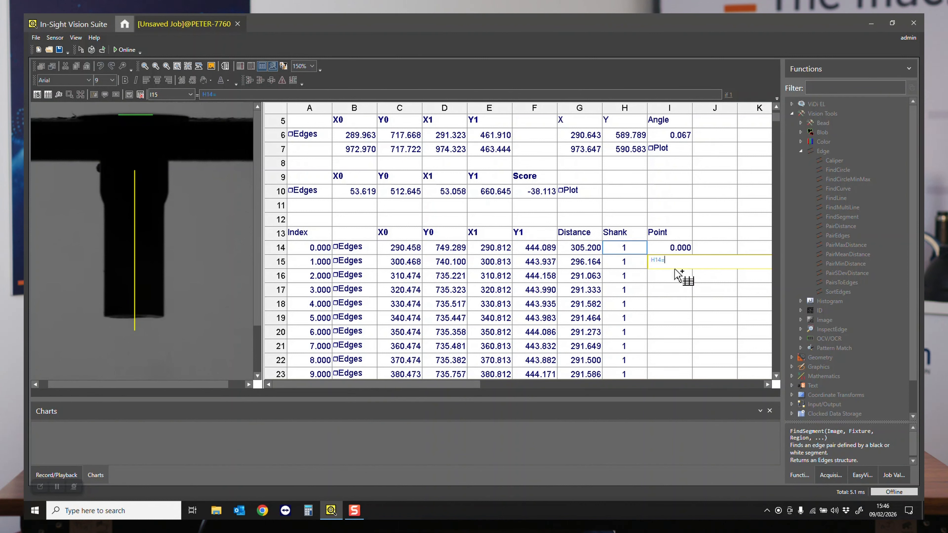
text(1)
text(&&)
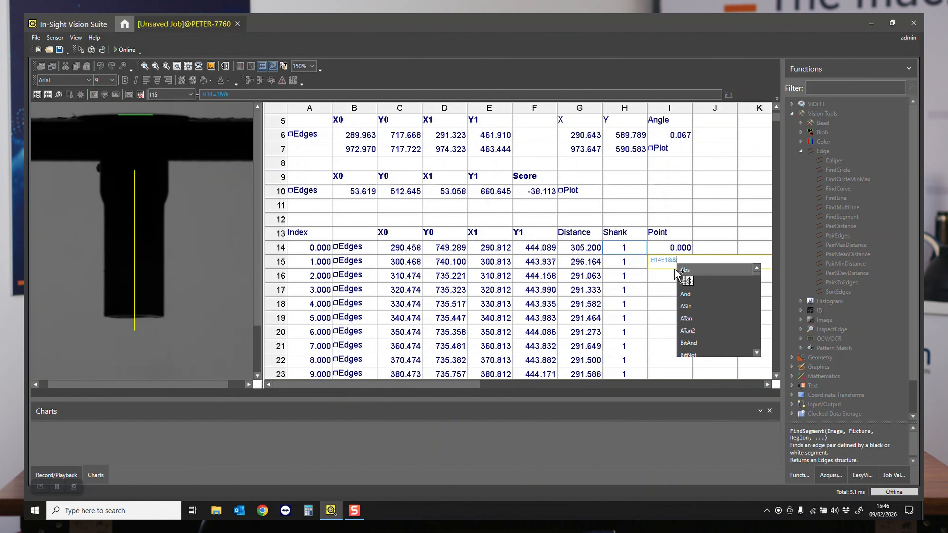
click(624, 264)
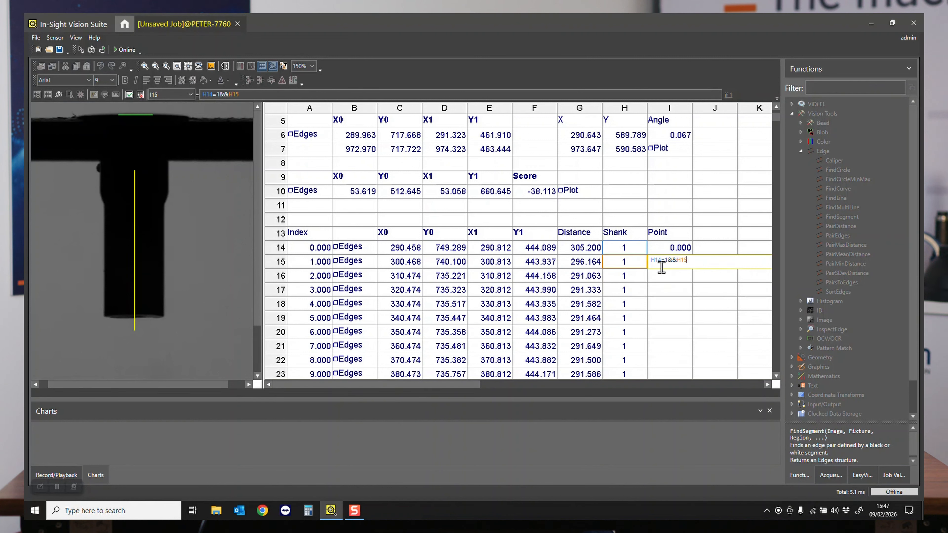
text(=0)
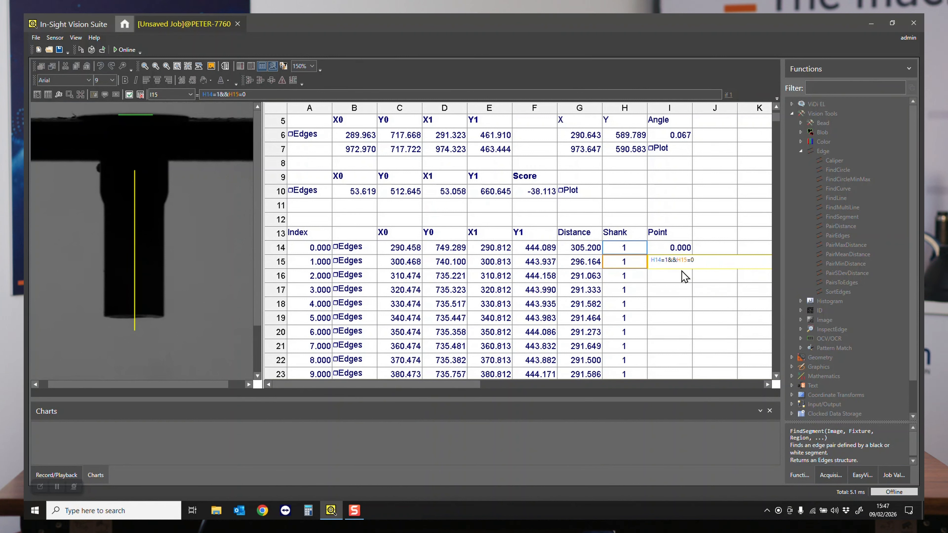
key(Return)
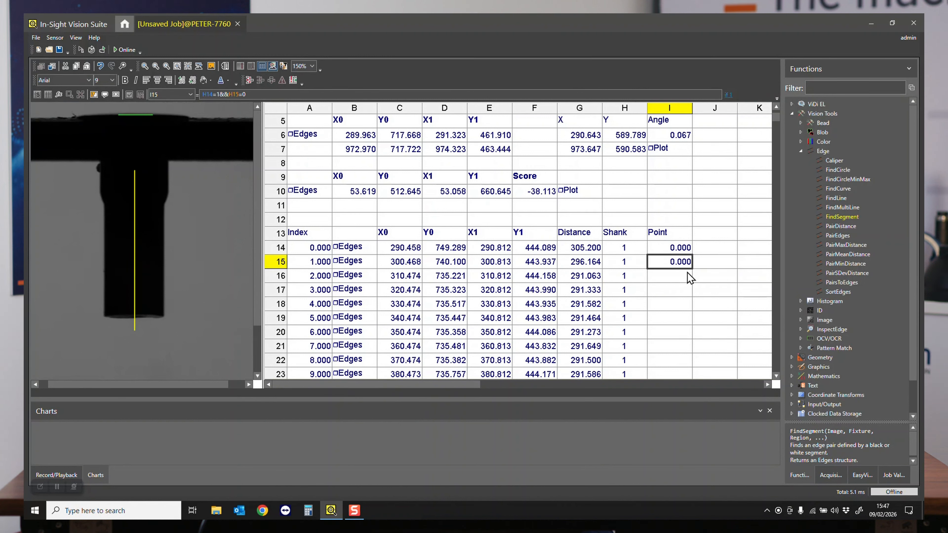
- Copy the transition formula from I15 to I16:I81 and display the flagged scan line of B28 on the image
drag(685, 276, 675, 322)
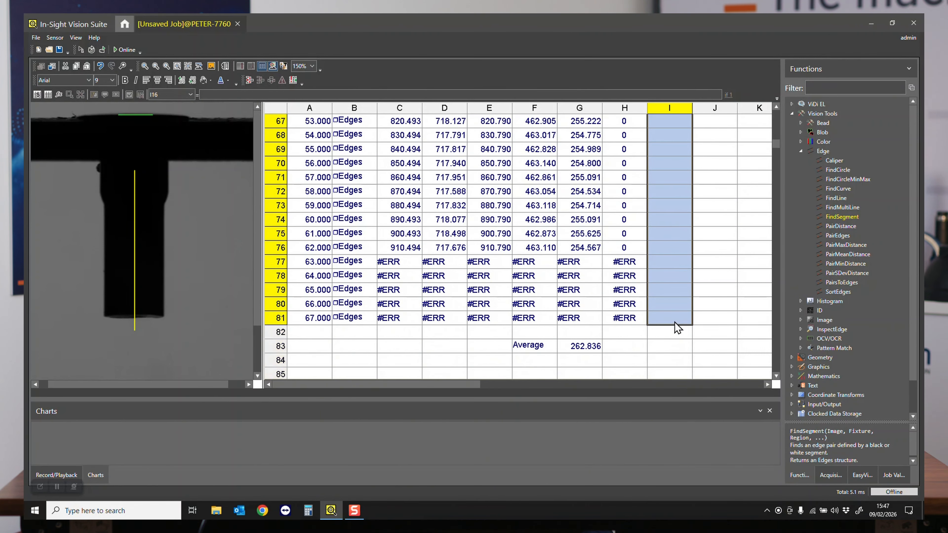
key(ctrl+d)
scroll(672, 254, up, 16)
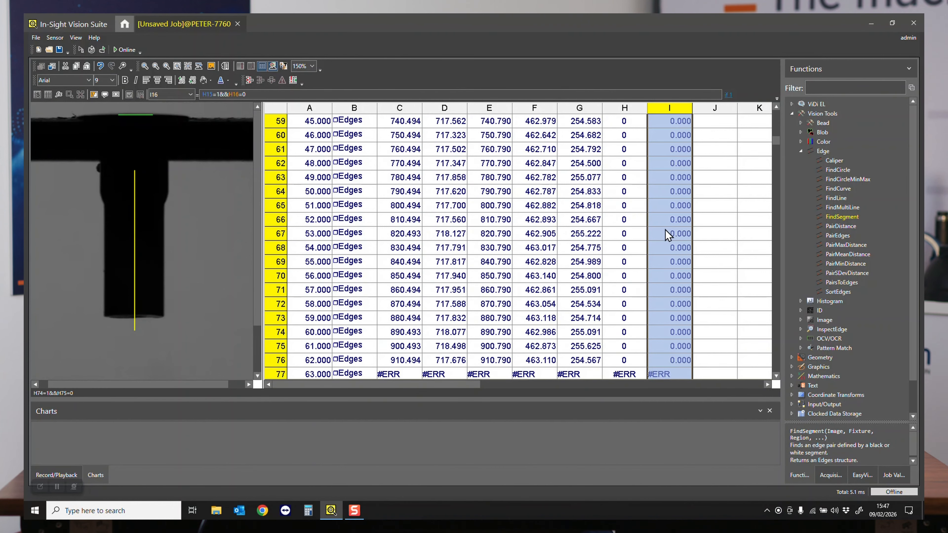
click(670, 250)
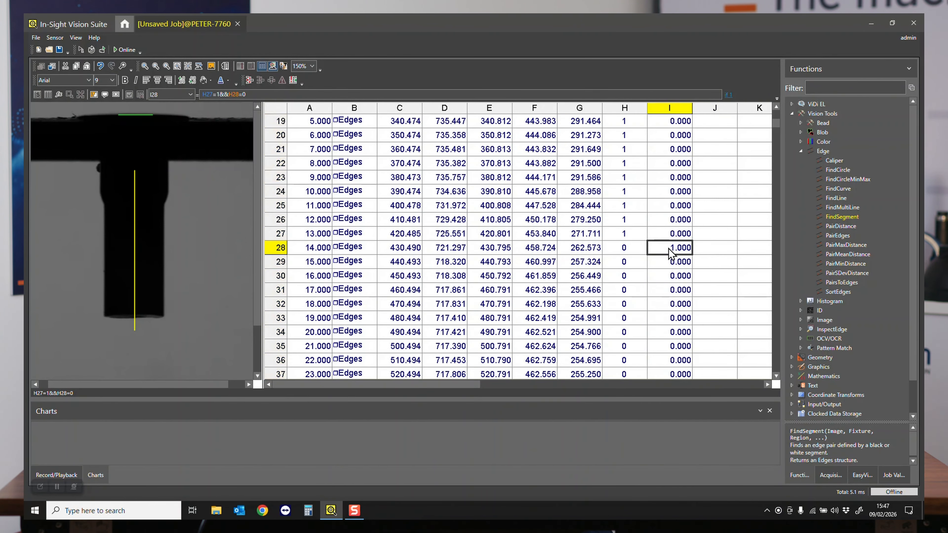
click(353, 250)
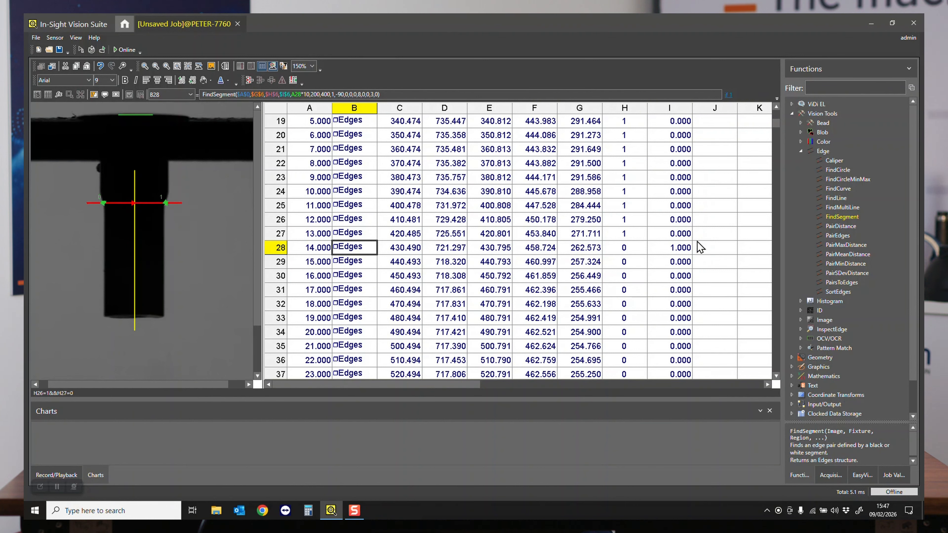
- Make the column headings in C13:I13 bold and centred
scroll(655, 242, up, 5)
scroll(642, 243, down, 1)
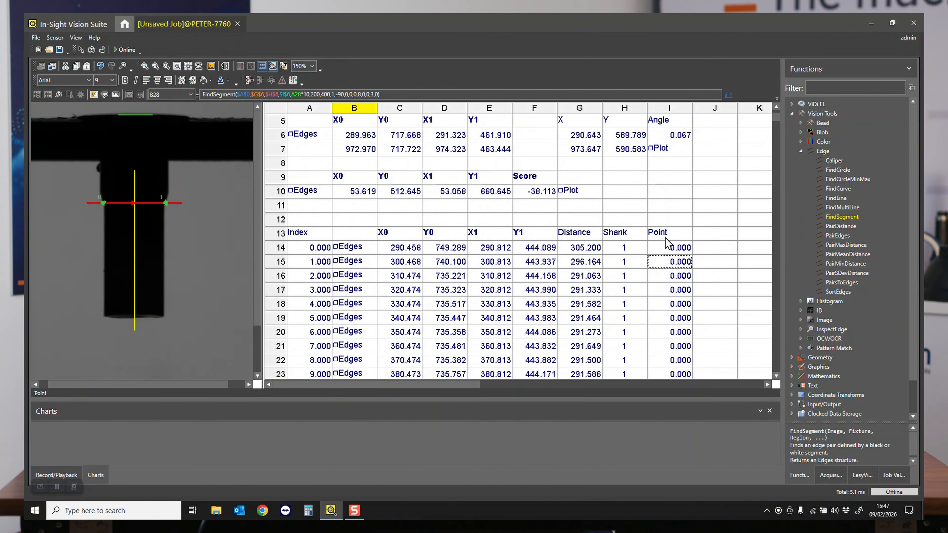
drag(669, 235, 407, 234)
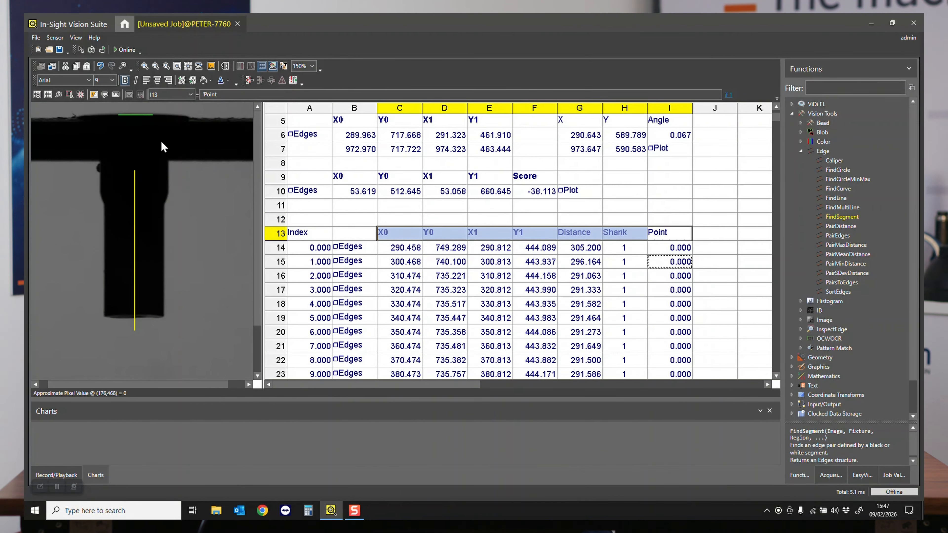
click(126, 81)
click(156, 81)
- Format the Point values in I14:I81 as centred whole numbers without decimals
drag(681, 249, 691, 292)
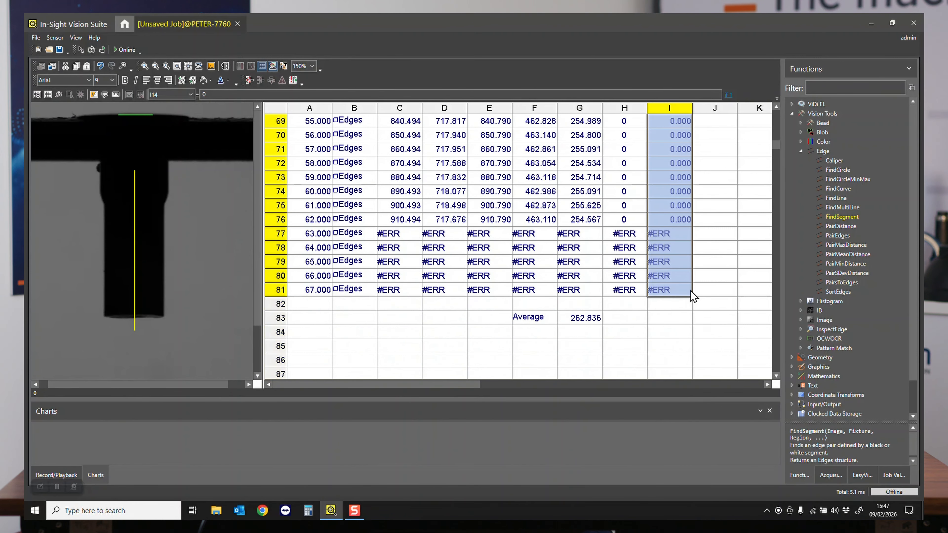
click(192, 81)
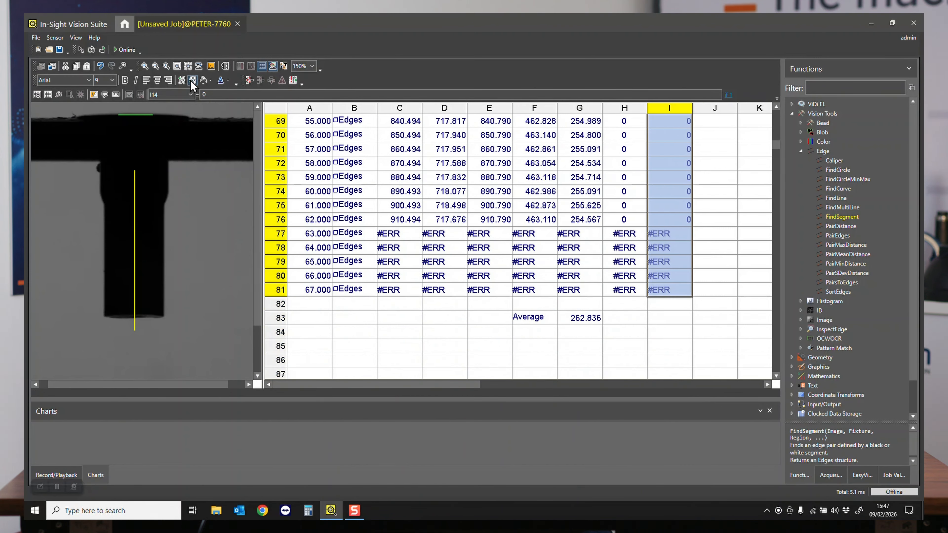
click(157, 80)
scroll(677, 263, up, 15)
scroll(678, 264, up, 6)
click(702, 217)
- Enter the formula maxi(errfree(I14:I81)) in A86 to return the index of the flagged transition row
scroll(702, 217, down, 3)
scroll(700, 210, down, 20)
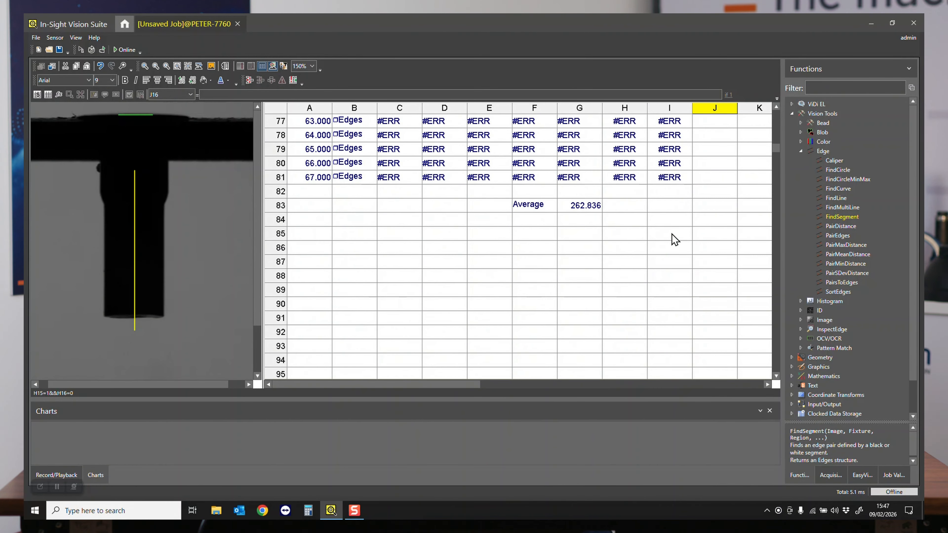
click(313, 247)
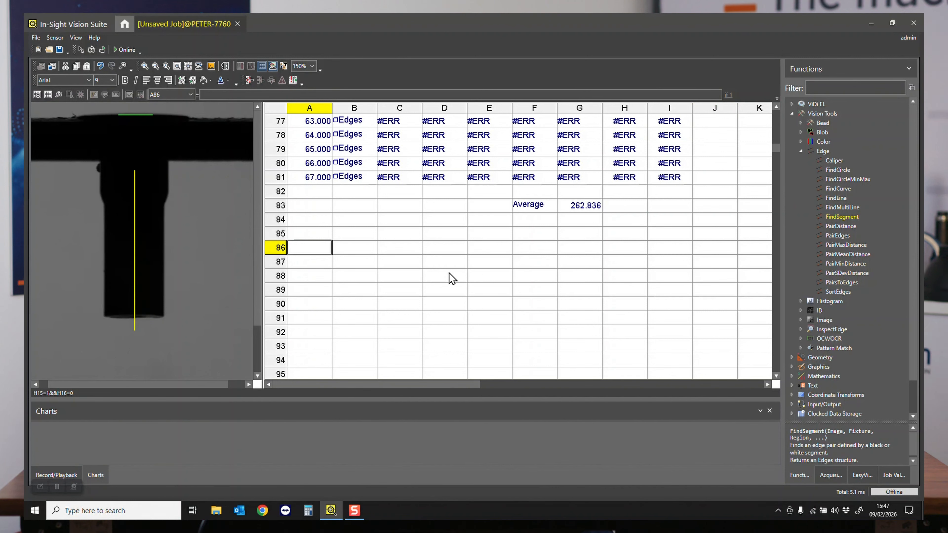
text(ma)
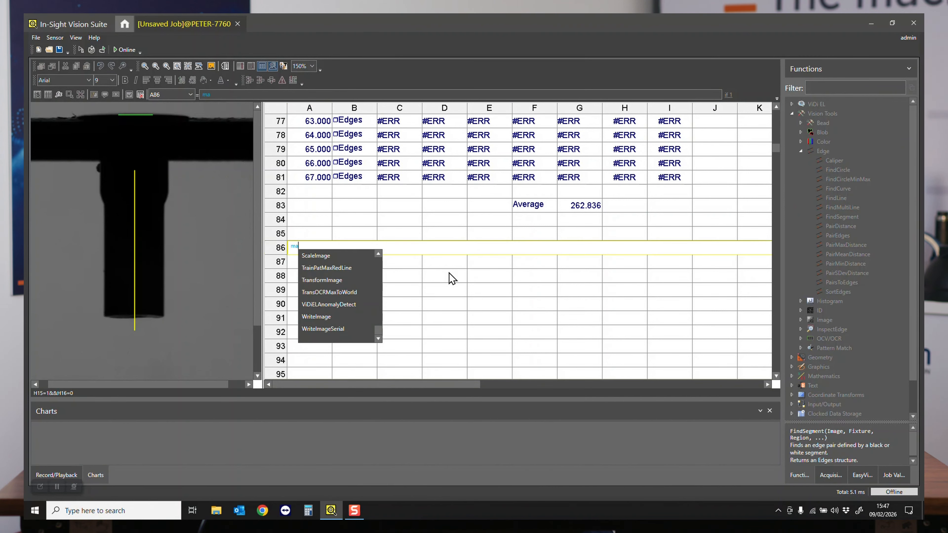
text(xi()
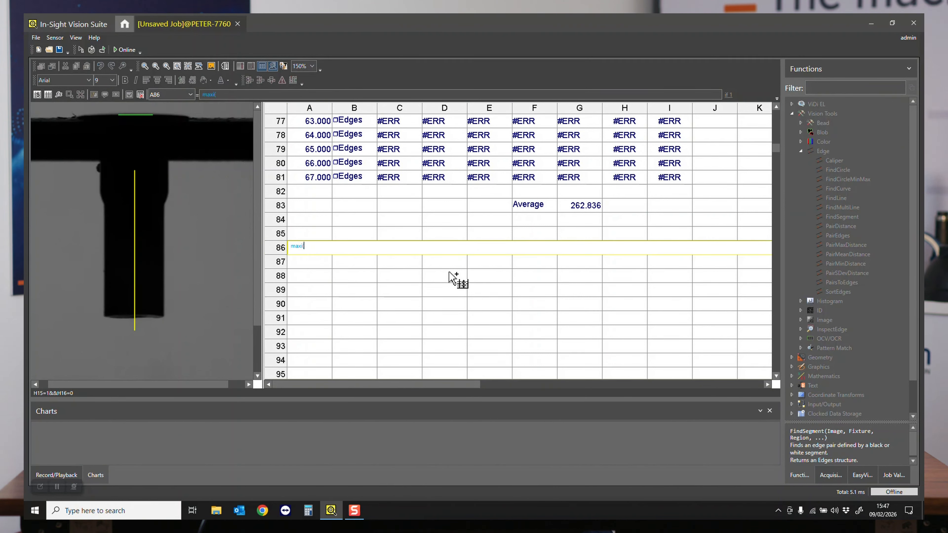
text(e)
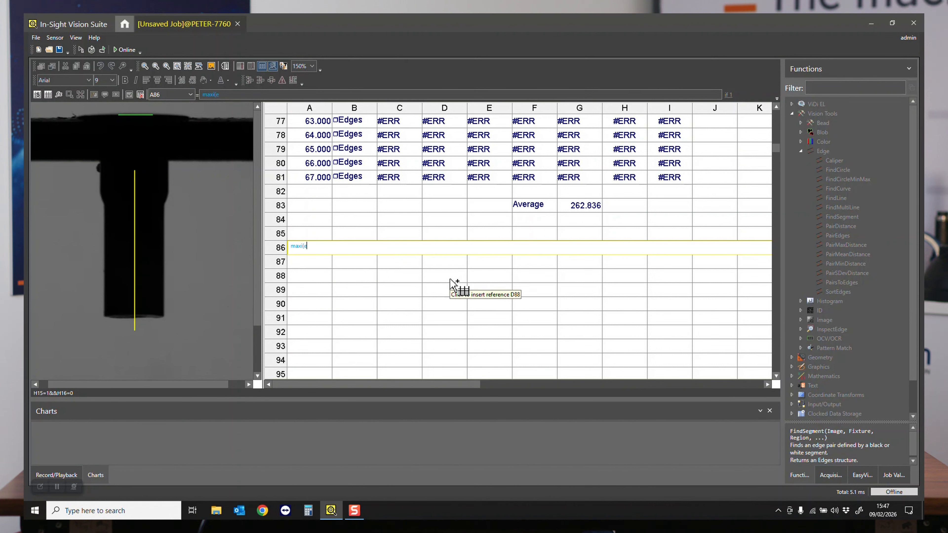
text(rrfree)
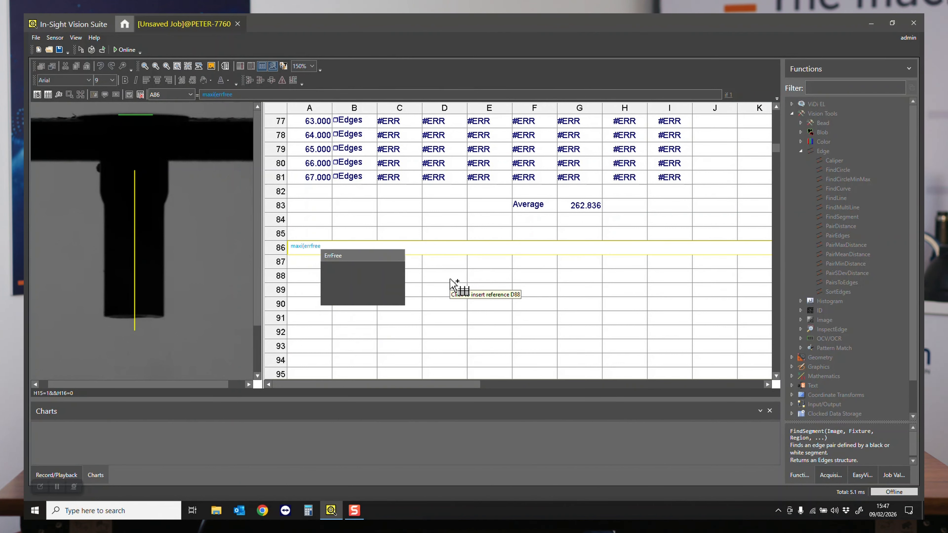
text(()
click(668, 177)
drag(670, 169, 673, 286)
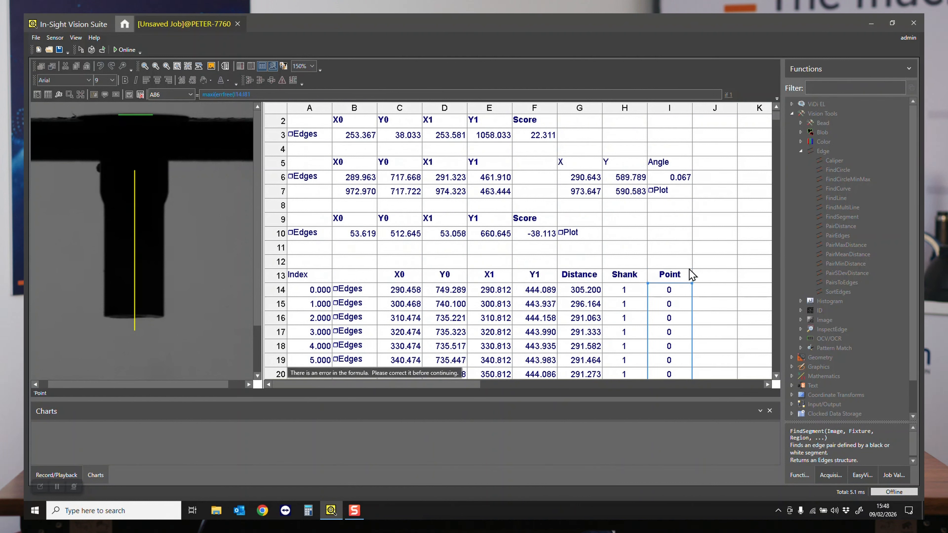
click(358, 96)
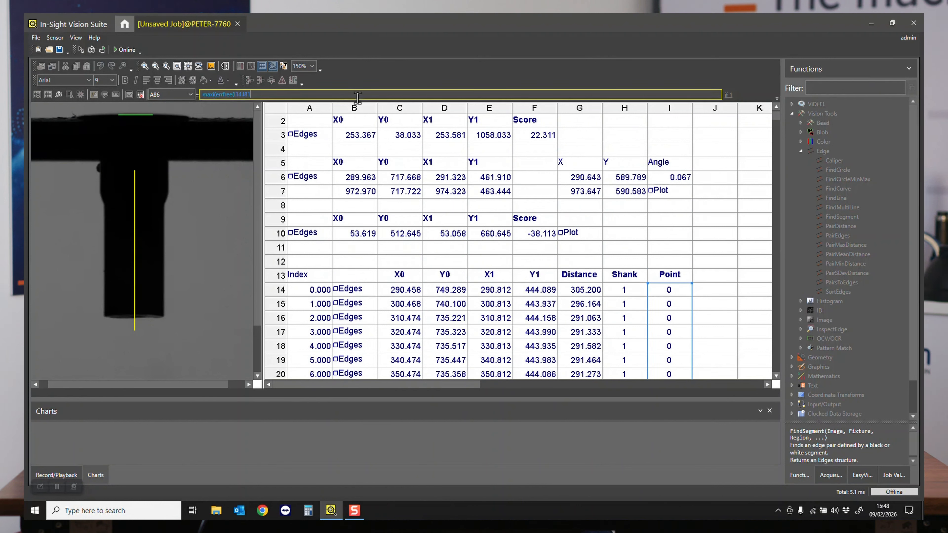
text()))
key(Return)
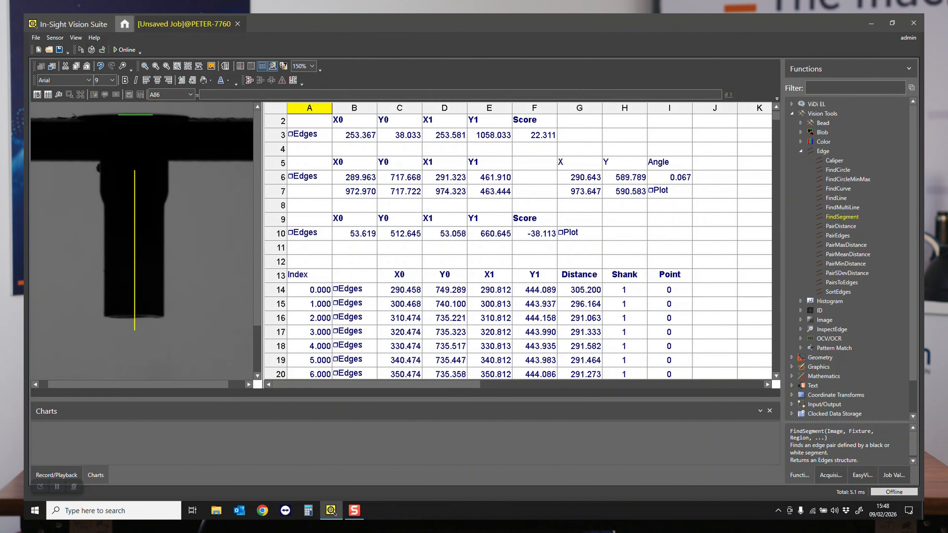
scroll(644, 245, down, 20)
scroll(644, 252, down, 2)
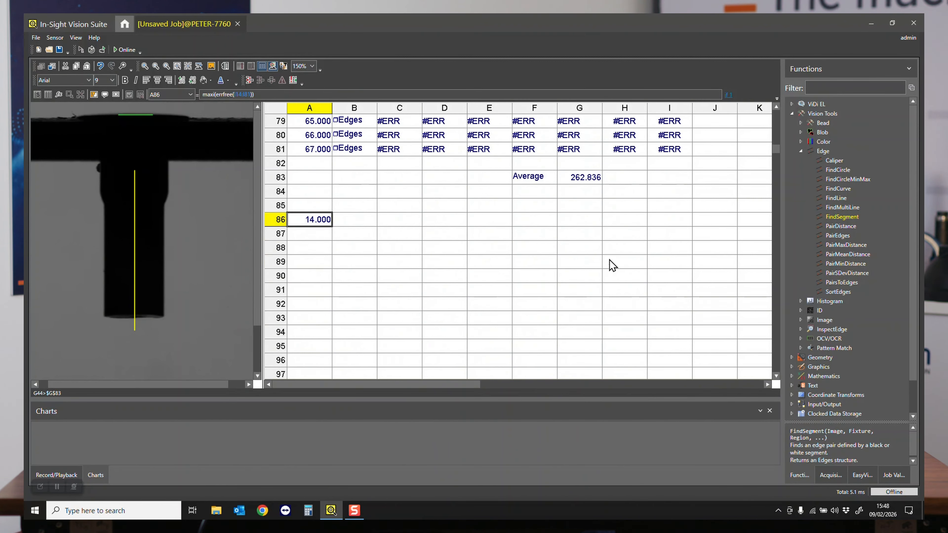
- Display the scan line of B28 on the image and compare its flagged row with the index in A86
scroll(353, 234, up, 13)
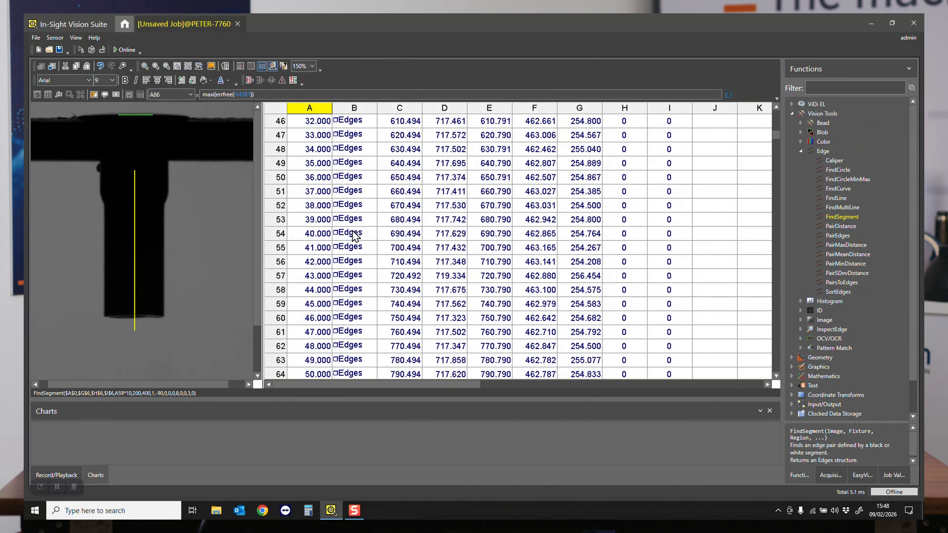
scroll(353, 235, up, 5)
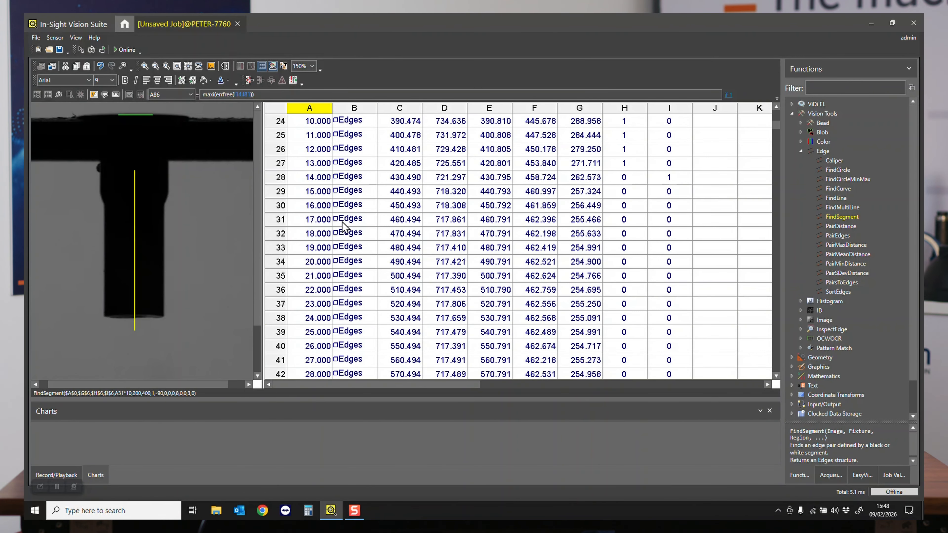
click(352, 182)
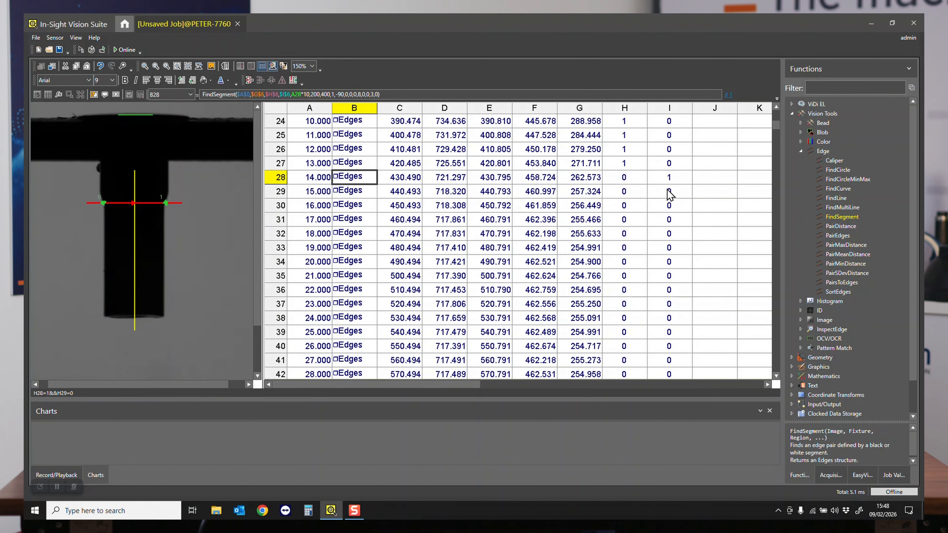
scroll(463, 194, down, 16)
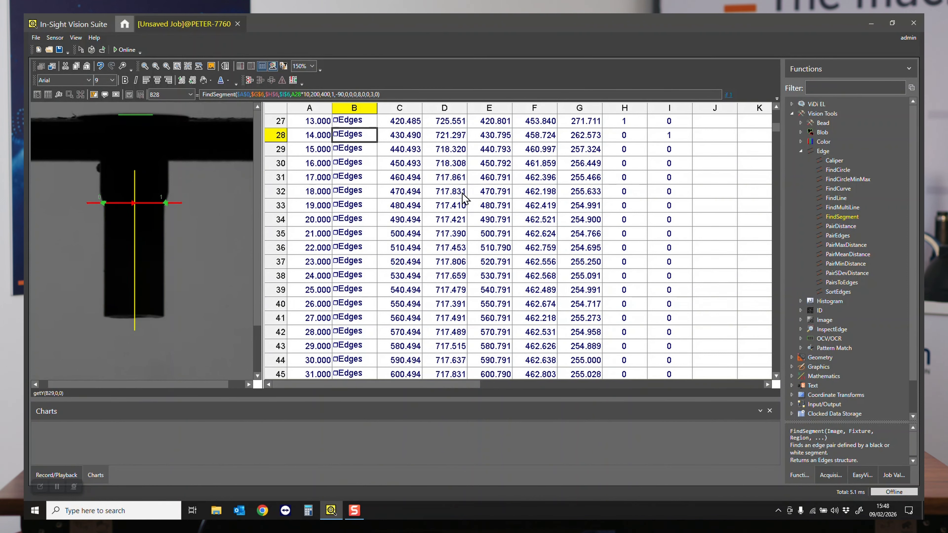
scroll(463, 194, down, 3)
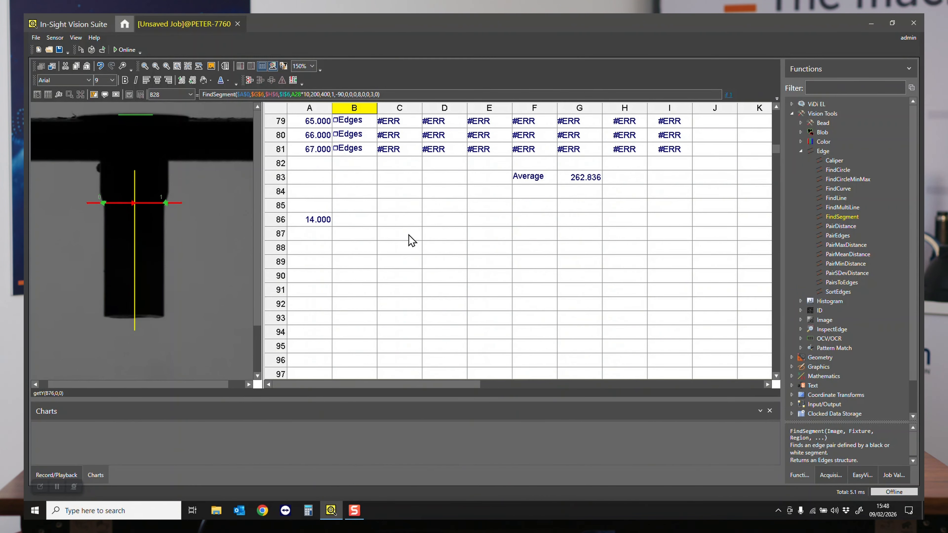
- Copy the X0, Y0, X1 and Y1 headings from C13:F13 to C85:F85
click(402, 212)
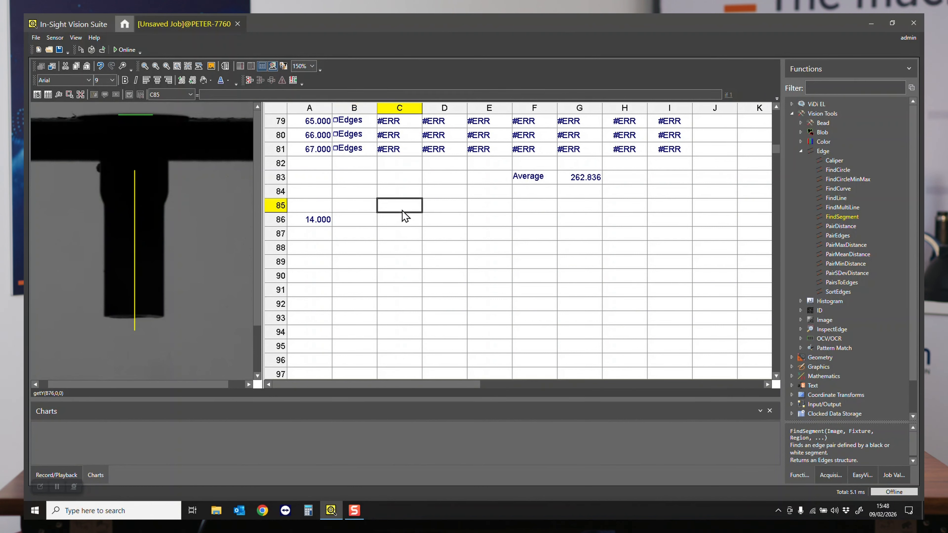
scroll(405, 218, up, 20)
scroll(439, 218, up, 3)
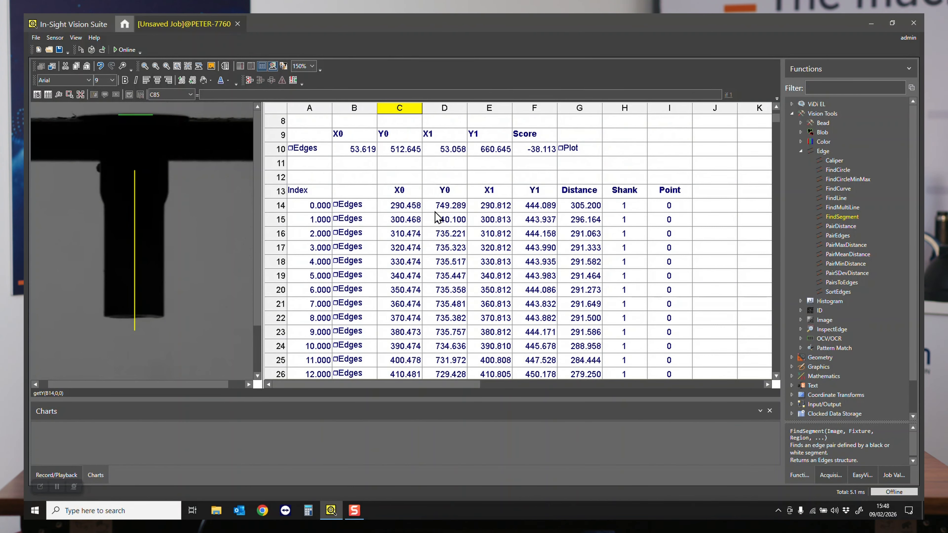
drag(400, 190, 537, 195)
key(ctrl+c)
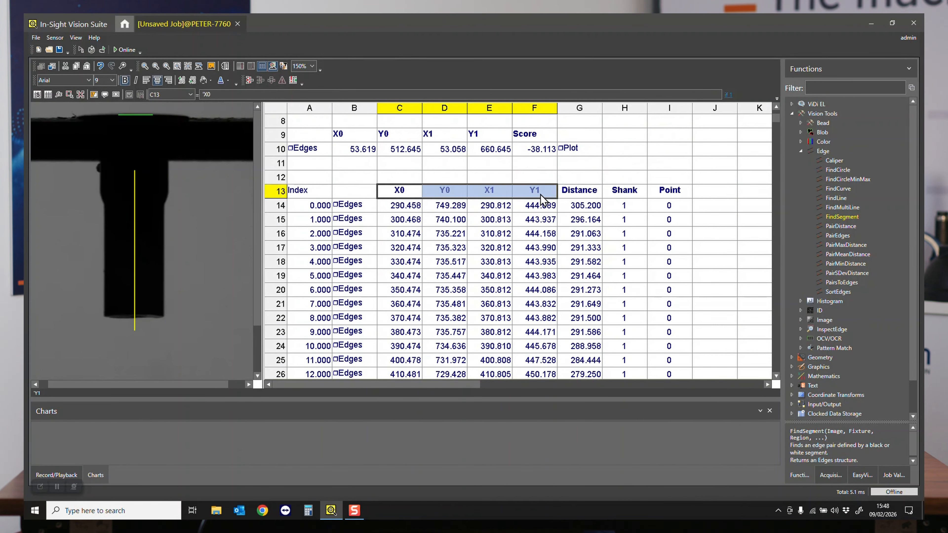
scroll(530, 206, down, 20)
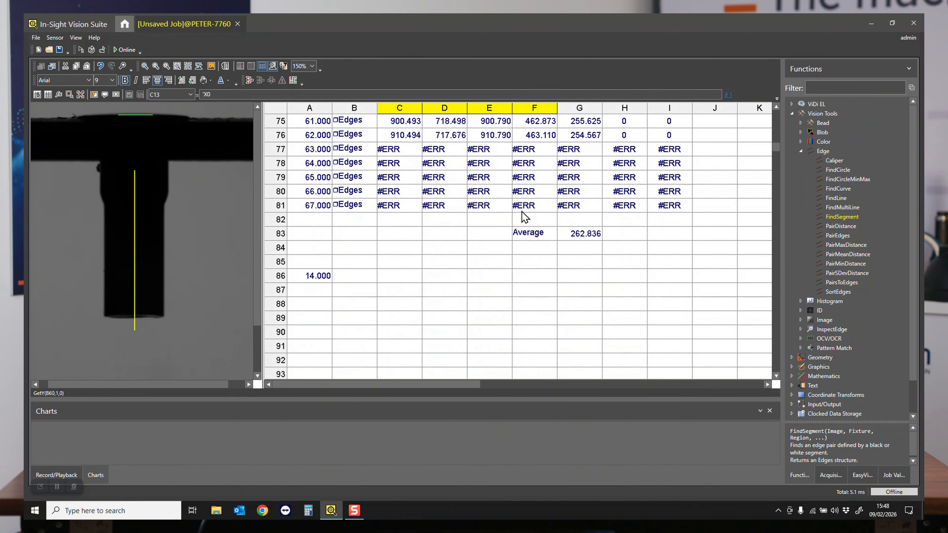
click(399, 268)
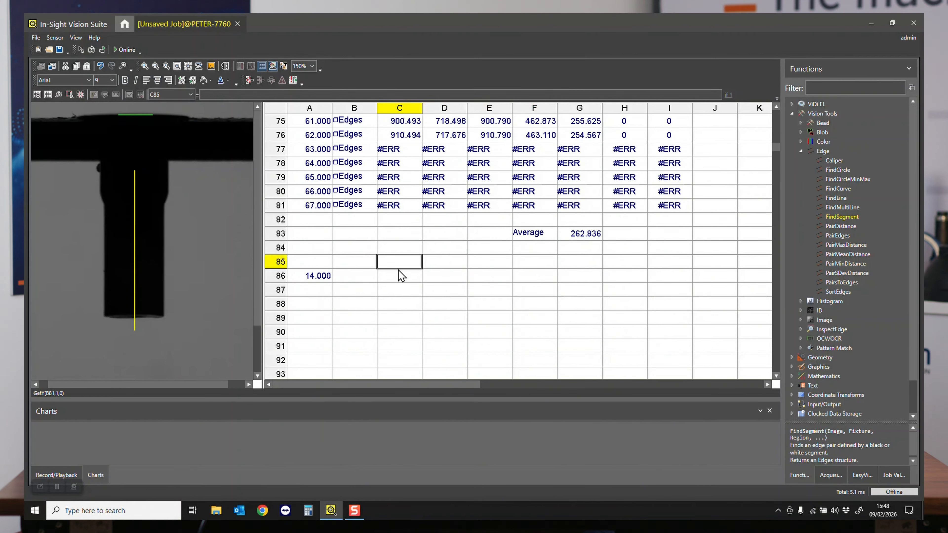
key(ctrl+v)
- Enter the formula choose($A$86,C14:C81) in C86 to pick the X0 coordinate of the transition row
click(410, 279)
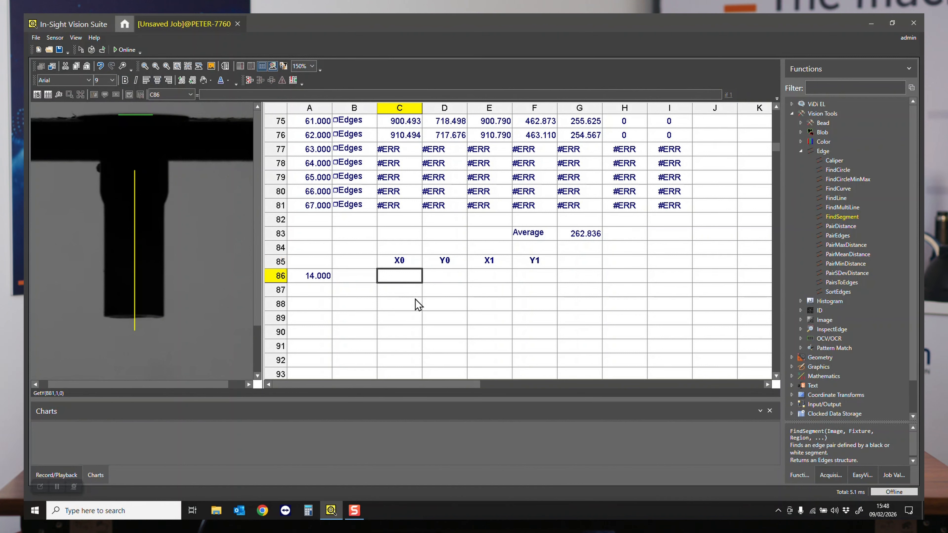
text(choose()
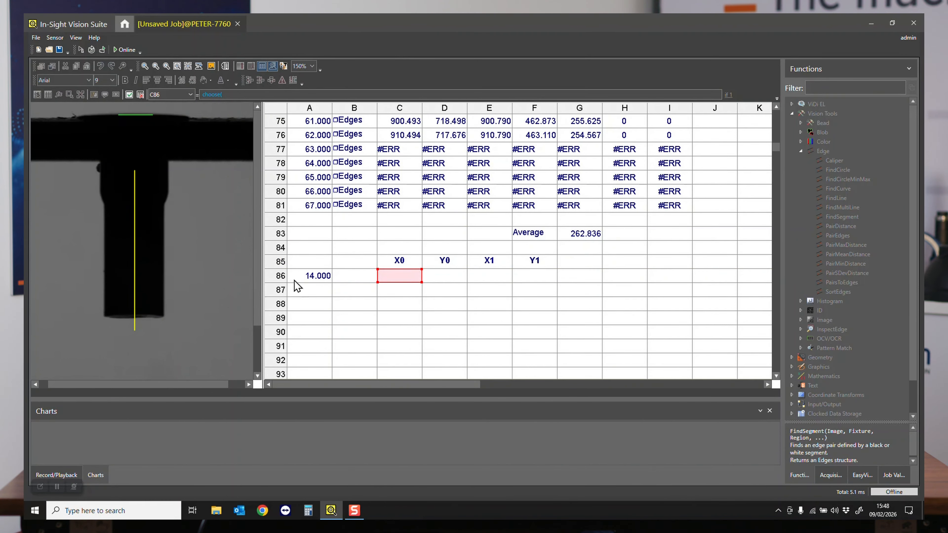
click(321, 281)
click(302, 96)
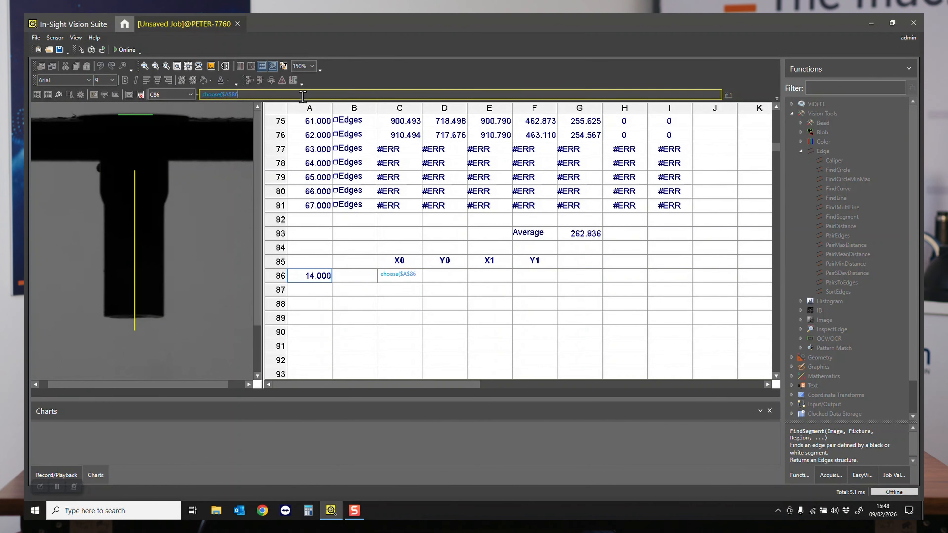
drag(390, 208, 412, 23)
drag(411, 150, 409, 272)
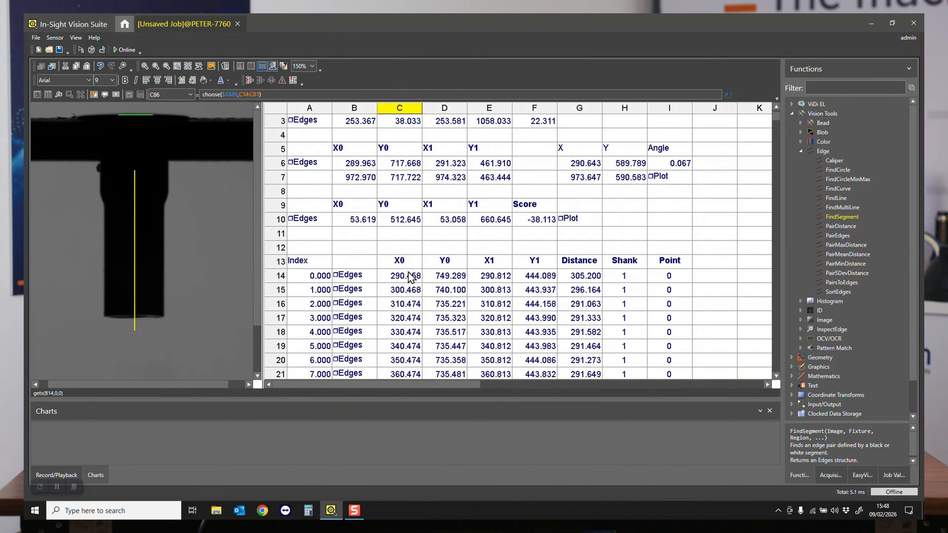
scroll(421, 276, down, 20)
scroll(437, 277, up, 2)
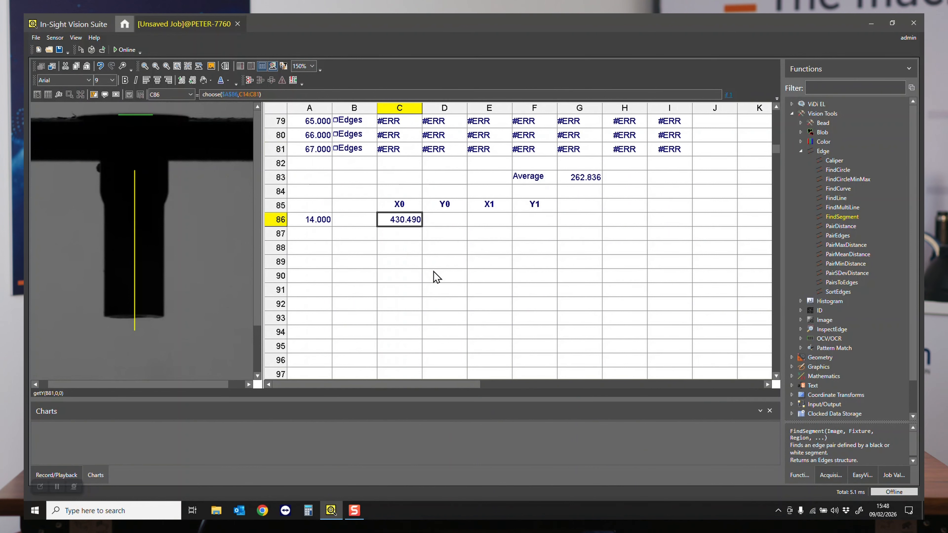
- Copy the choose formula from C86 to D86, E86 and F86 for the Y0, X1 and Y1 coordinates
key(ctrl+c)
click(447, 222)
key(ctrl+v)
click(493, 223)
key(ctrl+v)
click(539, 224)
key(ctrl+v)
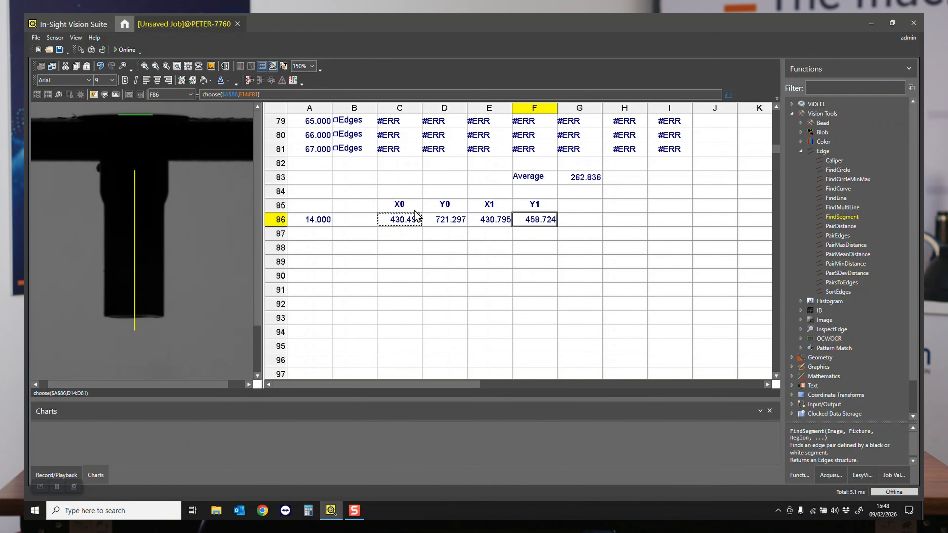
- Insert a PlotLine function in G86 with its line coordinates referenced to cells C86:F86
click(593, 226)
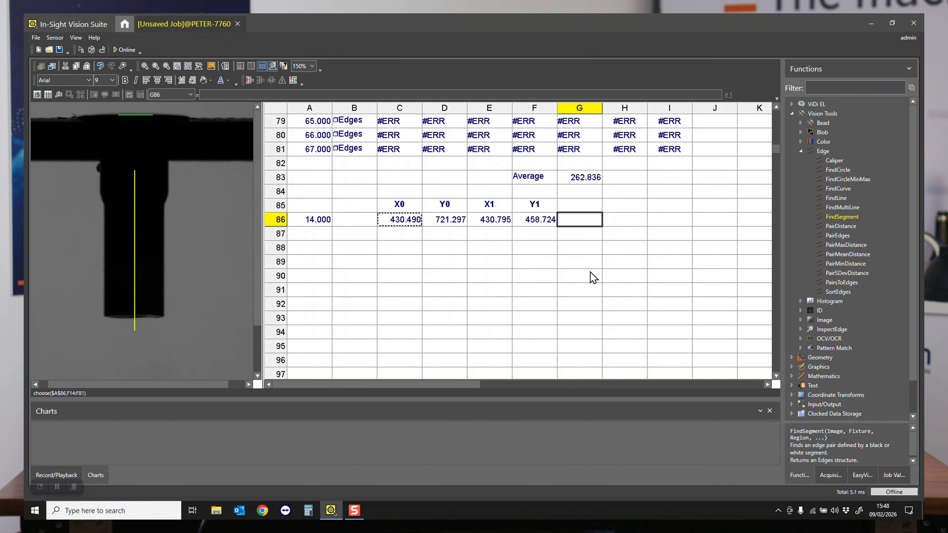
text(plotline()
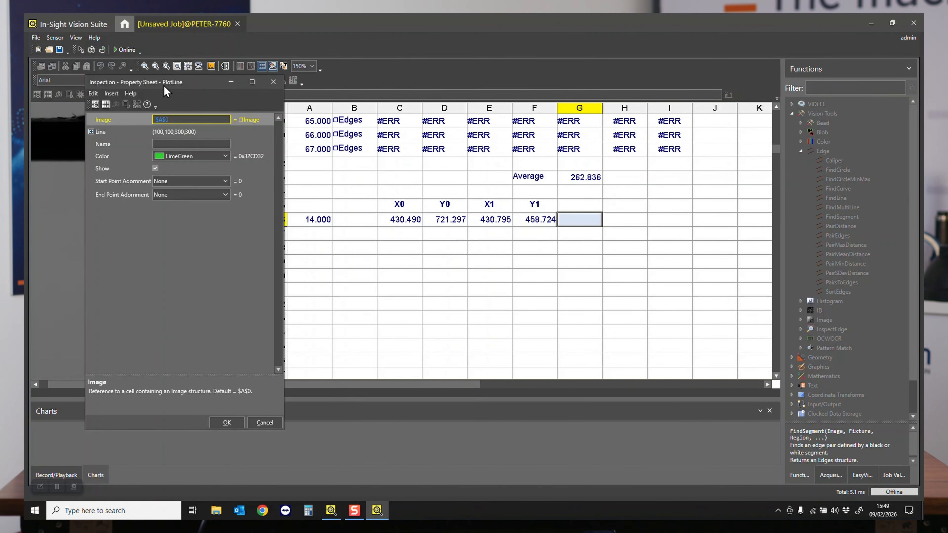
drag(164, 87, 710, 87)
click(639, 132)
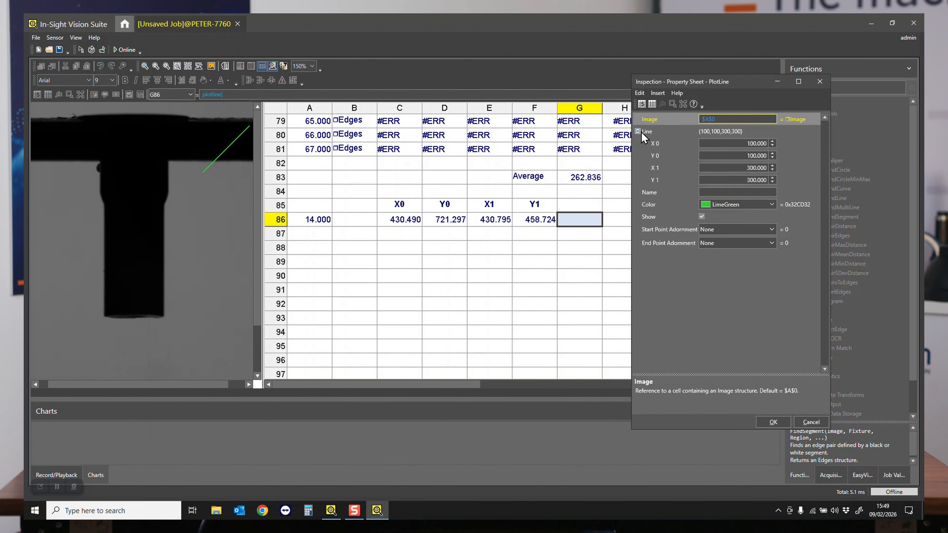
click(656, 144)
click(652, 104)
drag(391, 221, 540, 217)
- Set the plotted transition line's colour to Aqua and accept the PlotLine properties
click(732, 205)
click(772, 205)
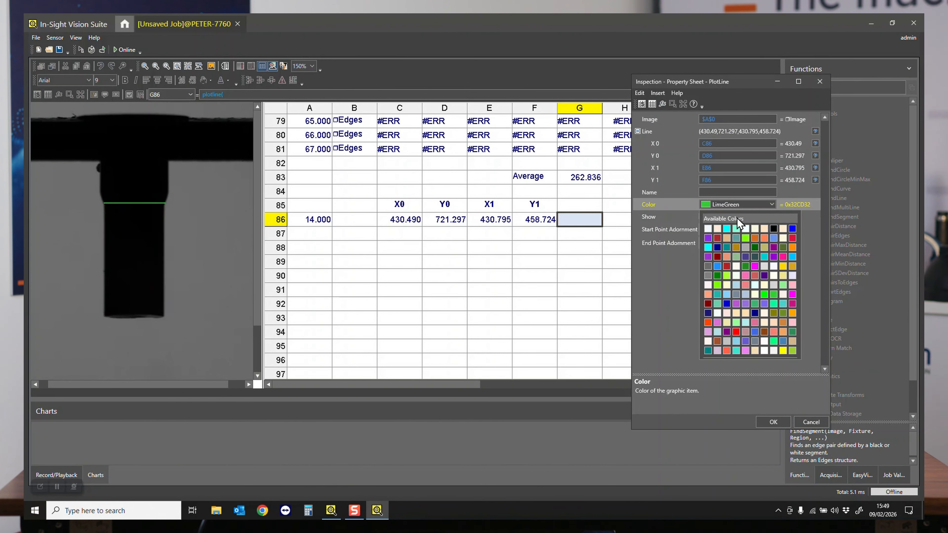
click(727, 229)
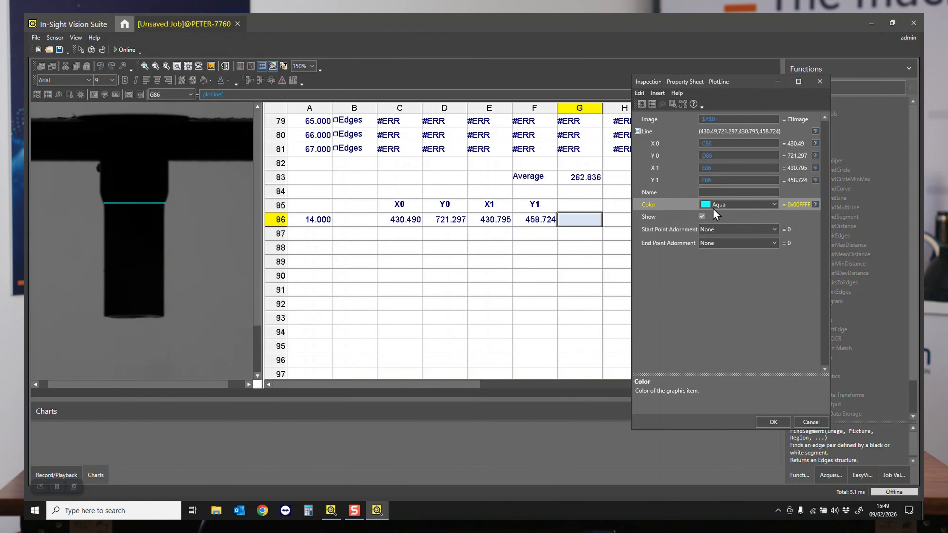
click(766, 413)
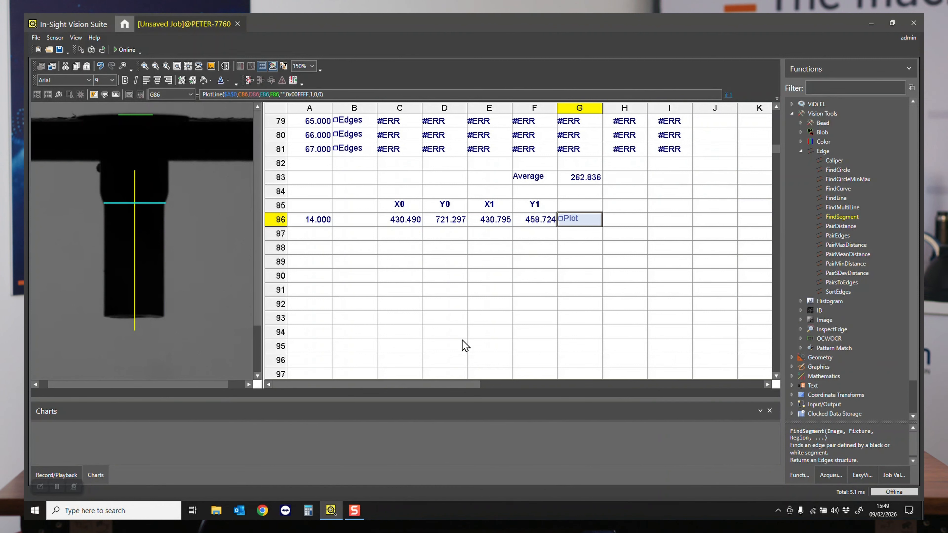
- Load the second recorded image from the playback set to check the plotted transition line
click(463, 277)
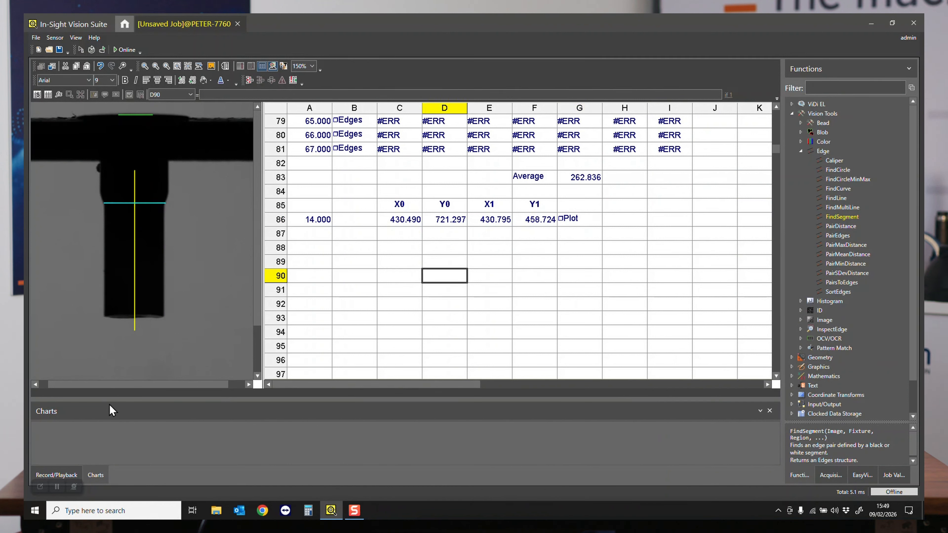
click(57, 475)
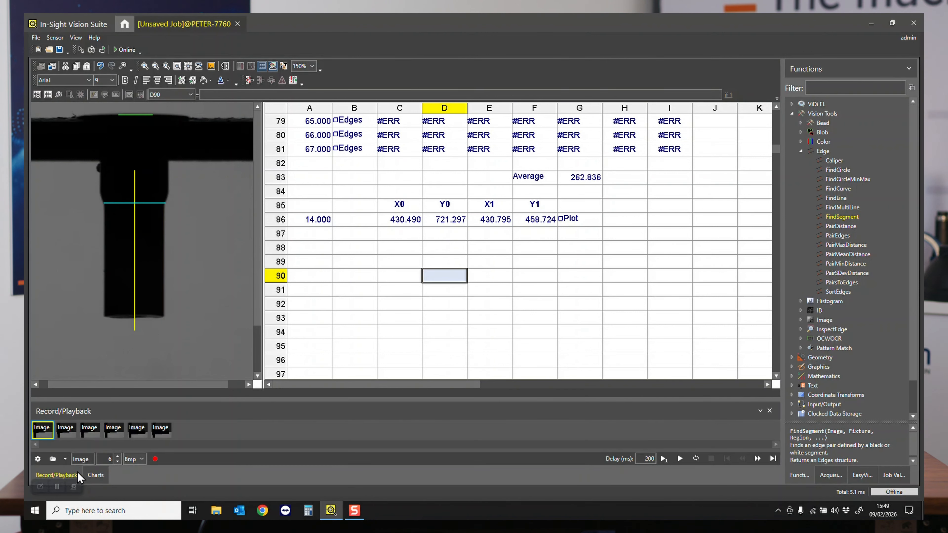
click(70, 434)
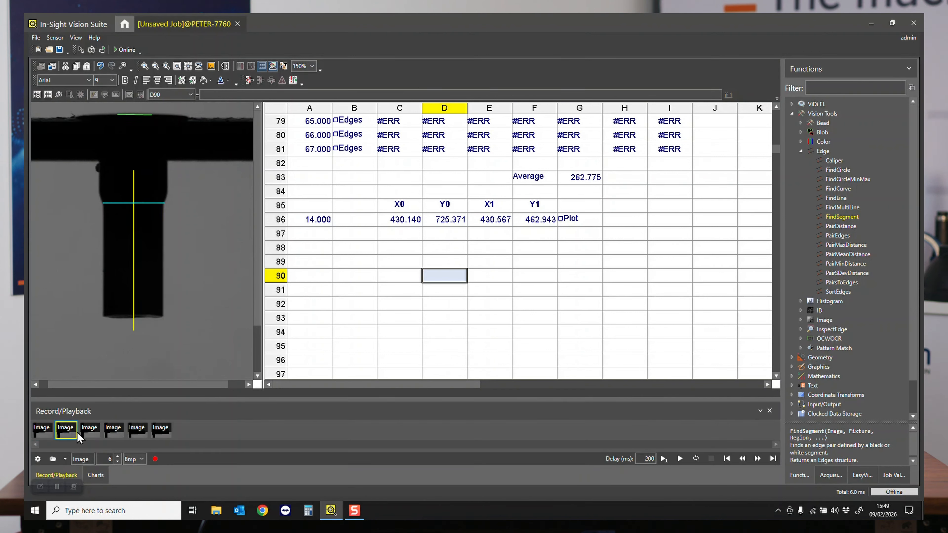
- Load the third to sixth recorded images in turn, and return to the first, to check the plotted transition line
click(91, 435)
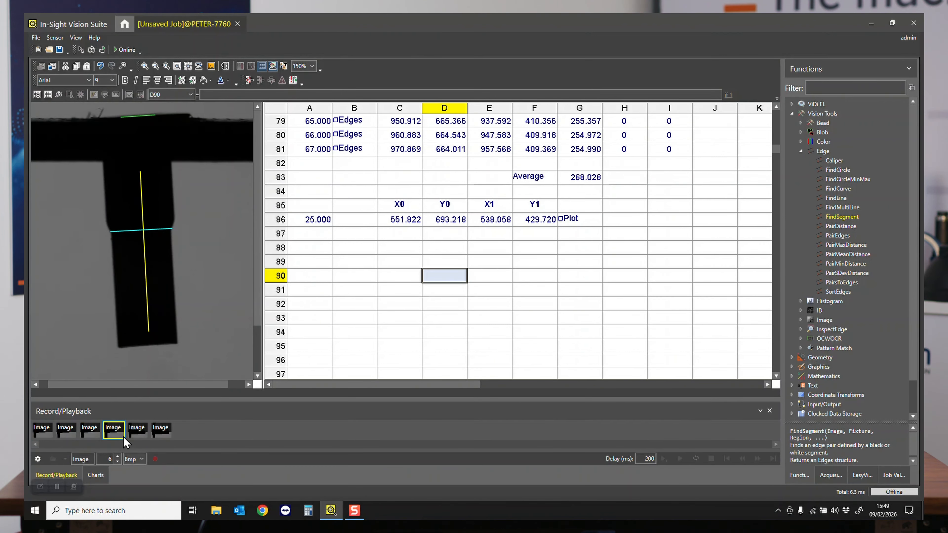
click(139, 433)
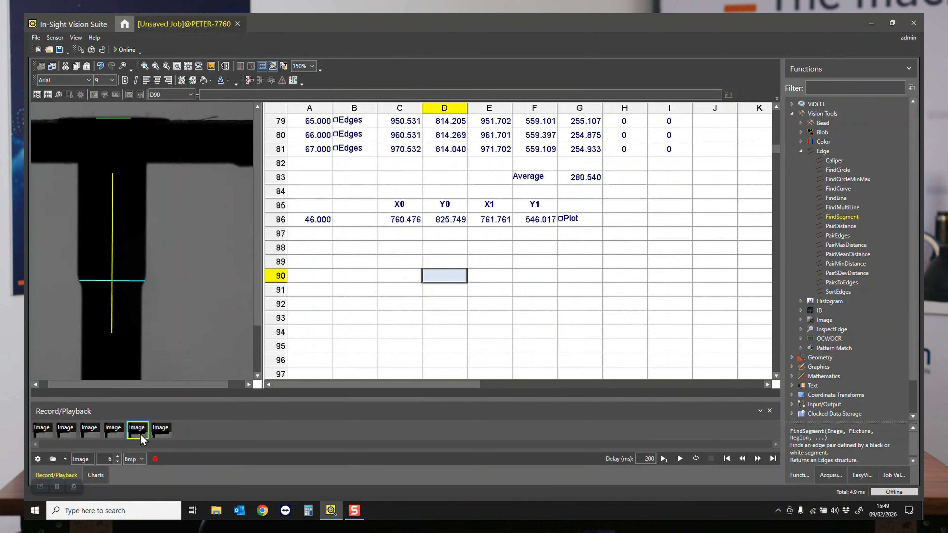
click(163, 432)
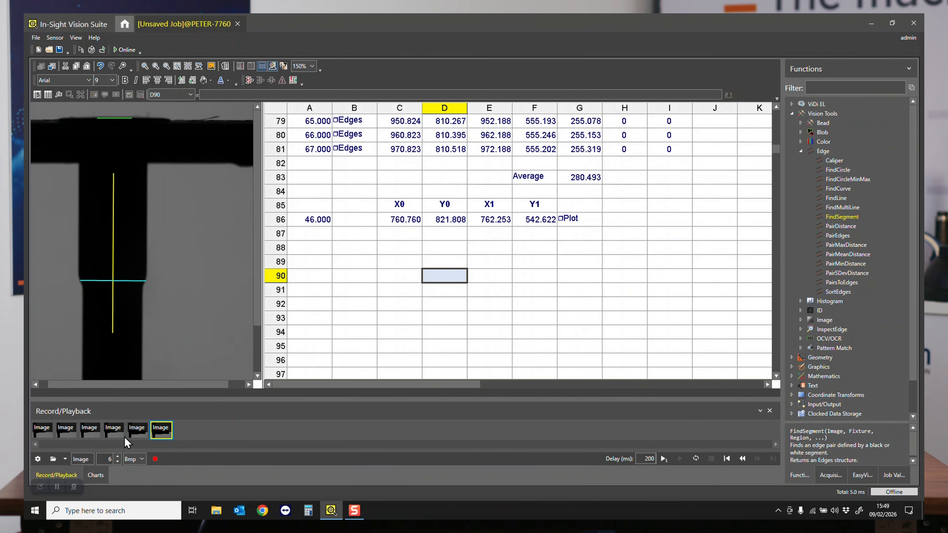
click(47, 433)
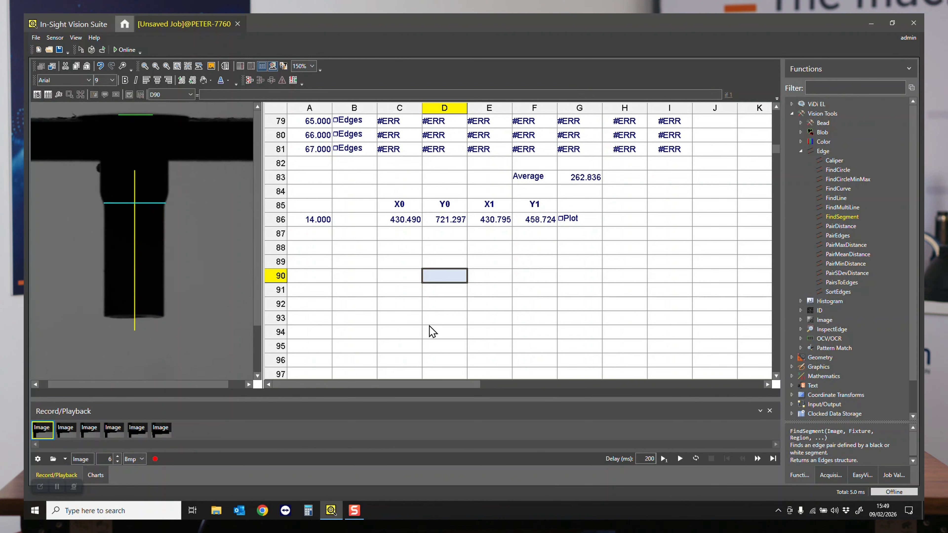
- Enter the coordinate labels X in cell I85 and Y in cell J85
scroll(390, 284, up, 2)
scroll(390, 284, down, 3)
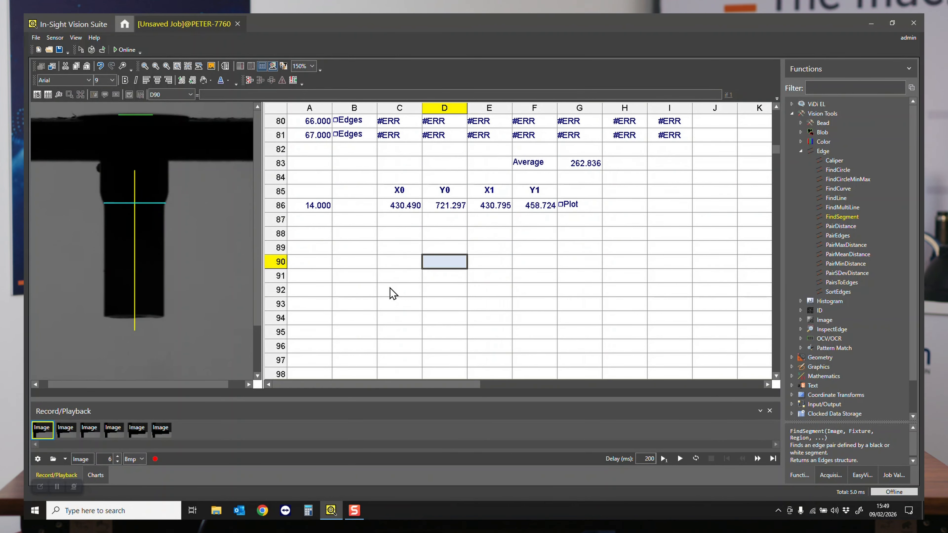
click(650, 197)
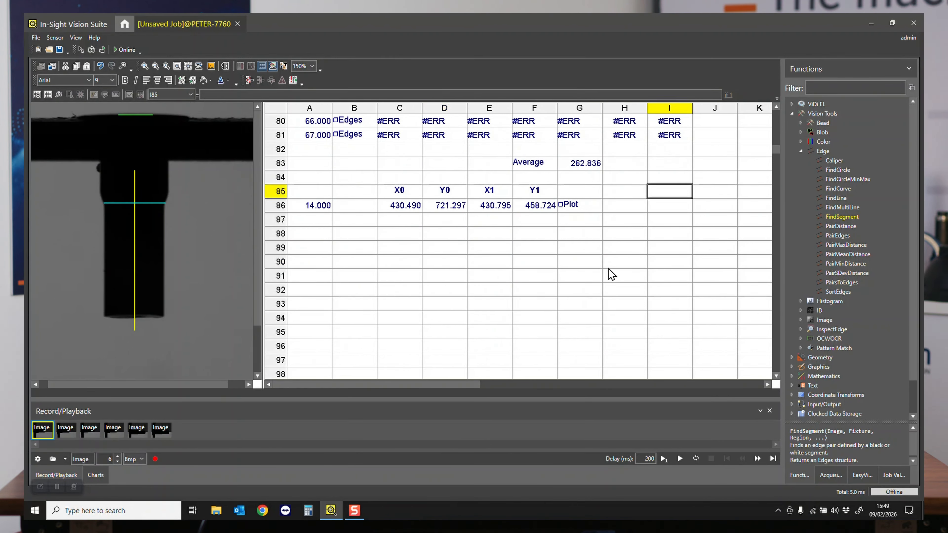
text('mean)
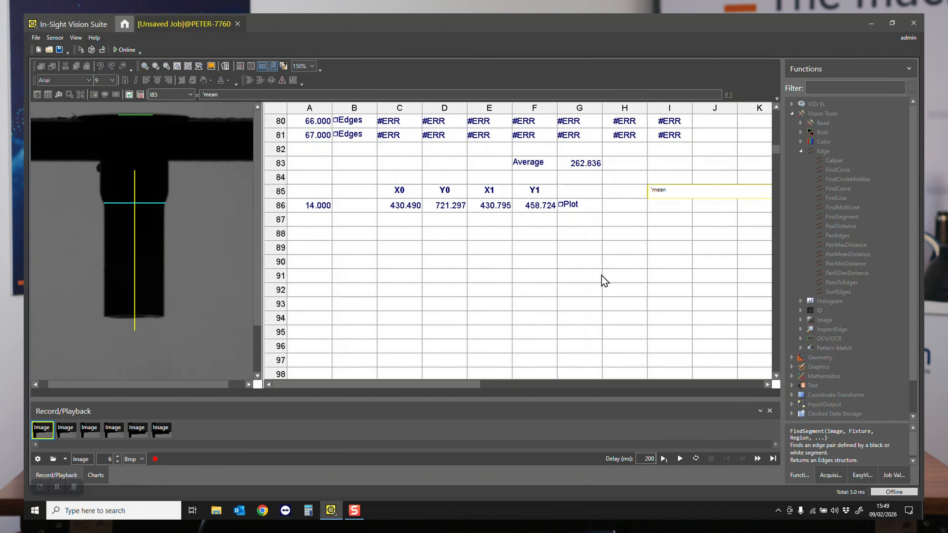
key(Escape)
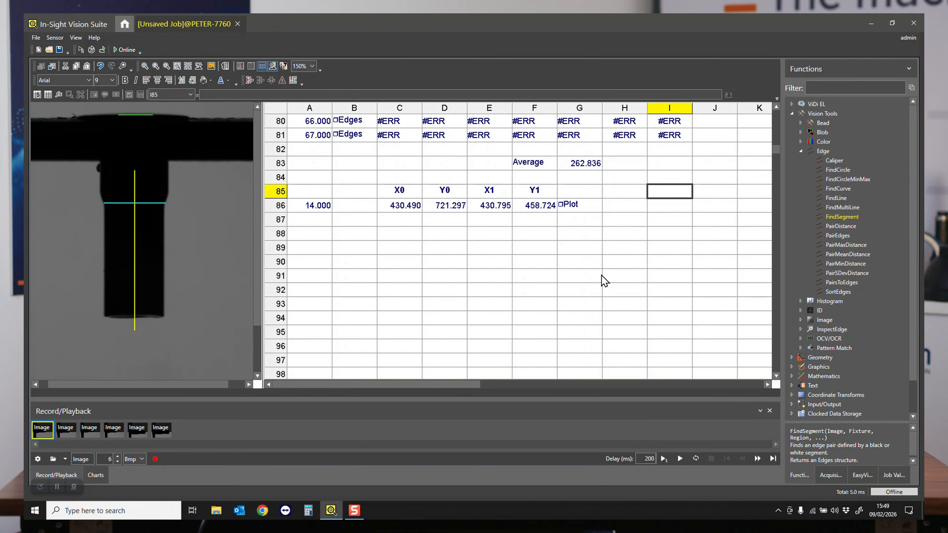
text('X)
key(Tab)
text('Y)
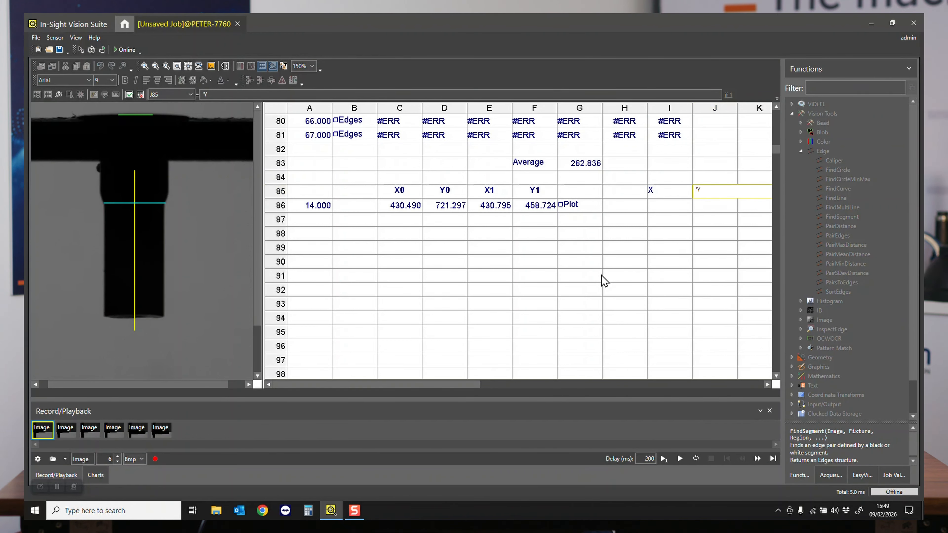
key(Return)
- Calculate the transition line's midpoint X coordinate in I86 as the mean of C86 and E86
key(Down)
key(Left)
text(mean()
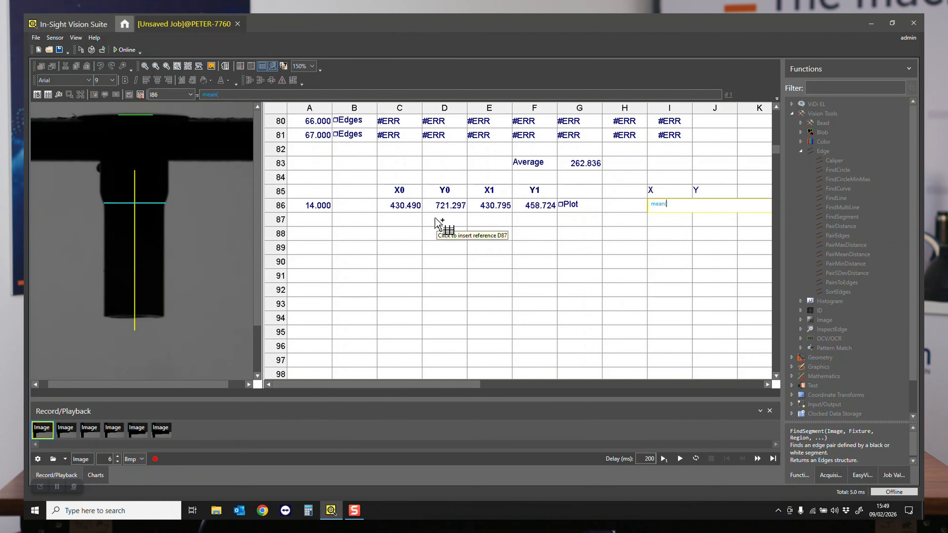
click(407, 205)
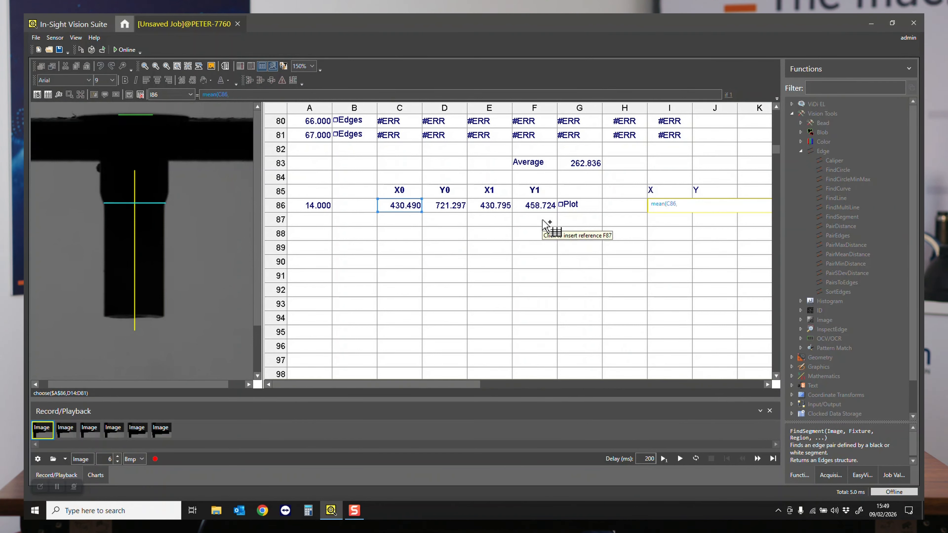
click(502, 210)
key(Return)
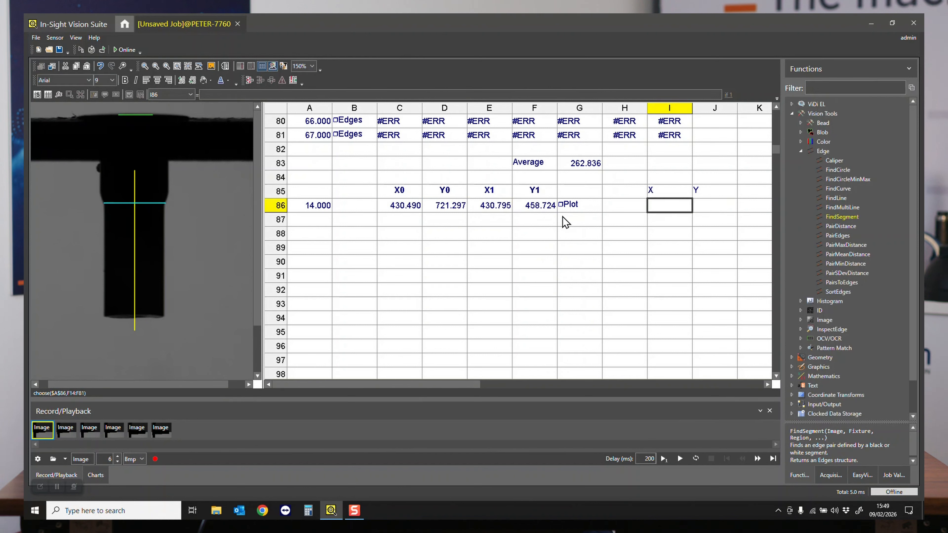
- Copy the mean formula from I86 to J86 for the midpoint's Y coordinate
key(ctrl+c)
key(Right)
key(ctrl+v)
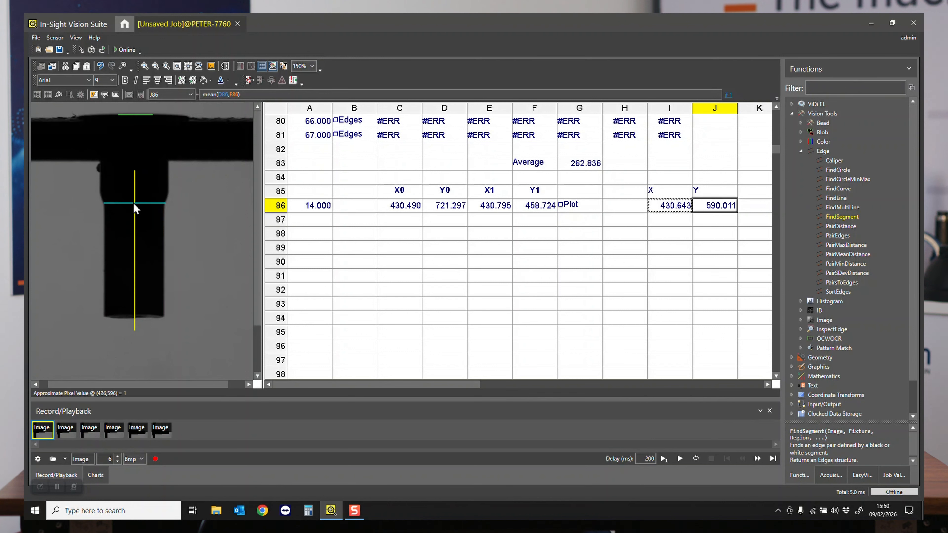
- Insert a PointToLine function in A89 with its point coordinates referenced to cells I86:J86
click(307, 250)
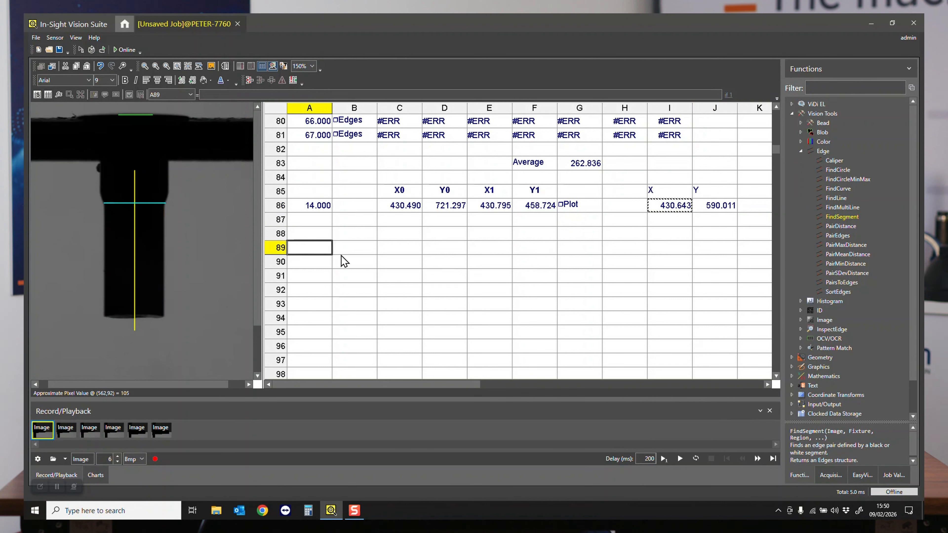
text(point)
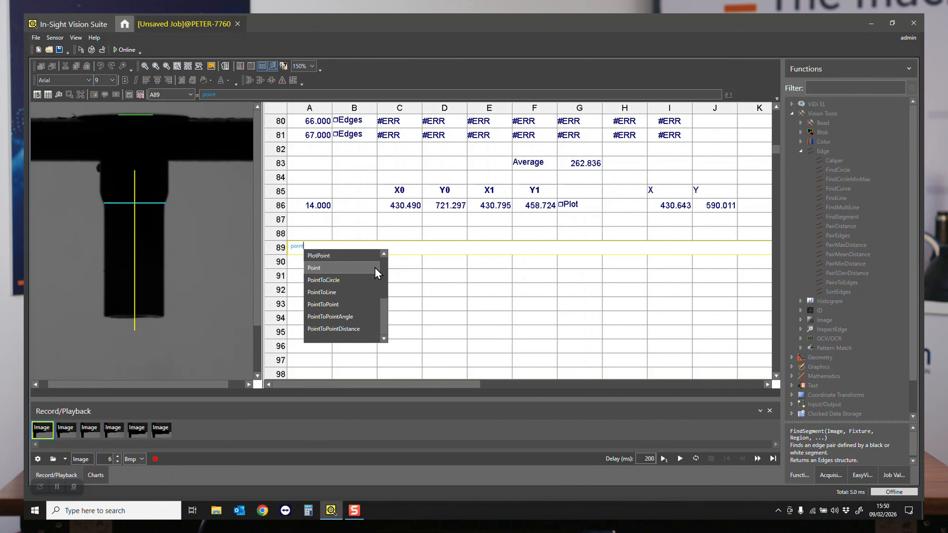
text(toli)
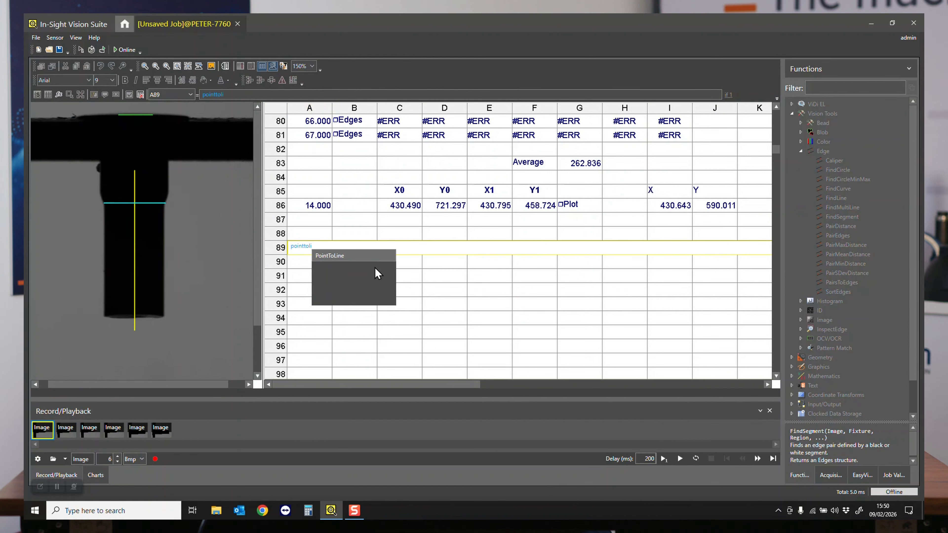
key(Return)
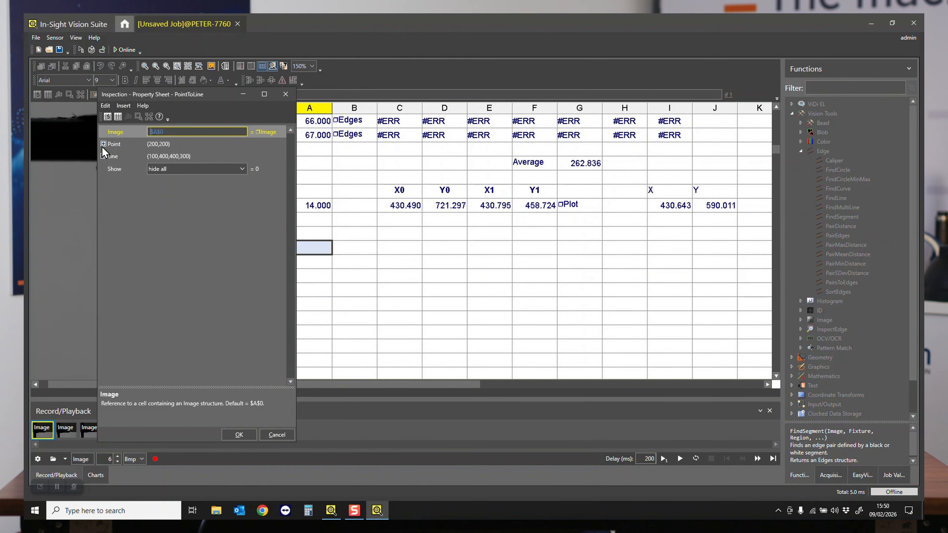
click(104, 144)
click(119, 157)
click(118, 117)
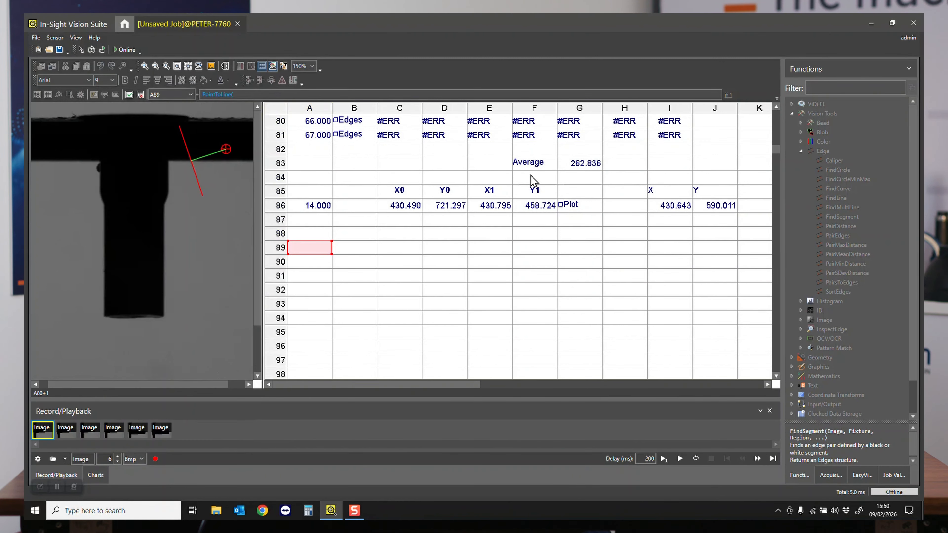
drag(667, 206, 726, 209)
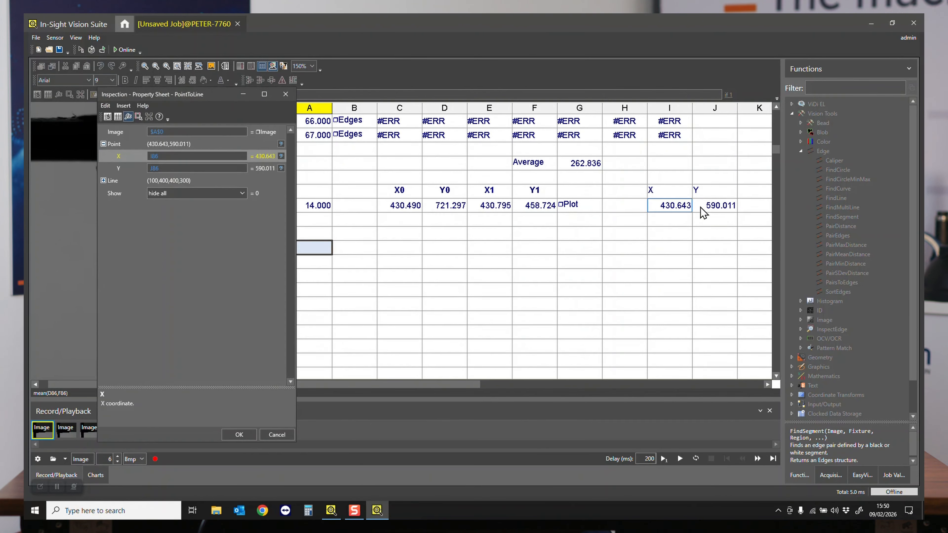
- Reference the PointToLine line coordinates to cells $B$10:$E$10 and accept the properties
click(119, 191)
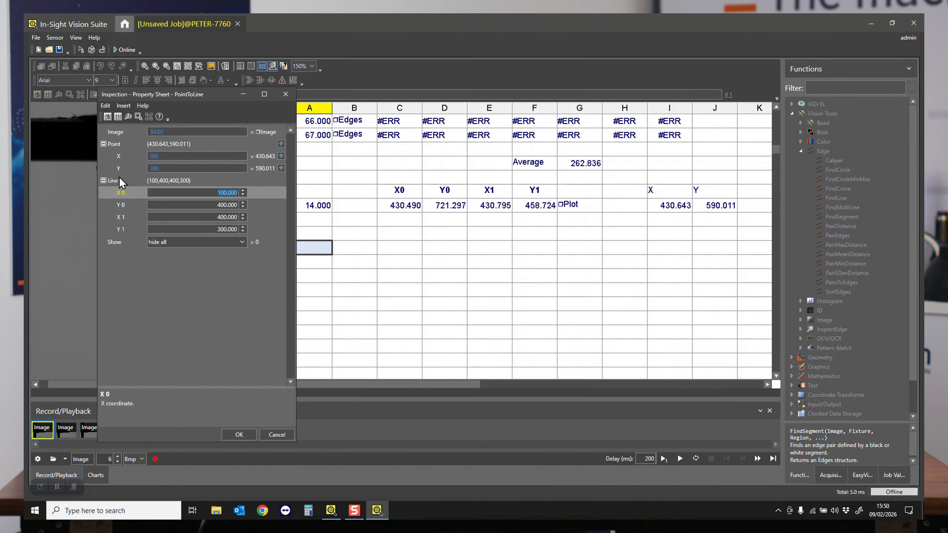
click(107, 119)
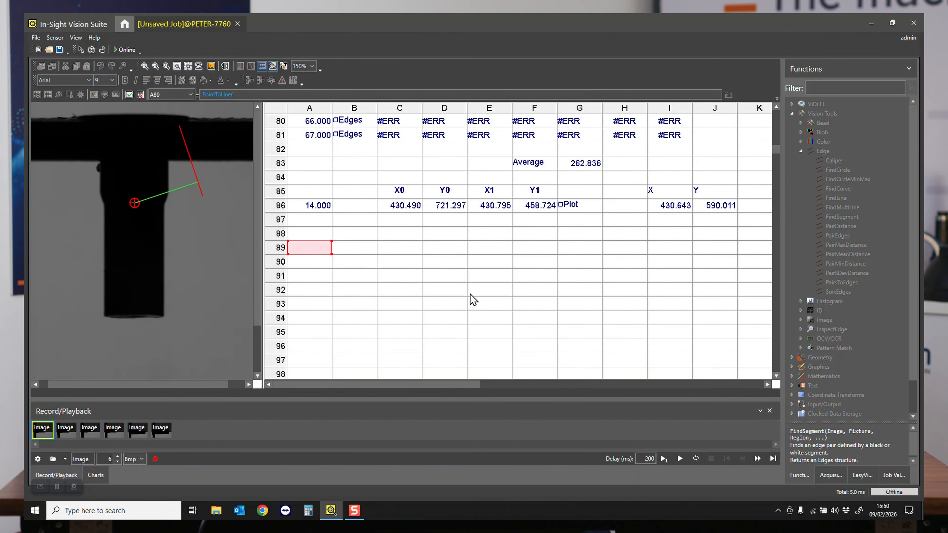
scroll(470, 294, up, 20)
scroll(471, 287, down, 1)
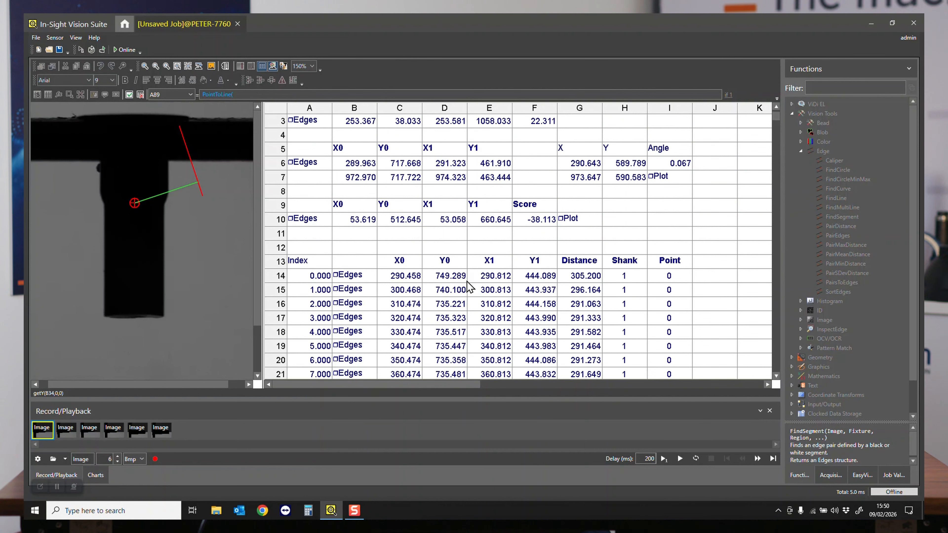
drag(353, 223, 500, 217)
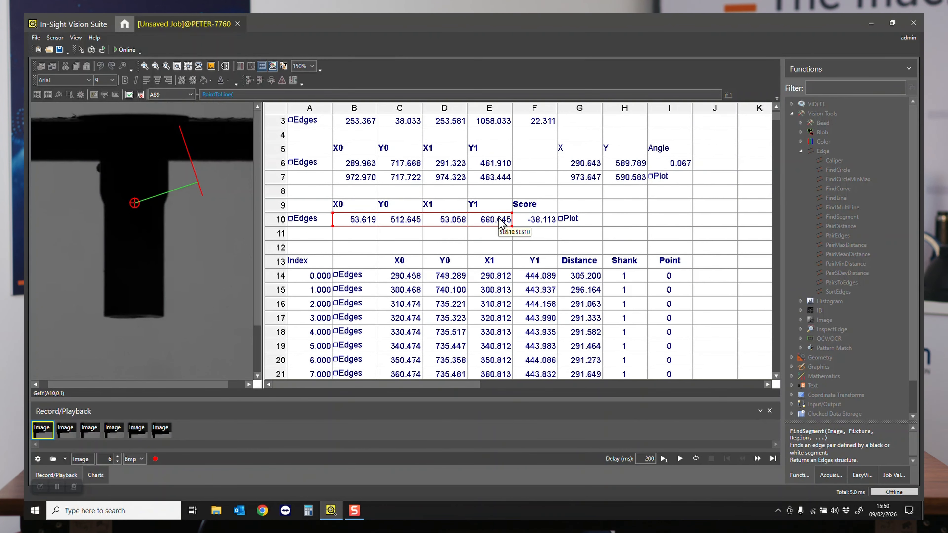
key(Return)
drag(183, 100, 477, 102)
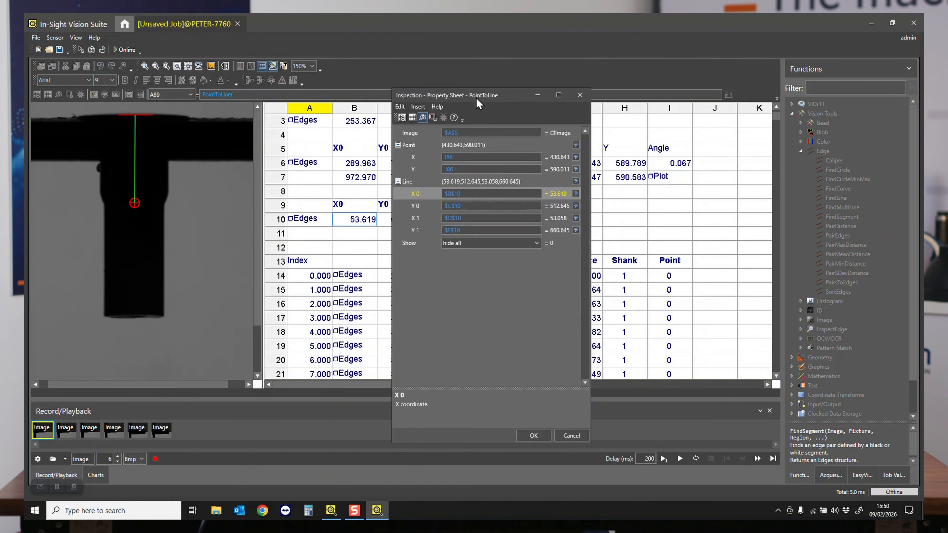
click(531, 434)
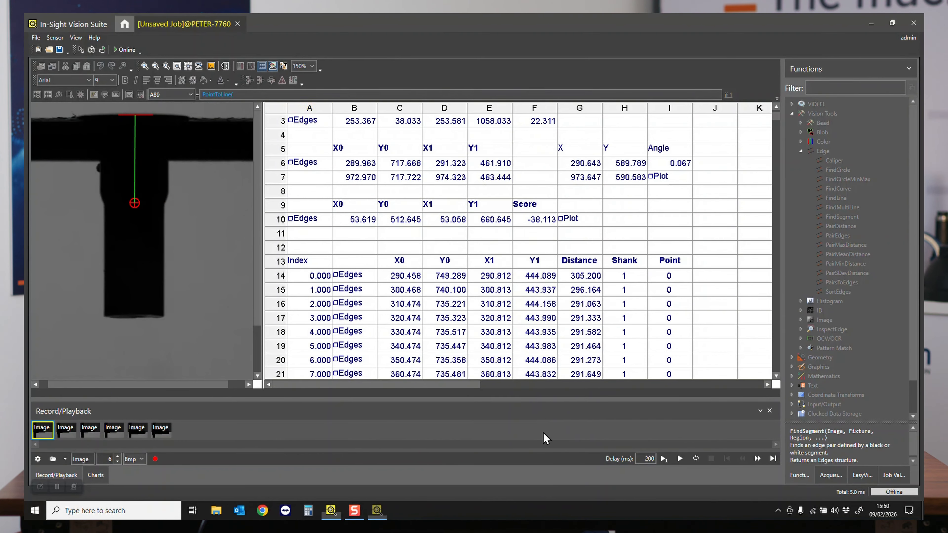
- Load the second to sixth recorded images in turn, and return to the first, to check the PointToLine distance graphic and result in row 89
scroll(494, 302, down, 20)
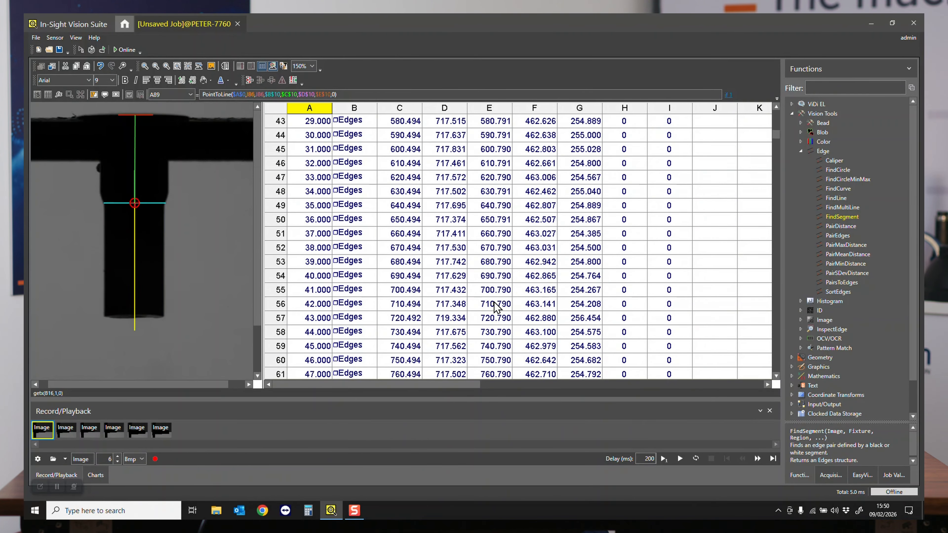
scroll(494, 303, up, 3)
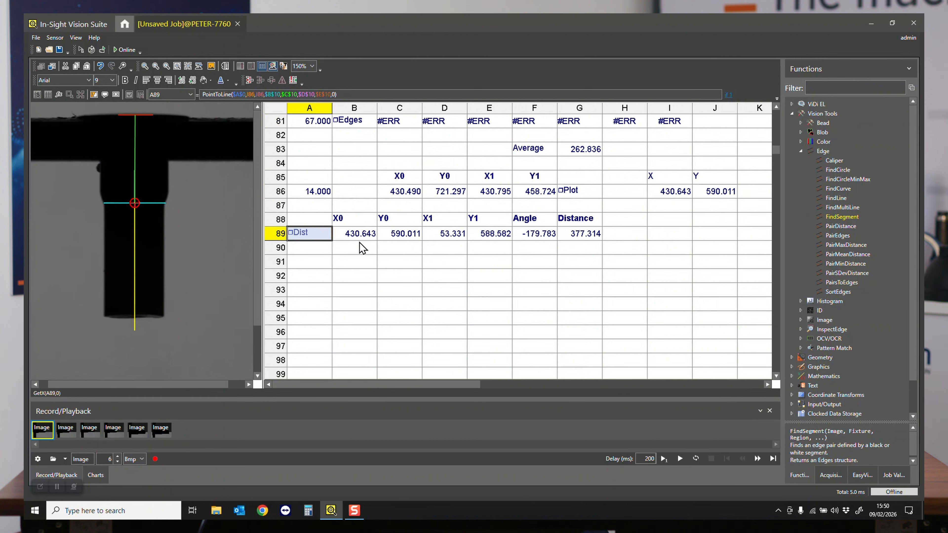
click(584, 235)
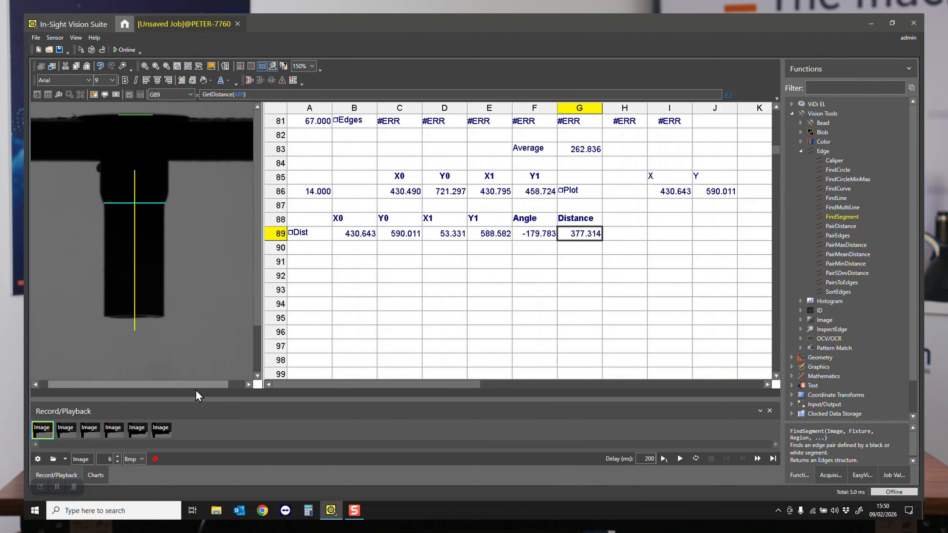
click(59, 435)
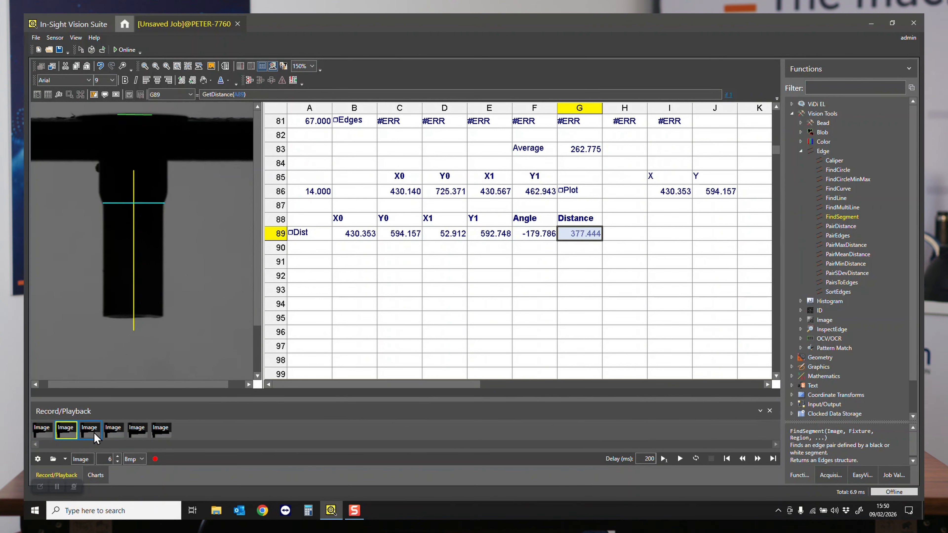
click(301, 235)
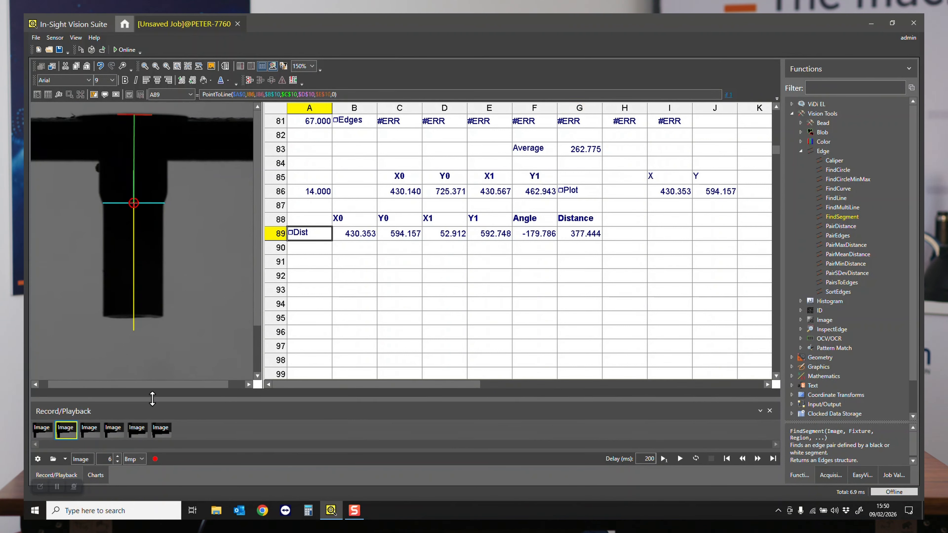
click(95, 435)
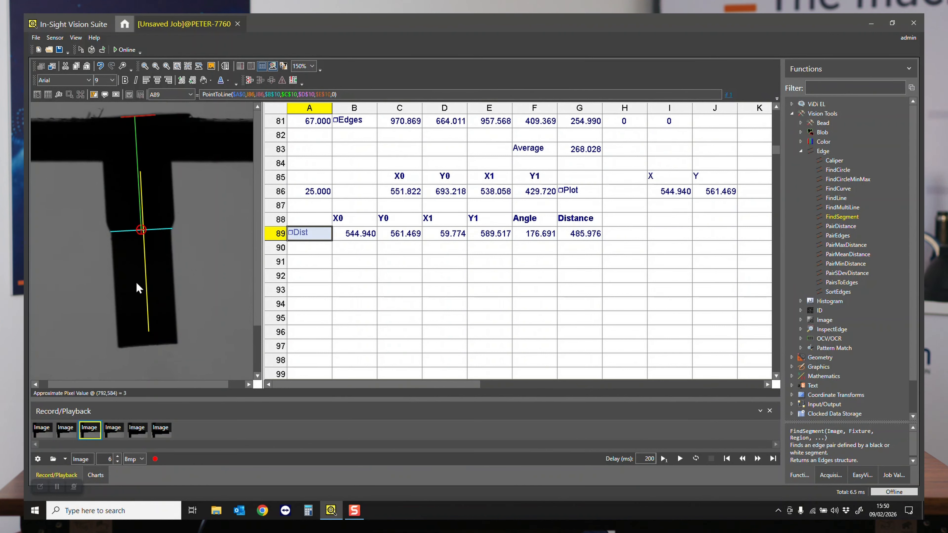
click(119, 436)
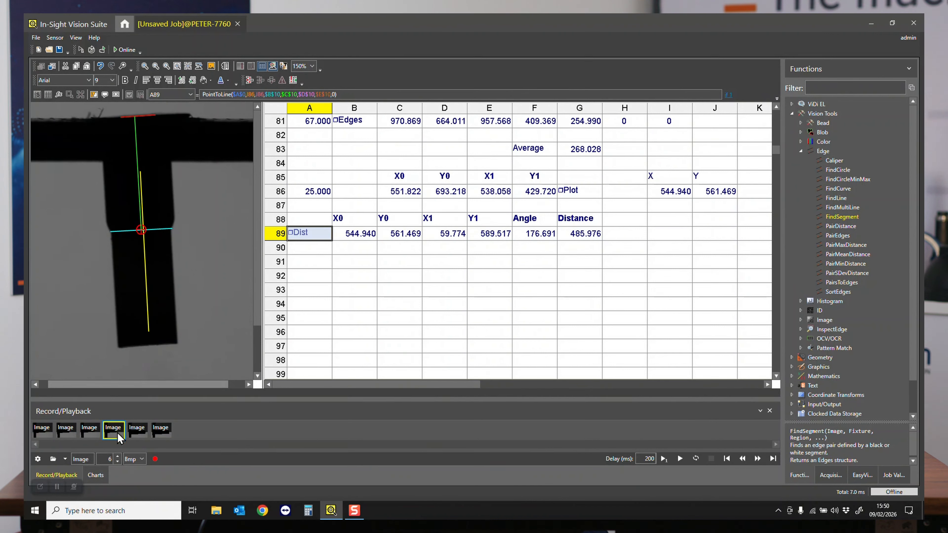
click(137, 435)
click(163, 437)
click(52, 435)
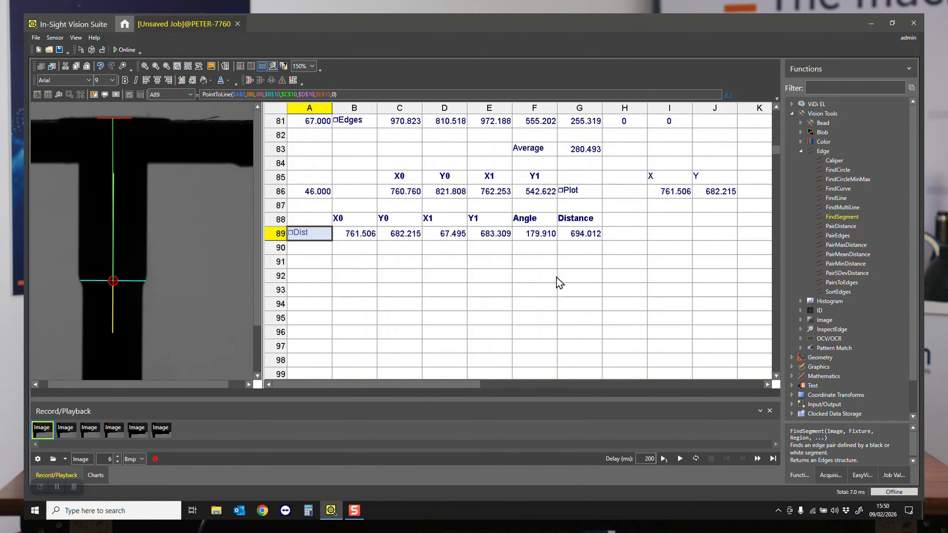